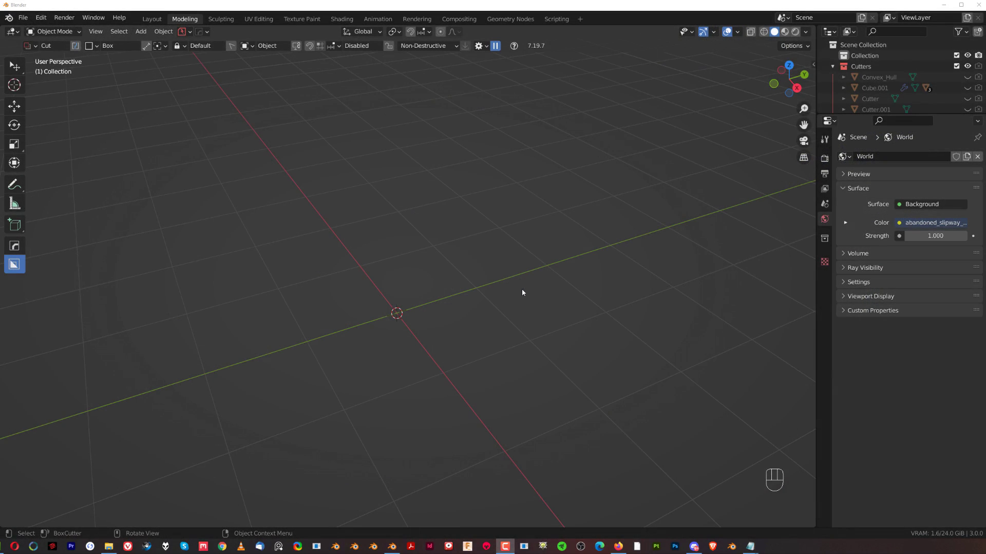
Add a cube mesh and give it a wide 30° HOps bevel
key("shift+a")
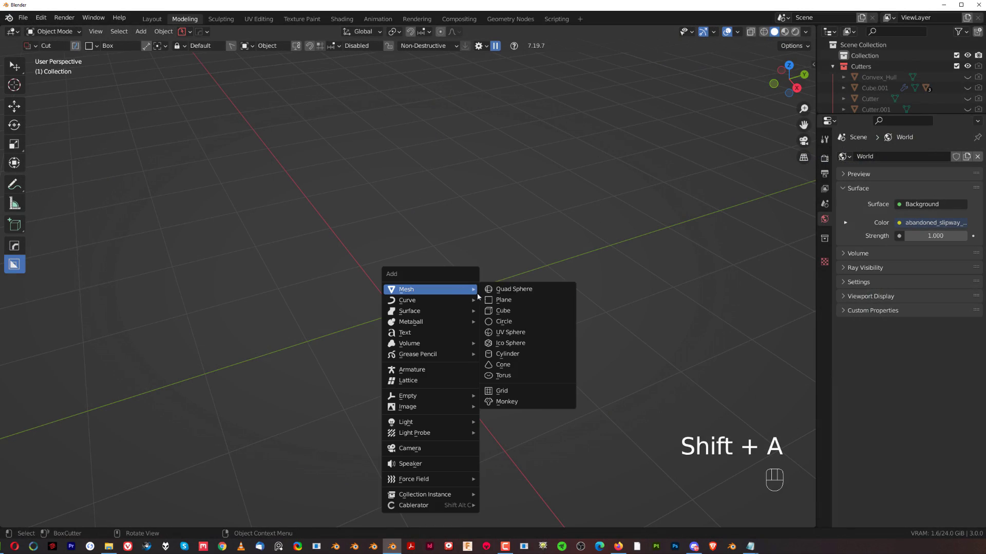
left_click(506, 311)
middle_click_drag(506, 315, 510, 227)
key("q")
left_click(509, 227)
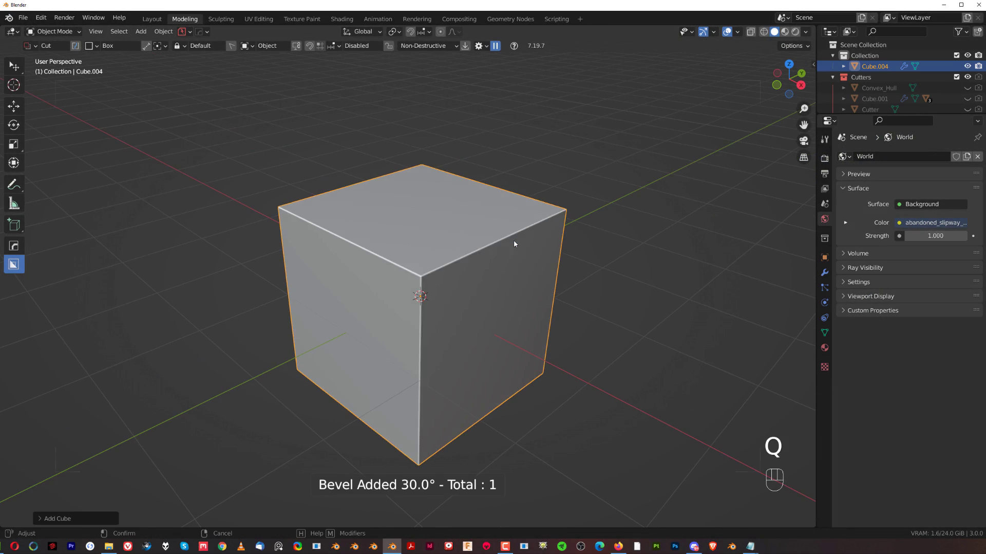
left_click(476, 246)
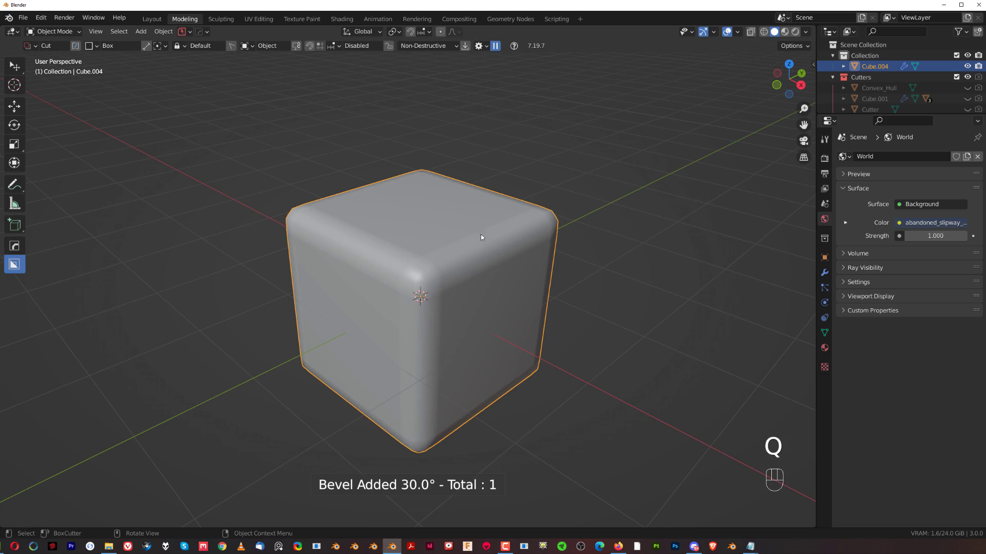
Add a weighted normal modifier with keep sharp to the beveled cube using the HOps Sharpen operation
key("q")
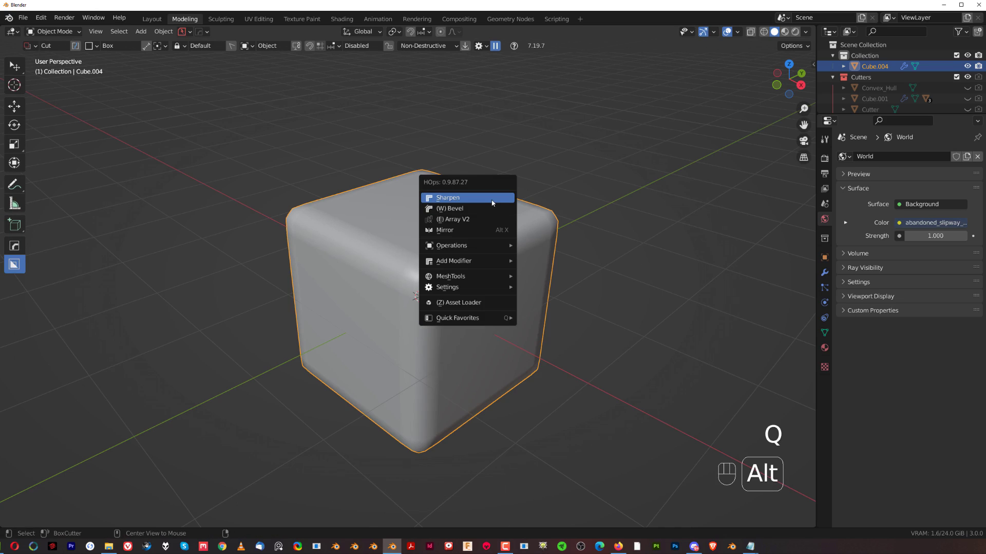
left_click(492, 202, "alt")
scroll(493, 220, "down", 2)
middle_click_drag(494, 278, 457, 252)
scroll(484, 281, "up", 3)
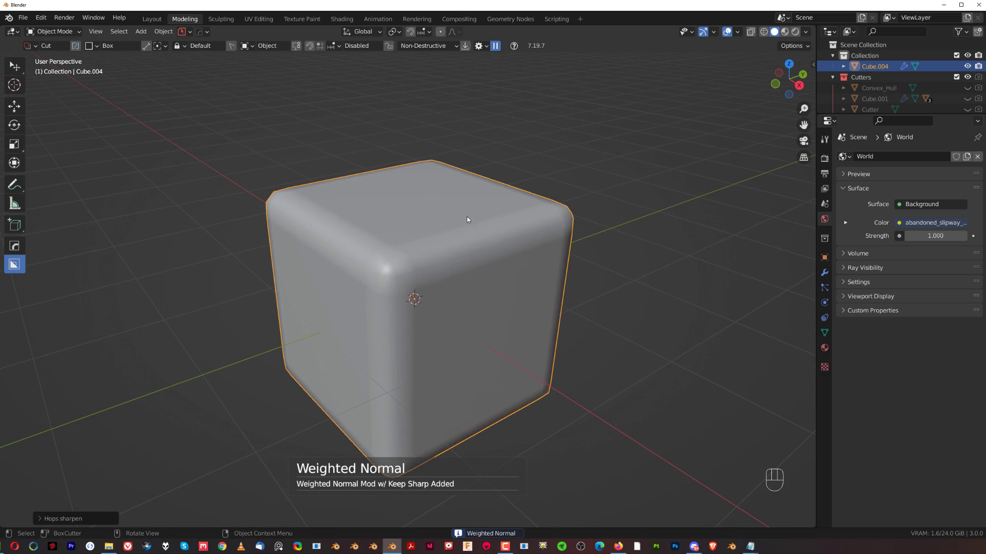
Cut a box notch about 0.7 deep into the cube's top face and side edge, and undo the cut
left_click_drag(439, 200, 498, 268)
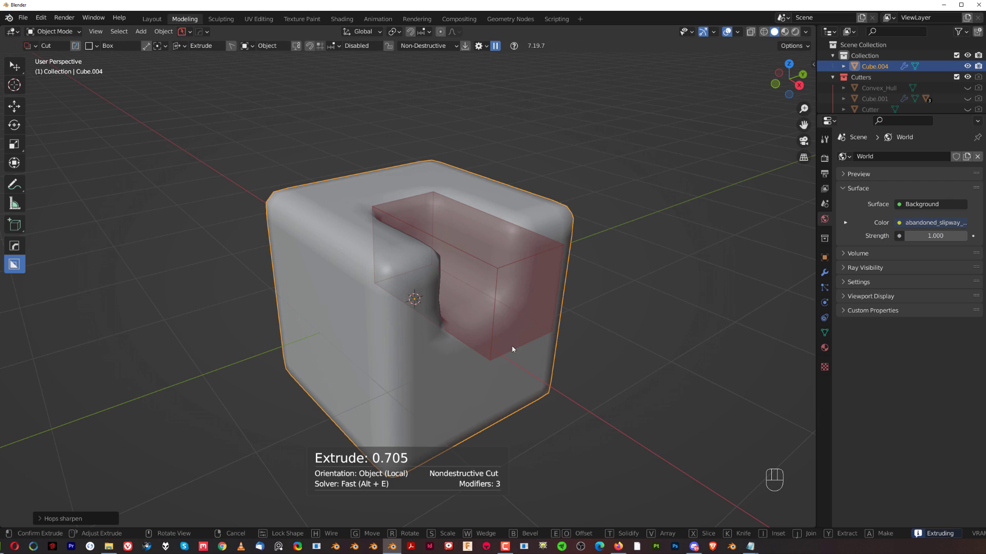
left_click(513, 349)
middle_click_drag(475, 274, 481, 219)
key("ctrl+z")
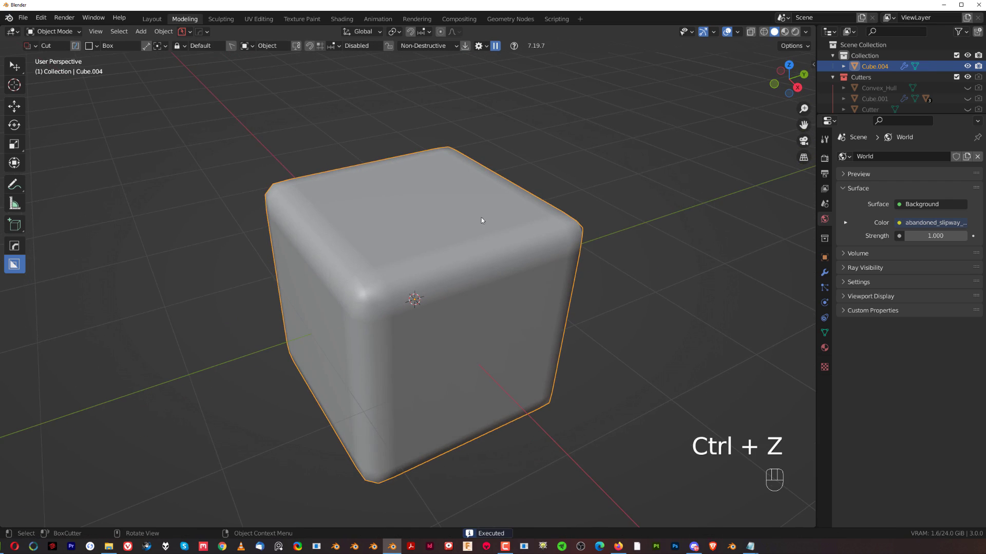
Resharpen the cube's shading and add a second HOps bevel limited to 60° at half width
scroll(488, 242, "down", 3)
key("q")
left_click(468, 234)
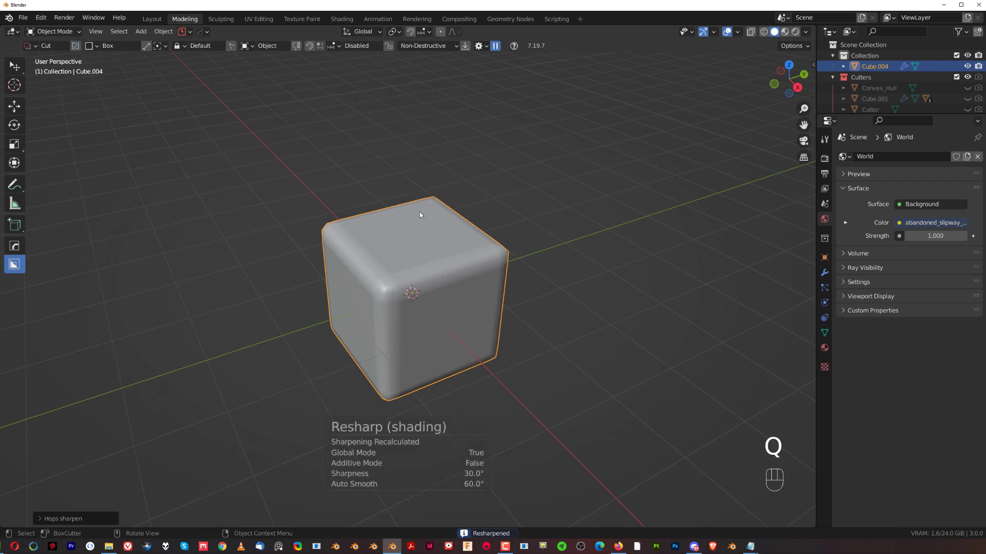
scroll(452, 219, "up", 2)
key("q")
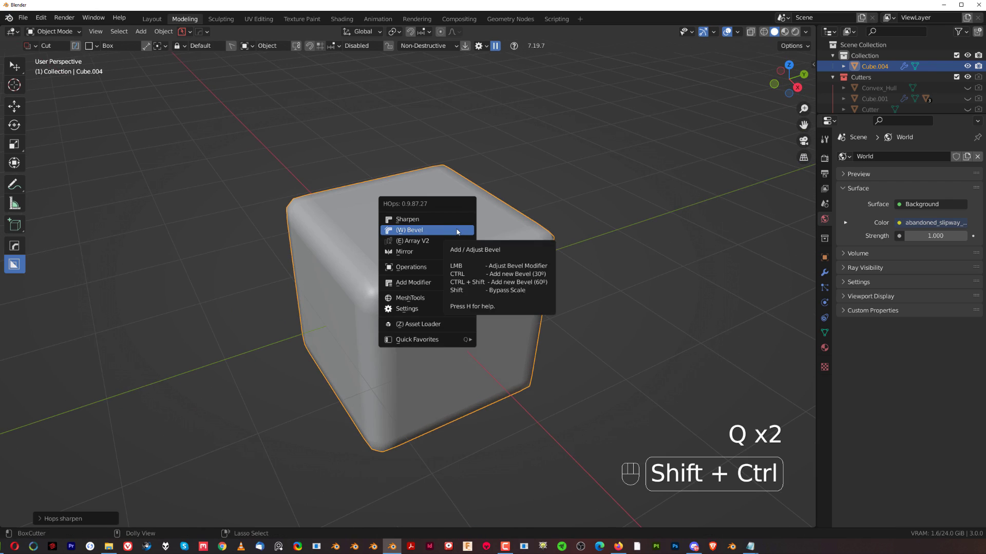
left_click(459, 231, "ctrl+shift")
key("x")
Cut a box-shaped notch from the middle of the cube's top face through its front rounded edge
left_click_drag(426, 200, 456, 304)
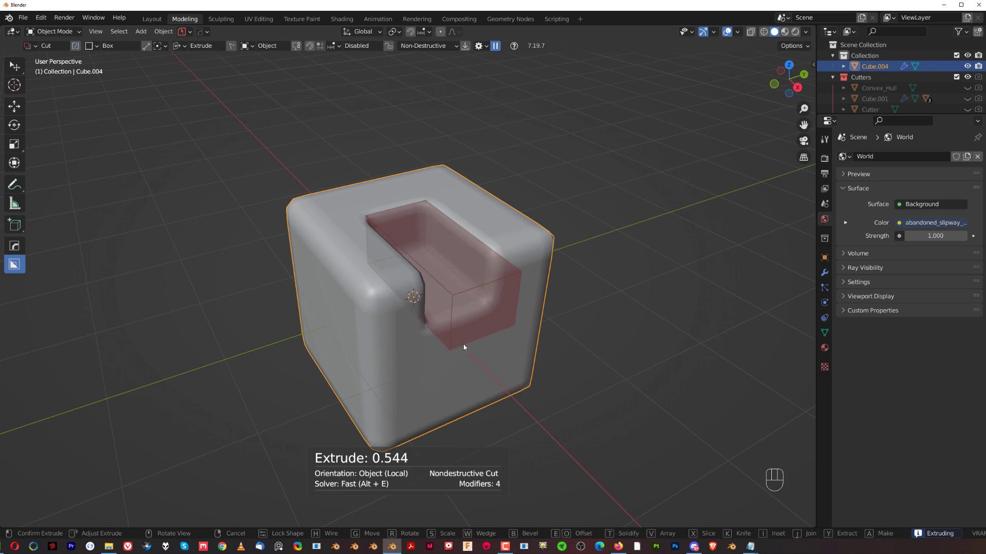
left_click(465, 363)
scroll(487, 271, "up", 1)
scroll(486, 271, "up", 1)
middle_click_drag(506, 259, 508, 264)
Adjust the cube's 30° bevel to about 0.25 wide and widen the 60° bevel around the notch
key("q")
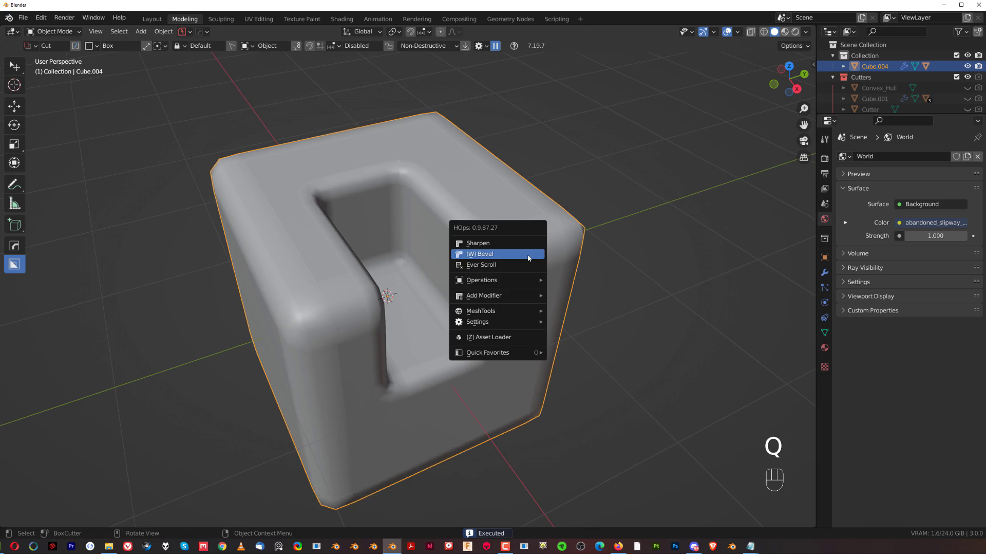
left_click(531, 259)
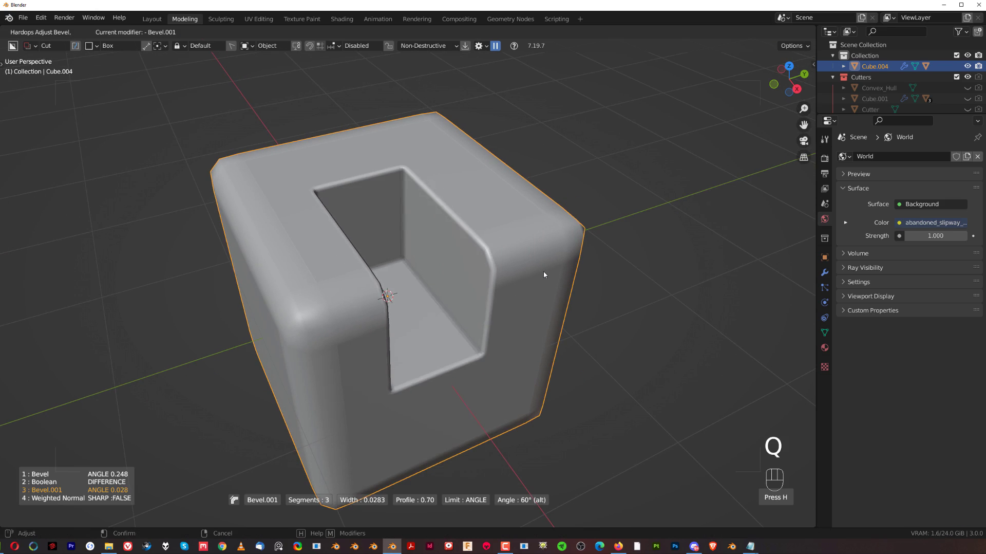
key("q")
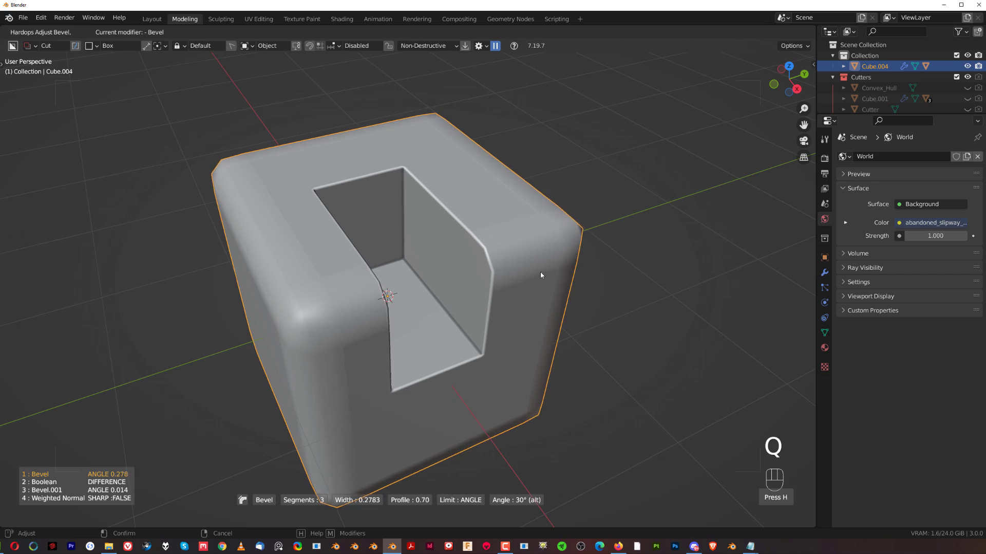
key("q")
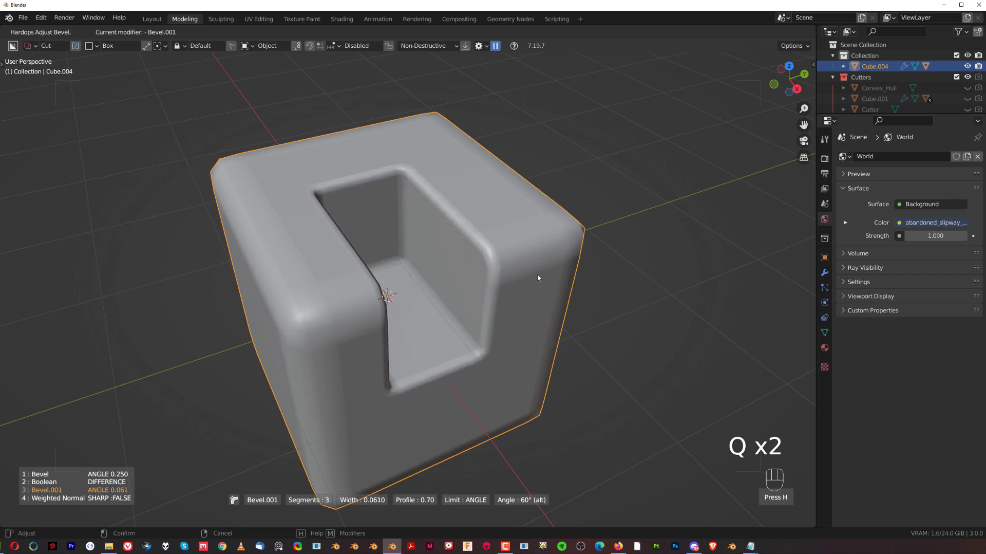
left_click(531, 274)
Add another HOps 60° bevel to the notched cube at half width, 0.054
scroll(523, 273, "down", 3)
middle_click_drag(521, 271, 465, 268)
scroll(463, 255, "up", 2)
key("q")
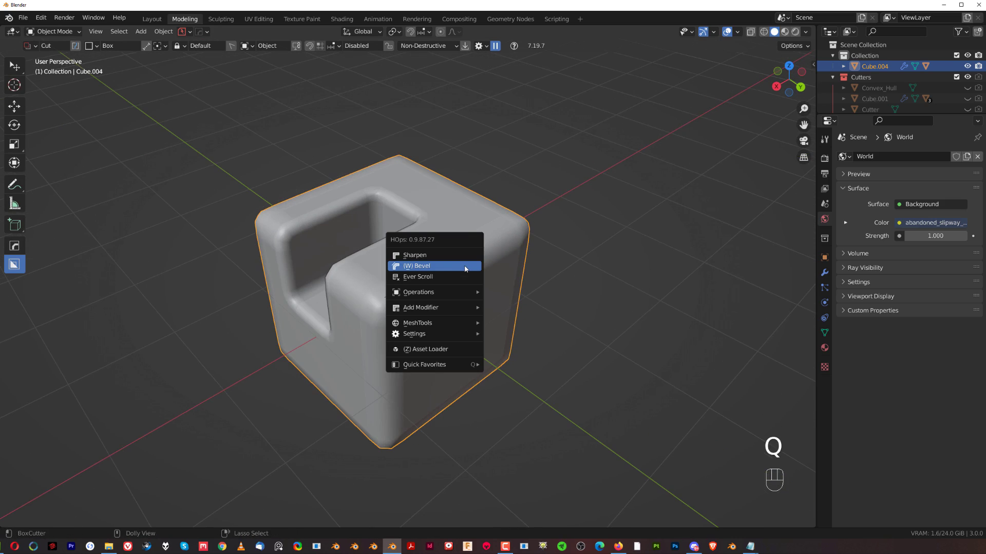
left_click(467, 268, "ctrl+shift")
key("x")
left_click(468, 267)
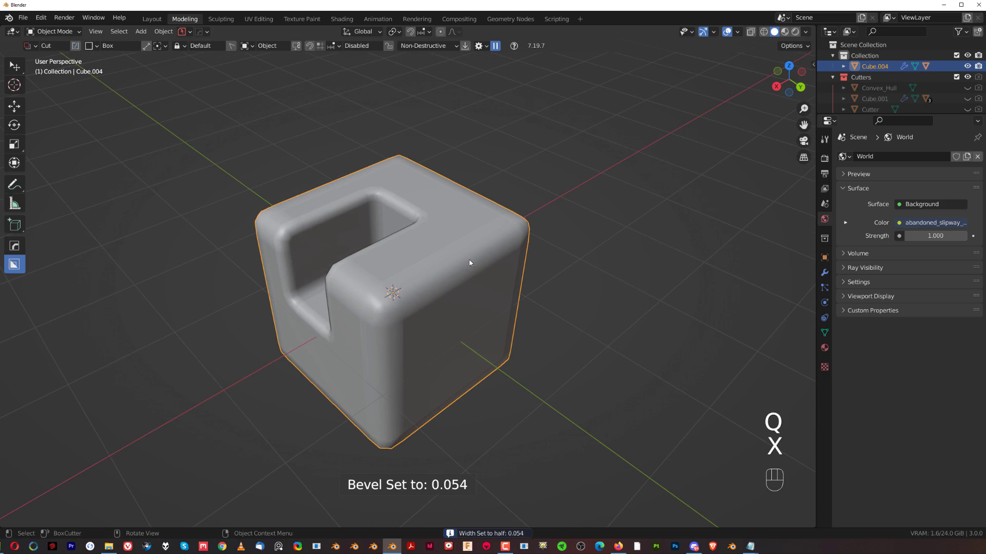
Cut a second box notch about 0.74 deep into the top edge on the cube's adjacent side
left_click_drag(455, 224, 492, 300)
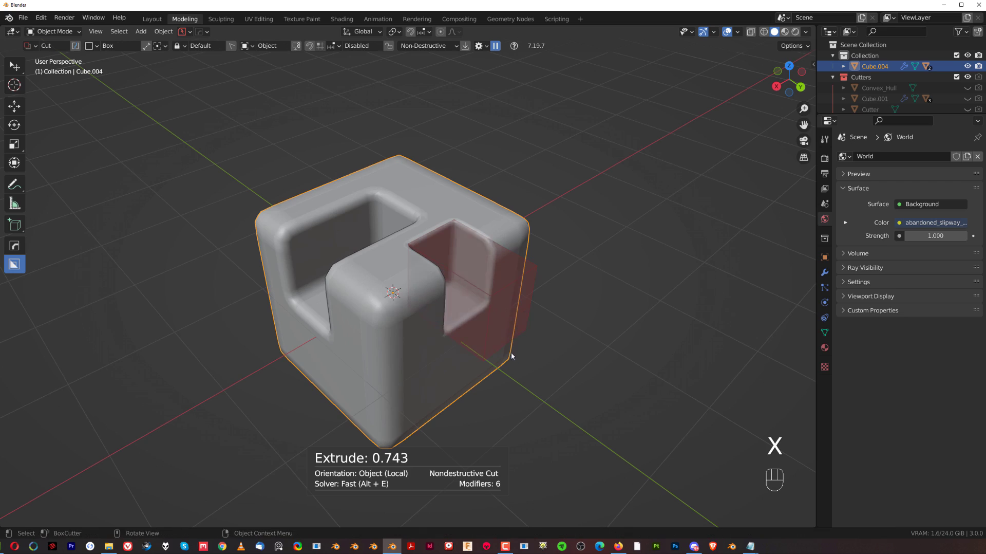
left_click(513, 357)
middle_click_drag(513, 358, 459, 279)
middle_click_drag(413, 224, 433, 243)
Undo both notches and the extra bevels to return to the plain rounded cube
key("ctrl+z")
key("ctrl+z")
key("ctrl+z")
key("ctrl+z")
key("ctrl+z")
scroll(501, 269, "up", 2)
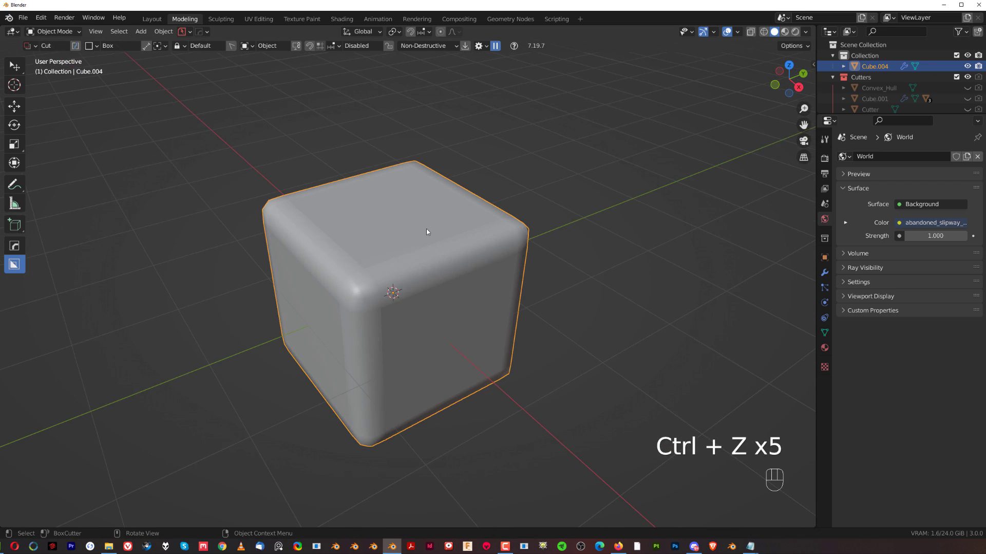
Run the HOps Step operation on the cube and cut a box notch about 0.66 deep into its top edge
key("q")
mouse_move(421, 266)
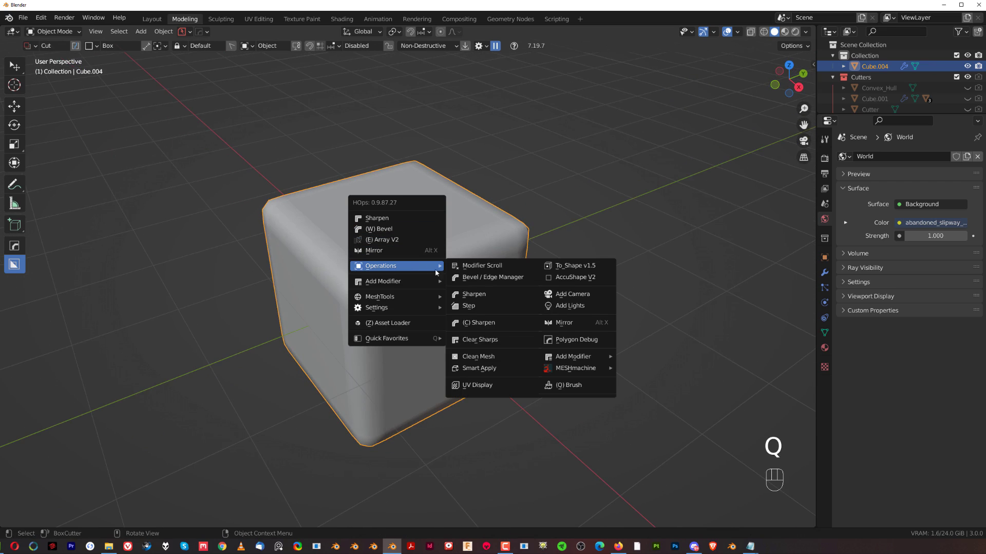
left_click(483, 309)
left_click_drag(424, 205, 455, 319)
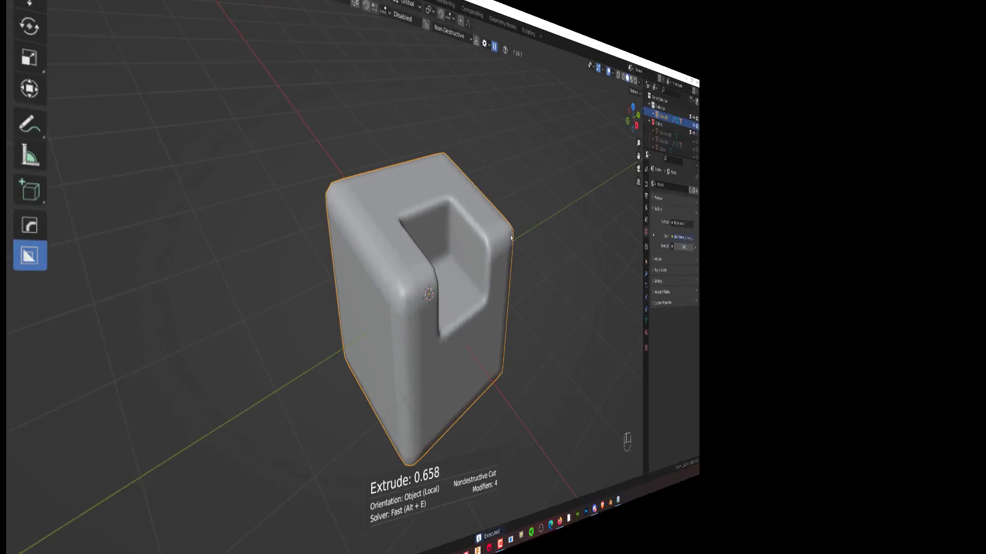
Delete the notched cube and add a new cube mesh at the origin
key("x")
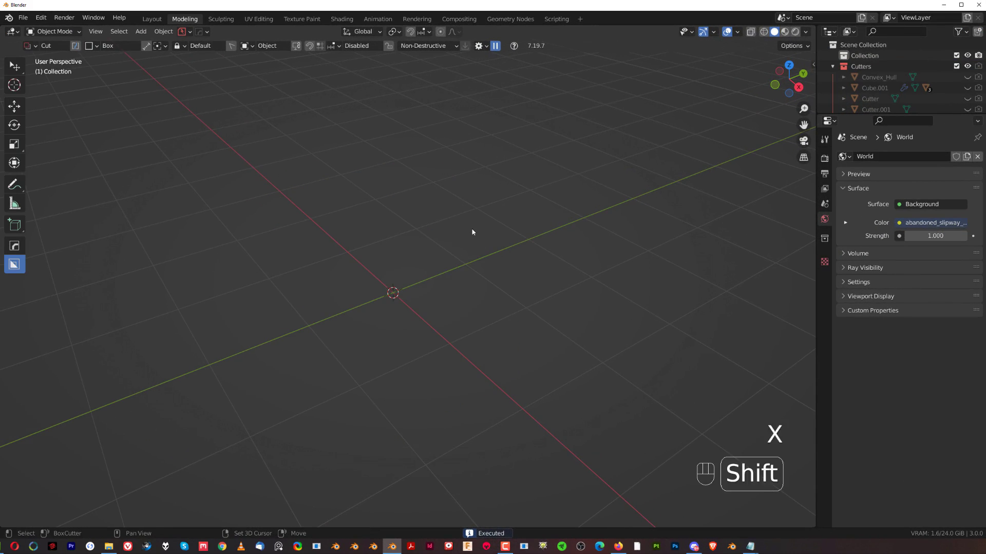
key("shift+a")
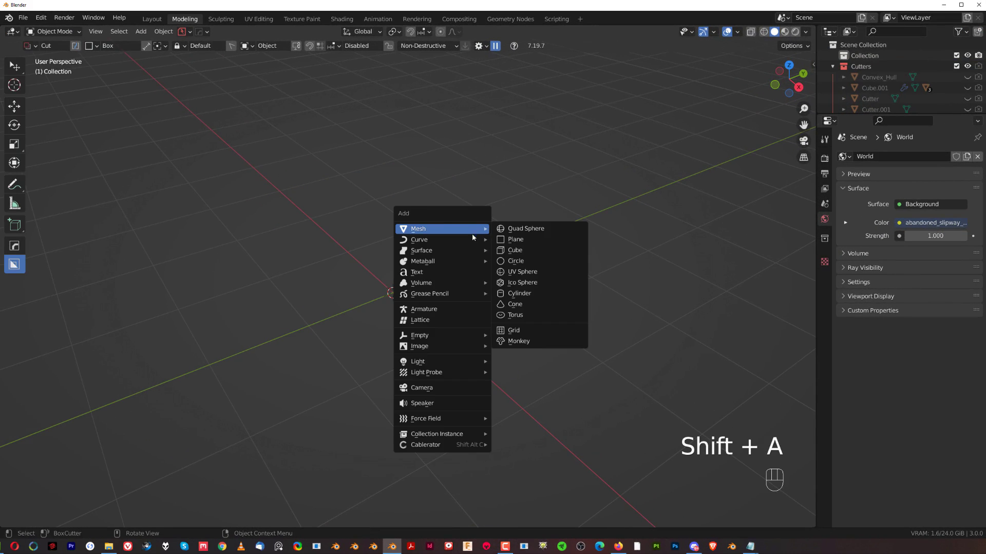
left_click(511, 249)
middle_click_drag(498, 258, 452, 256)
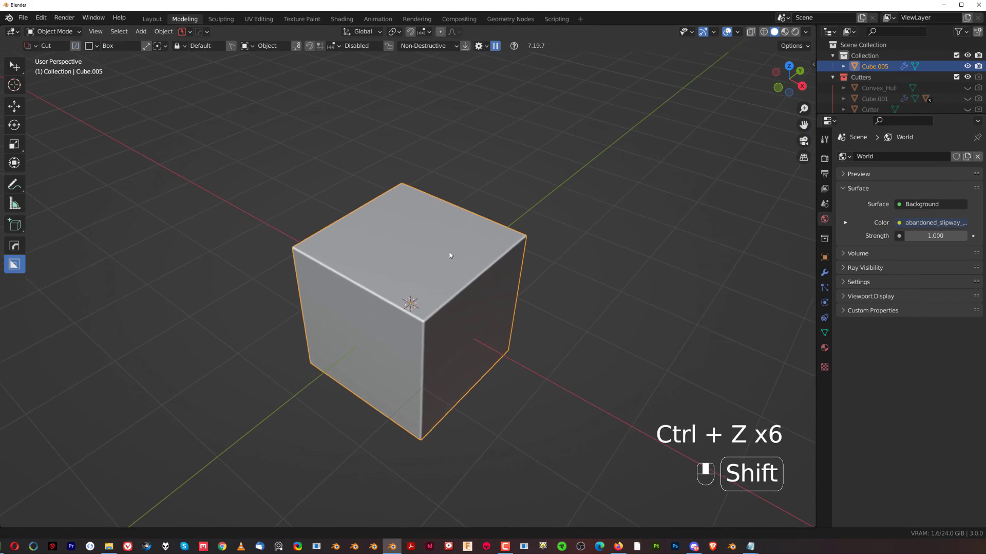
scroll(452, 256, "up", 1)
Cut a box notch into the new cube's top edge and mirror it across the X axis
left_click_drag(471, 234, 543, 398)
middle_click_drag(543, 398, 571, 299)
key("alt+x")
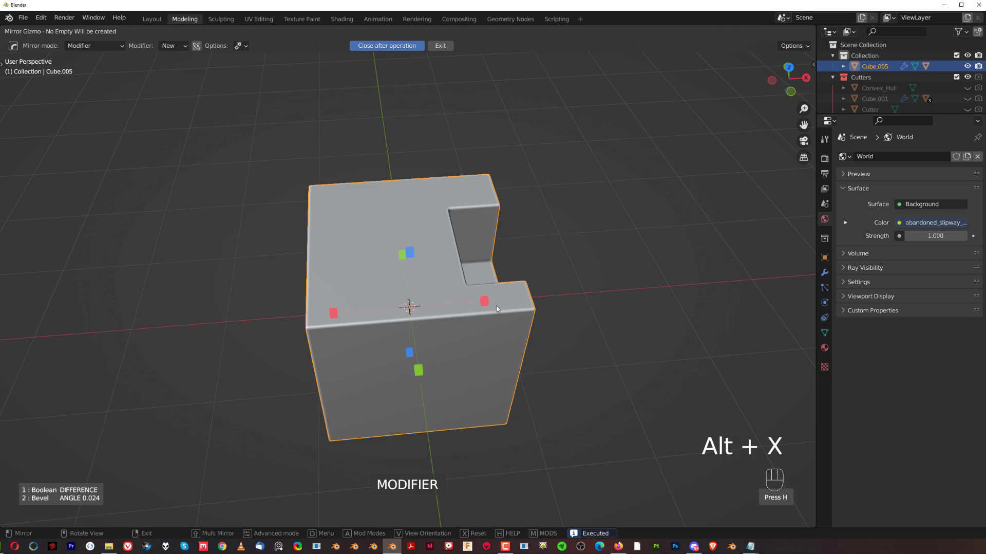
left_click(485, 301)
middle_click_drag(484, 301, 366, 187)
Sharpen the mirrored cube with HOps and check its base mesh in Edit Mode
key("q")
left_click(395, 200)
key("Tab")
key("Tab")
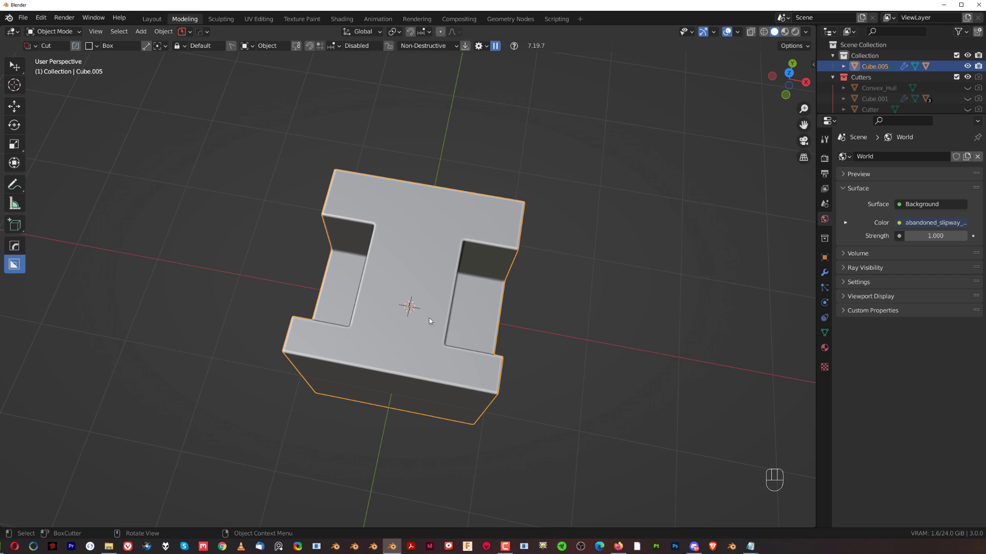
middle_click_drag(455, 271, 399, 221)
scroll(437, 272, "down", 2)
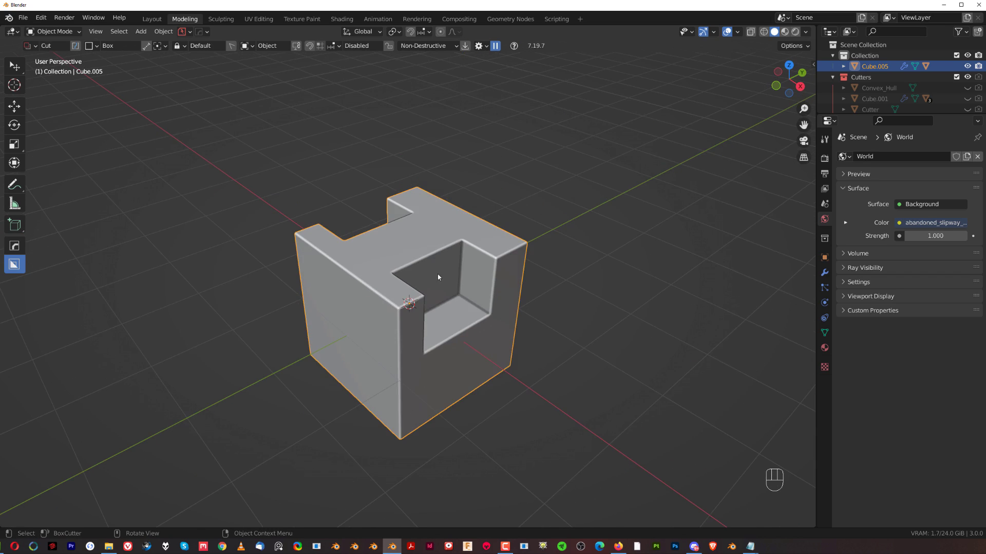
key("g")
right_click(492, 250)
scroll(447, 246, "down", 2)
scroll(446, 245, "up", 2)
middle_click_drag(458, 247, 439, 229)
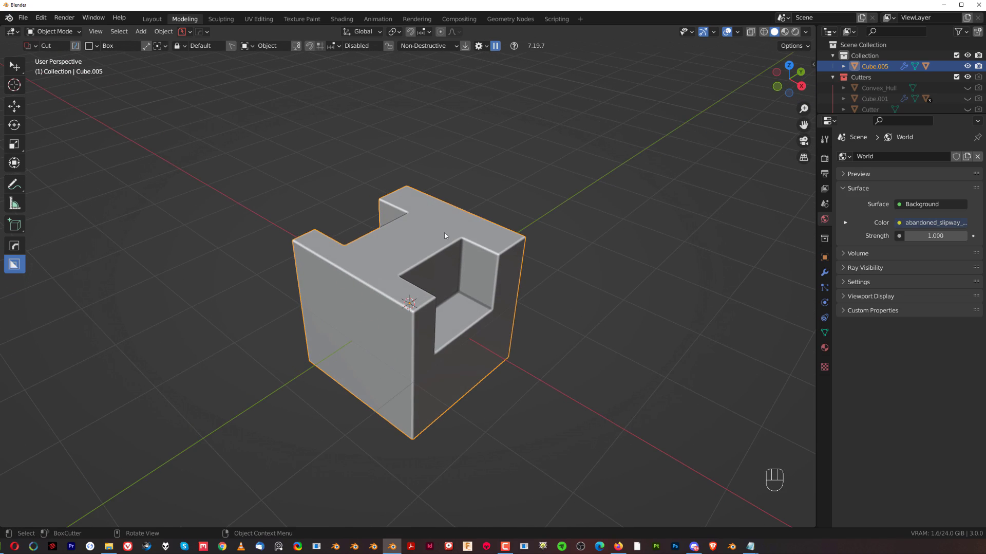
Create a clone of the notched cube with its modifiers applied using HOps Smart Apply, keeping it in place
key("q")
mouse_move(448, 272)
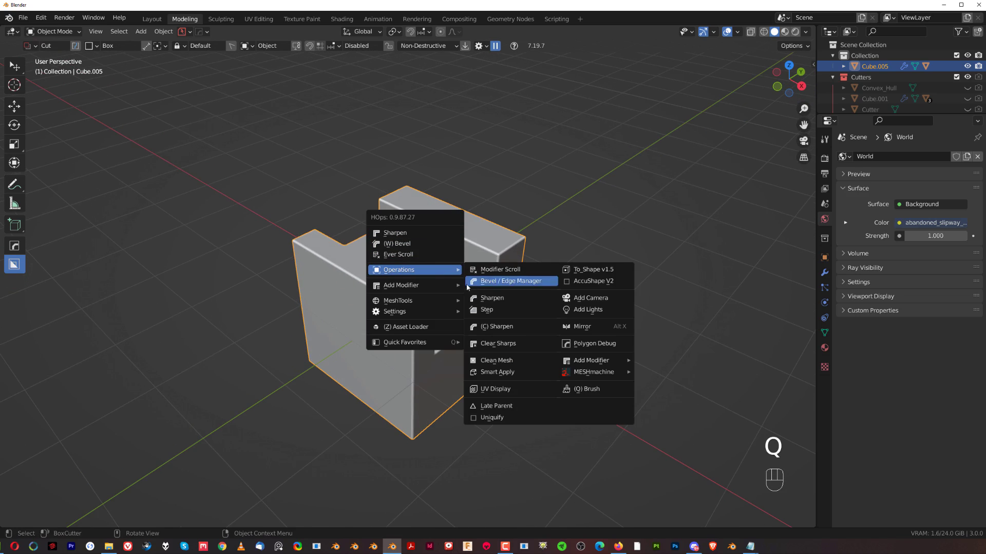
left_click(517, 372, "shift")
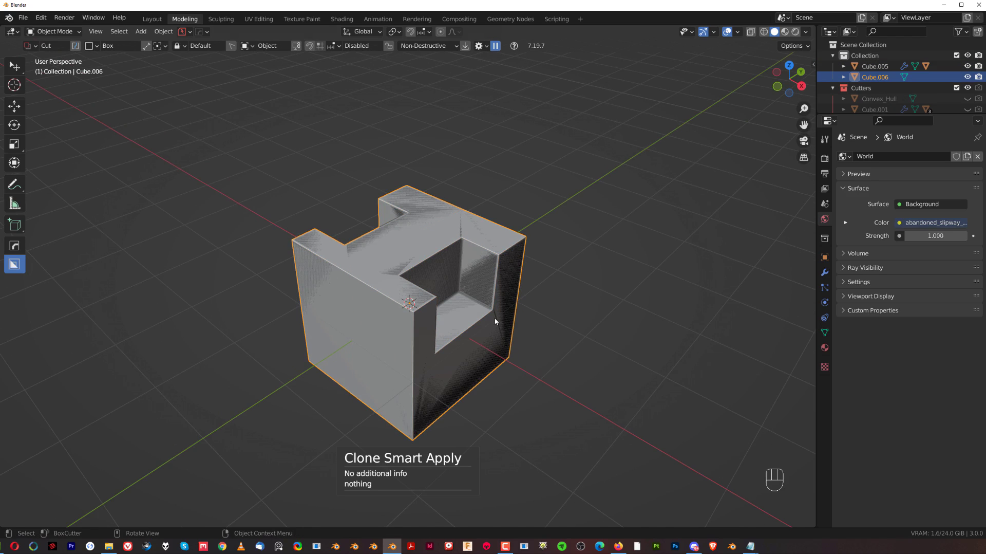
key("g")
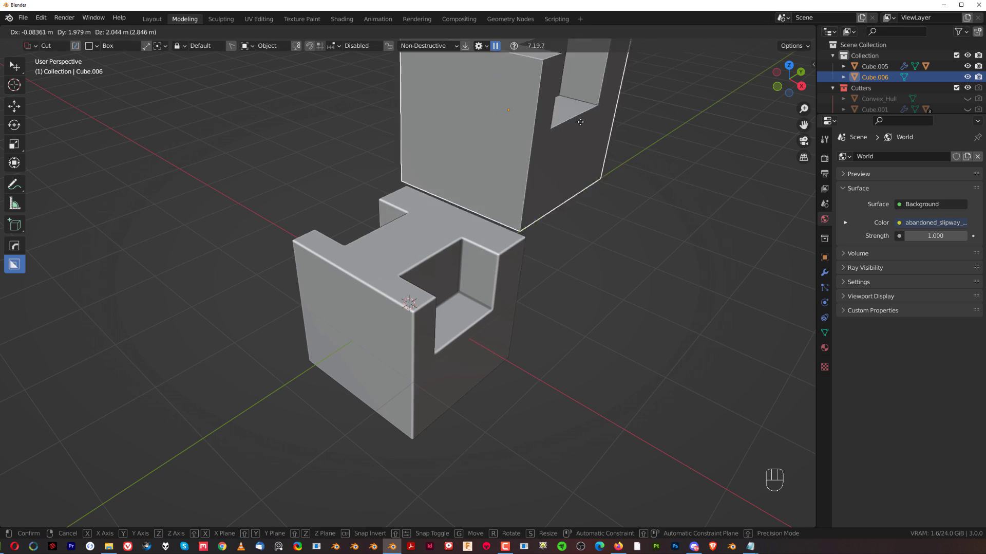
right_click(598, 153)
Inset both halves of the clone's top surface together by about 0.07 m
key("Tab")
scroll(508, 221, "up", 3)
left_click(500, 195)
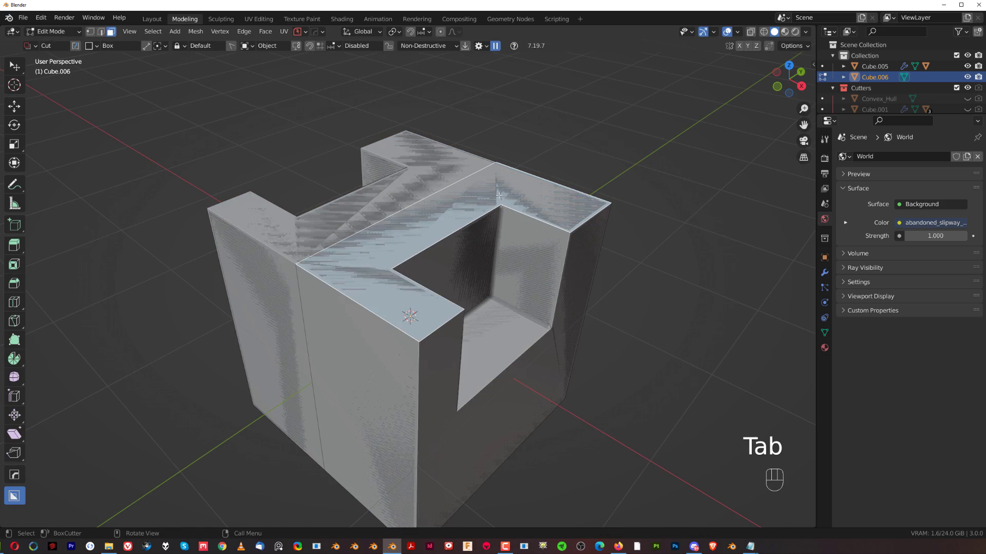
left_click(329, 205, "shift")
key("i")
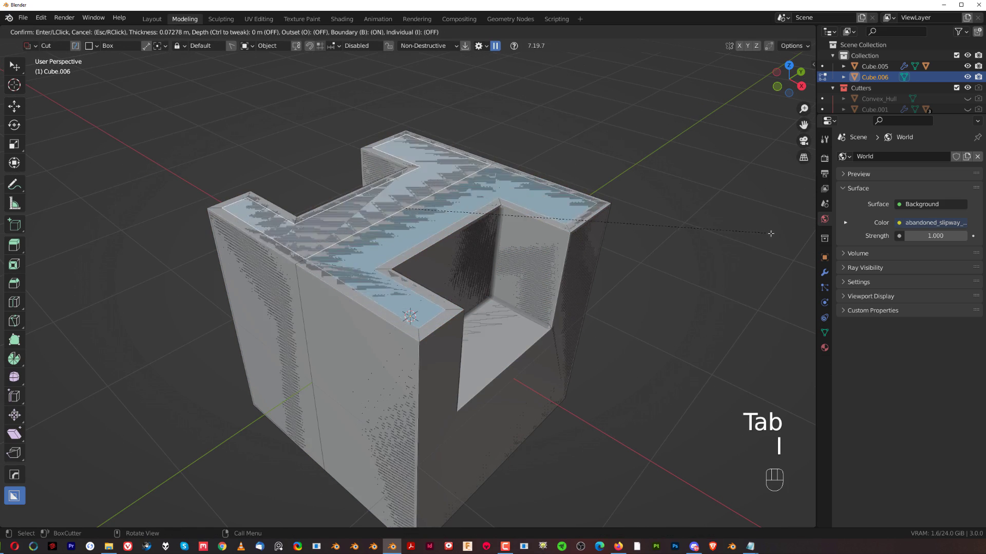
left_click(758, 198)
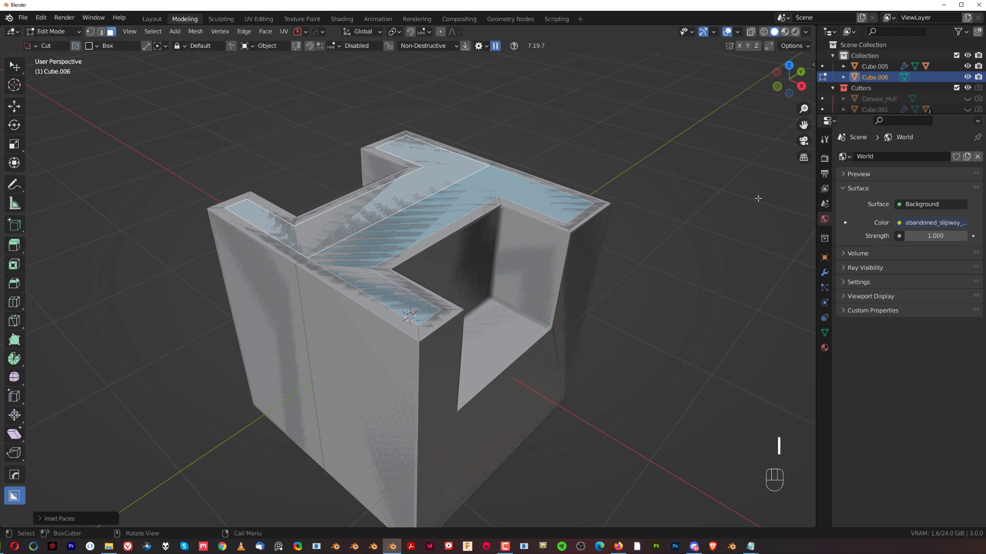
Delete all faces of the clone except the inset top faces and return to Object Mode
key("ctrl+i")
key("x")
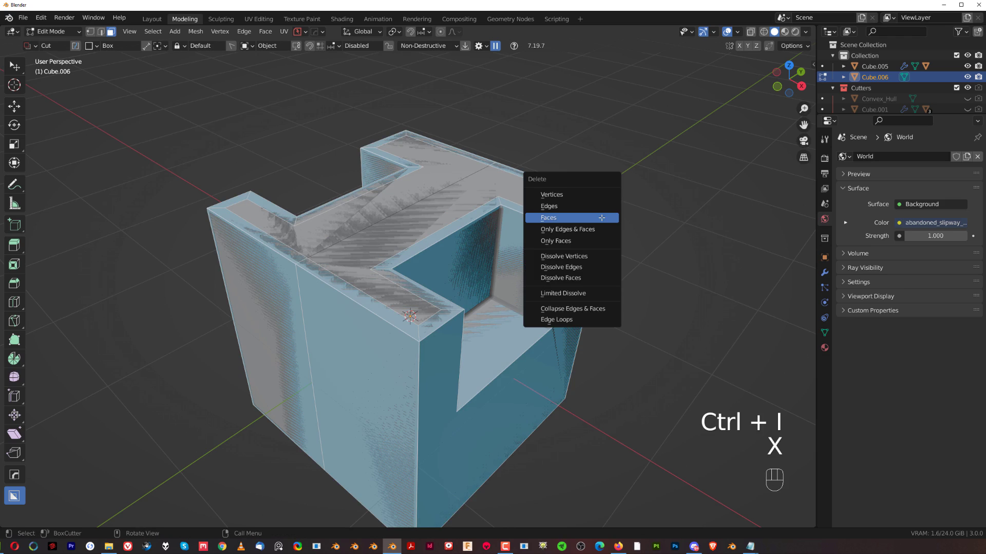
left_click(602, 216)
key("Tab")
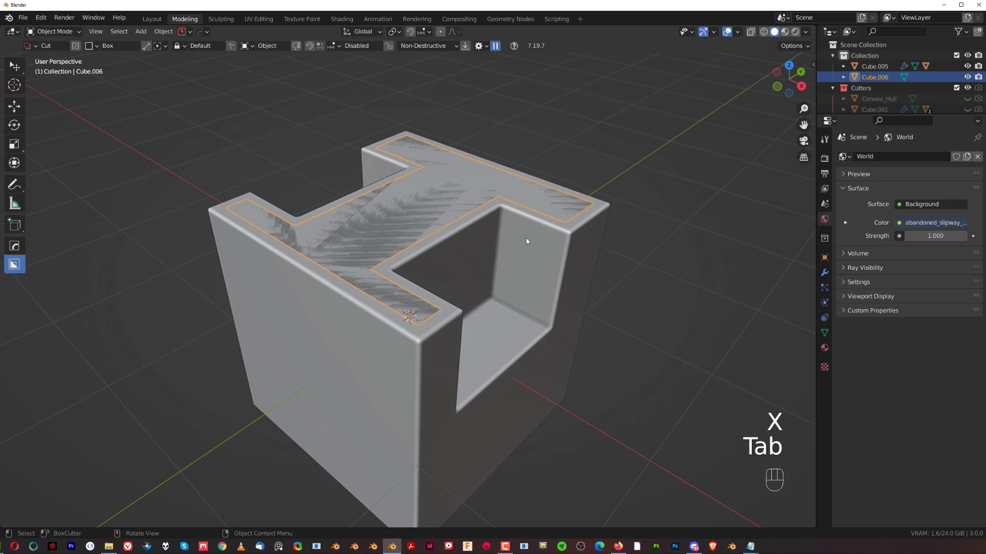
Thicken the inset panel to both sides of its surface with HOps Solidify and cut it from the notched cube using a Difference boolean
key("q")
left_click(520, 194)
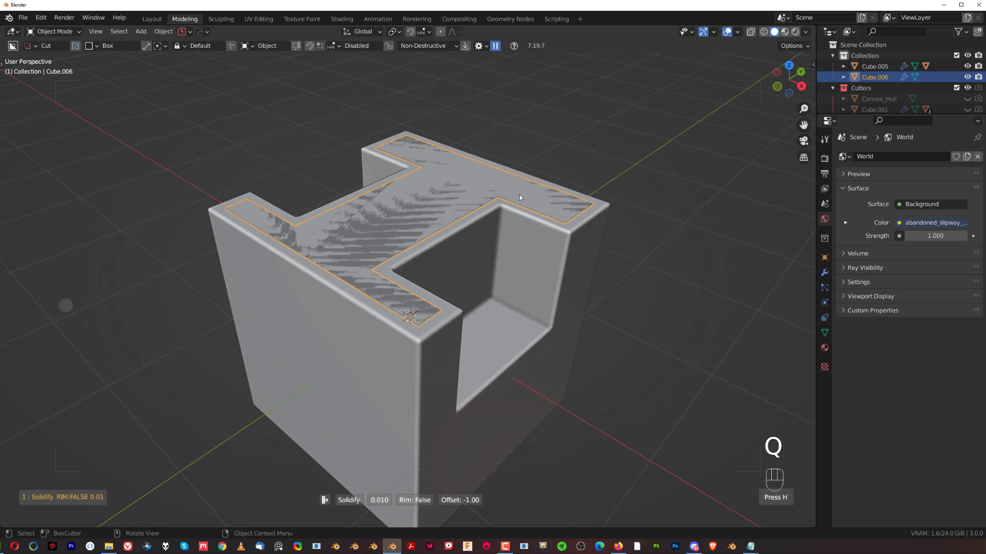
key("2")
left_click(572, 235, "shift")
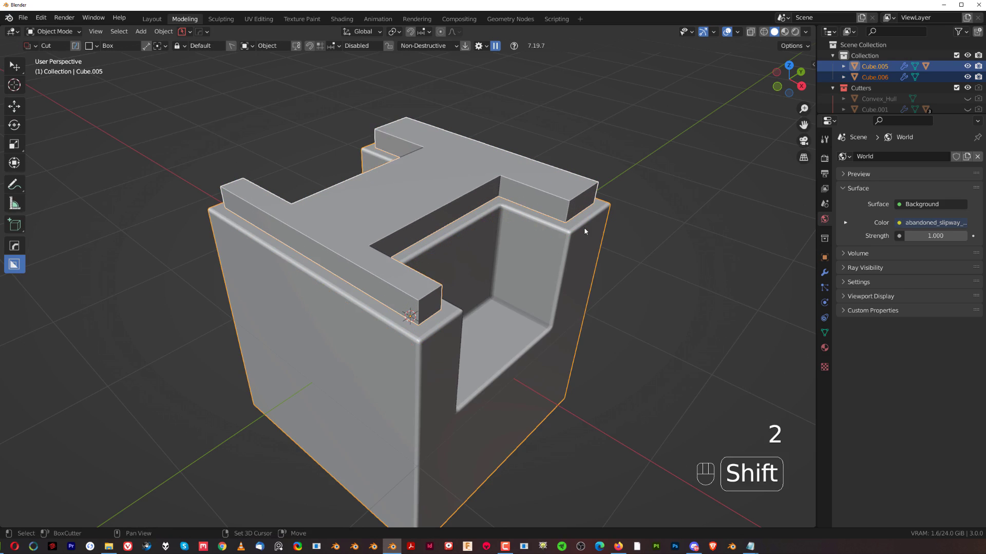
key("q")
left_click(585, 228)
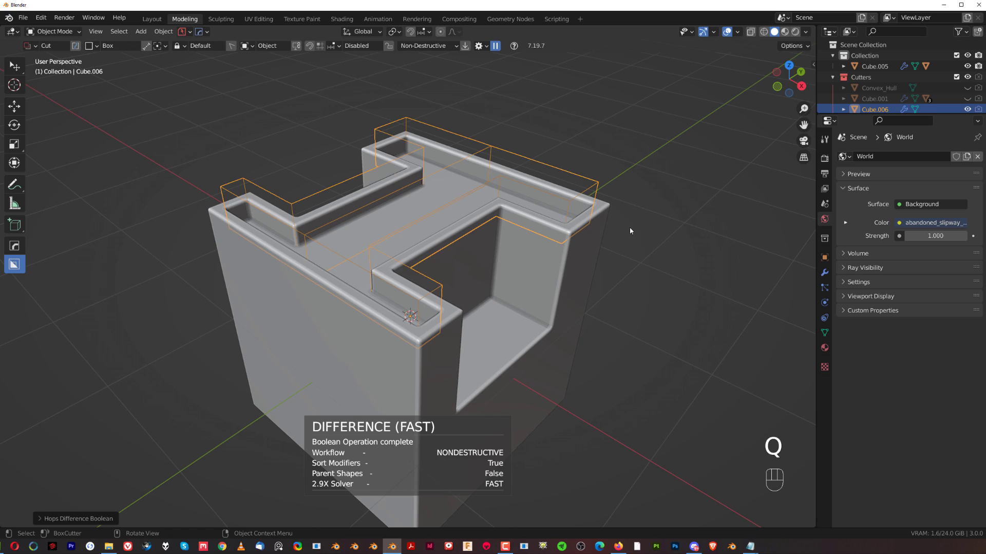
Set BoxCutter to the Ngon shape in Line mode while viewing the recess cutter in top orthographic view
key("KP_5")
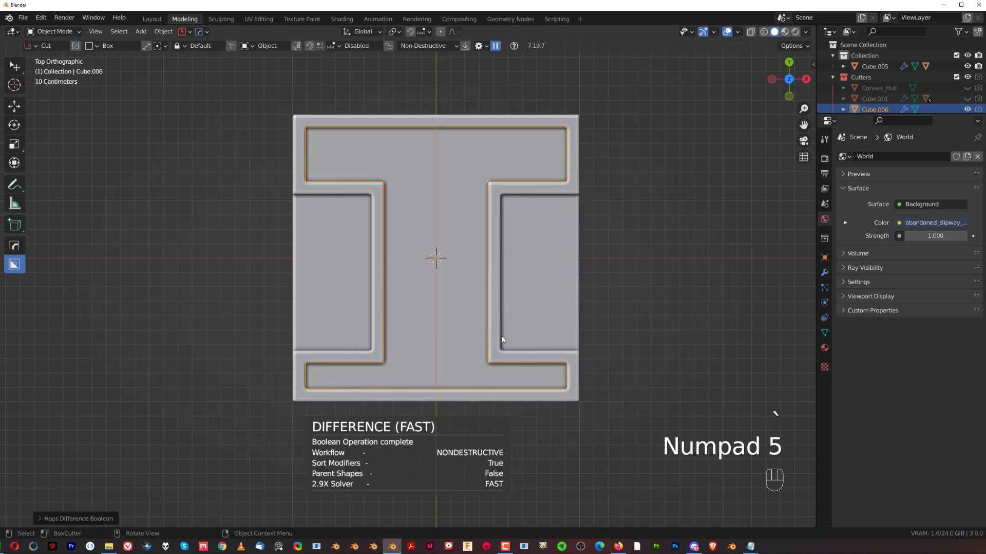
key("d")
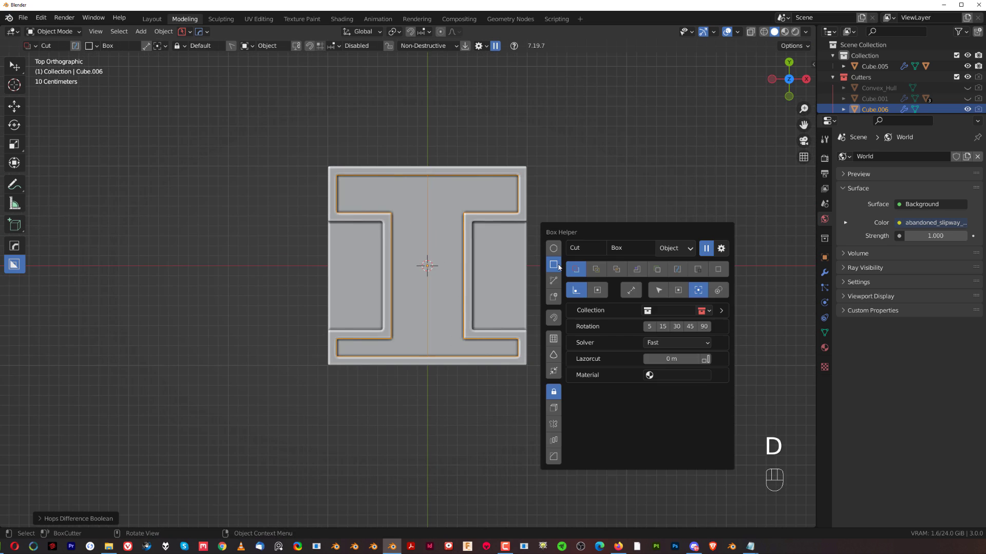
left_click(555, 281)
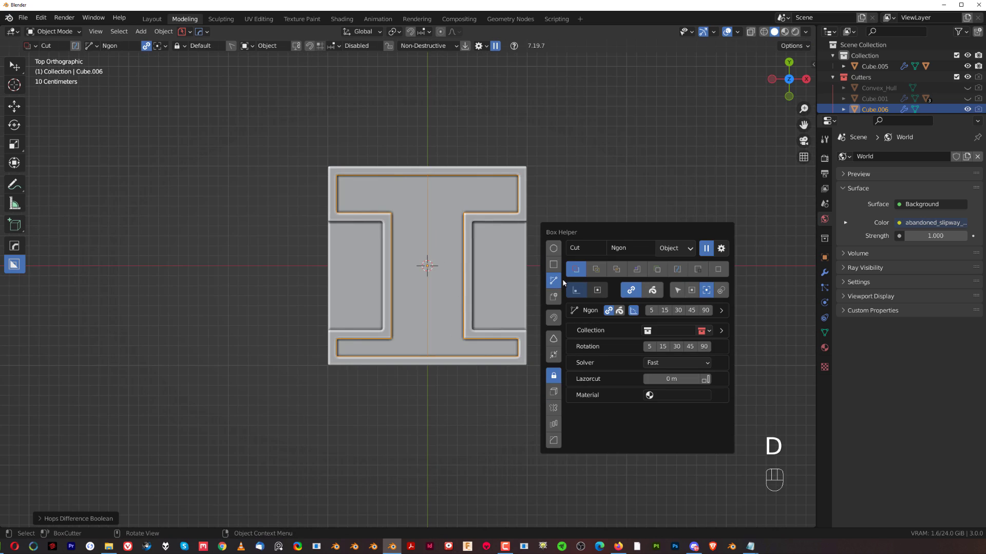
left_click(635, 294)
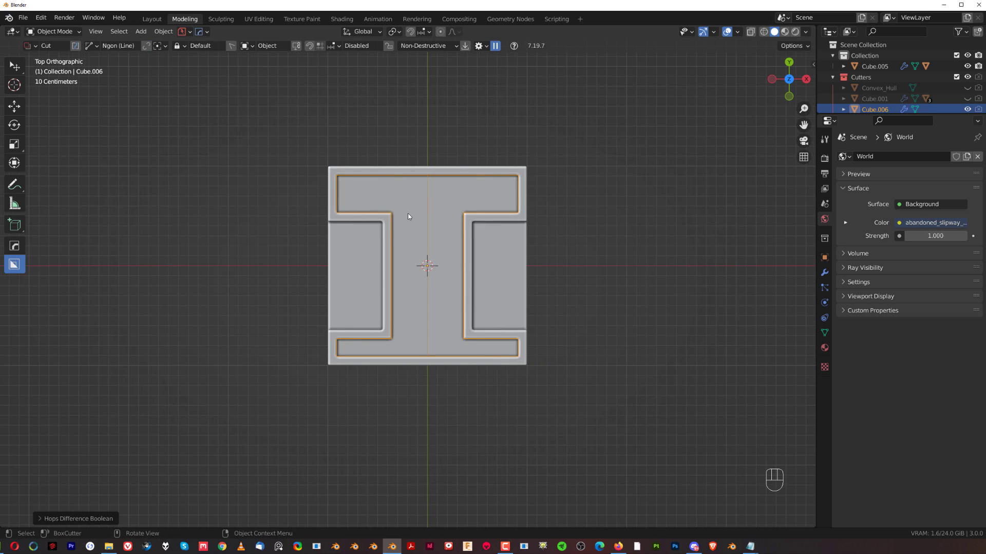
Try a diagonal line cut with thickness through the upper-left arm of the recess cutter, and undo it
scroll(429, 109, "up", 1)
left_click_drag(429, 109, 336, 274)
key("t")
left_click(394, 288)
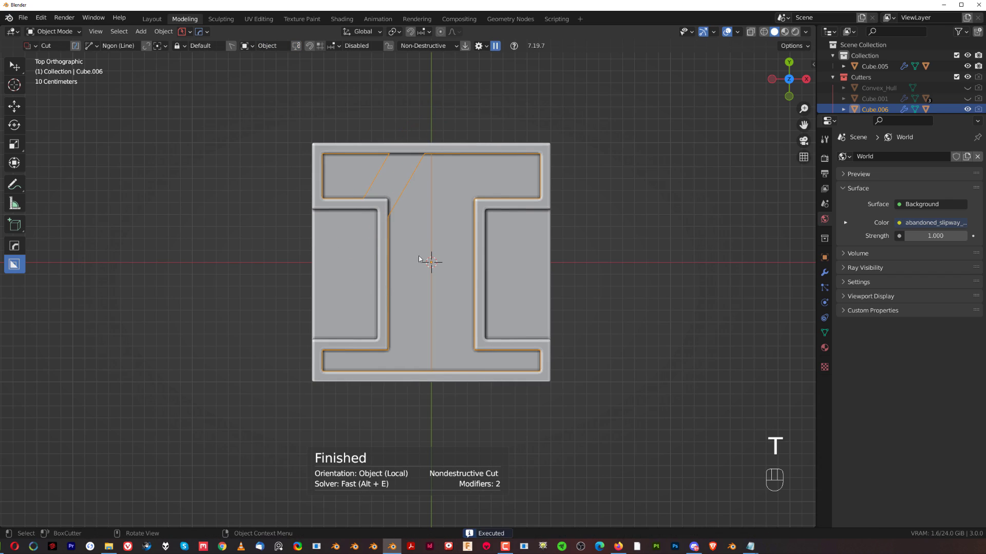
key("ctrl+z")
Slice the recess cutter with diagonal line strips across its inner corners and a horizontal strip through its middle
mouse_move(449, 135)
left_mouse_down()
mouse_move(528, 275)
mouse_move(520, 273)
left_mouse_up()
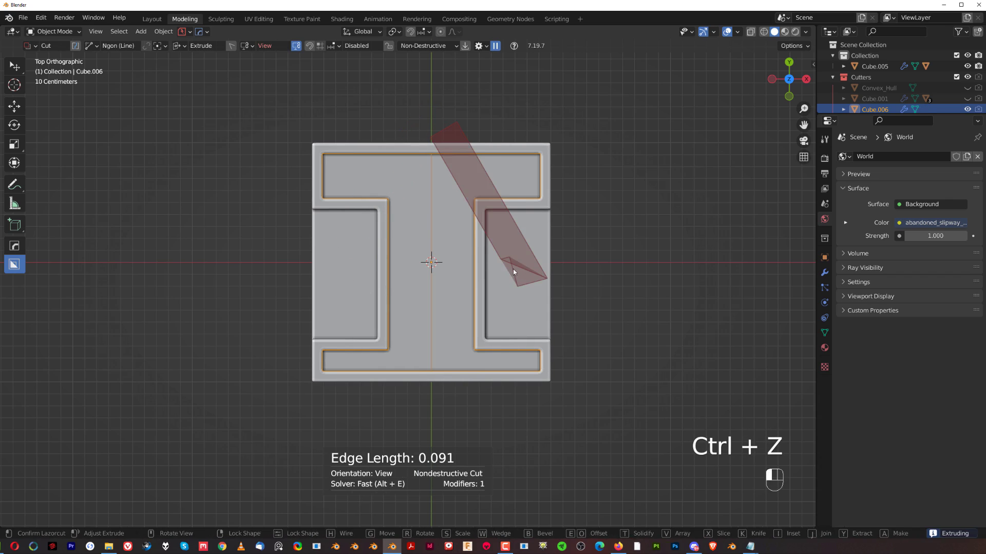
left_click(433, 411)
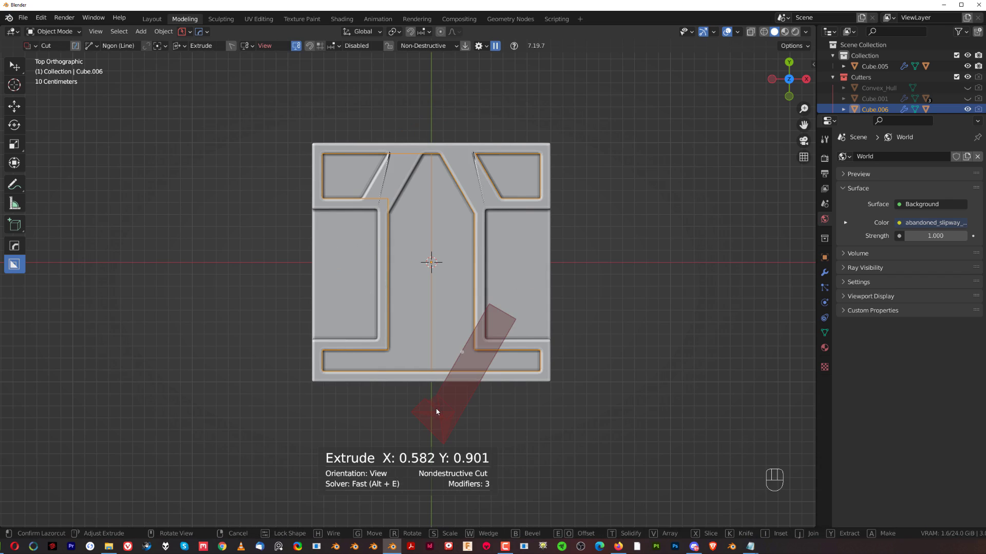
left_click(445, 382)
left_click_drag(359, 256, 552, 264)
Hide the Cutters collection and narrow the notched body's angle-limited bevel with HOps Adjust Bevel
key("KP_5")
key("shift+2")
middle_click_drag(470, 180, 446, 348)
scroll(411, 319, "up", 3)
scroll(446, 348, "up", 5)
key("q")
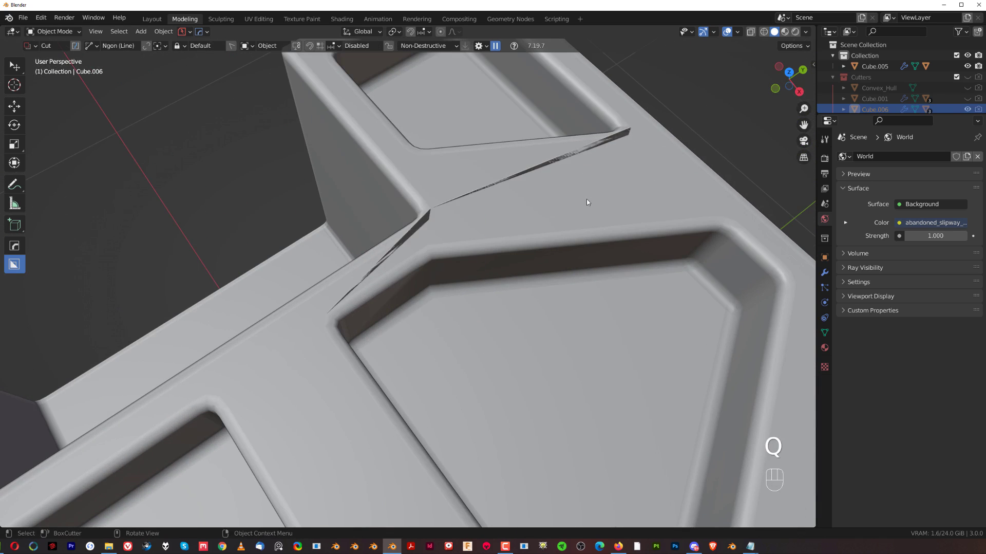
left_click(586, 198)
key("q")
left_click(589, 200)
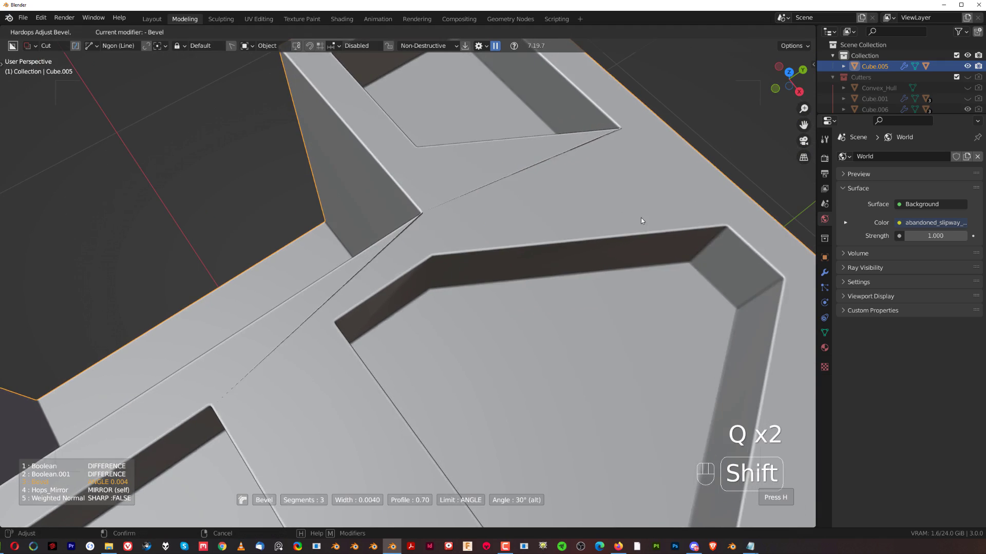
left_click(618, 216)
Examine the body's shading where the diagonal strips meet the notch corners, and check its base mesh in Edit Mode
scroll(535, 272, "up", 3)
key("Tab")
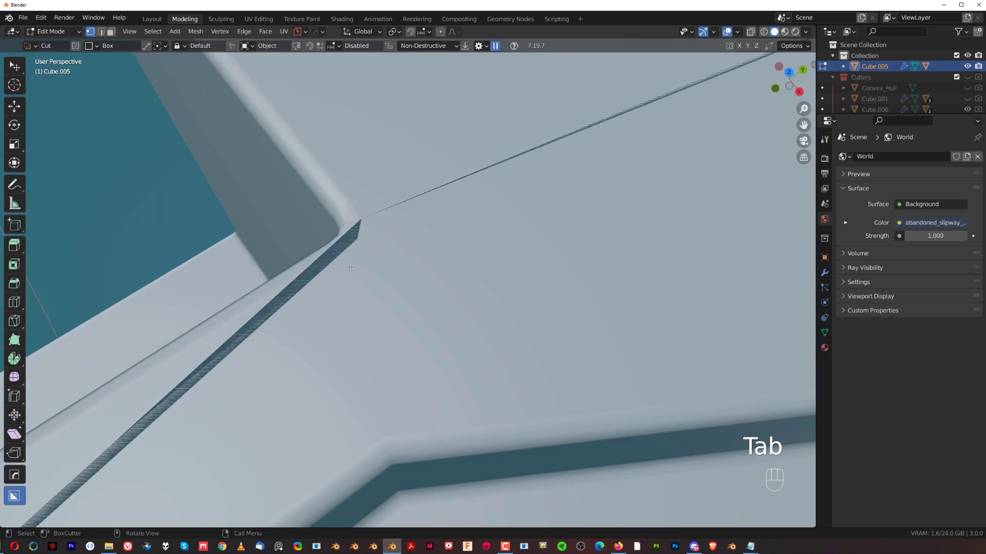
key("Tab")
scroll(510, 321, "down", 6)
middle_click_drag(510, 321, 551, 293)
key("Tab")
key("Tab")
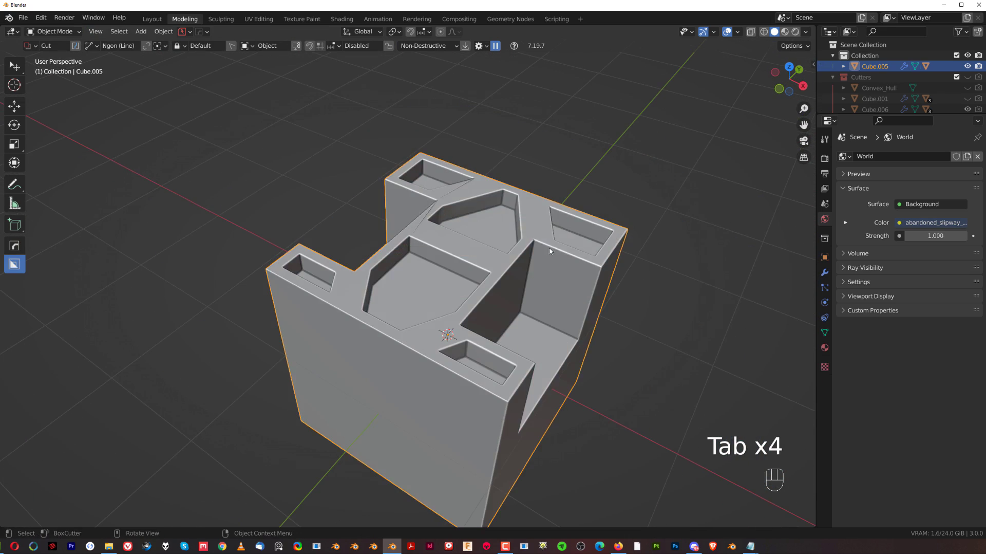
Delete the notched body and add a new cube
key("x")
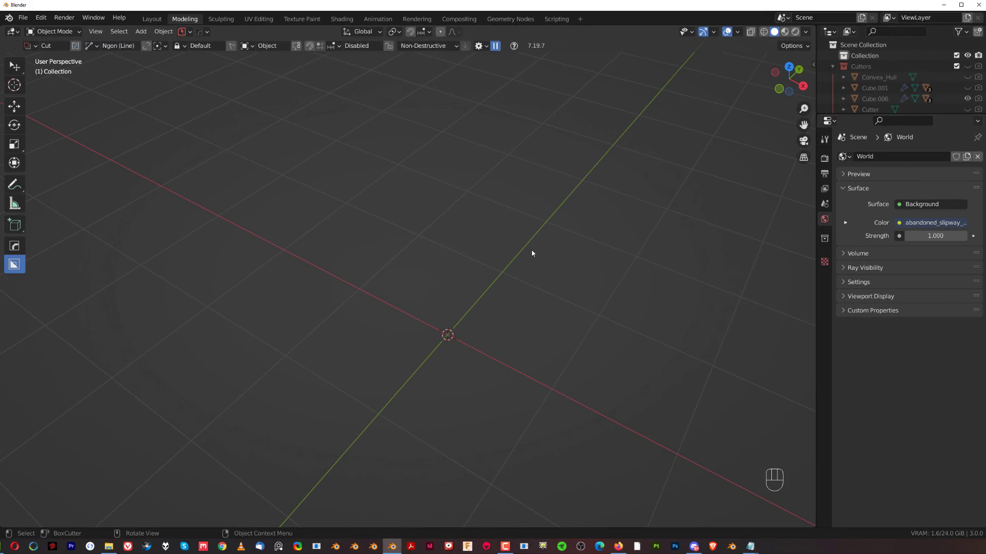
key("shift+a")
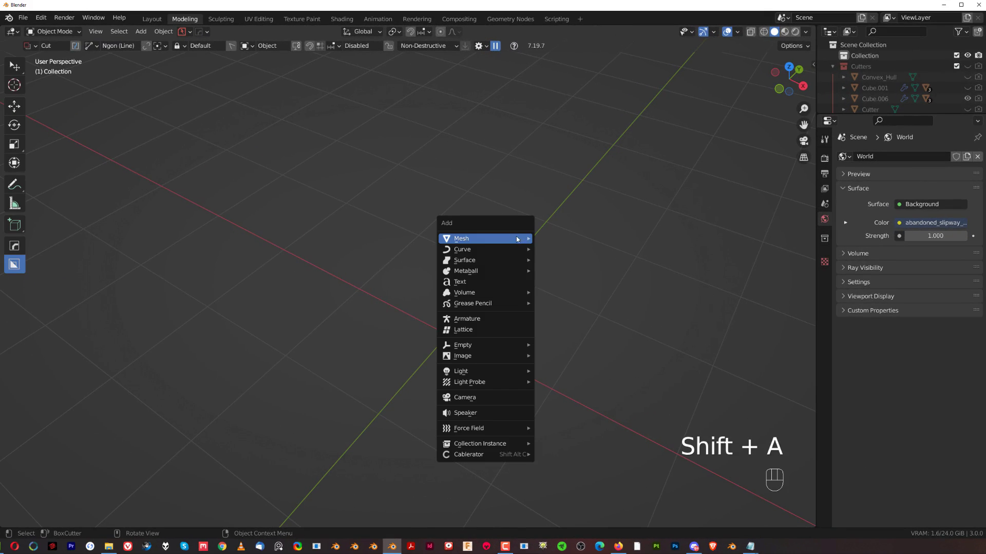
mouse_move(519, 236)
left_click(567, 261)
Give the cube's front vertical edge a HOps vertex-group bevel about 0.684 wide with 18 segments
scroll(542, 261, "down", 3)
middle_click_drag(517, 263, 505, 238)
scroll(488, 274, "up", 2)
middle_click_drag(470, 268, 377, 253, "shift")
scroll(446, 227, "up", 1)
scroll(506, 278, "down", 3)
scroll(514, 287, "up", 2)
key("Tab")
left_click(462, 257)
scroll(528, 256, "up", 5)
scroll(469, 253, "down", 4)
key("q")
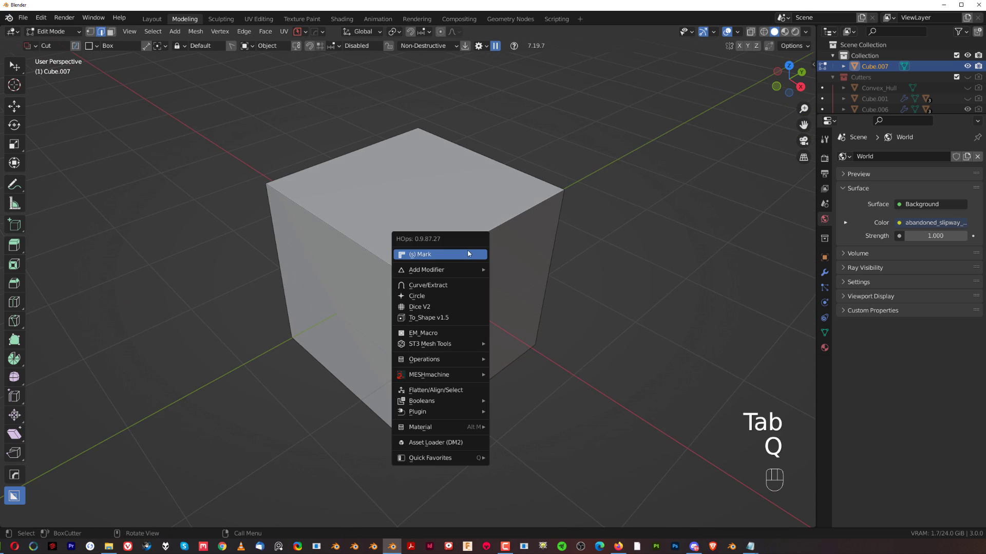
left_click(469, 252, "ctrl")
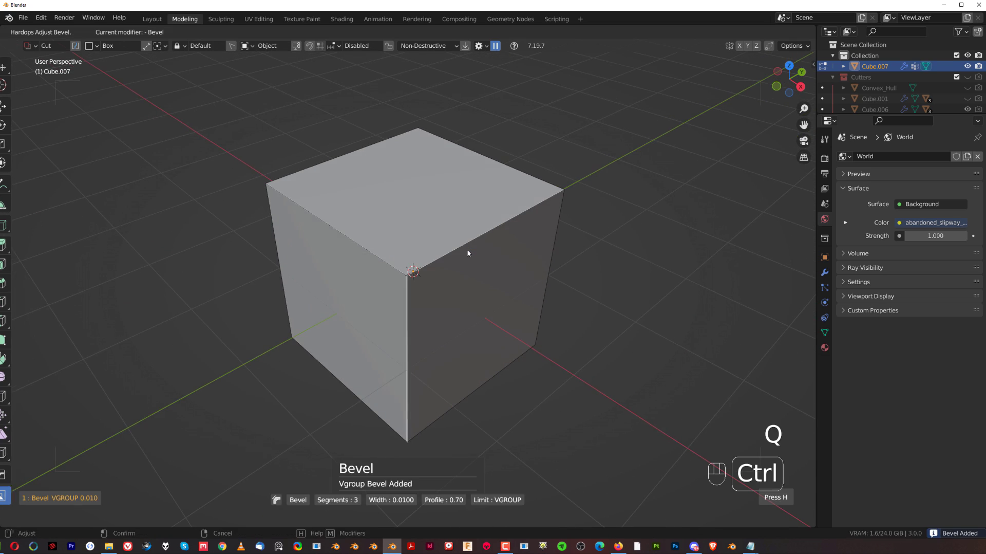
scroll(303, 247, "up", 12)
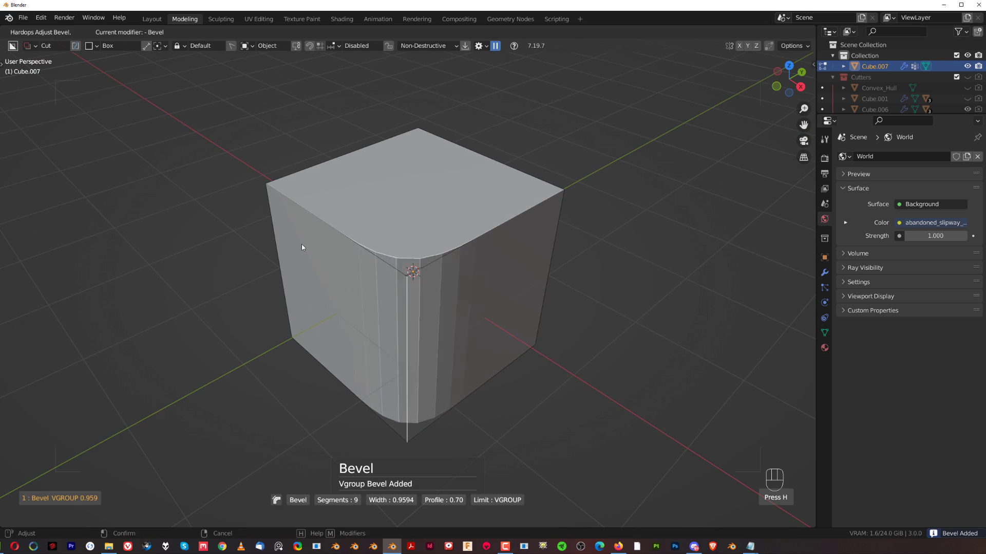
left_click(348, 261)
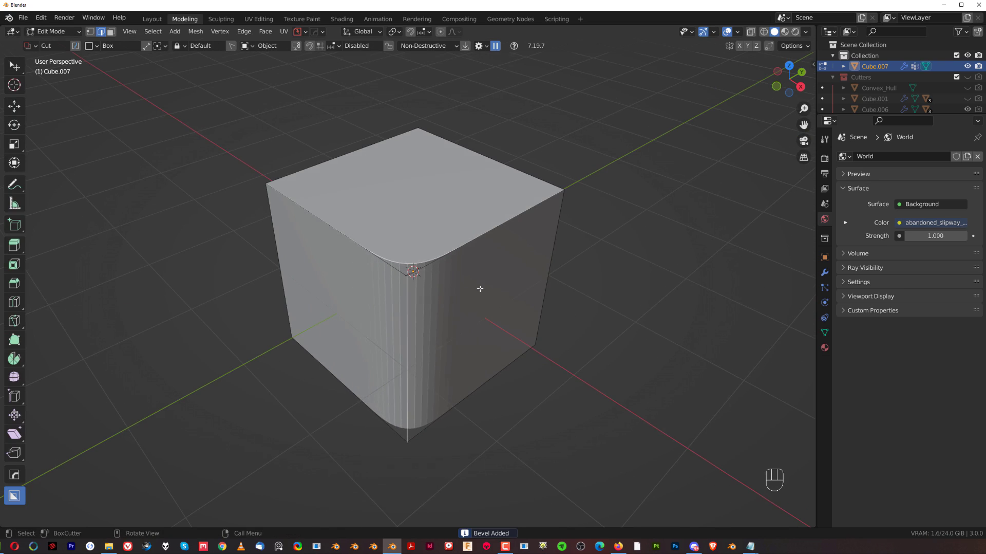
Mirror the cube across both X and Y in Object Mode with the HOps mirror gizmo, rounding all four vertical edges
middle_click_drag(473, 286, 511, 293)
key("Tab")
middle_click_drag(497, 185, 498, 263)
key("alt+x")
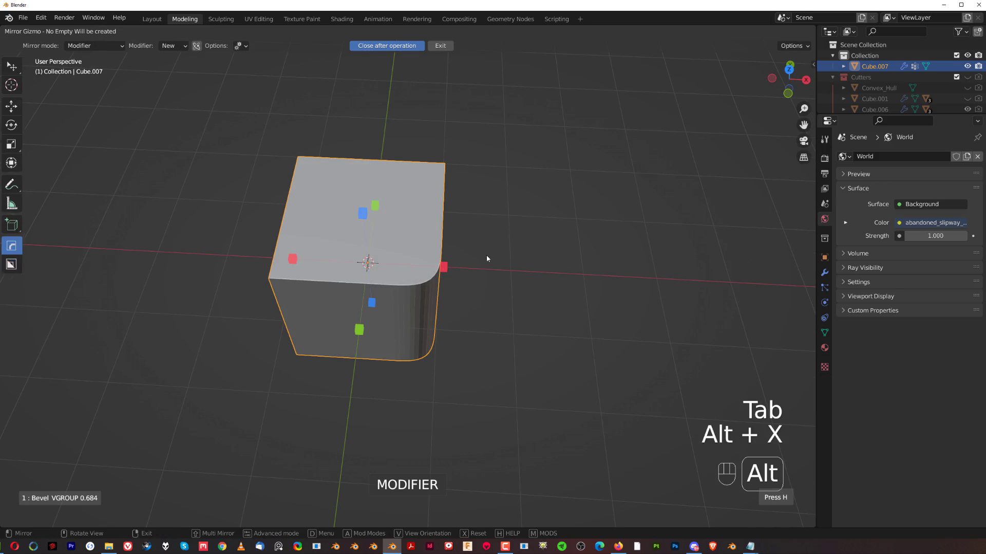
key("shift")
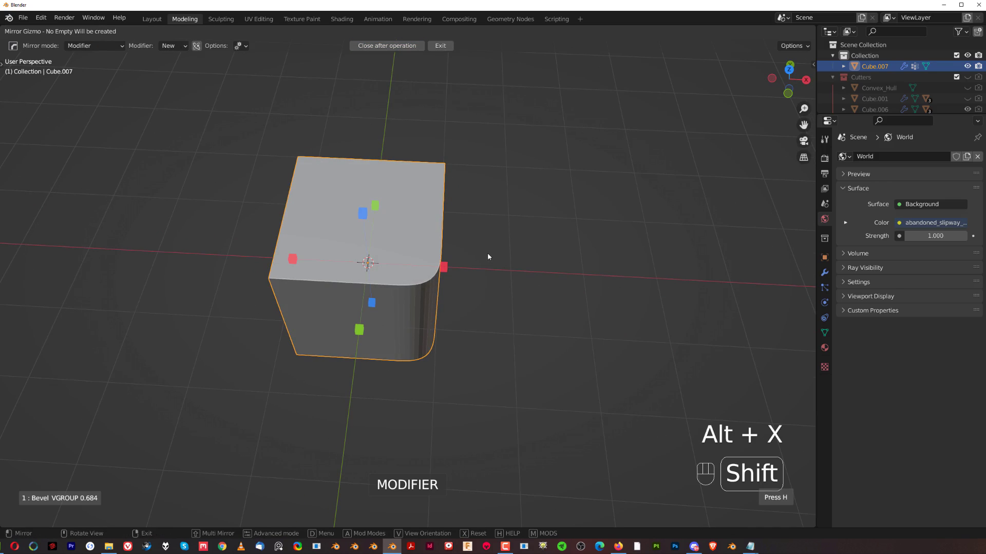
left_click(446, 268, "shift")
left_click(360, 330, "shift")
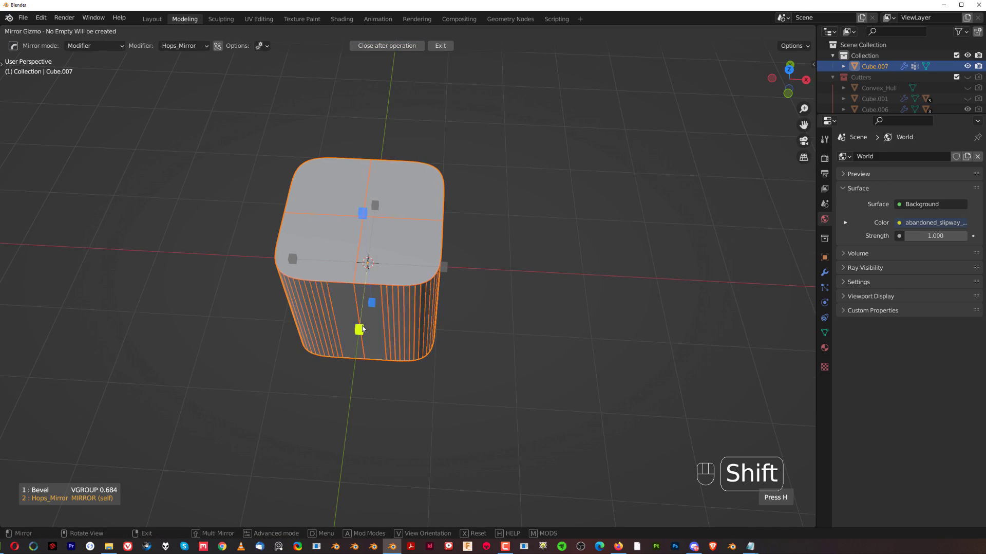
Vary the vertex-group bevel width on the mirrored cube's four vertical edges with HOps Adjust Bevel
mouse_move(371, 255)
middle_mouse_down()
mouse_move(408, 258)
mouse_move(375, 263)
middle_mouse_up()
scroll(377, 263, "up", 2)
middle_click_drag(452, 268, 403, 257)
key("q")
left_click(431, 240)
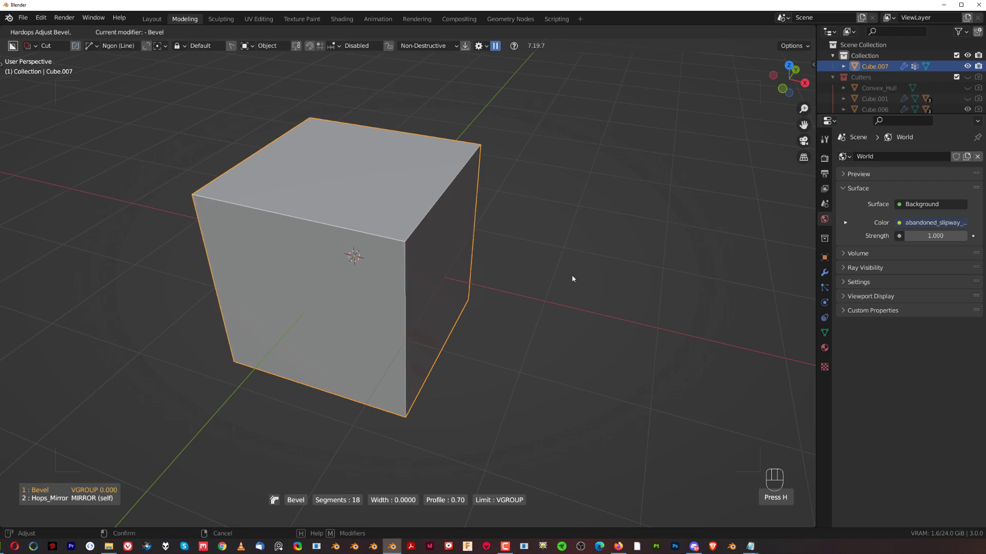
left_click(538, 275)
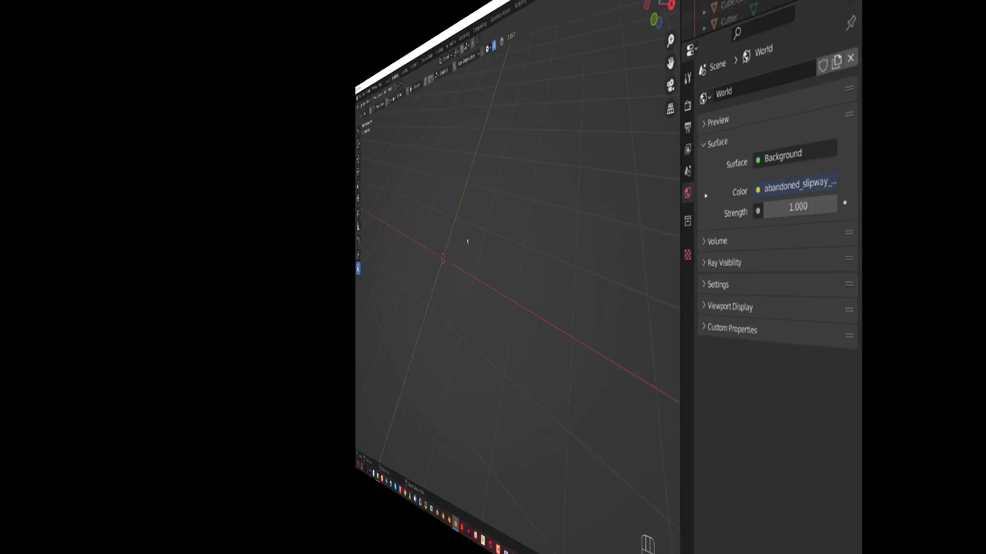
Add a new cube and set BoxCutter to the Box shape for cutting it
key("shift+a")
left_click(452, 198)
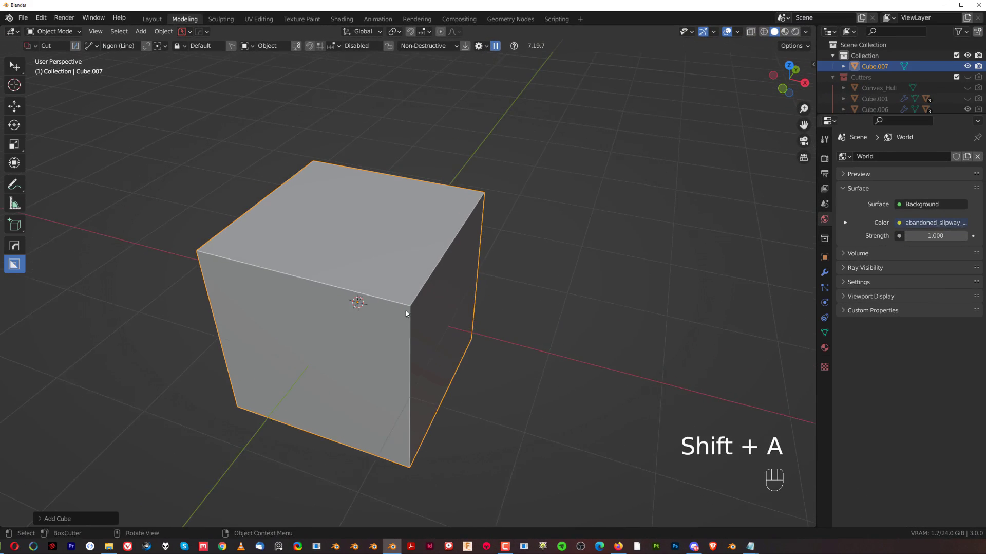
middle_click_drag(404, 316, 395, 315)
scroll(412, 293, "up", 2)
left_click_drag(456, 221, 480, 262)
right_click(491, 240)
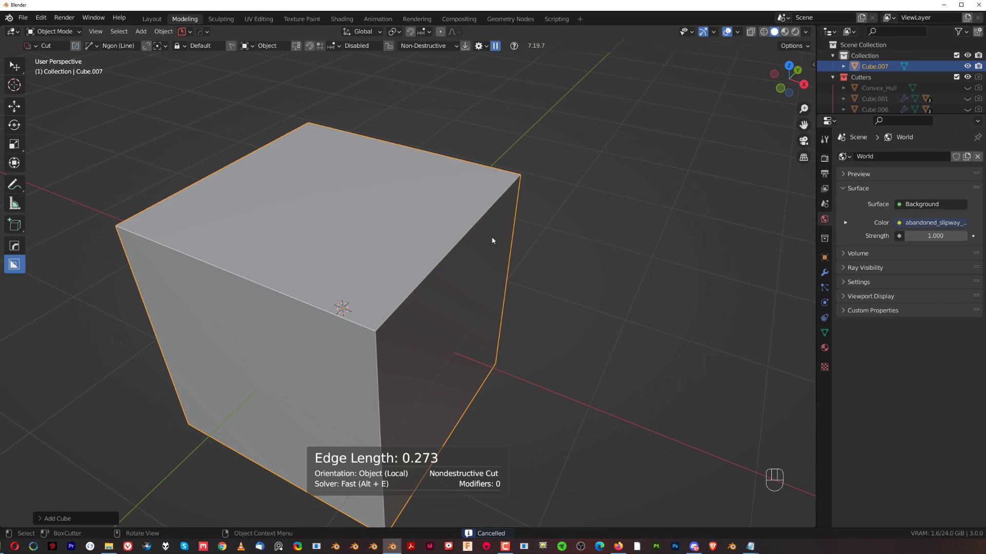
key("d")
left_click(487, 216)
Cut a rectangular box notch into the middle of one of the cube's top edges
scroll(453, 229, "down", 2)
mouse_move(453, 229)
left_mouse_down()
mouse_move(423, 280)
mouse_move(434, 297)
left_mouse_up()
left_click(442, 356)
Cut a notch into the adjacent top edge, turning the box into a wedge with an extrude depth of about 0.52
scroll(451, 309, "up", 2)
middle_click_drag(367, 310, 475, 306)
left_click_drag(467, 181, 436, 279)
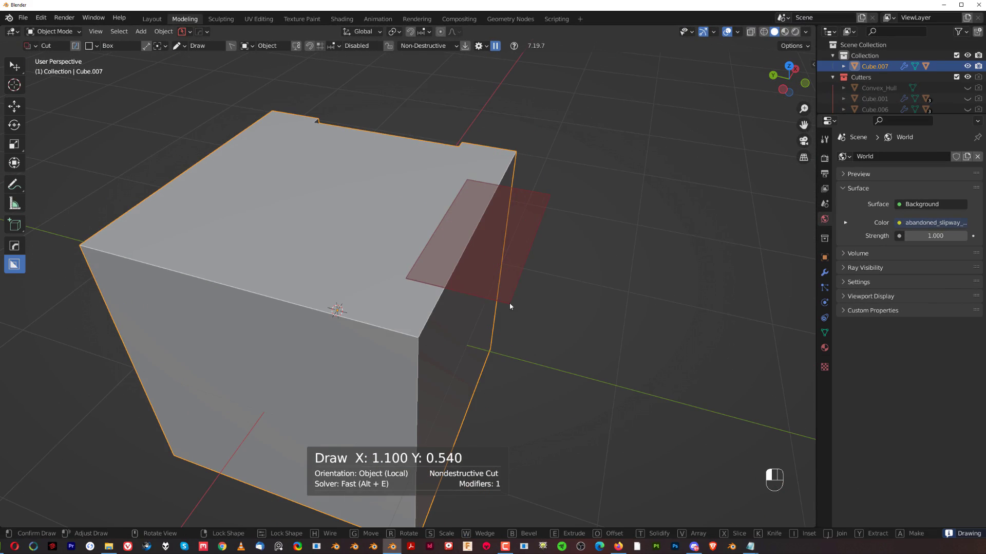
left_click_drag(516, 280, 515, 281)
scroll(501, 334, "down", 1)
middle_click_drag(502, 334, 486, 331)
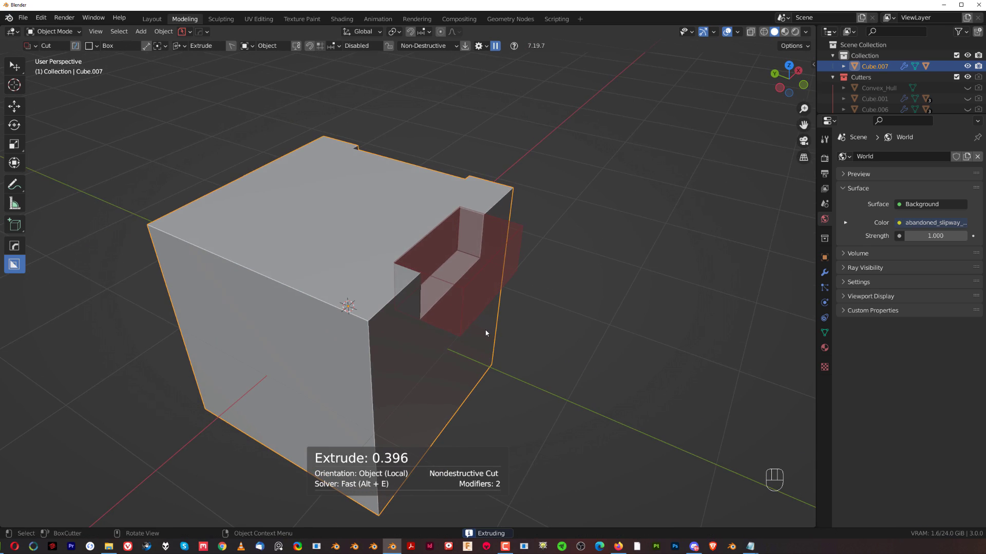
key("w")
key("w")
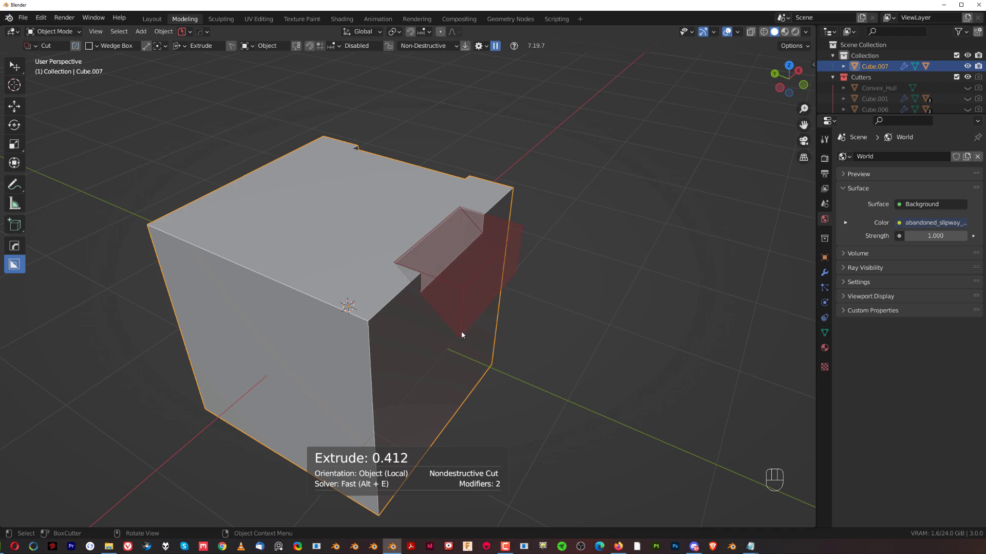
key("ctrl")
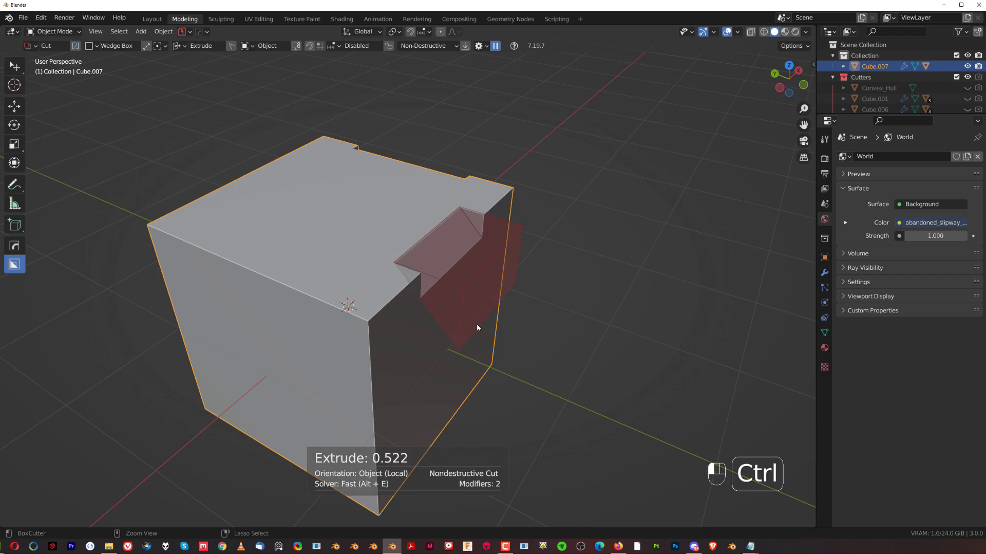
left_click(476, 327)
Cut a Wedge Box notch into the middle of the cube's third top edge
scroll(523, 184, "up", 5)
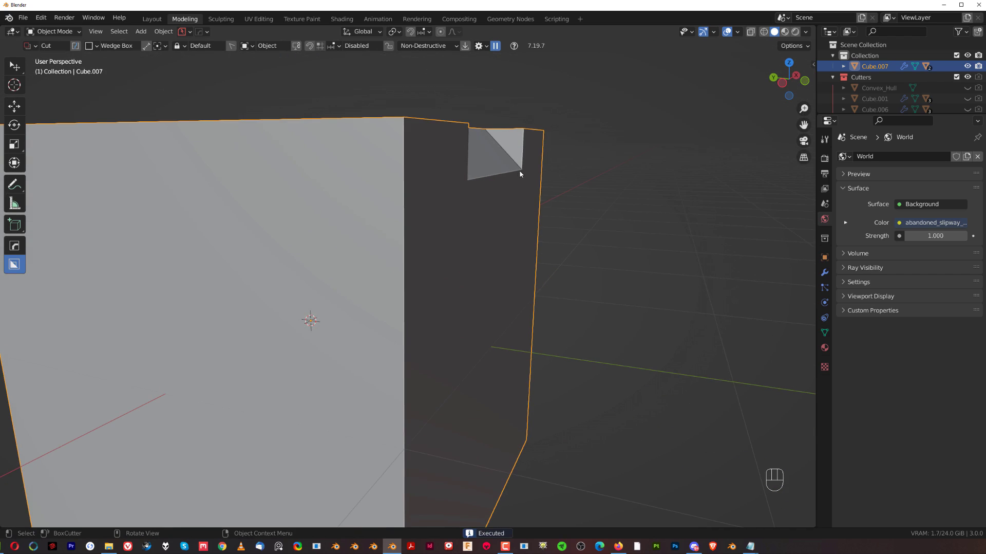
scroll(520, 176, "down", 6)
middle_click_drag(419, 248, 543, 264)
scroll(470, 196, "up", 2)
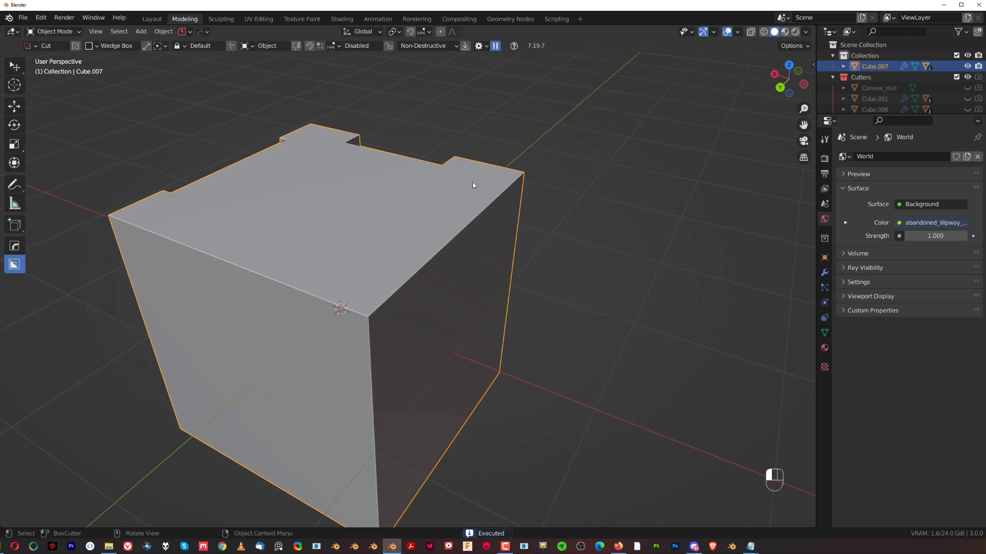
left_click_drag(473, 185, 460, 215)
left_click_drag(432, 295, 434, 297)
Cut a Wedge Box notch into the middle of the cube's remaining top edge, extruded about 0.65
scroll(433, 294, "down", 4)
middle_click_drag(426, 273, 440, 226)
left_click_drag(441, 226, 418, 292)
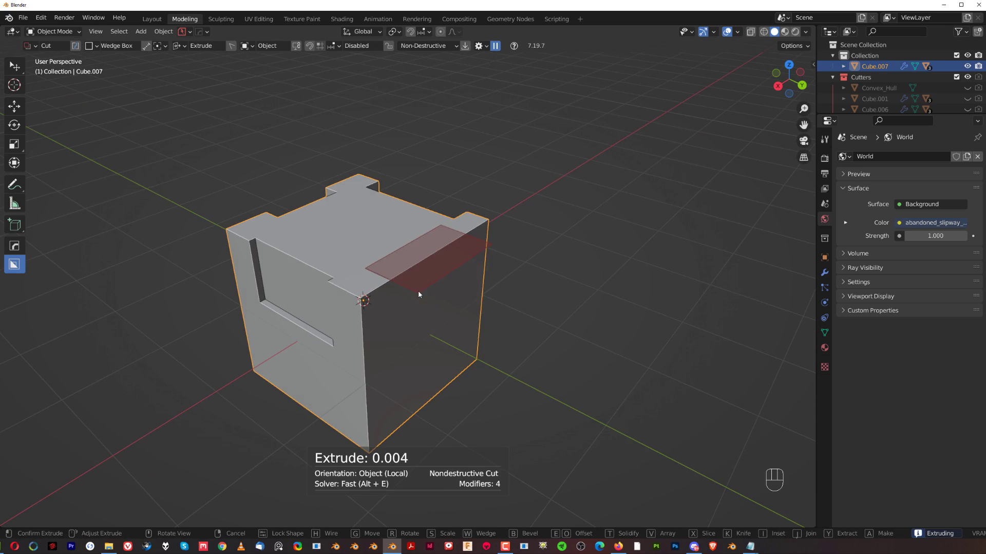
key("ctrl")
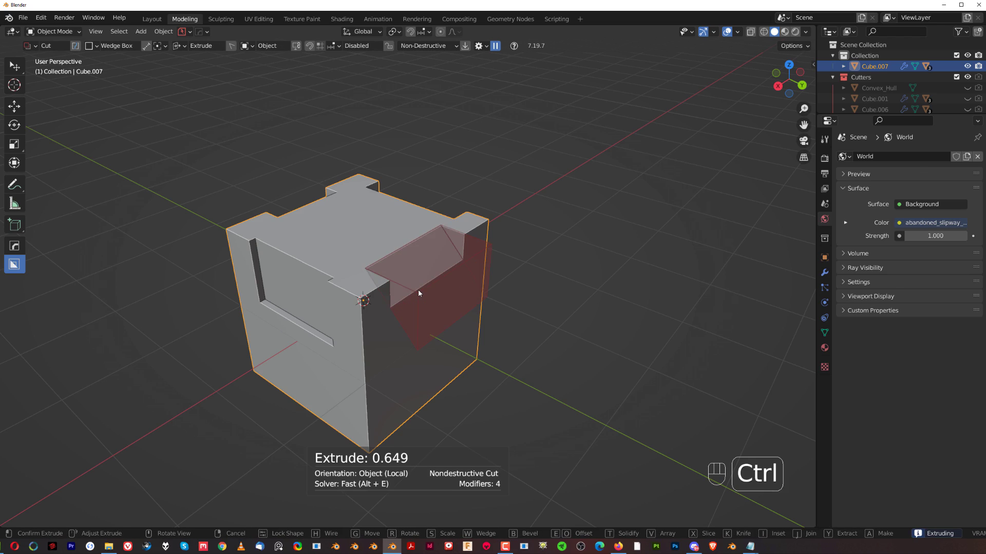
left_click(419, 289, "ctrl")
scroll(496, 221, "up", 3)
scroll(496, 221, "up", 3)
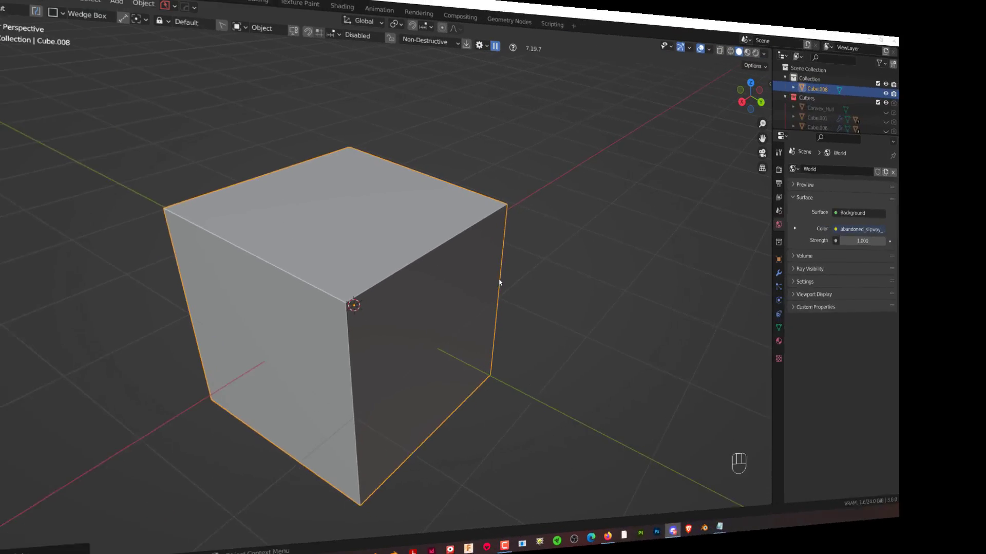
Set BoxCutter to Circle (32) and draw a round cutter centred on the new cube's top face, extruded down into it
scroll(414, 229, "up", 2)
middle_click_drag(414, 230, 478, 227)
mouse_move(411, 229)
middle_mouse_down("shift")
mouse_move(346, 234)
mouse_move(479, 238)
mouse_move(427, 248)
mouse_move(486, 282)
mouse_move(426, 259)
mouse_move(414, 229)
mouse_move(421, 235)
middle_mouse_up("shift")
scroll(346, 235, "down", 2)
key("d")
scroll(398, 237, "down", 1)
scroll(421, 230, "up", 2)
left_click_drag(422, 224, 456, 242)
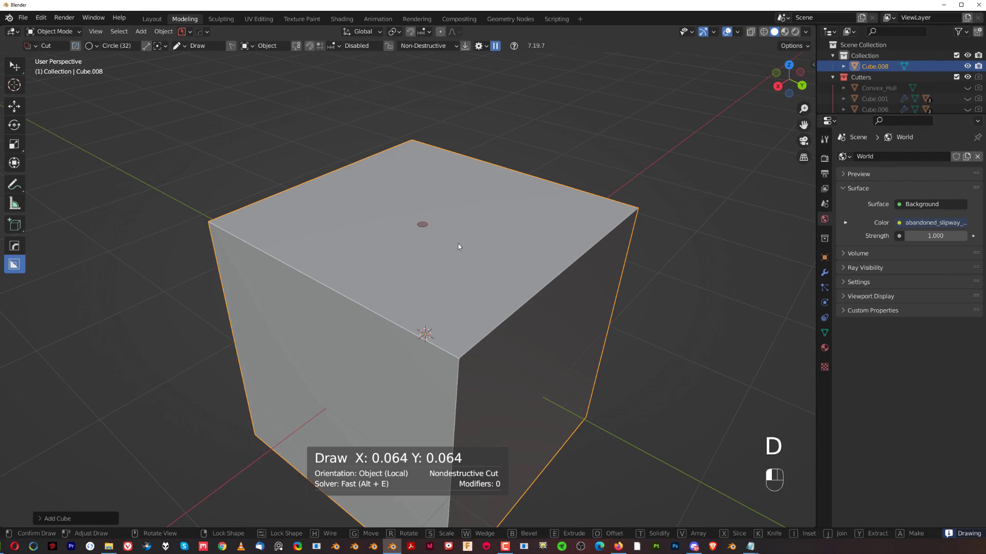
mouse_move(581, 252)
left_mouse_down()
mouse_move(596, 246)
mouse_move(512, 228)
mouse_move(509, 237)
left_mouse_up()
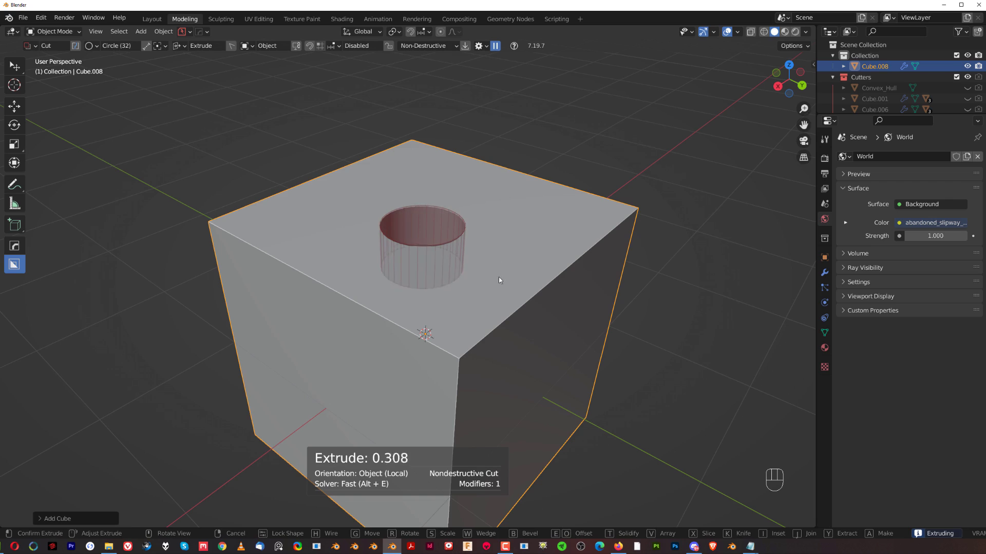
Bevel the round cutter at a width of about 0.25 and flip the bevel to its top rim so the hole flares outward
key("b")
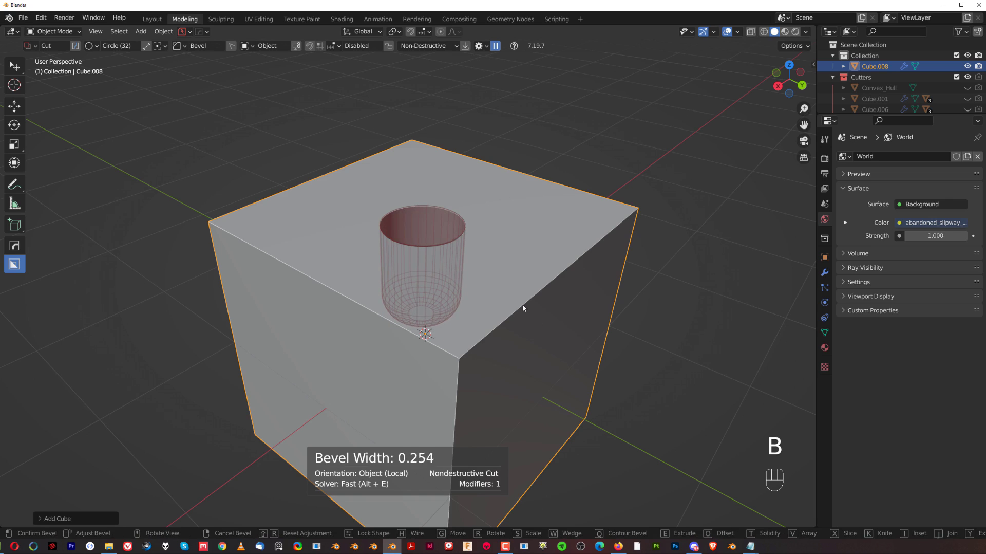
key("shift+f")
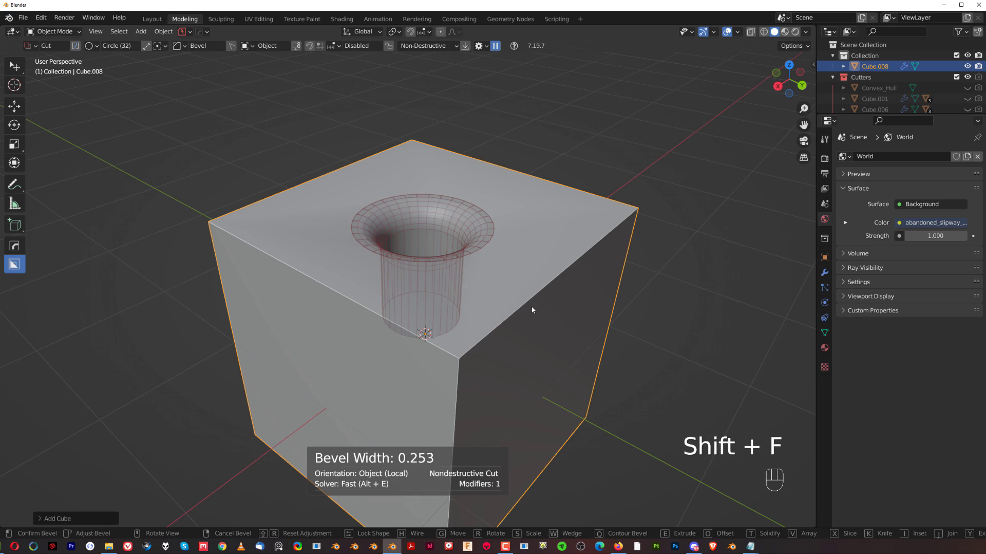
left_click(556, 297)
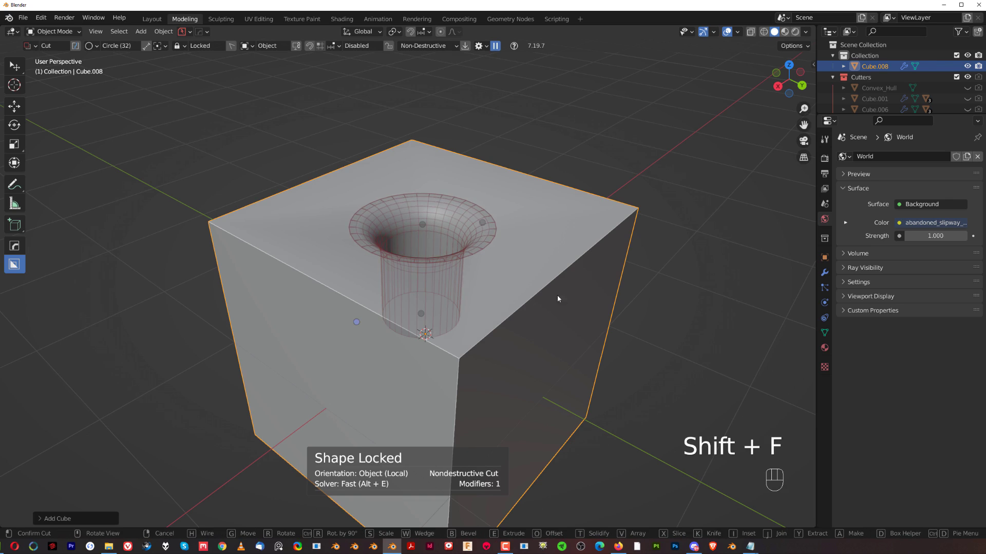
key("q")
left_click(529, 226)
mouse_move(513, 222)
middle_mouse_down()
mouse_move(510, 260)
mouse_move(502, 222)
middle_mouse_up()
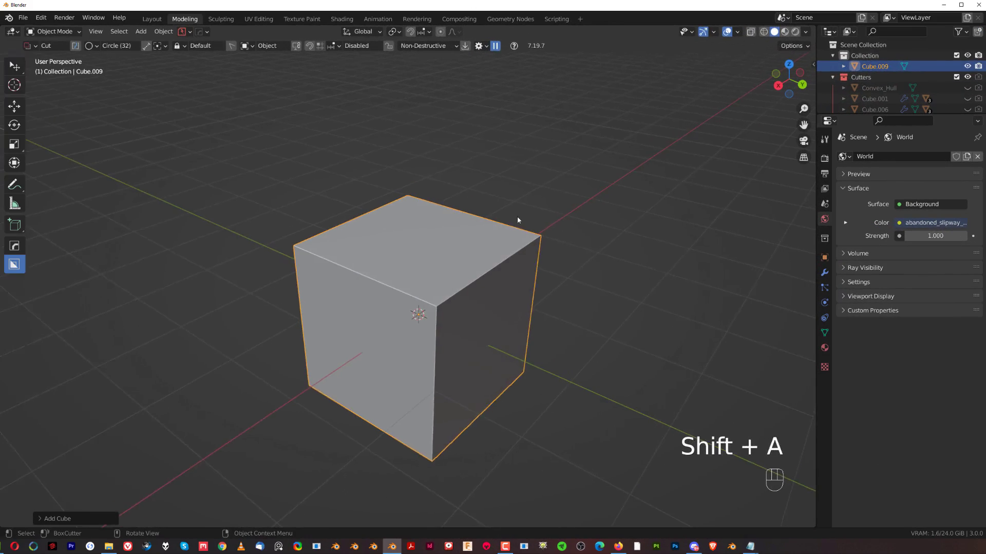
scroll(519, 220, "up", 4)
left_click_drag(464, 220, 496, 255)
right_click(522, 218)
Switch the BoxCutter shape to Box and draw a cutter over the middle of one top edge, extruded about 0.56
scroll(531, 222, "down", 3)
key("d")
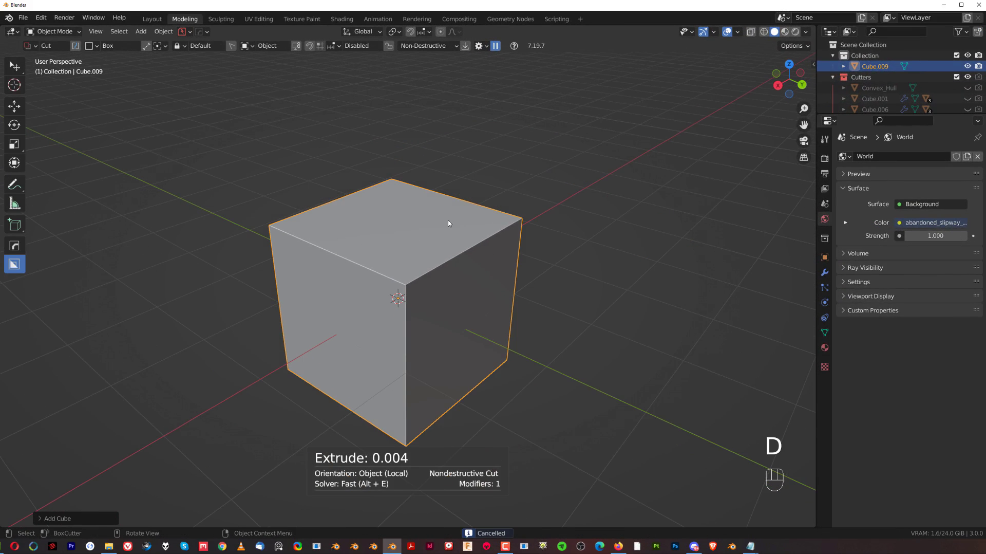
left_click_drag(442, 226, 455, 247)
left_click_drag(481, 287, 488, 291)
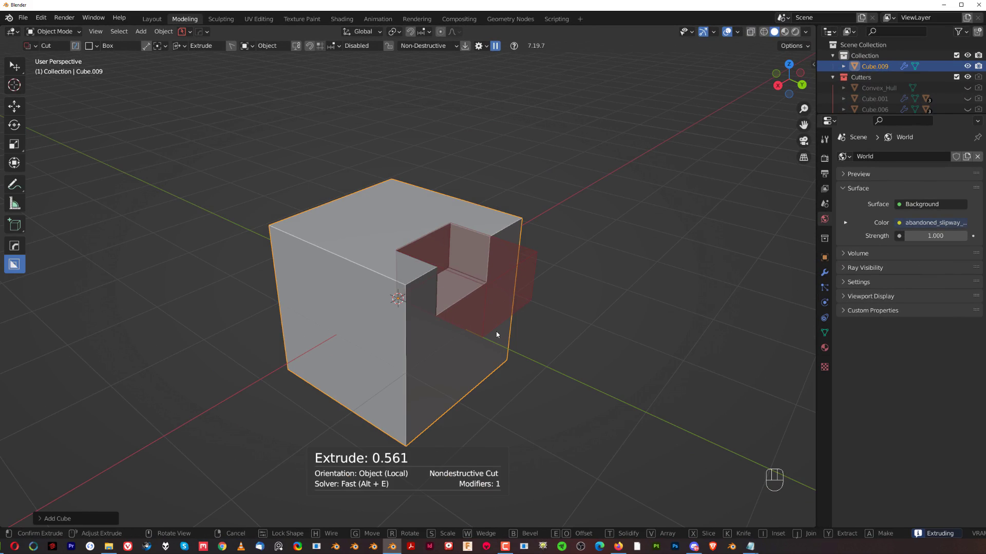
Bevel only the box cutter's vertical corners at a width of about 0.17 and finish the cut with the cutter kept visible
key("b")
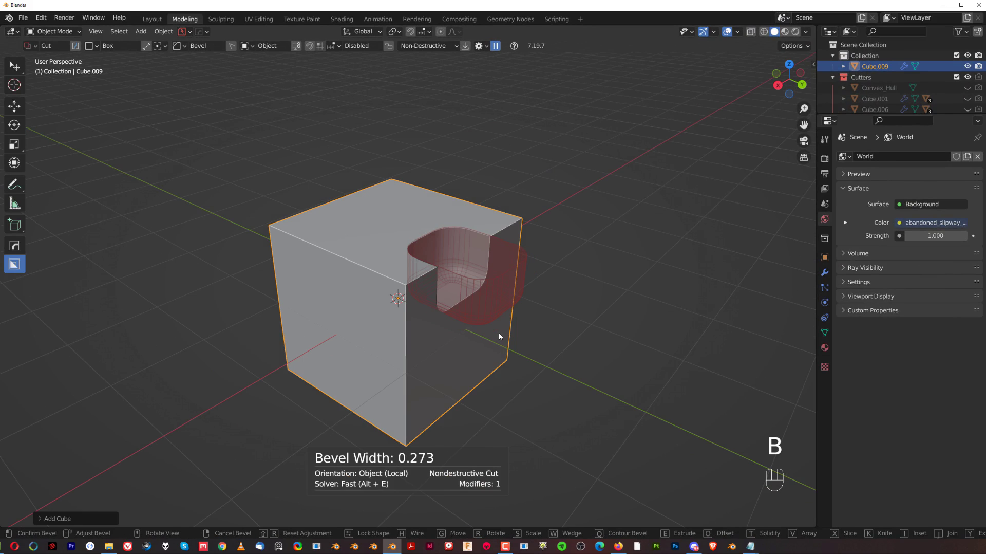
key("q")
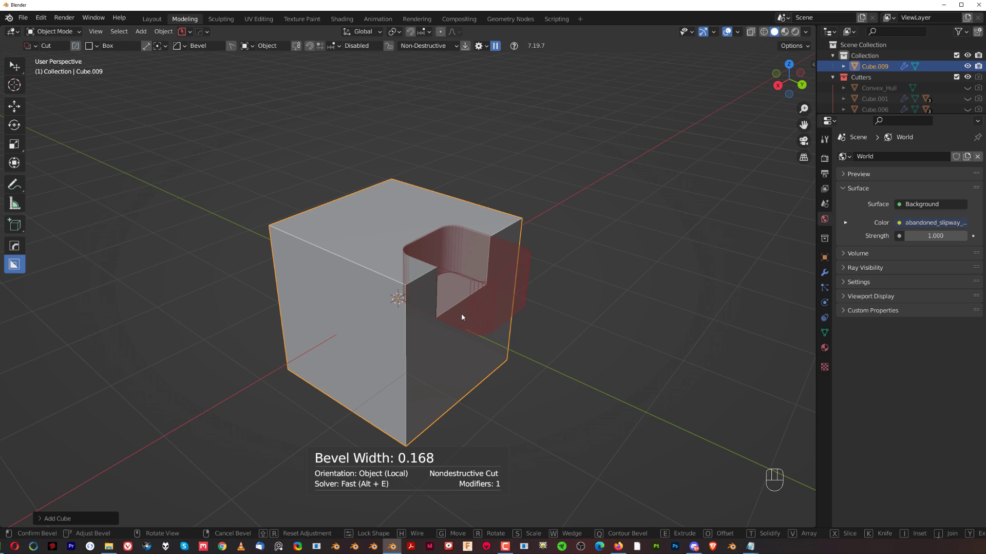
key("Tab")
left_click(605, 227, "shift")
Check the cutter's mesh in Edit Mode, and adjust its bevel width to about 0.17 with Hard Ops Bevel
scroll(566, 239, "up", 1)
scroll(566, 239, "up", 4)
middle_click_drag(566, 239, 295, 205)
scroll(524, 192, "down", 3)
key("Tab")
scroll(294, 205, "up", 3)
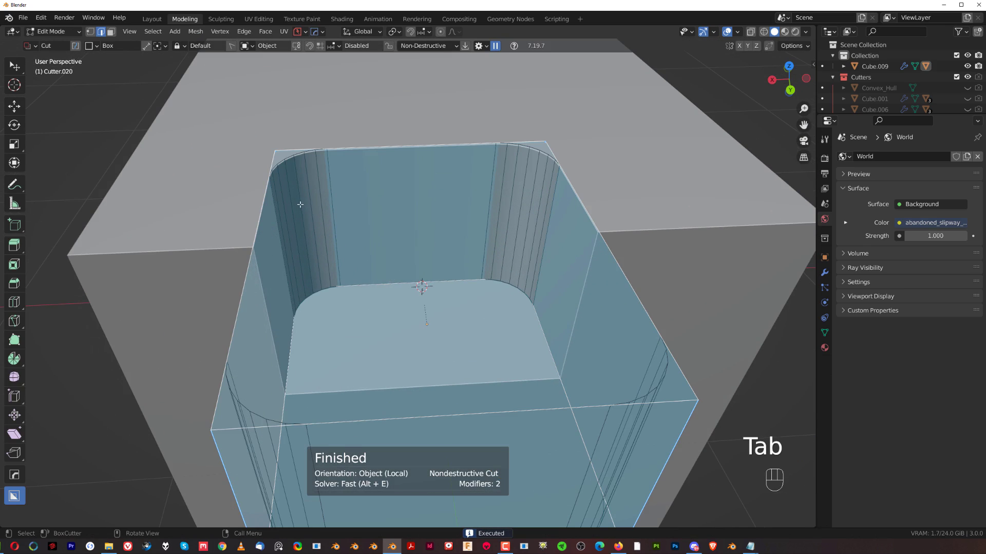
scroll(458, 215, "down", 4)
key("Tab")
key("q")
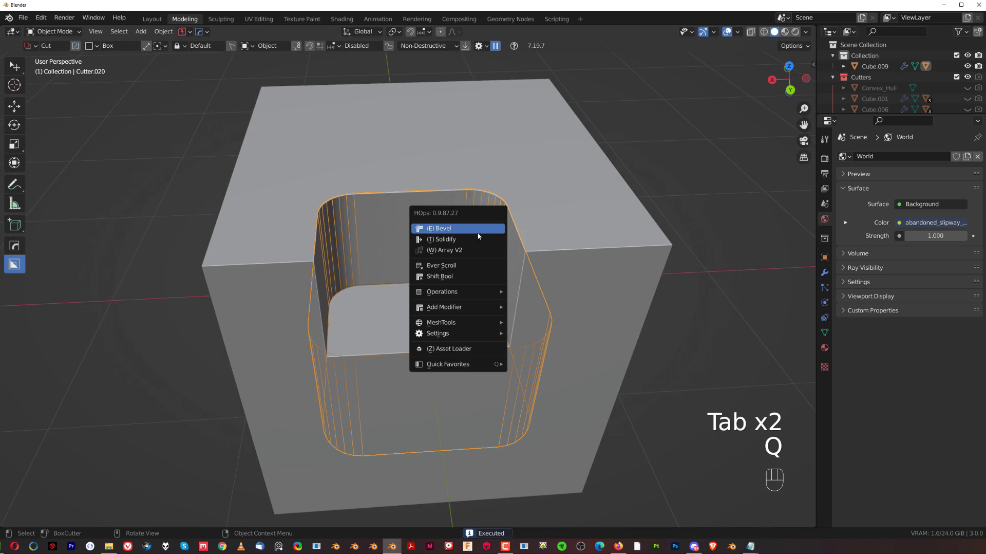
left_click(477, 228)
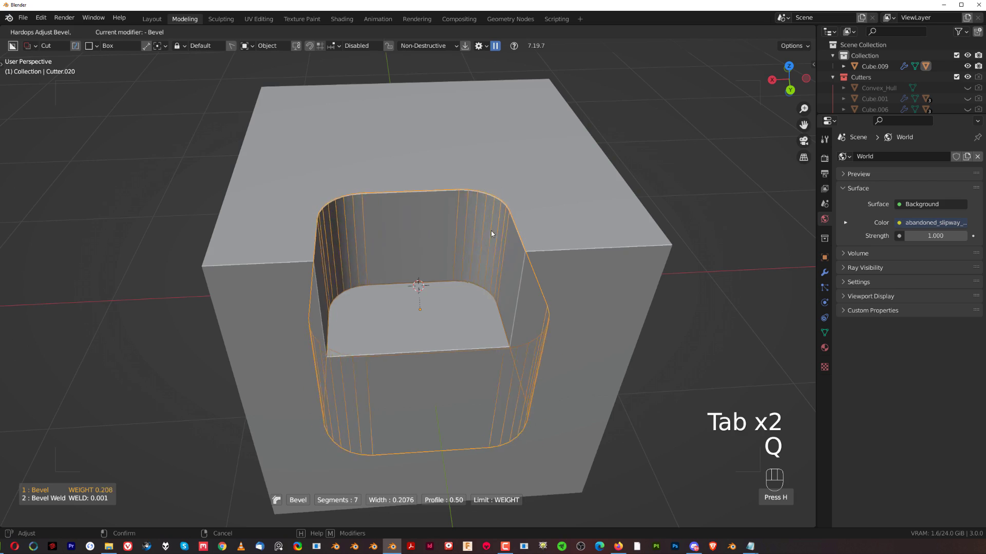
left_click(490, 238)
Isolate the cutter in local view with its mesh open in Edit Mode and one vertical corner edge selected
key("Tab")
middle_click_drag(511, 209, 399, 242)
middle_click_drag(533, 322, 406, 240, "shift")
scroll(409, 251, "down", 1)
key("slash")
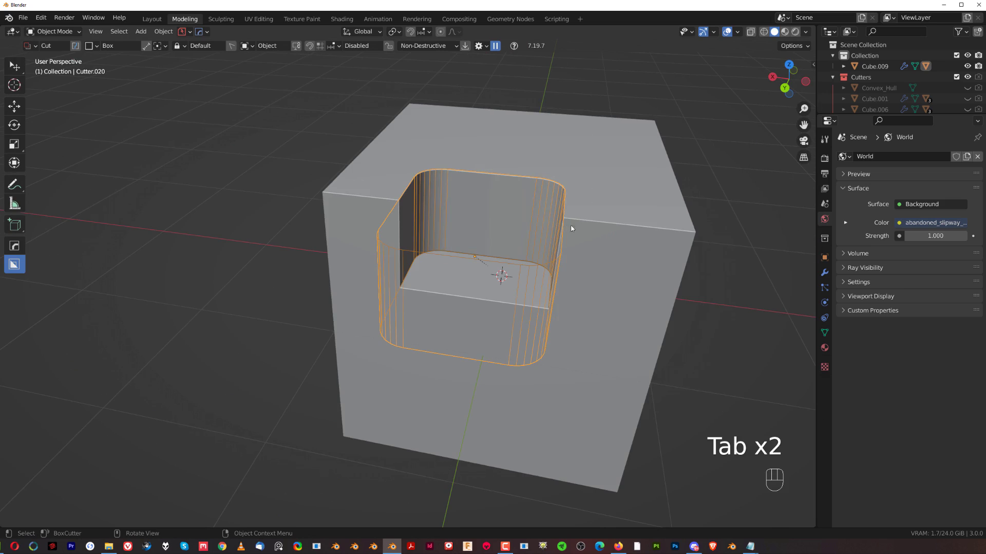
middle_click_drag(572, 228, 469, 225)
key("Tab")
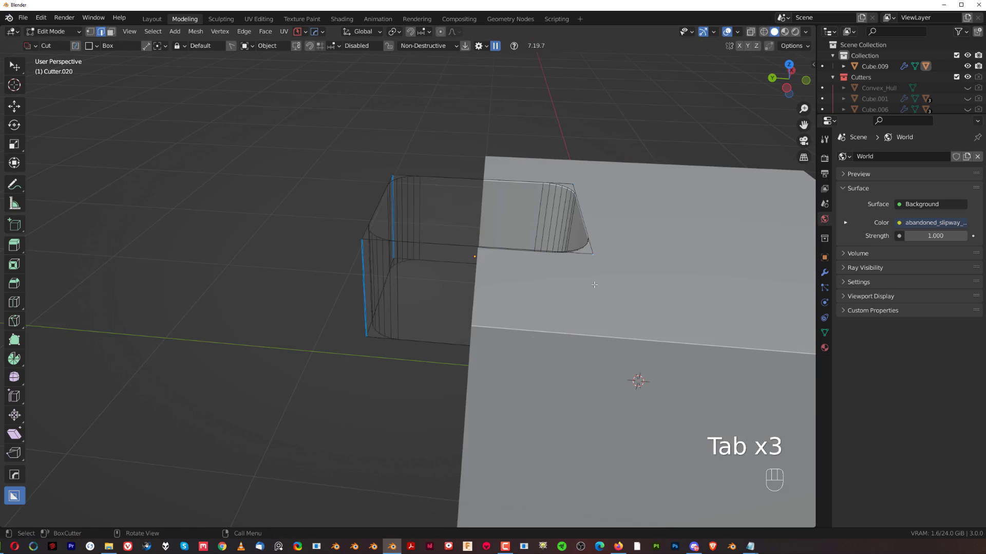
middle_click_drag(556, 269, 434, 271, "shift")
scroll(434, 271, "up", 2)
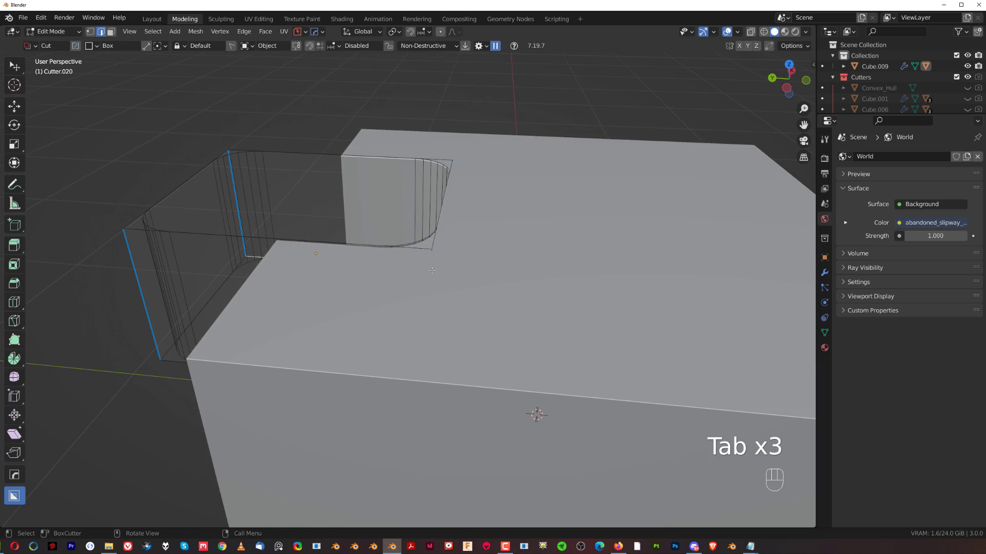
key("slash")
key("slash")
key("slash")
Lower the bevel weight of the selected vertical corner edge using Hard Ops Mark's bevel weight adjustment
middle_click_drag(272, 264, 263, 224)
middle_click_drag(263, 224, 339, 282, "shift")
scroll(339, 282, "down", 3)
key("q")
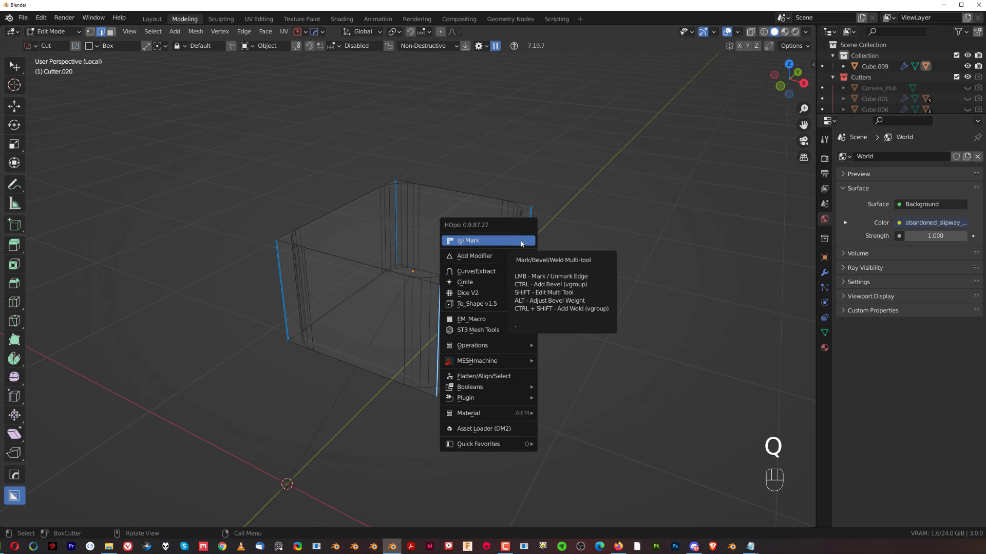
left_click(522, 240, "alt")
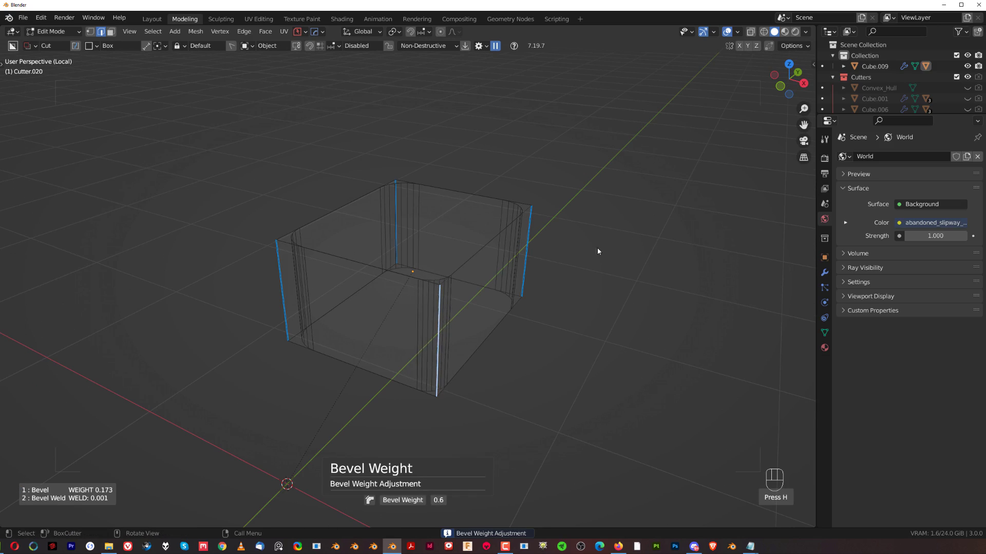
left_click(625, 242)
Return the cutter to Object Mode and mirror it across its middle with Hard Ops Mirror
key("Tab")
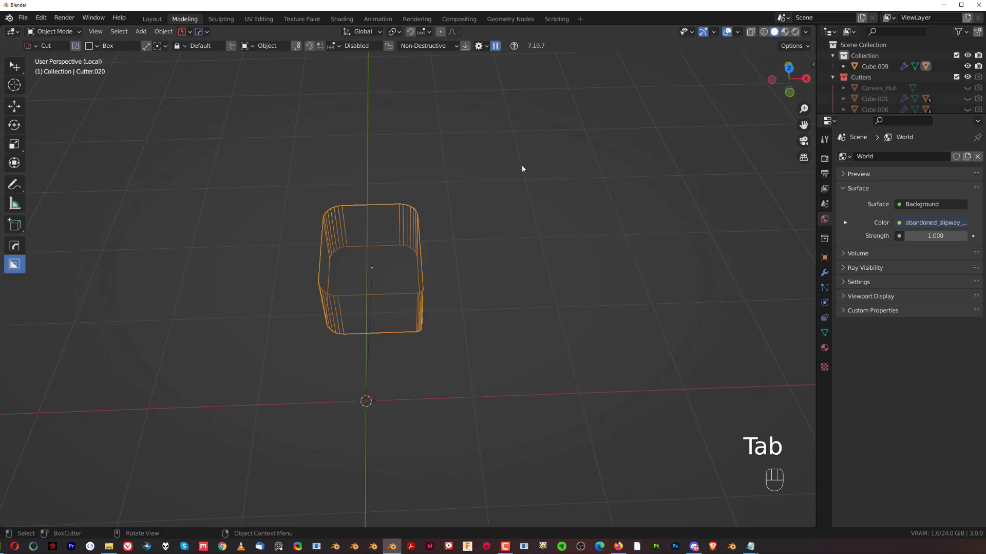
key("alt+x")
left_click(430, 257)
Widen the mirrored cutter's corner bevel with Hard Ops Bevel
middle_click_drag(449, 274, 480, 227)
scroll(397, 204, "up", 2)
key("q")
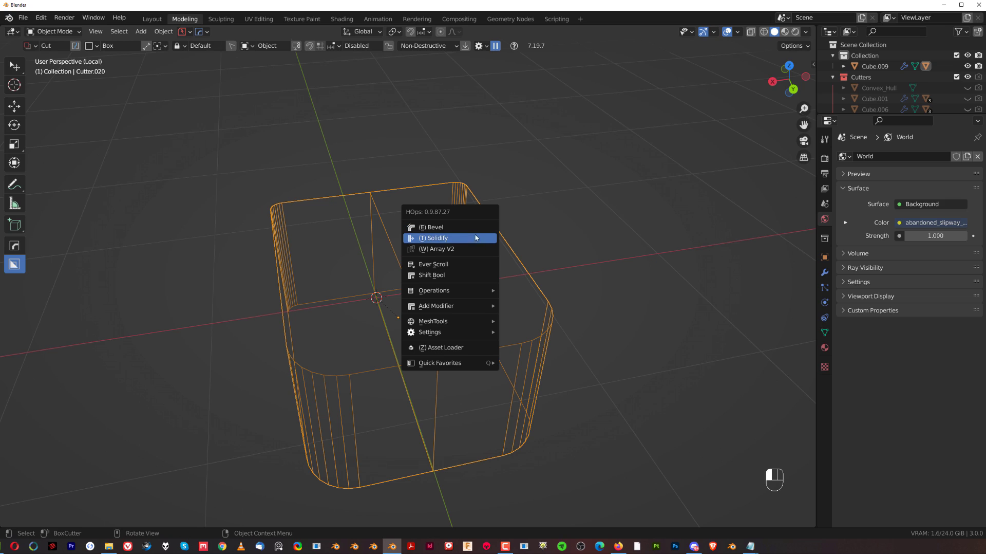
left_click(476, 228)
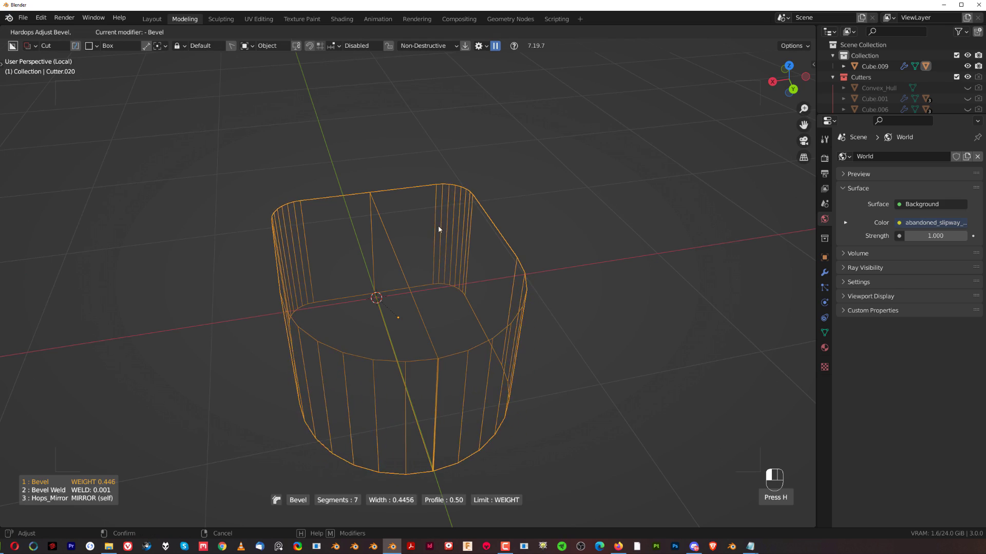
left_click(472, 201)
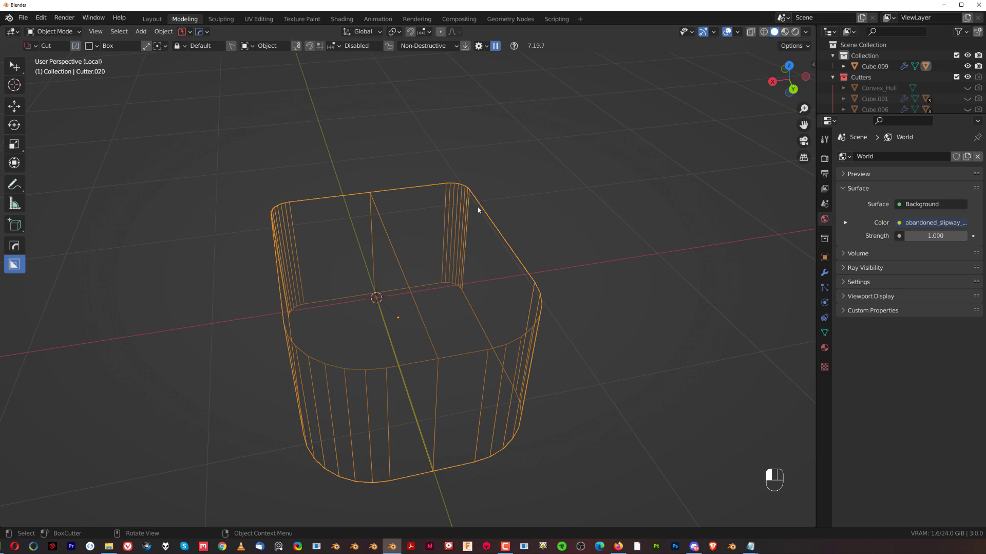
Delete the cutter and its cube, and add a new cube to the scene
middle_click_drag(518, 247, 403, 246)
key("x")
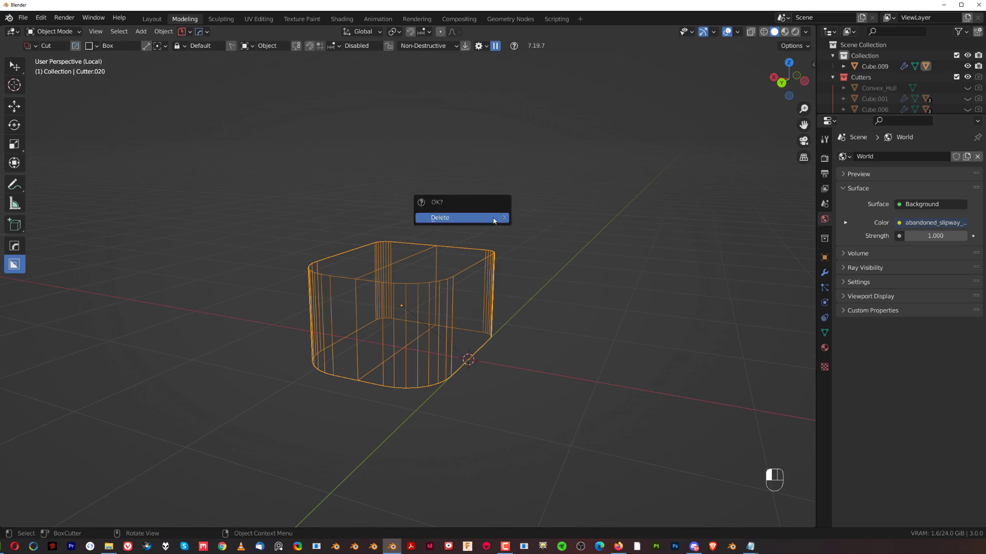
left_click(474, 218)
key("shift+a")
mouse_move(465, 218)
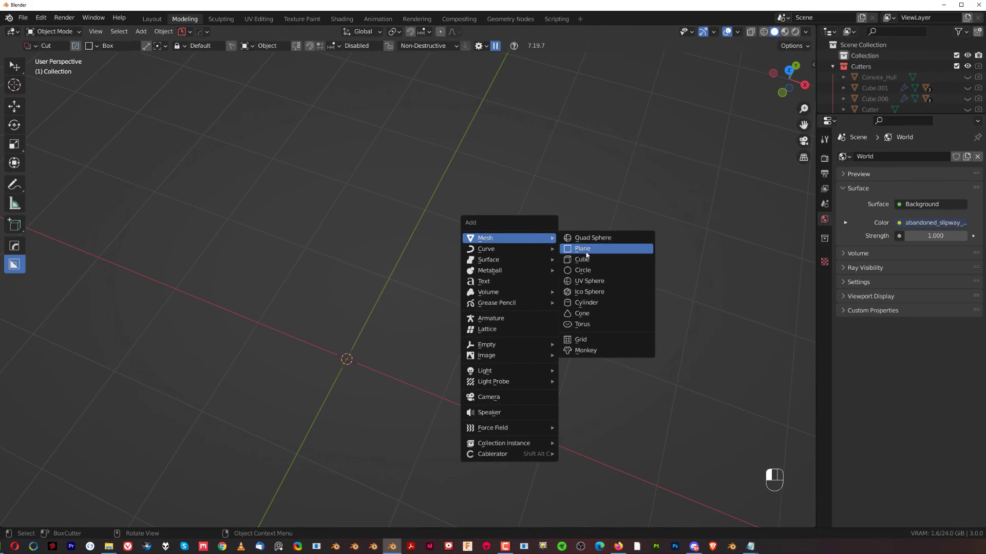
left_click(591, 265)
middle_click_drag(591, 264, 524, 259)
Bevel one top edge of the cube in Edit Mode into a single wide chamfer face
key("Tab")
key("alt+a")
key("ctrl+b")
left_click(630, 315)
scroll(539, 326, "up", 2)
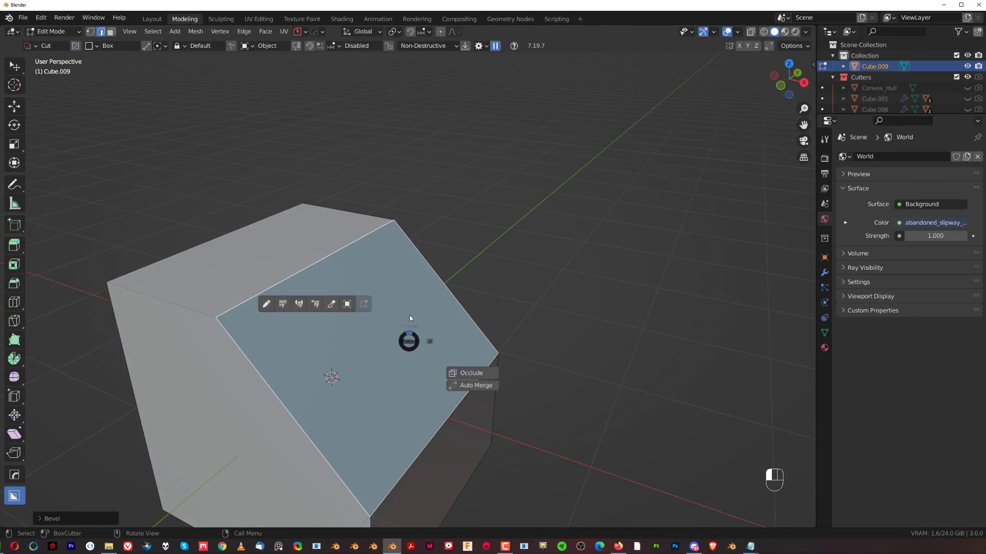
key("Tab")
Slice a box-shaped piece out of the cube across the chamfer's upper edge, with an extrude of about 0.34
scroll(462, 308, "down", 2)
middle_click_drag(501, 285, 468, 293)
scroll(447, 288, "up", 2)
mouse_move(456, 244)
left_mouse_down()
mouse_move(340, 217)
mouse_move(283, 139)
mouse_move(287, 129)
left_mouse_up()
middle_click_drag(288, 129, 308, 152)
left_click_drag(299, 172, 279, 177)
key("x")
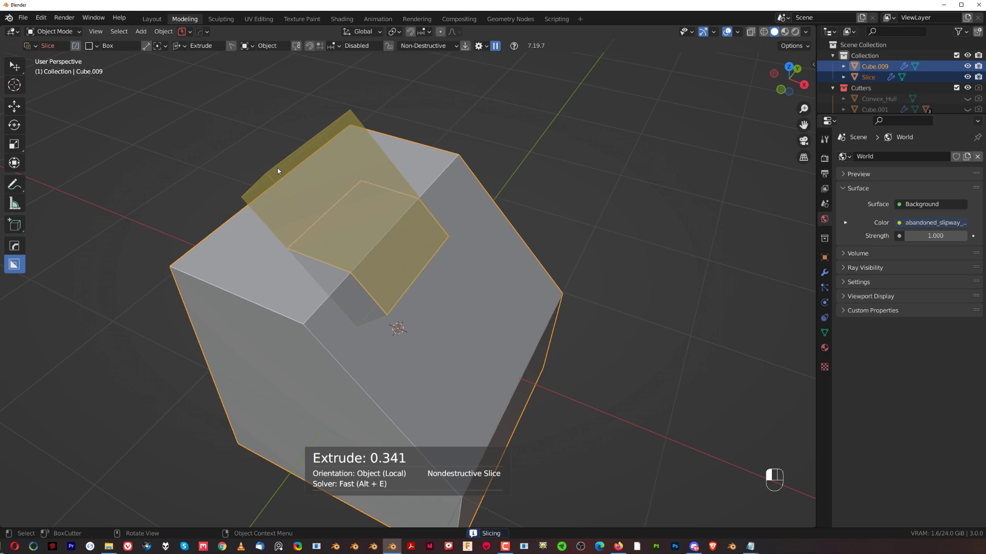
left_click(279, 171)
Cut a small rectangular notch across the slice's side edge on the top face, about 0.13 deep, and select the slice
middle_click_drag(463, 203, 404, 225)
scroll(404, 225, "up", 4)
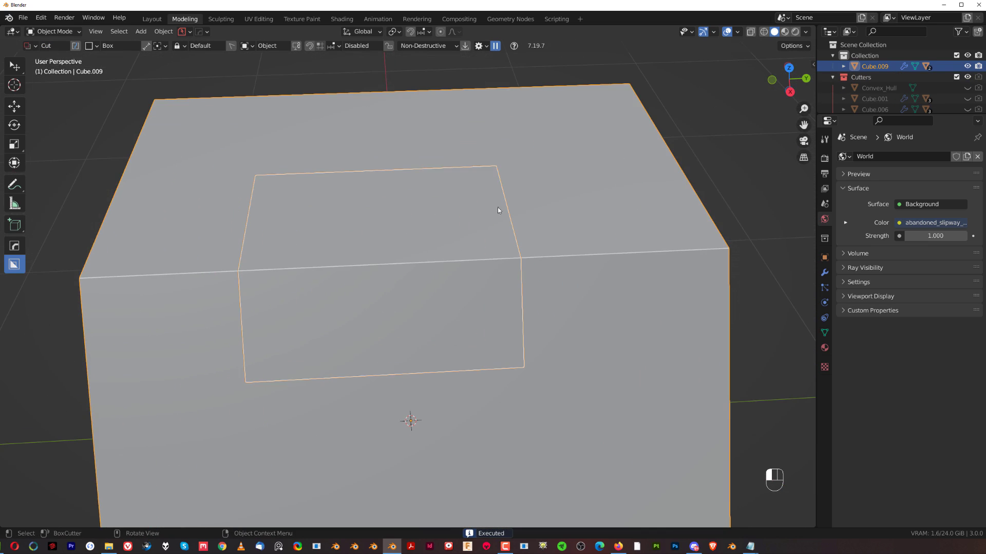
left_click_drag(496, 184, 502, 204)
left_click_drag(527, 231, 525, 245)
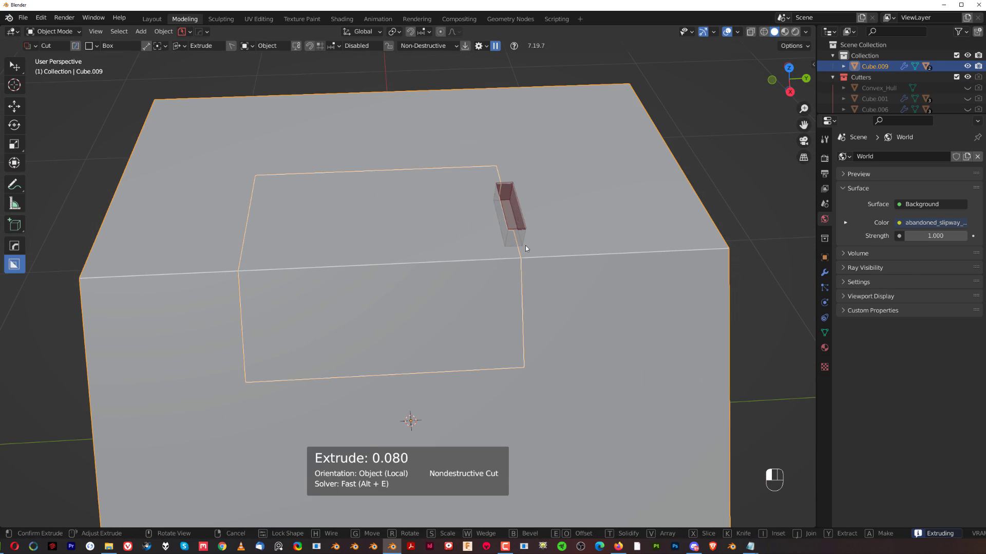
left_click(525, 239)
left_click_drag(498, 177, 525, 225)
left_click(510, 208)
left_click(522, 252)
scroll(491, 254, "down", 2)
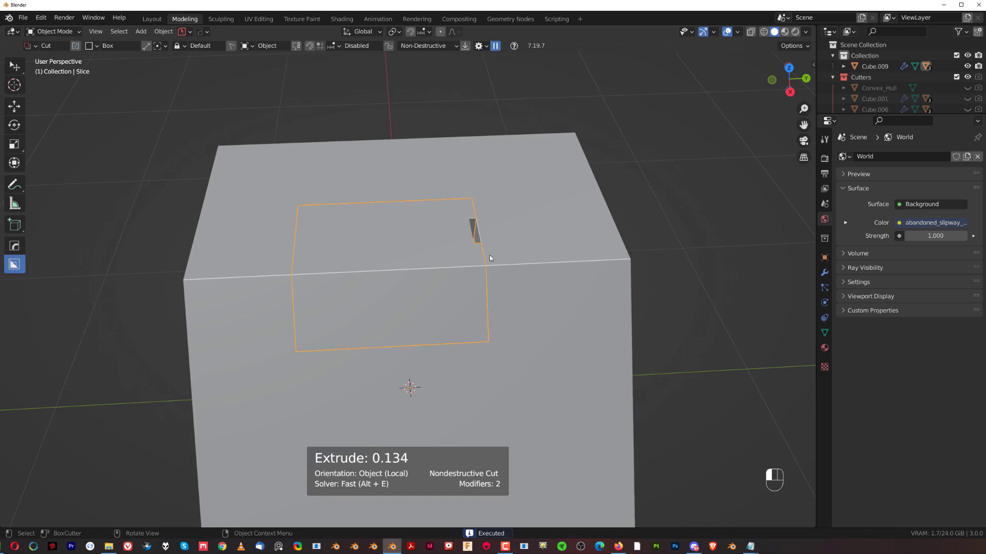
Set the slice's origin to the midpoint of its fold along the chamfer's upper edge
scroll(414, 273, "down", 3)
middle_click_drag(414, 273, 502, 172)
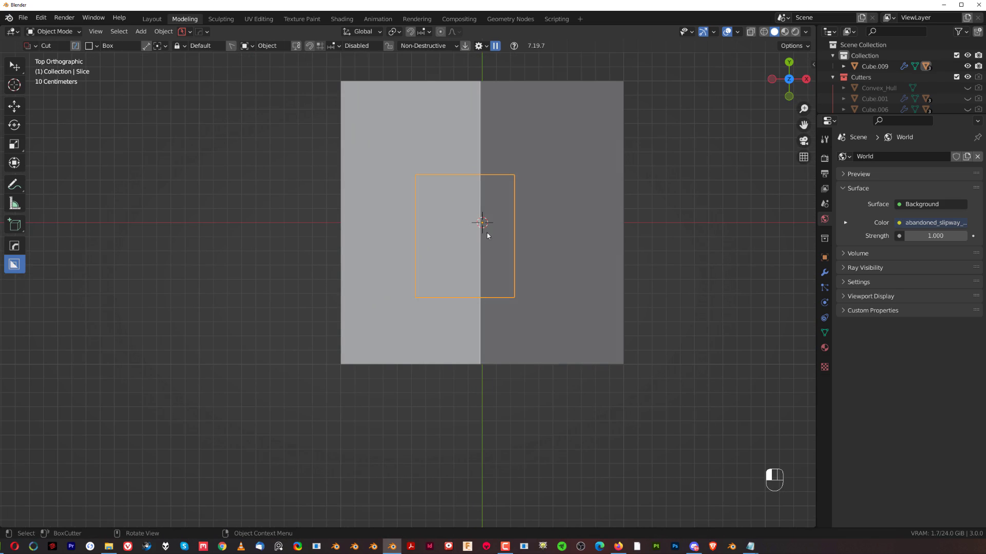
middle_click_drag(468, 226, 506, 185)
left_click(507, 186)
left_click(501, 189)
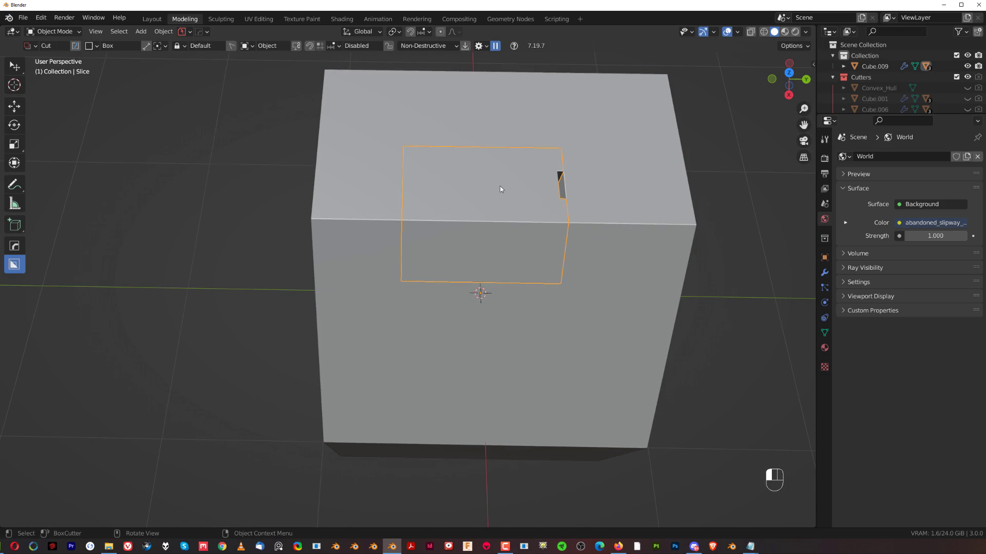
key("q")
mouse_move(492, 251)
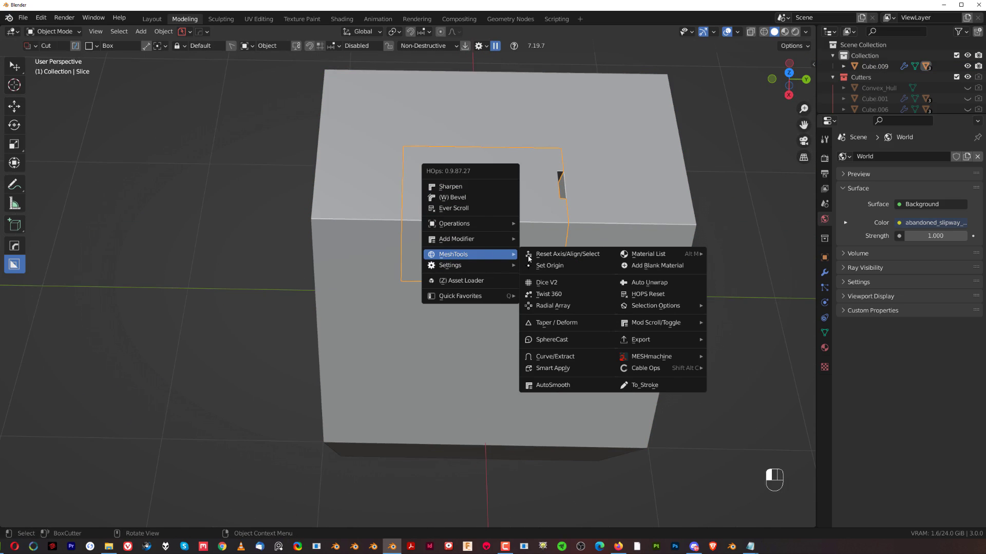
left_click(556, 266)
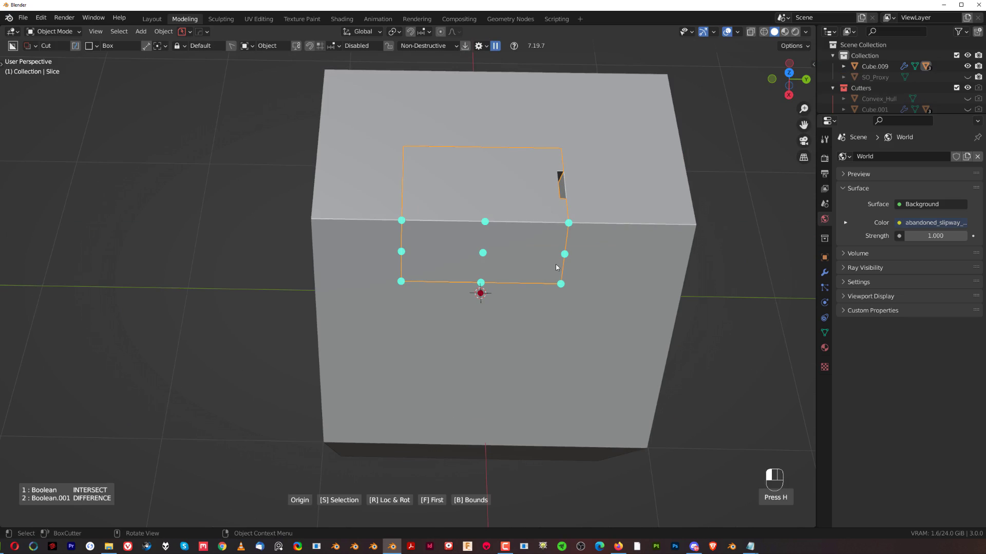
left_click(485, 222)
Mirror the slice across its Y axis so the side notch repeats on the opposite side
key("alt+x")
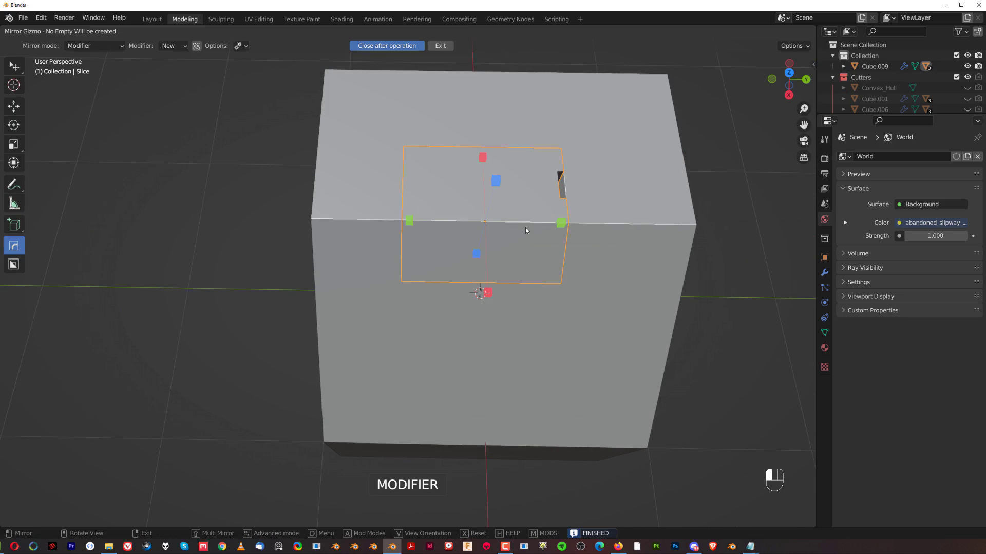
left_click(563, 222)
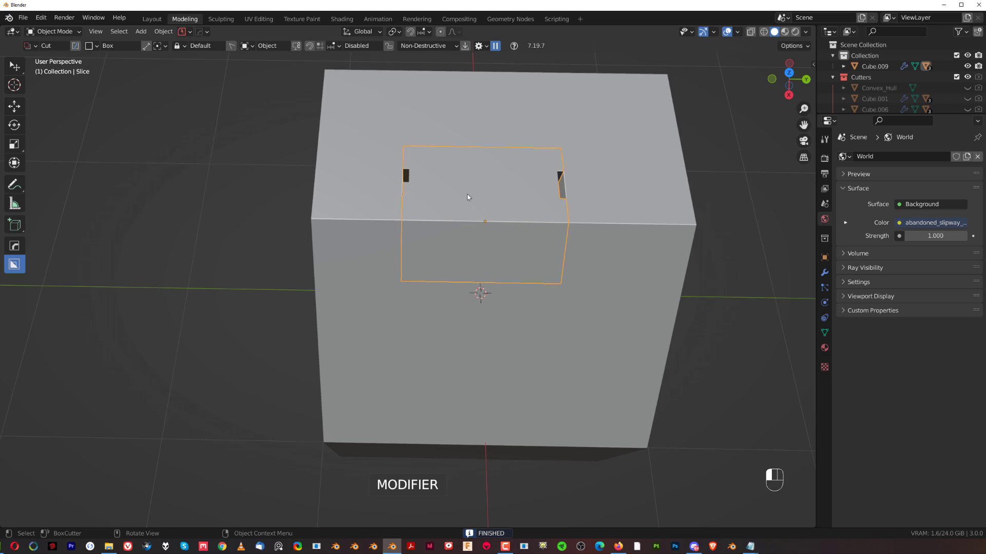
middle_click_drag(524, 198, 534, 181)
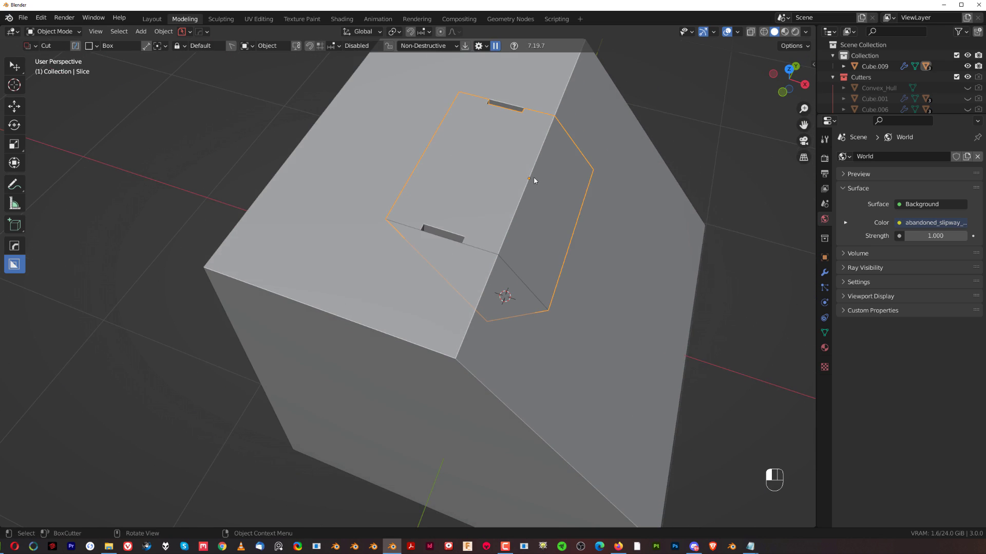
scroll(518, 210, "down", 2)
middle_click_drag(511, 212, 474, 195)
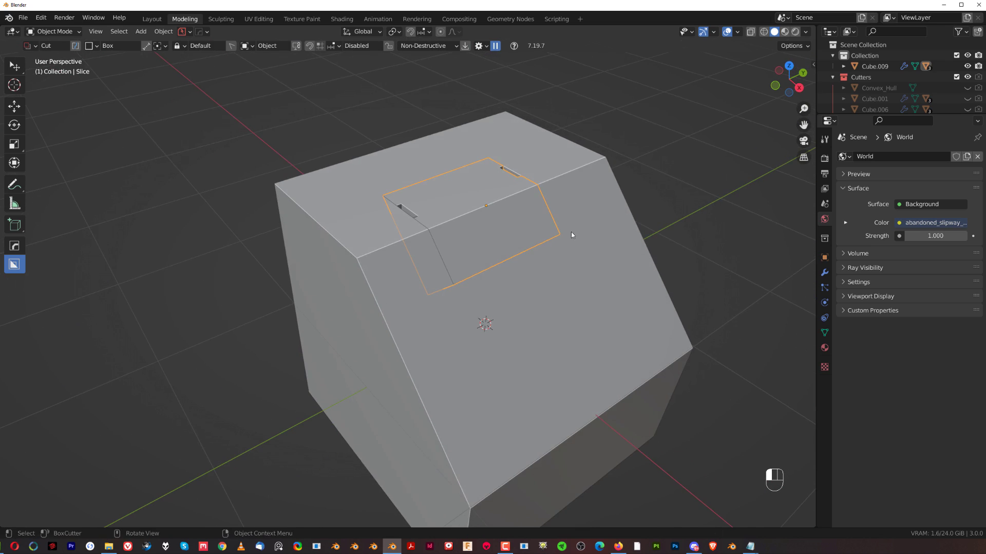
Bring up the slice's box cutter through its booleans and move it along the global X and Y axes
left_click(571, 233)
right_click(587, 269)
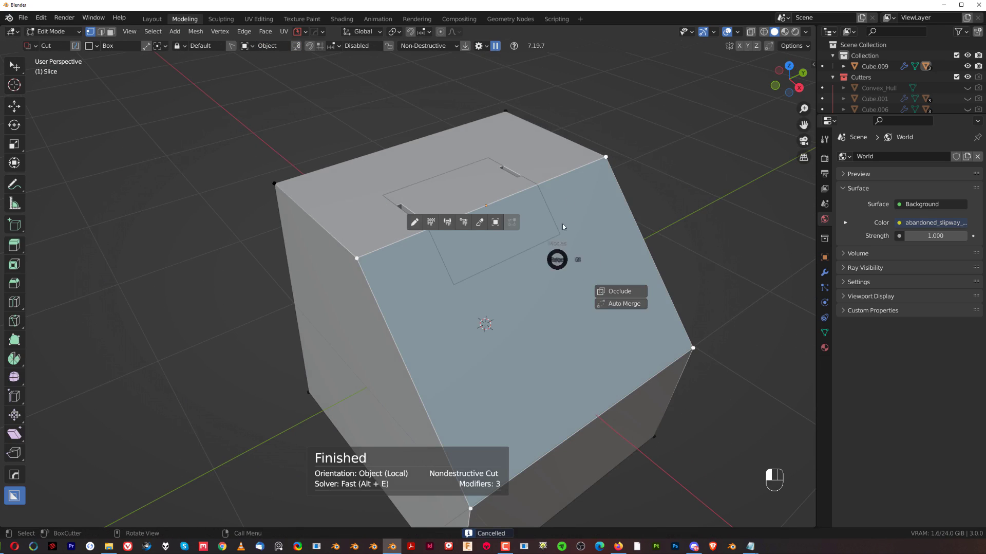
key("d")
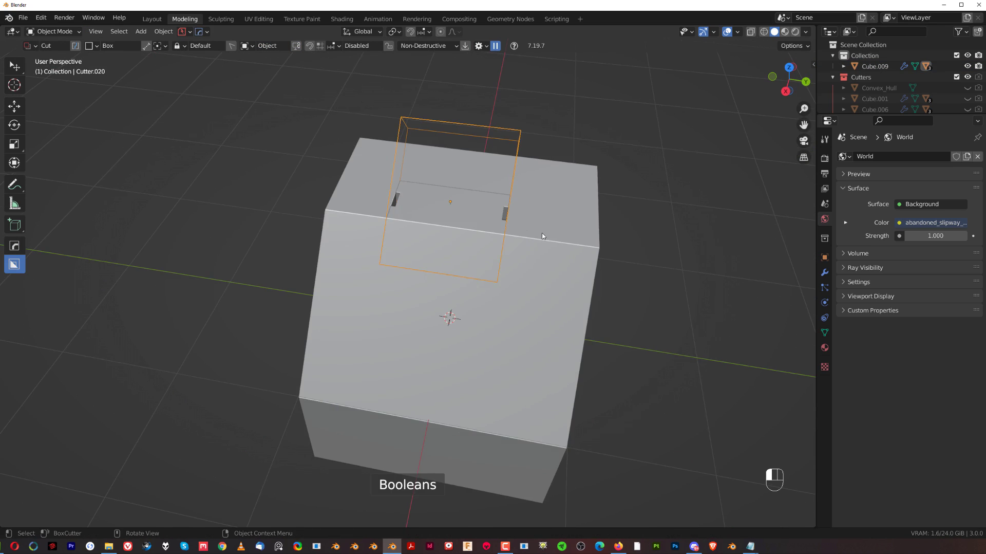
key("g")
key("x")
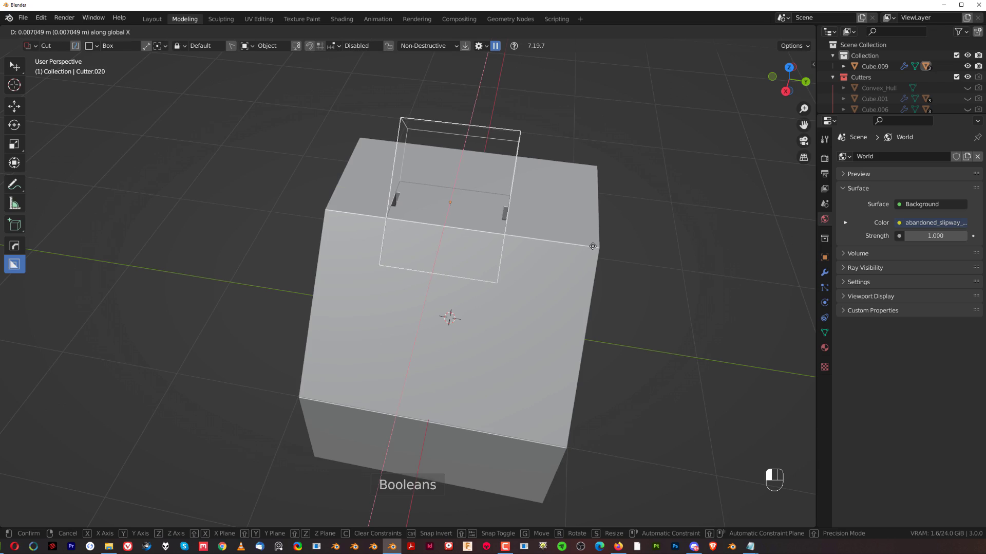
key("y")
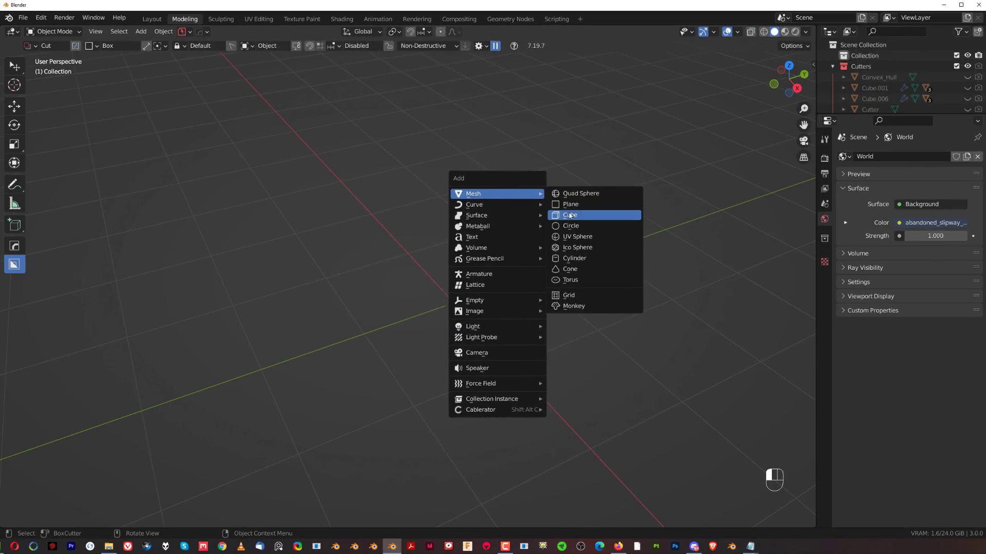
Add a new cube to the empty scene and assign it a blank material
left_click(569, 214)
scroll(559, 226, "up", 1)
scroll(568, 257, "down", 2)
middle_click_drag(565, 255, 546, 217, "shift")
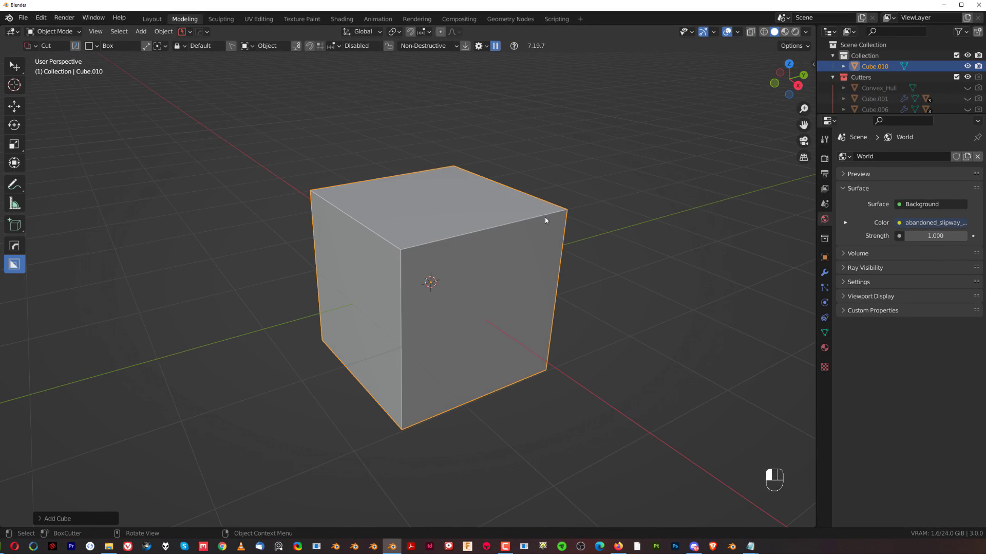
key("alt+m")
left_click(528, 223)
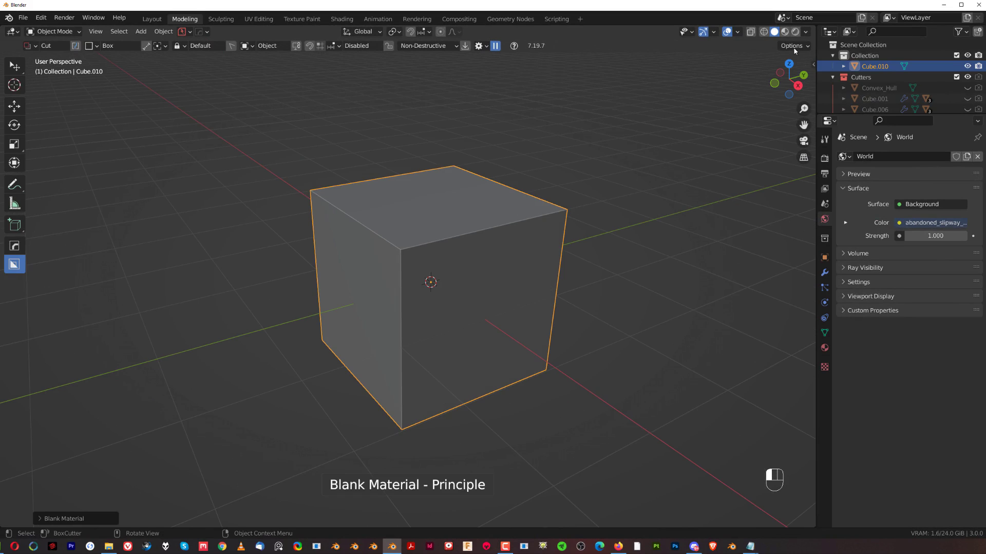
Switch the viewport to Material Preview and choose a different HDRI environment for its lighting
left_click(785, 32)
left_click(806, 32)
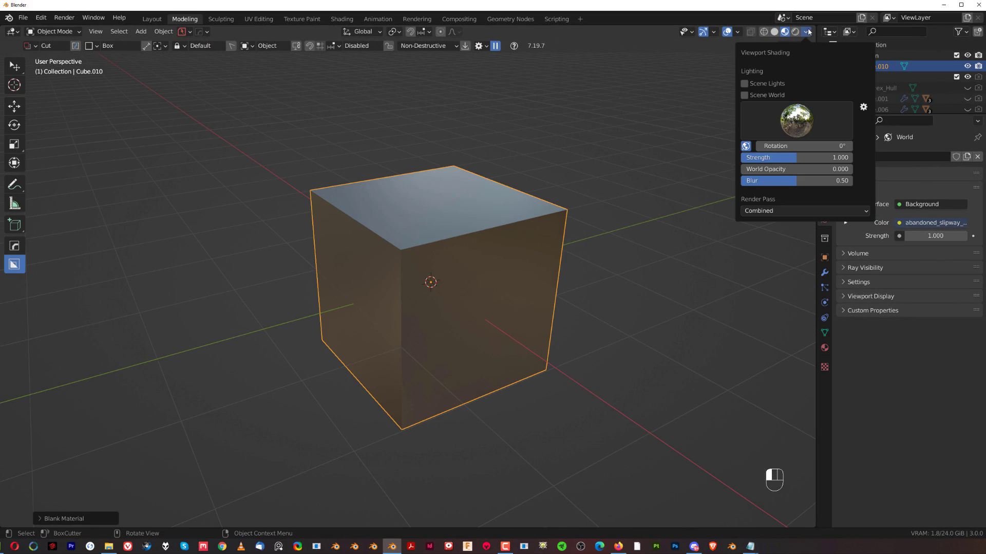
left_click(794, 125)
left_click(605, 163)
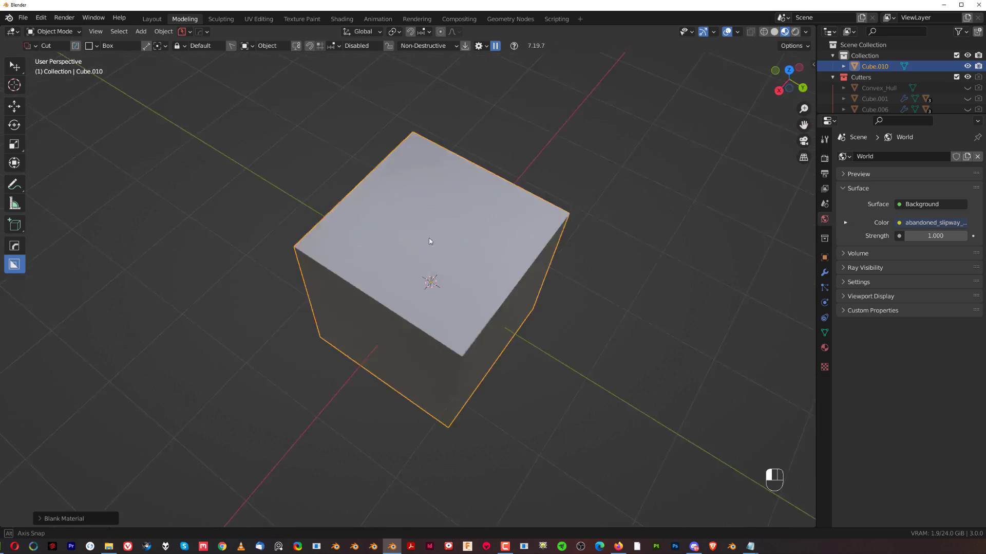
Round one top edge of the cube in Edit Mode with a multi-segment bevel about 0.79 m wide
scroll(391, 223, "up", 1)
middle_click_drag(401, 225, 442, 251)
scroll(457, 256, "up", 2)
key("Tab")
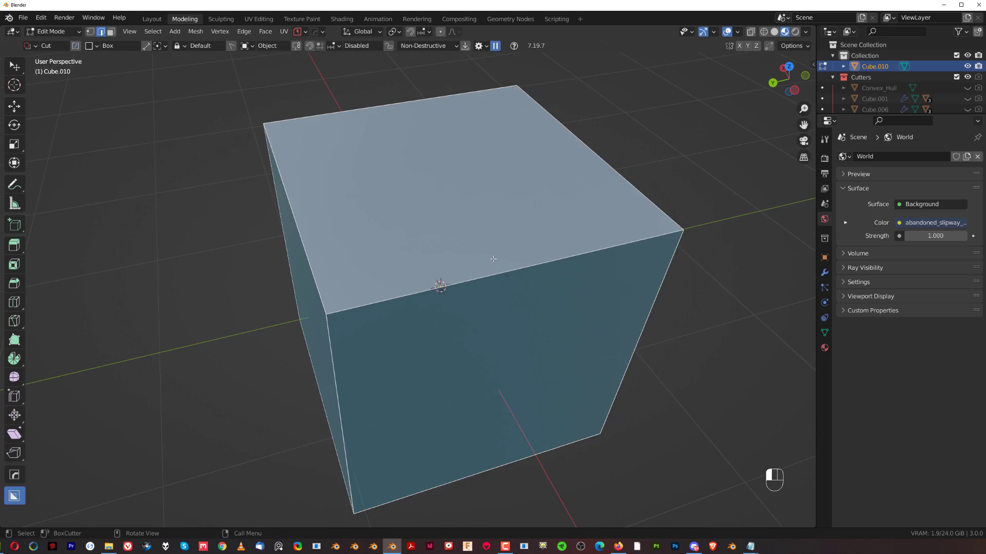
left_click(494, 267)
scroll(503, 304, "down", 2)
middle_click_drag(502, 306, 575, 221)
key("ctrl+b")
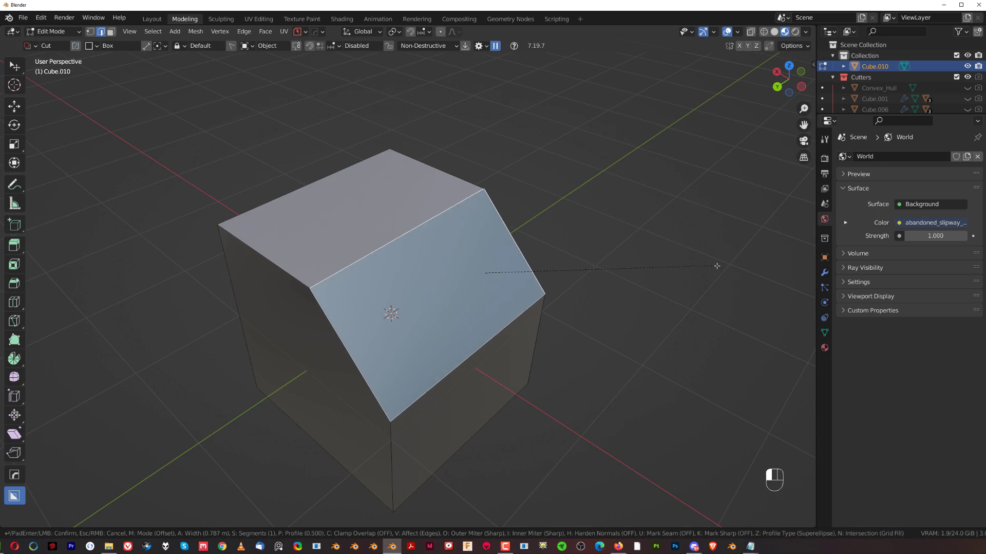
scroll(712, 284, "up", 4)
left_click(713, 284)
key("Tab")
Apply a Hard Ops bevel to the rounded cube to soften its remaining edges
key("q")
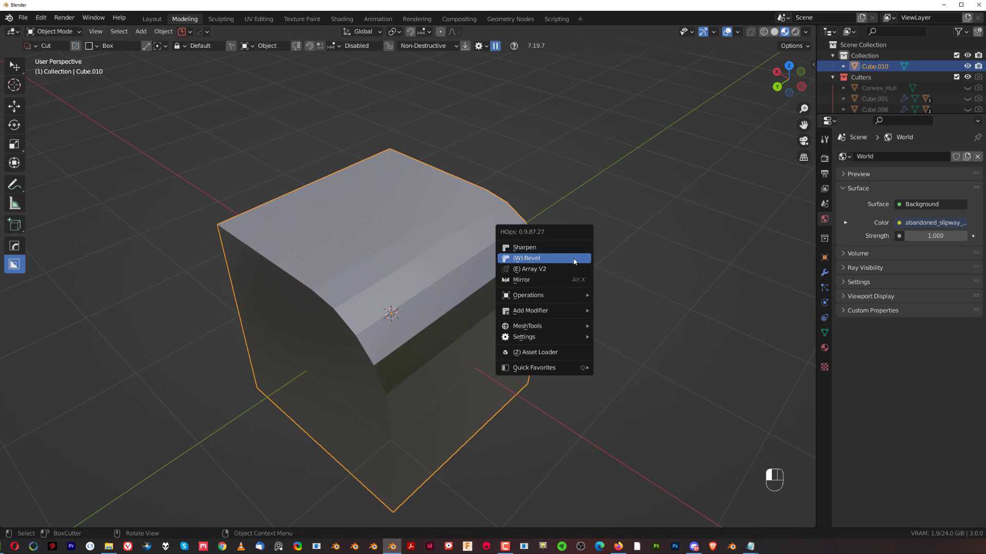
left_click(574, 258)
left_click(568, 261)
middle_click_drag(526, 288, 471, 214)
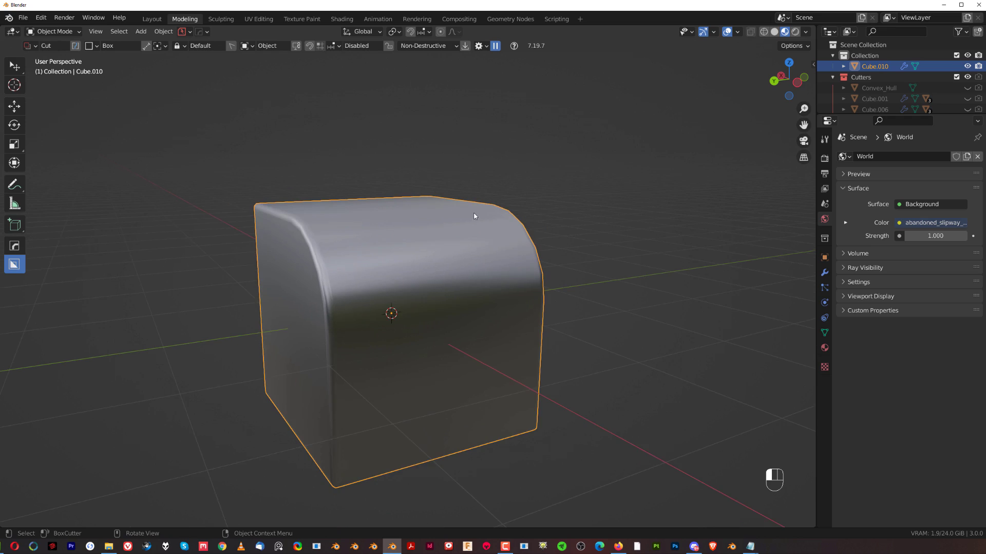
Find the Hard Ops 9 add-on preferences by searching for "hard" and examine the Maps Folder under Paths
left_click(30, 31)
left_click(41, 17)
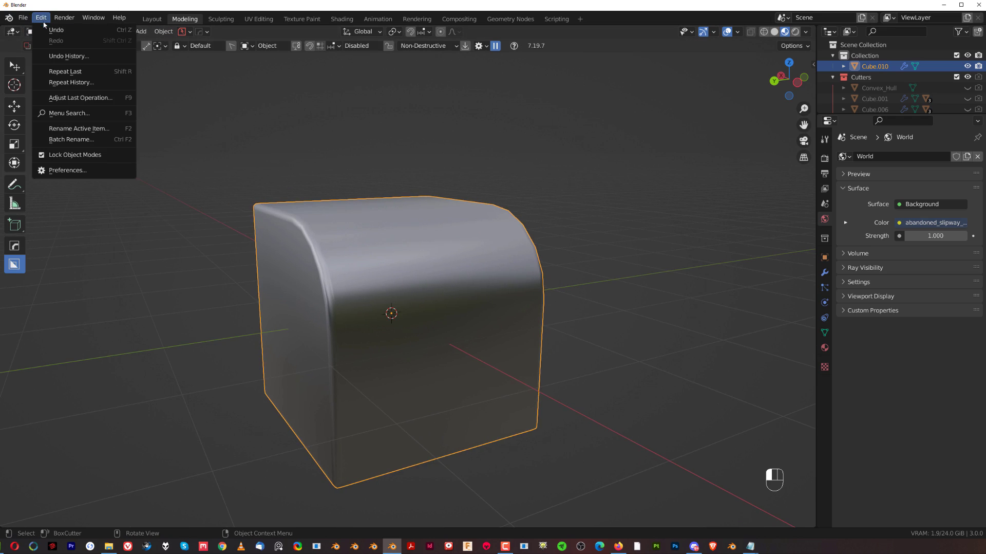
left_click(57, 170)
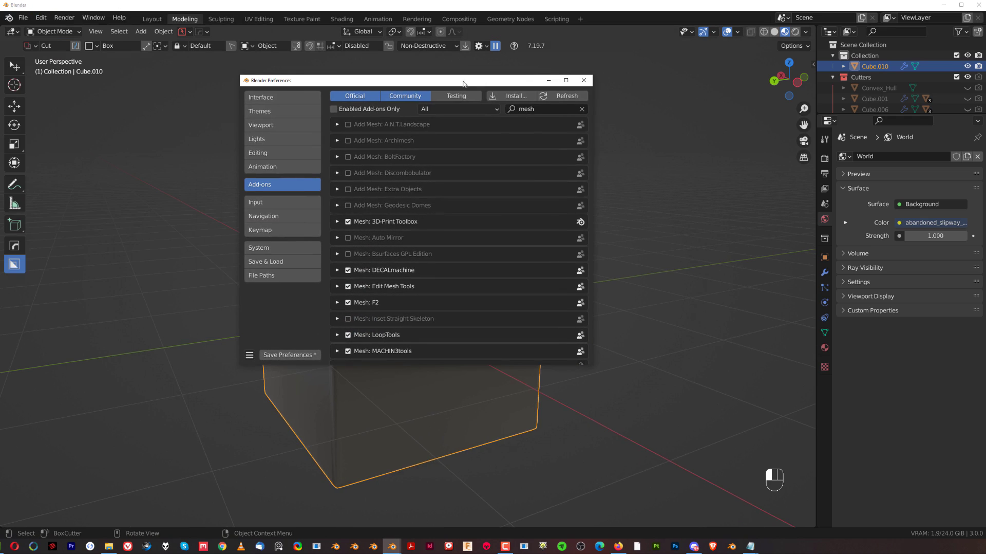
type("hard")
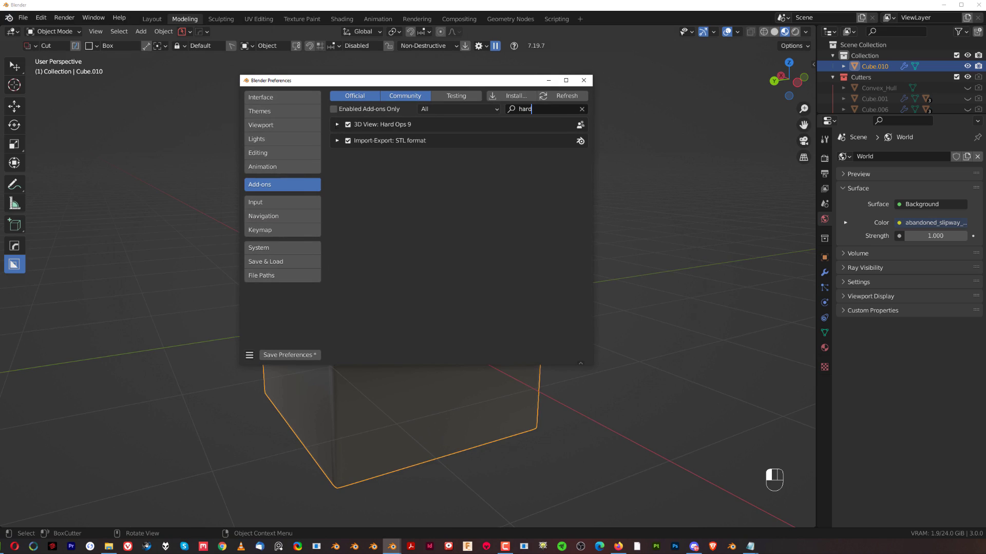
left_click(337, 125)
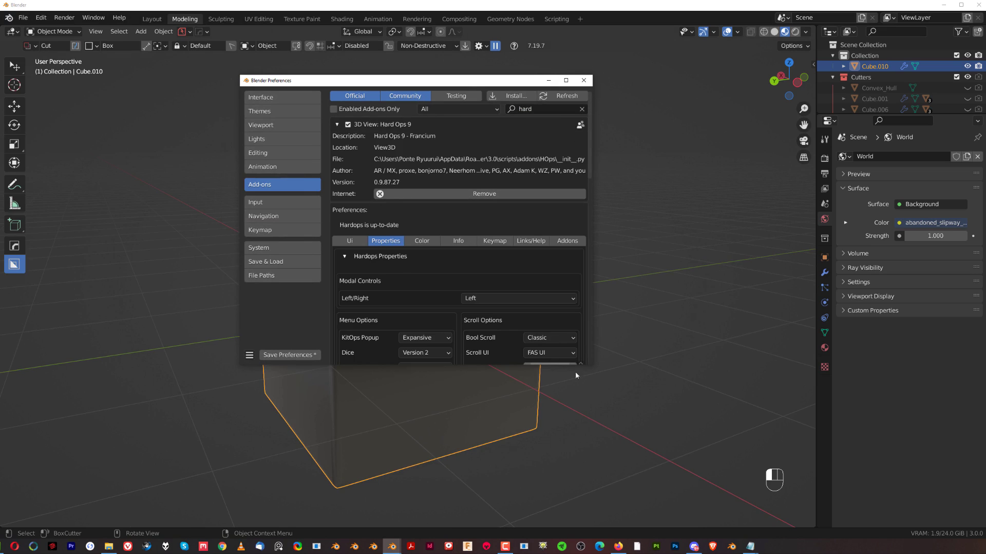
left_click_drag(594, 364, 753, 506)
scroll(605, 263, "down", 12)
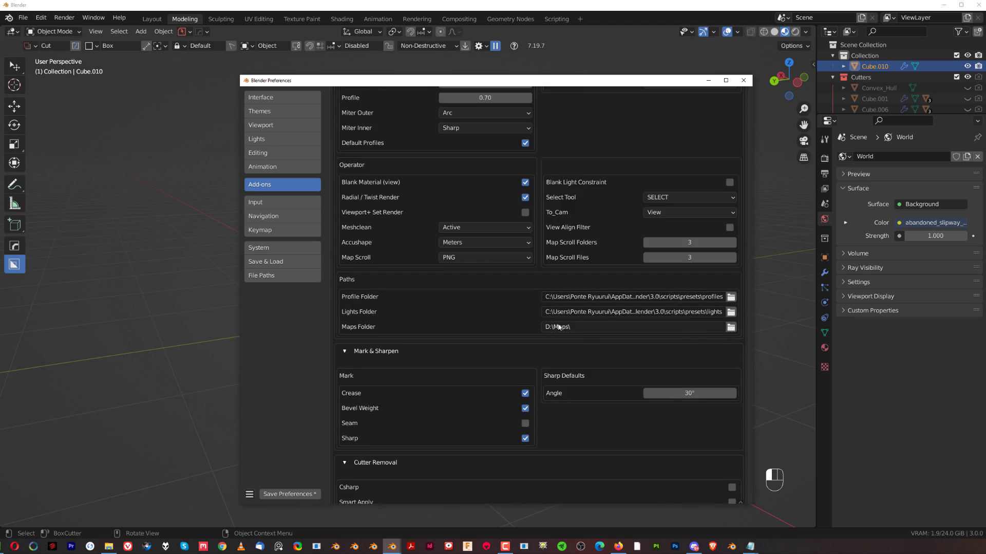
left_click(740, 83)
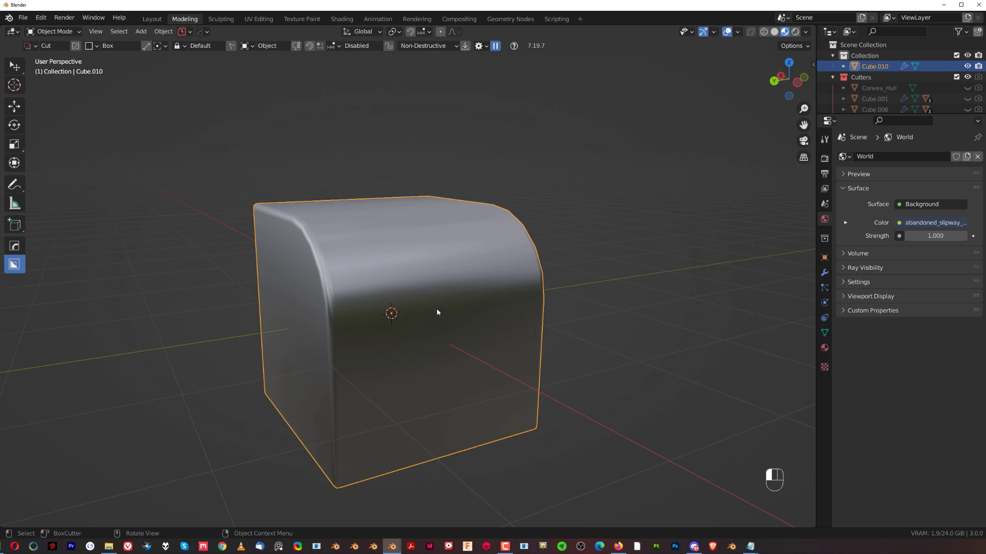
Try surface maps on the cube's material with Map Scroll, browsing to fingerprints_dirty_scratches and changing its scale
mouse_move(449, 309)
middle_mouse_down()
mouse_move(451, 286)
mouse_move(441, 300)
middle_mouse_up()
key("q")
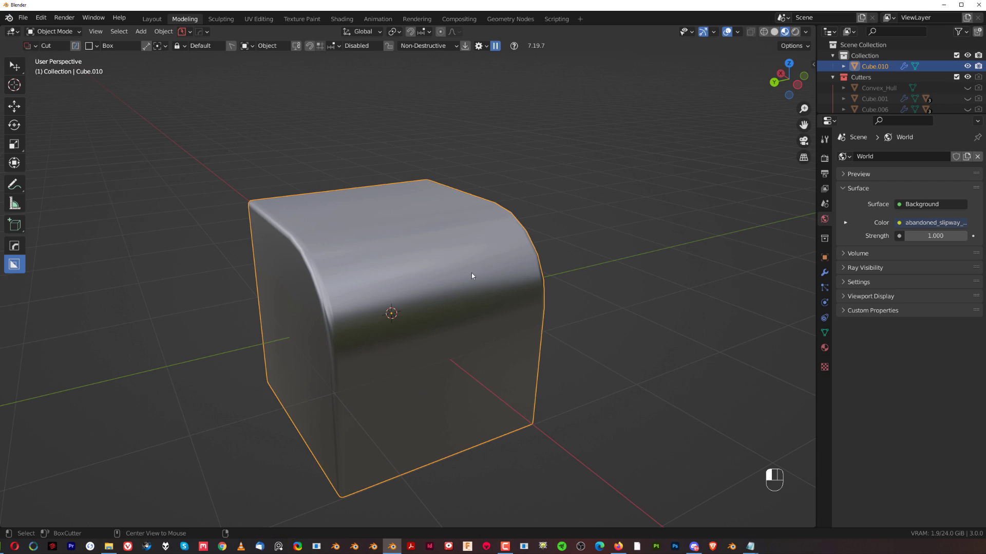
key("alt+m")
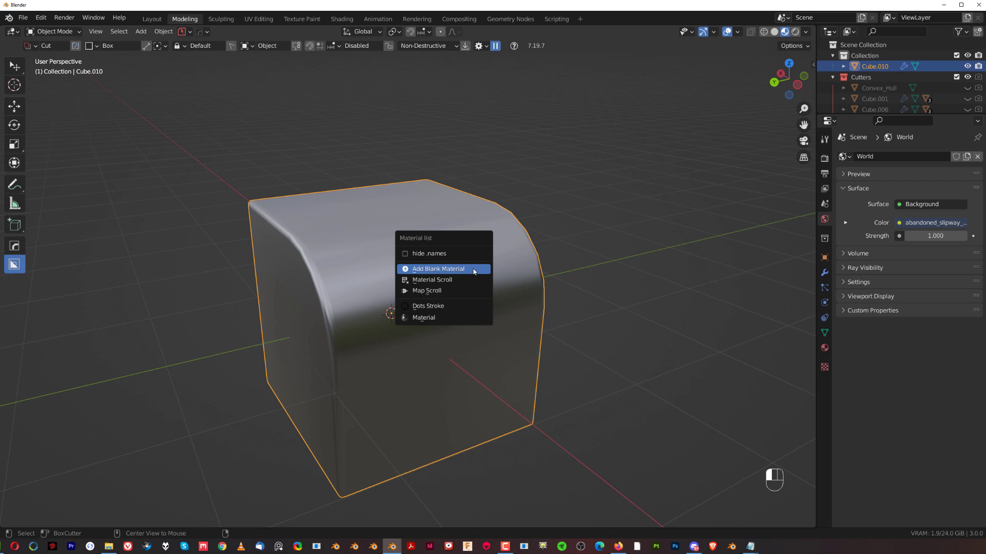
left_click(457, 289)
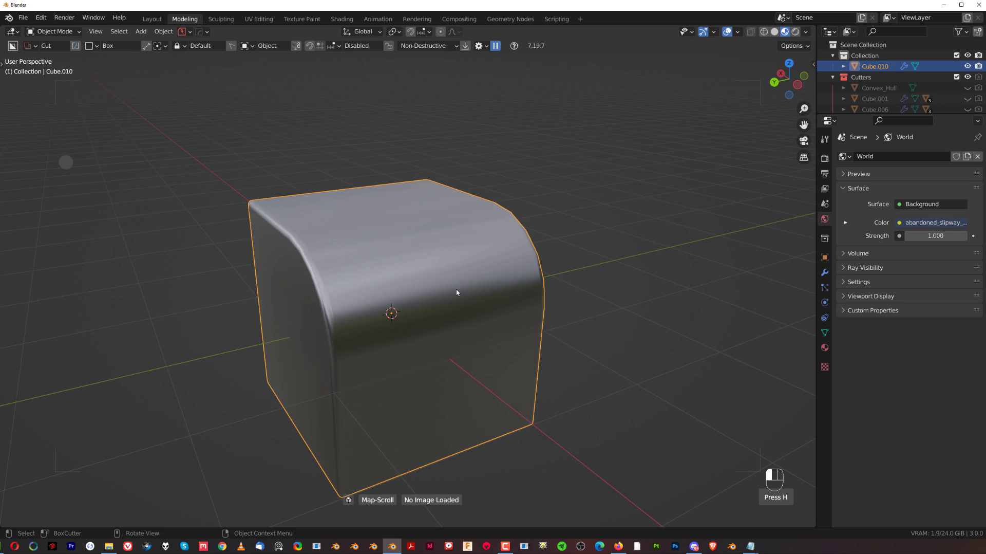
scroll(457, 291, "down", 1)
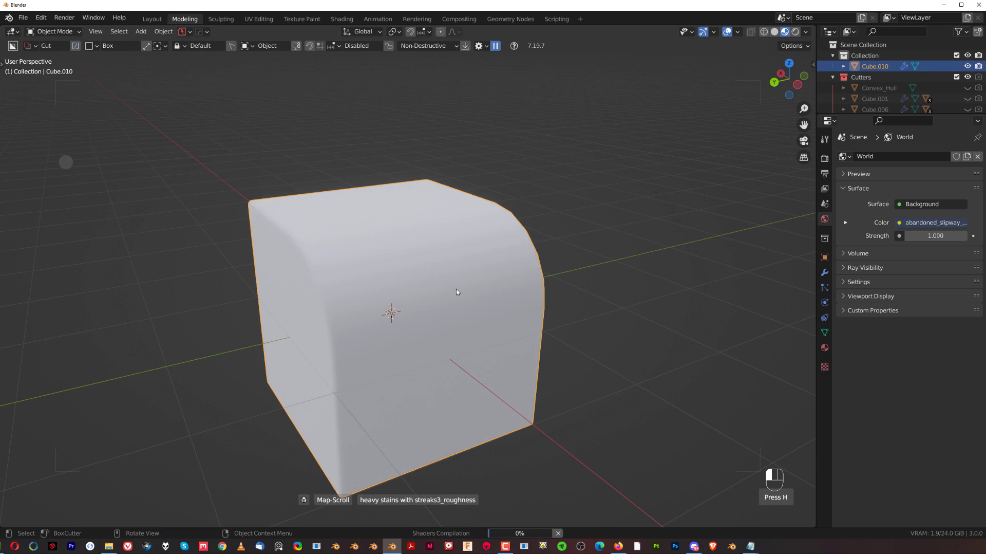
scroll(457, 291, "down", 1)
scroll(457, 291, "down", 1)
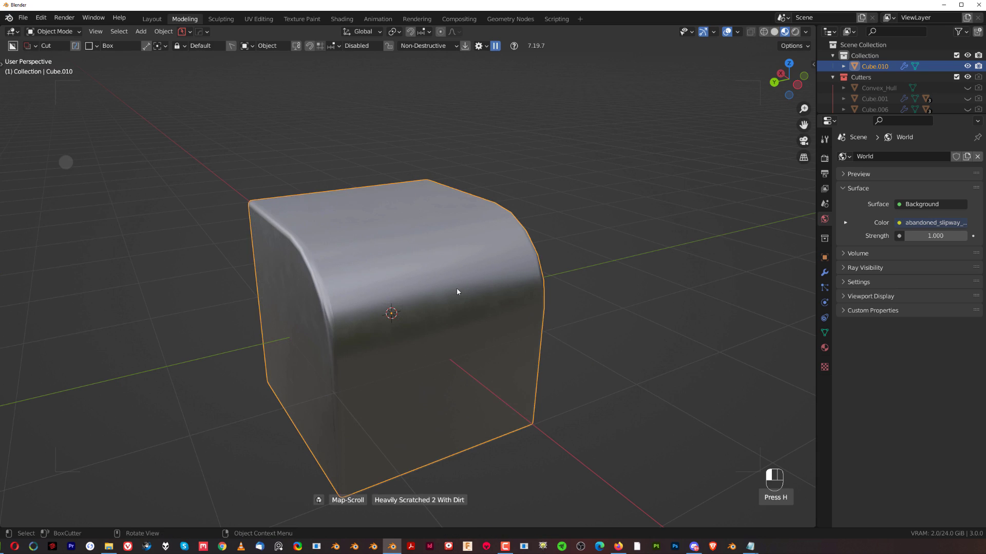
scroll(458, 290, "up", 1)
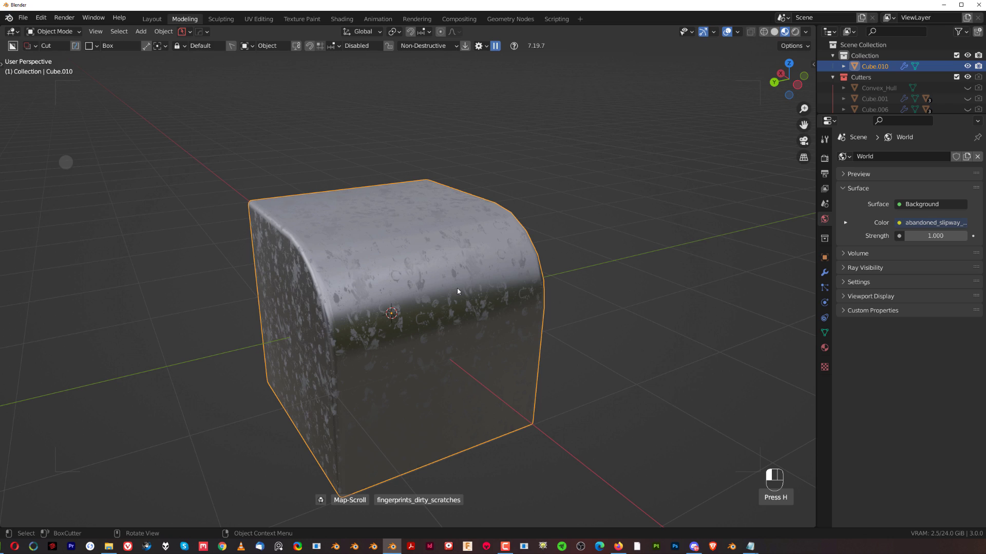
key("ctrl")
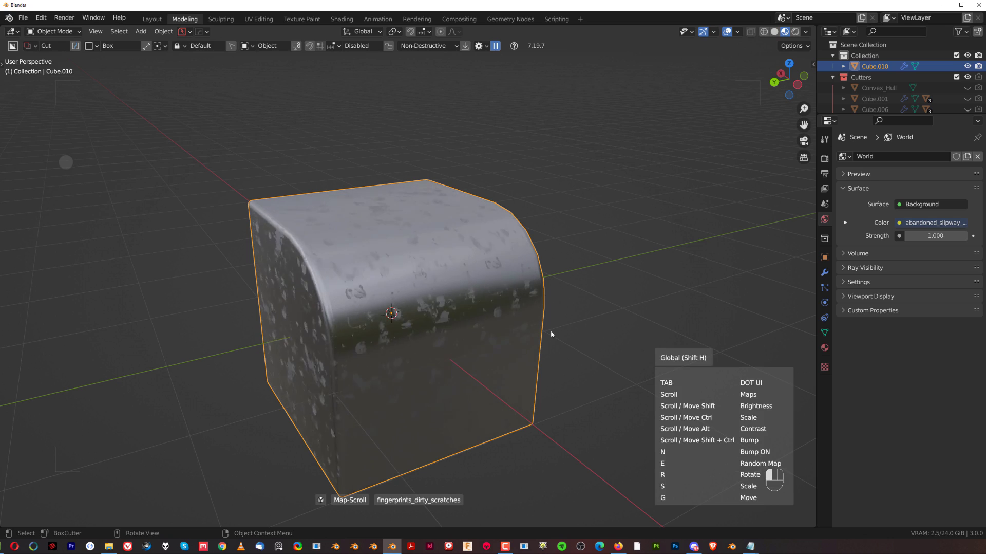
right_click(485, 279)
Leave Map Scroll and delete the rounded cube
scroll(519, 272, "down", 4)
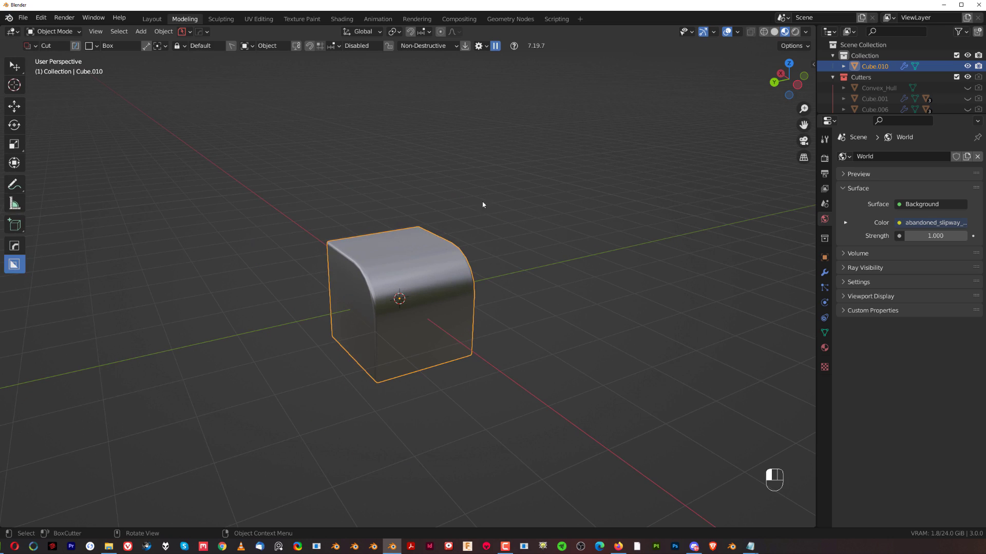
key("x")
left_click(448, 252)
Open the 150 Tileable Roughness Maps store page from the Hard Ops Link Ops in Firefox and examine the product description and licence options
key("q")
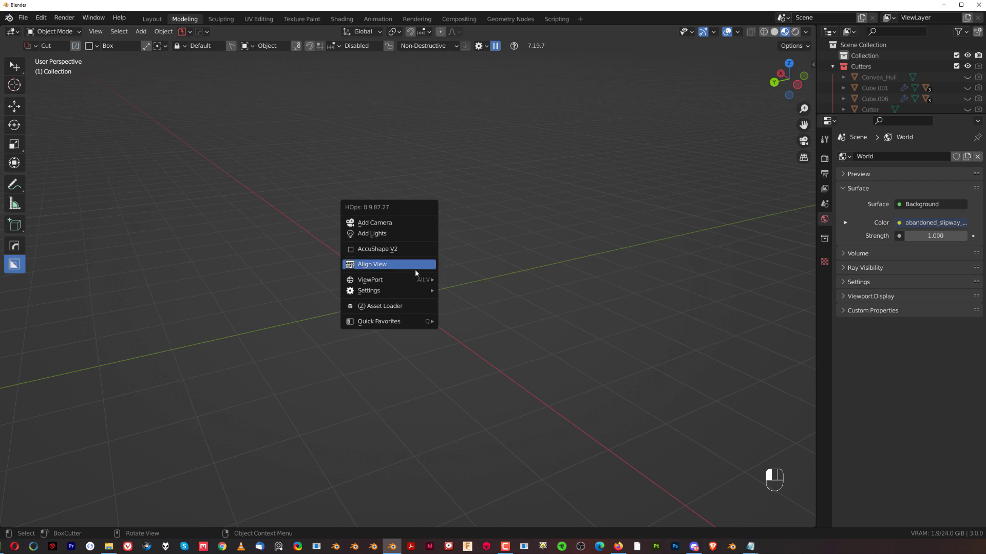
mouse_move(414, 290)
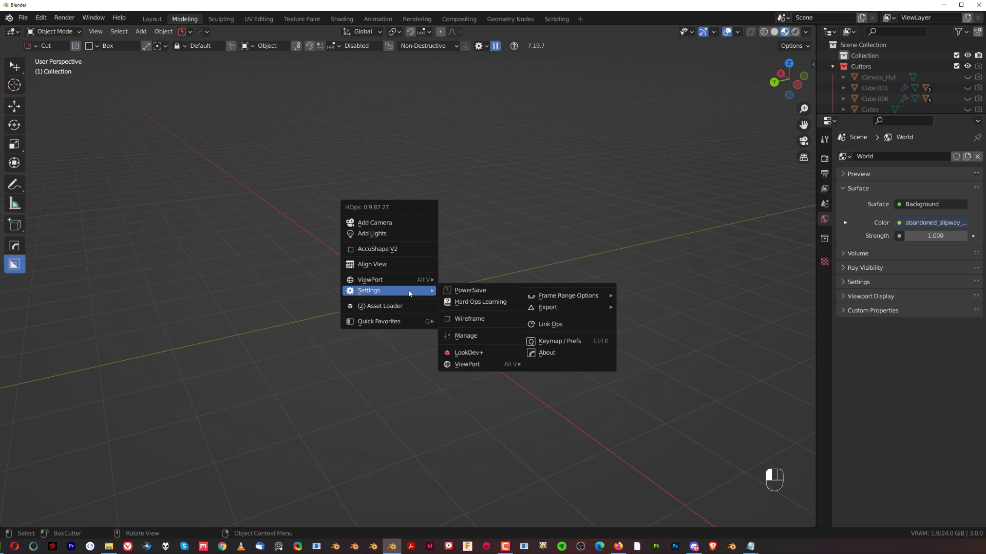
left_click(554, 326)
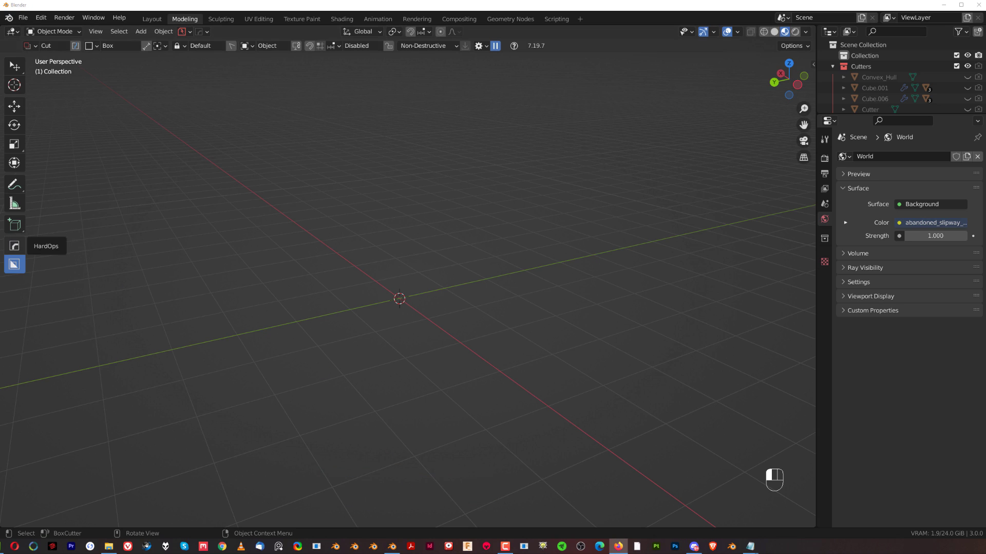
left_click_drag(0, 144, 719, 24)
scroll(588, 312, "down", 1)
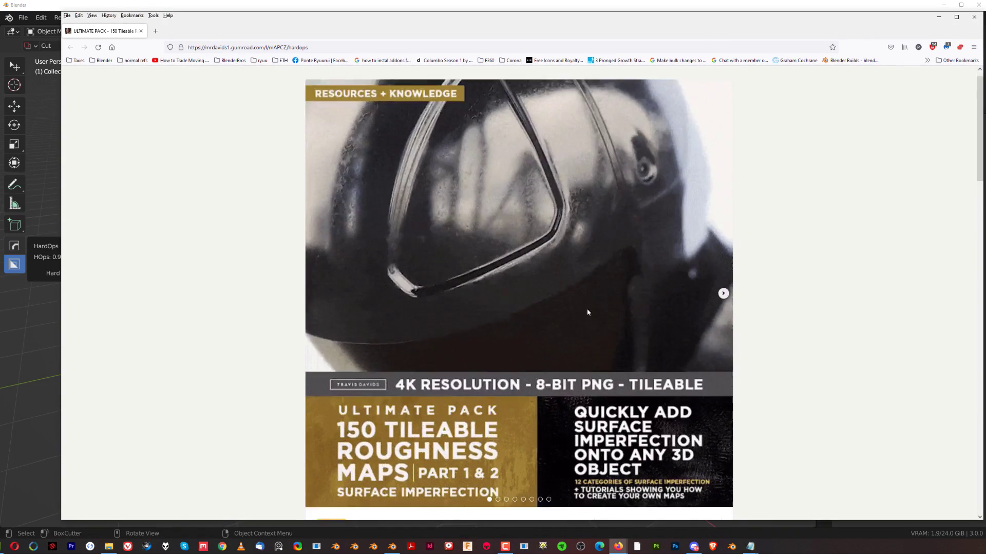
scroll(587, 311, "down", 5)
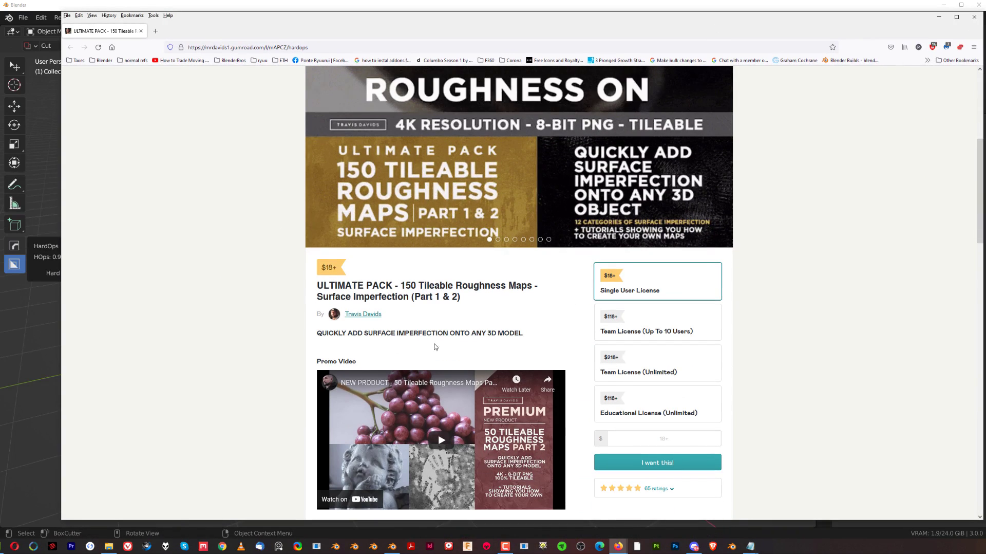
left_click(975, 12)
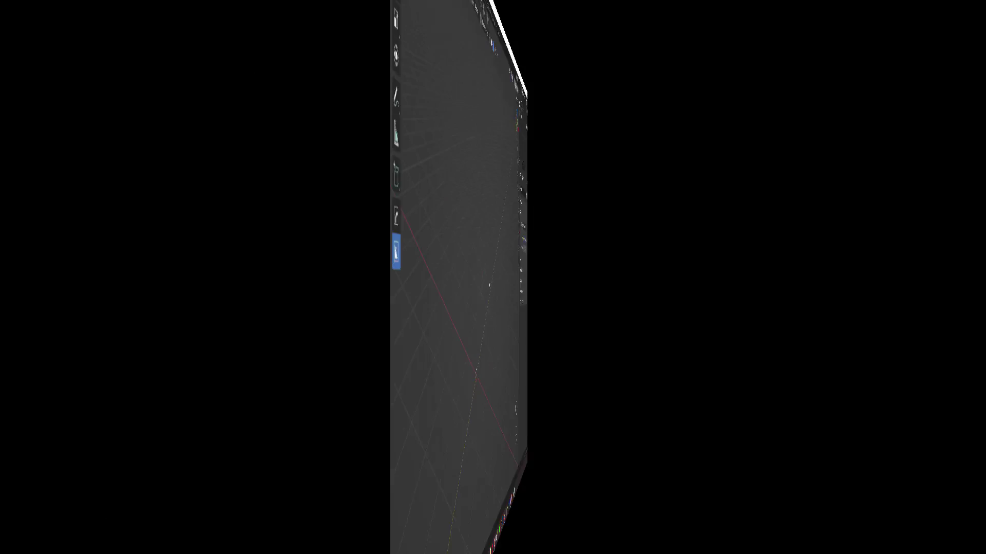
Add a new cube mesh at the scene's origin
key("shift+a")
mouse_move(449, 272)
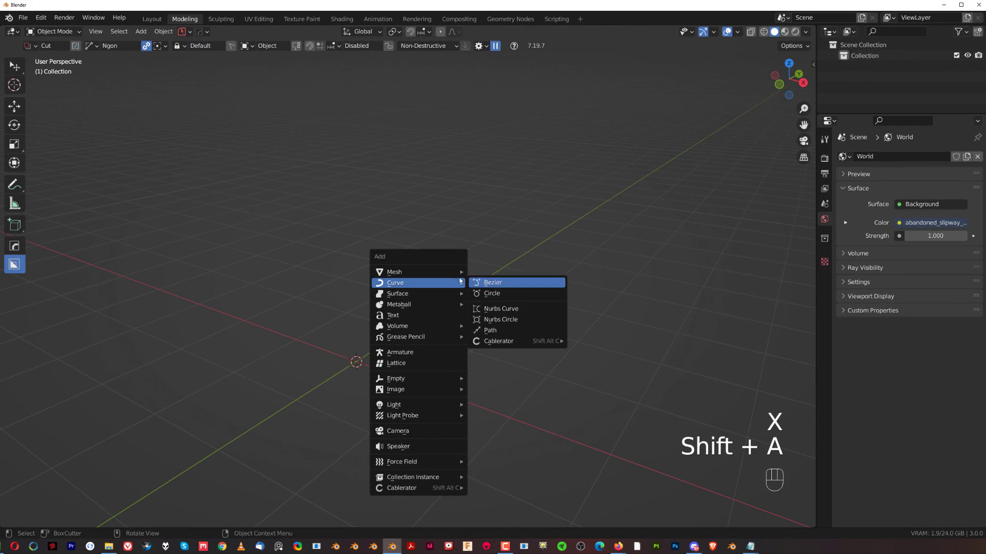
left_click(488, 289)
scroll(470, 248, "up", 1)
middle_click_drag(461, 301, 451, 260, "shift")
Switch BoxCutter from Ngon to the Box shape and cut a deep notch through the cube's top and front edge
left_click_drag(388, 232, 434, 340)
key("Escape")
key("d")
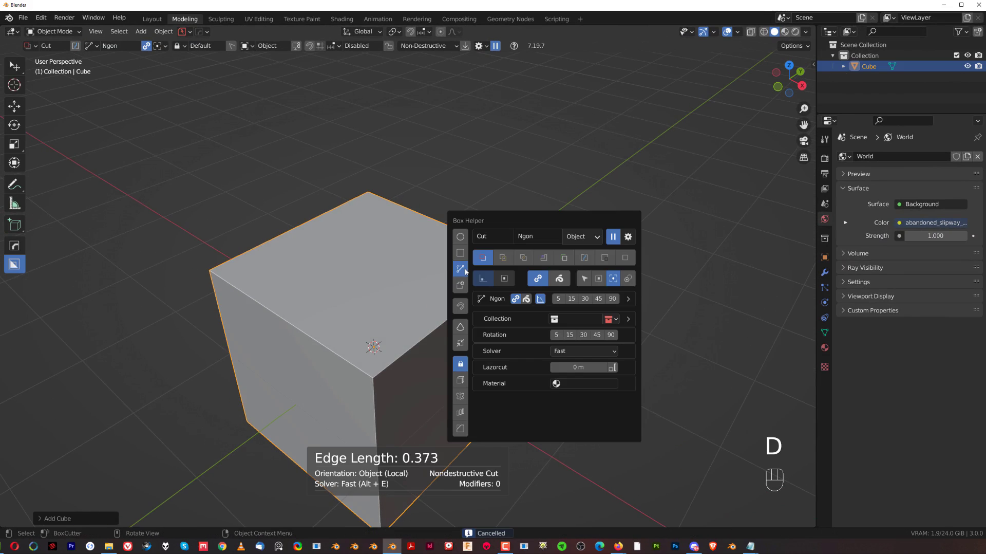
mouse_move(379, 216)
left_mouse_down()
mouse_move(442, 352)
mouse_move(440, 381)
left_mouse_up()
right_click(440, 379)
left_click_drag(407, 249, 468, 377)
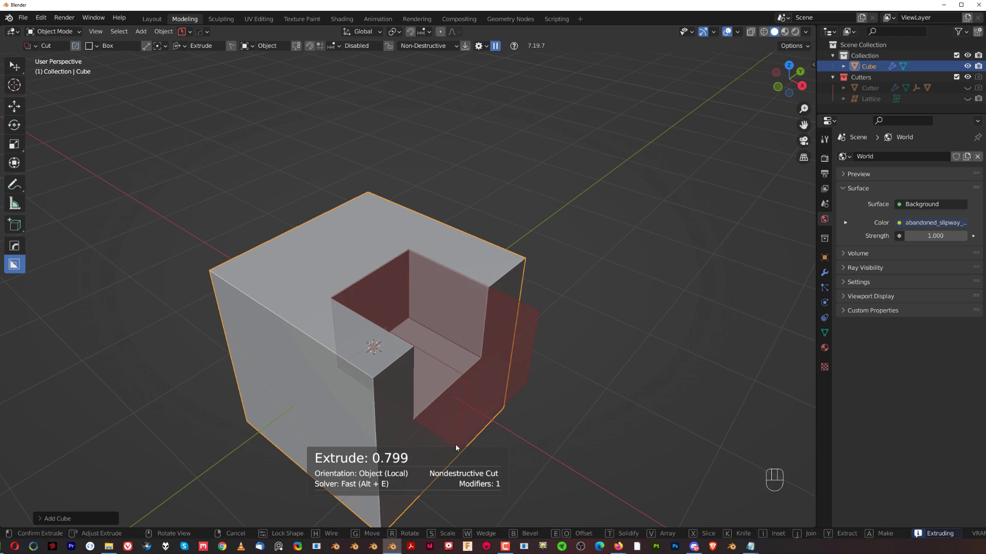
left_click(453, 473)
Cut a second box recess into the cube's top beside the notch and another box recess into the adjacent side face
left_click_drag(394, 291, 334, 238)
left_click(283, 312)
left_click_drag(253, 286, 320, 378)
left_click(327, 445)
Mirror the cuts along Y to the cube's opposite side and apply all modifiers with Smart Apply
scroll(364, 372, "down", 1)
middle_click_drag(365, 368, 376, 316)
key("alt+x")
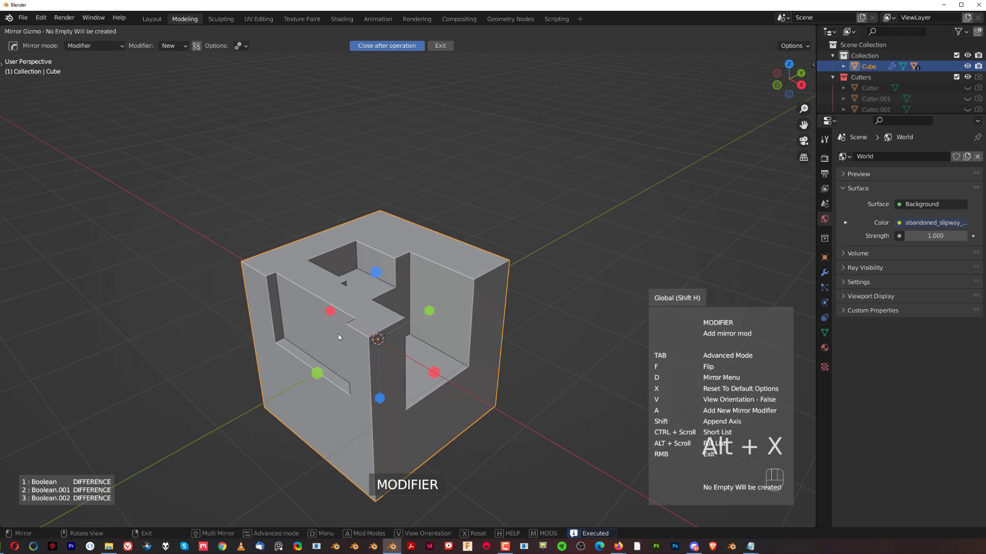
key("q")
mouse_move(413, 232)
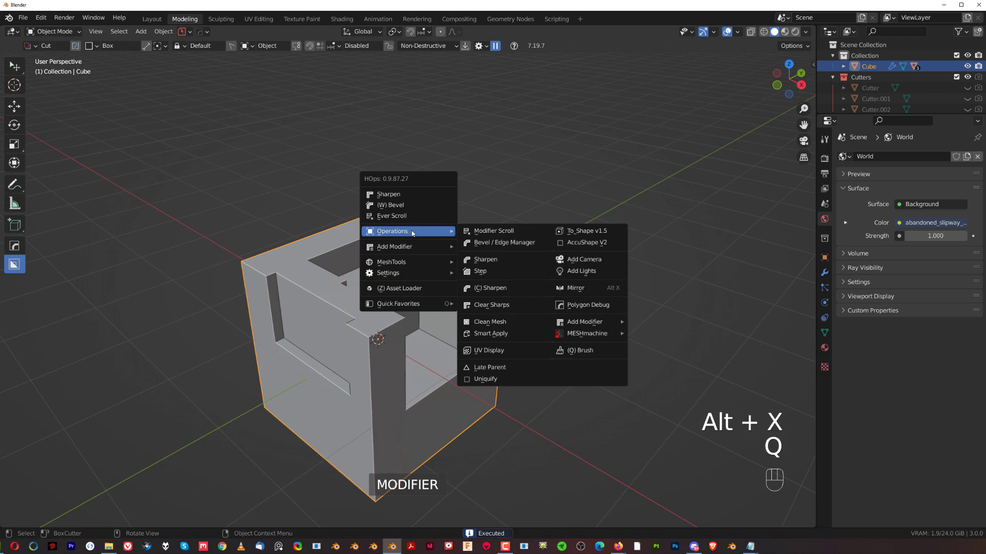
left_click(513, 332)
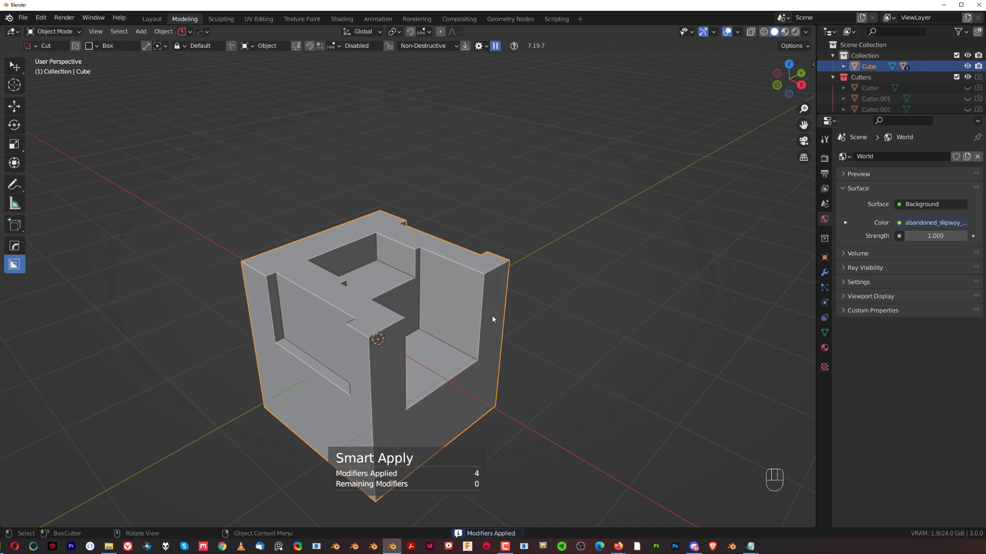
In Edit Mode, scale the two facing side walls of the upper recess along global Y to about 0.73
middle_click_drag(399, 278, 371, 280)
scroll(386, 277, "up", 2)
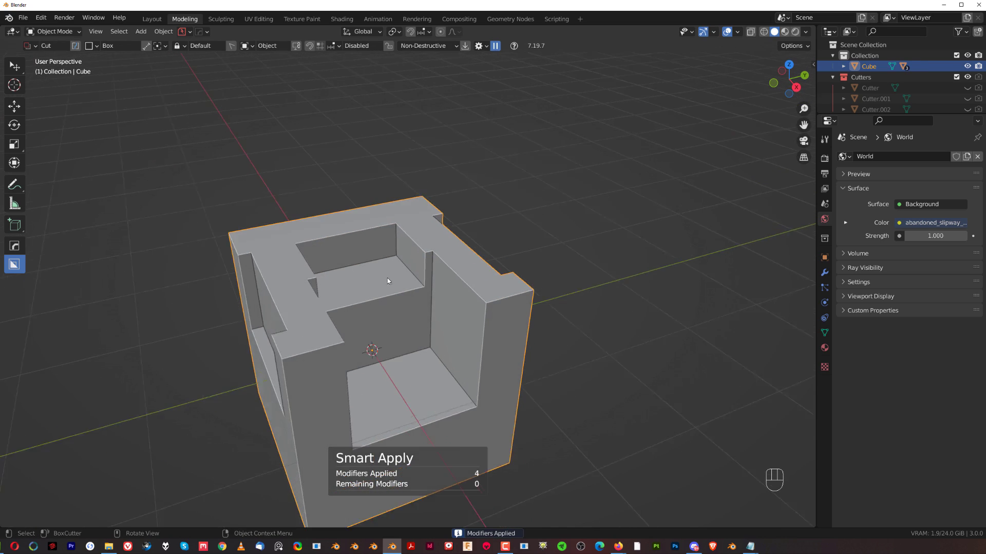
key("Tab")
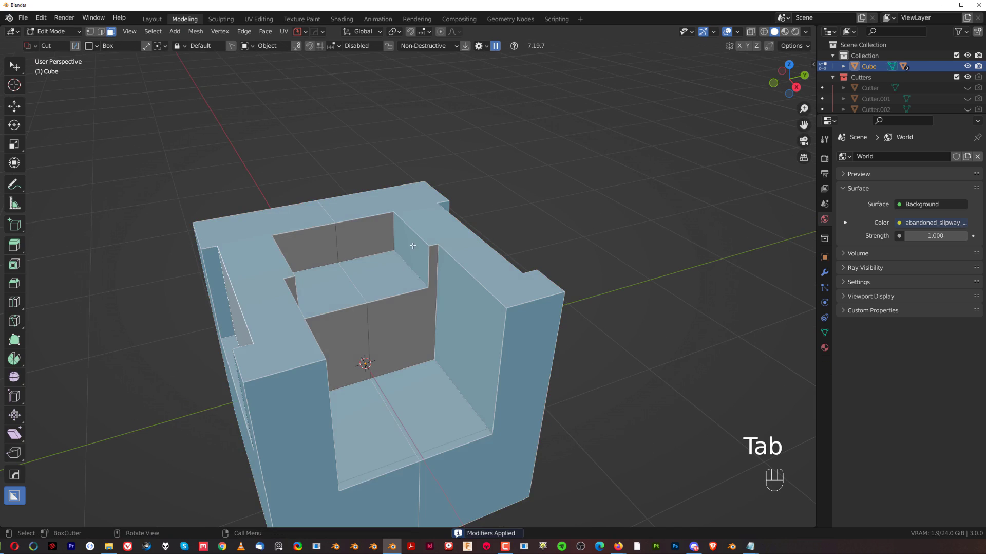
left_click(410, 248)
middle_click_drag(408, 247, 357, 246)
left_click(289, 238, "shift")
key("s")
key("x")
key("y")
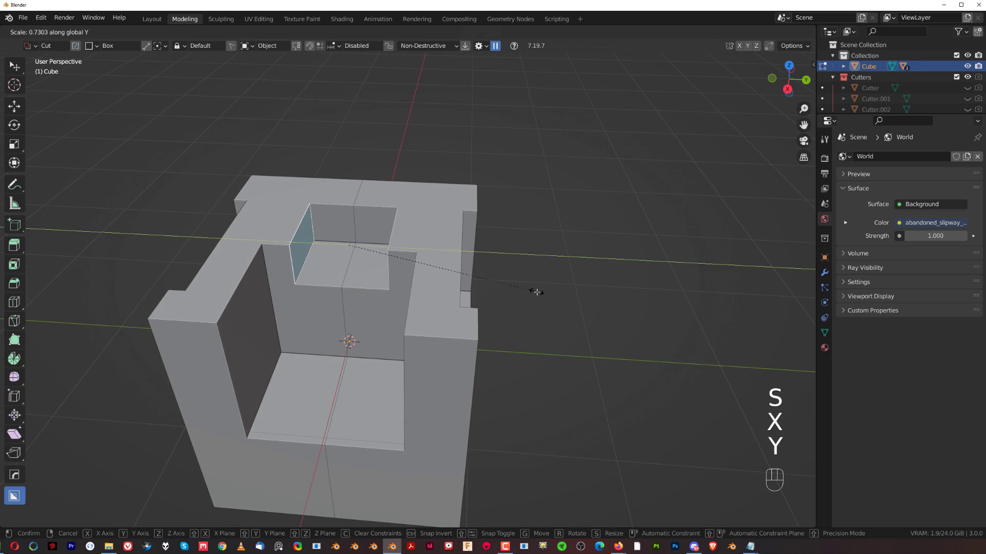
left_click(531, 290)
key("Tab")
Try a level 3 subdivision on the notched cube and undo it
scroll(431, 223, "down", 2)
middle_click_drag(387, 248, 485, 249)
scroll(436, 260, "up", 2)
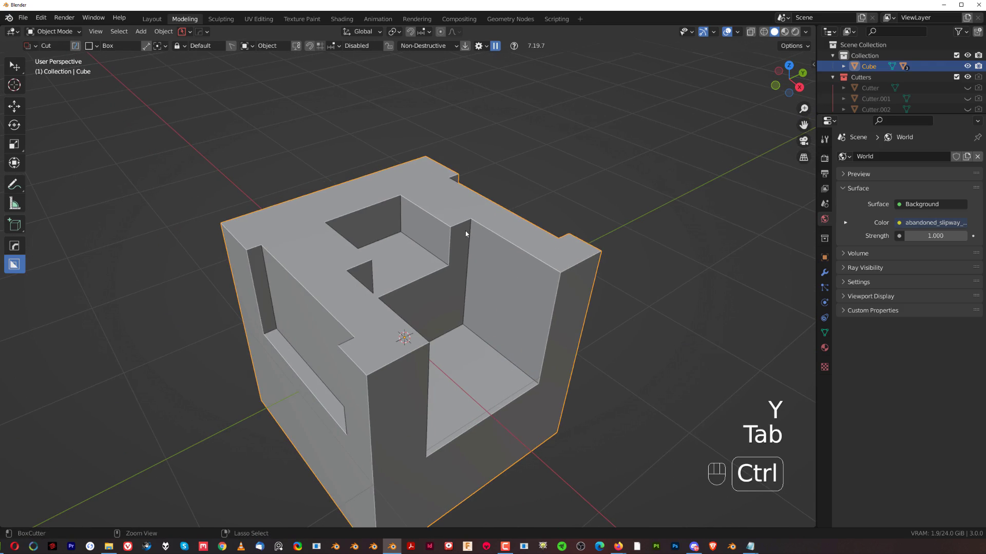
key("ctrl+3")
scroll(466, 260, "down", 1)
middle_click_drag(399, 265, 398, 221)
key("ctrl+z")
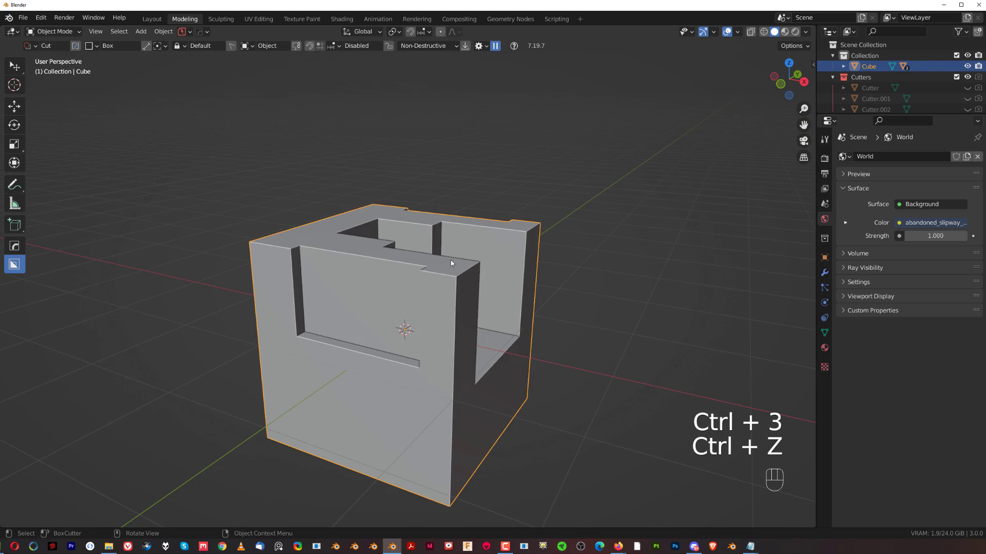
Add a narrow Hard Ops bevel to the notched cube with 2 segments and a profile of 1.00
scroll(416, 230, "up", 2)
key("q")
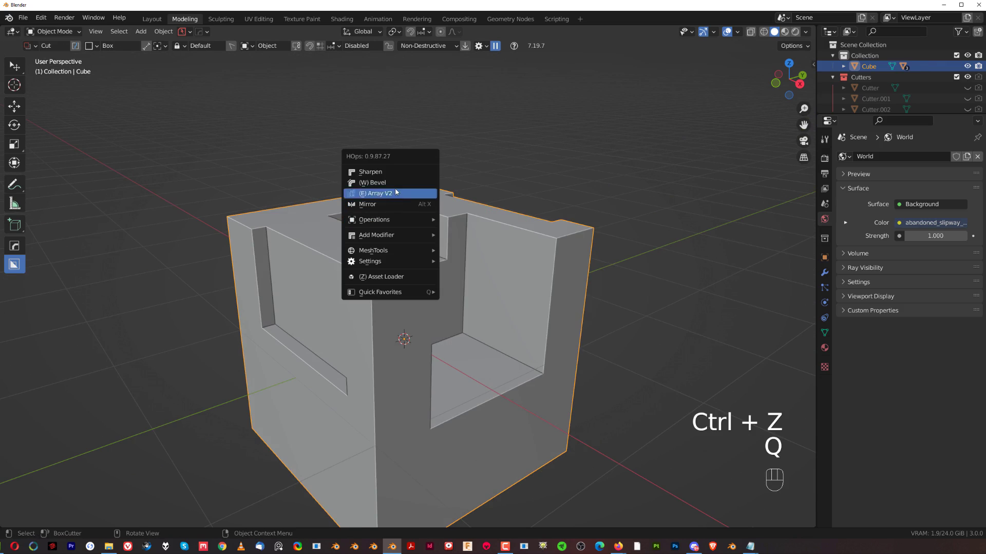
left_click(405, 202)
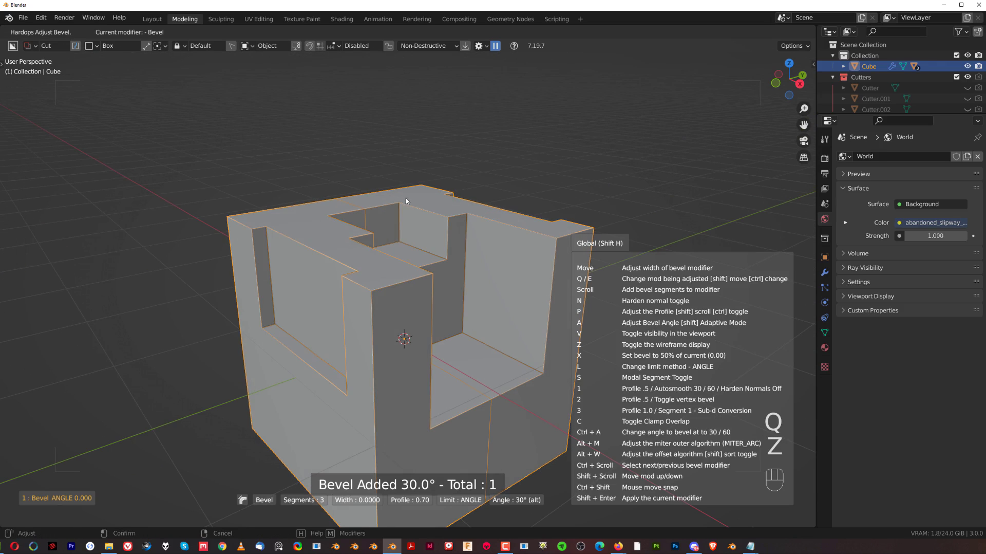
scroll(396, 220, "down", 2)
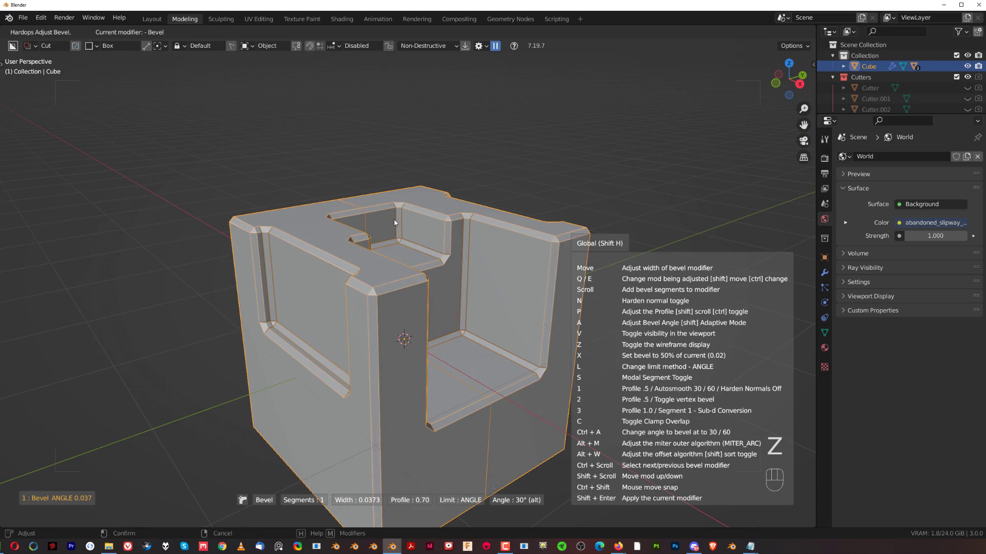
scroll(395, 222, "up", 1)
key("p")
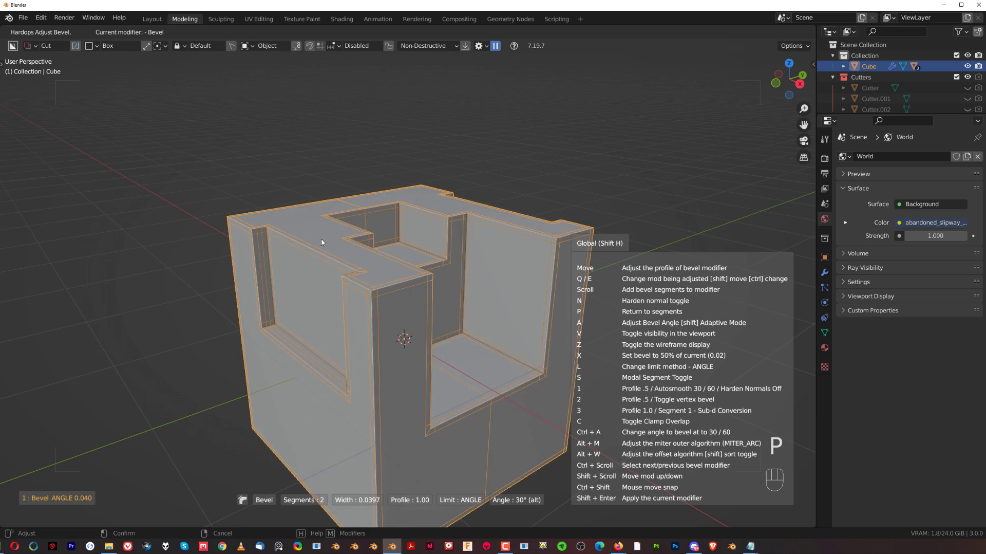
key("a")
key("a")
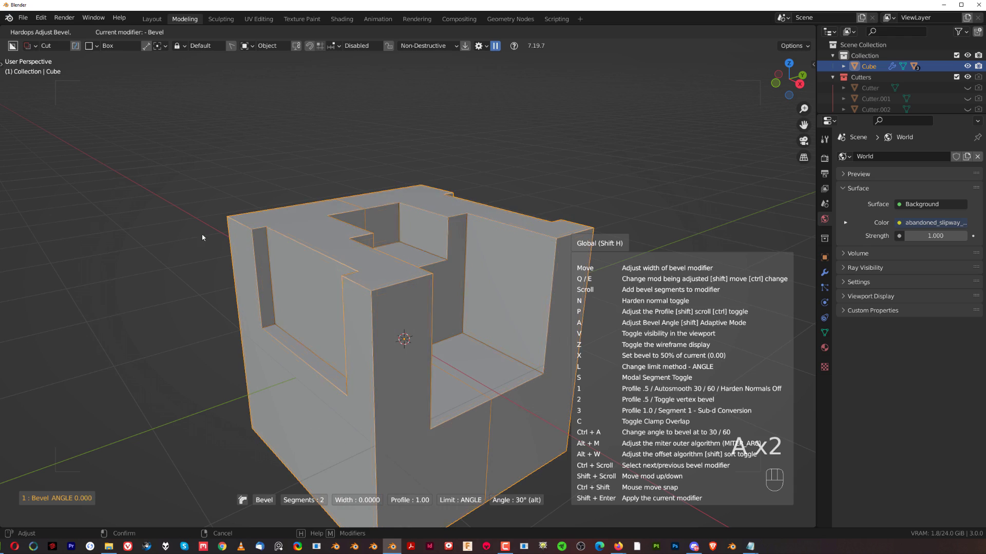
left_click(232, 245)
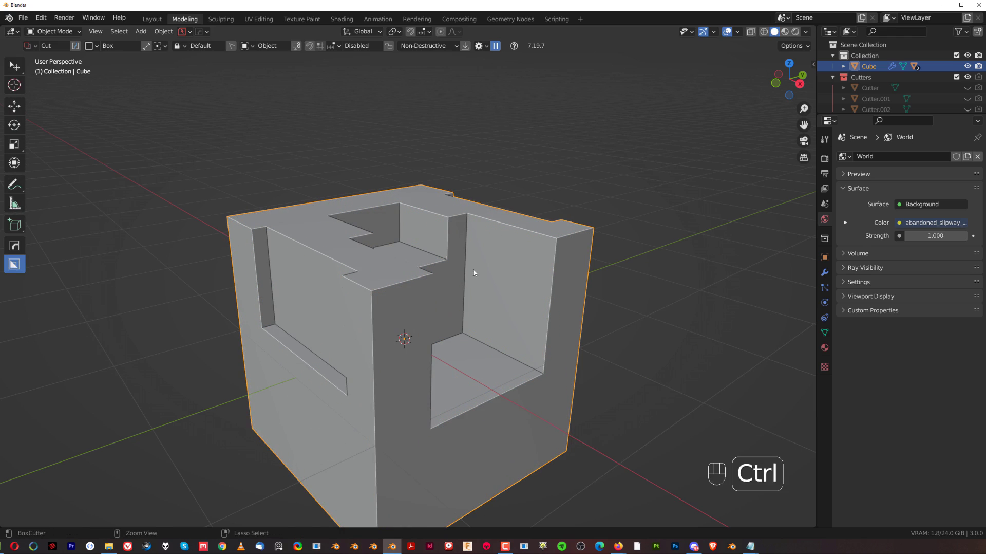
Add a level 3 subdivision and connect the side recess's two lower corners to the side face's bottom corners
key("ctrl+3")
middle_click_drag(381, 281, 494, 223)
key("Tab")
left_click(369, 291)
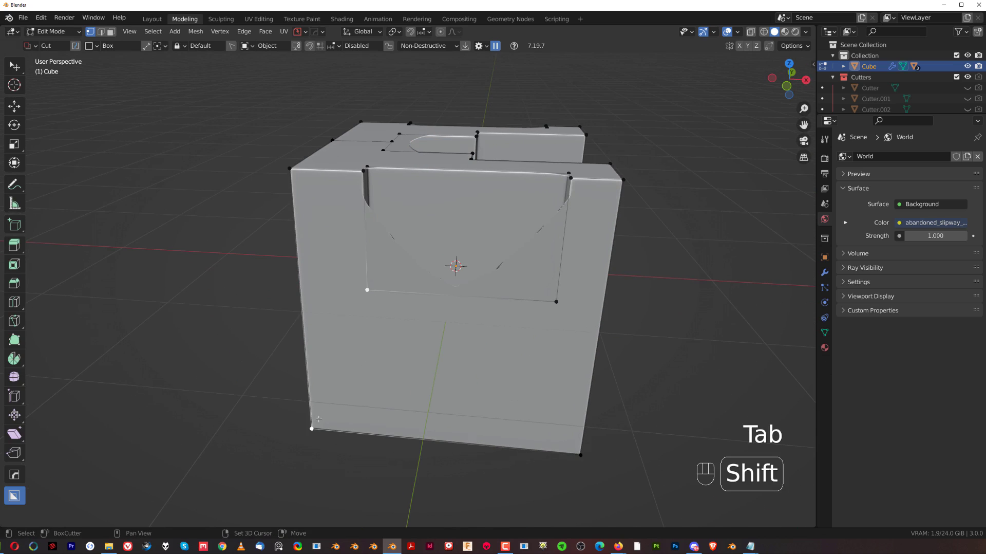
key("j")
left_click(557, 302)
left_click(581, 450, "shift")
key("j")
Connect the side recess and upper recess corners on the near half of the top face to its outer vertices
middle_click_drag(579, 392, 457, 310)
left_click(498, 271, "shift")
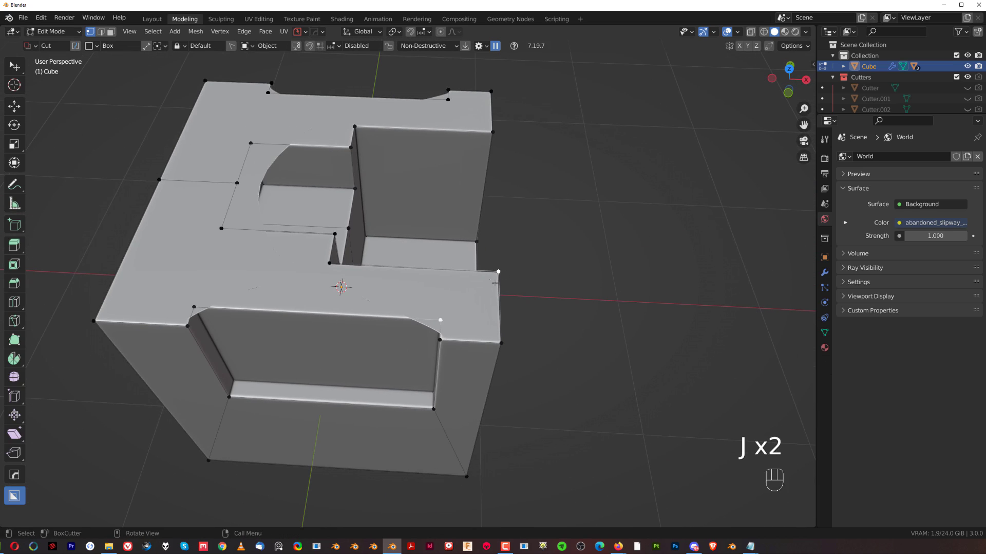
key("j")
left_click(186, 307)
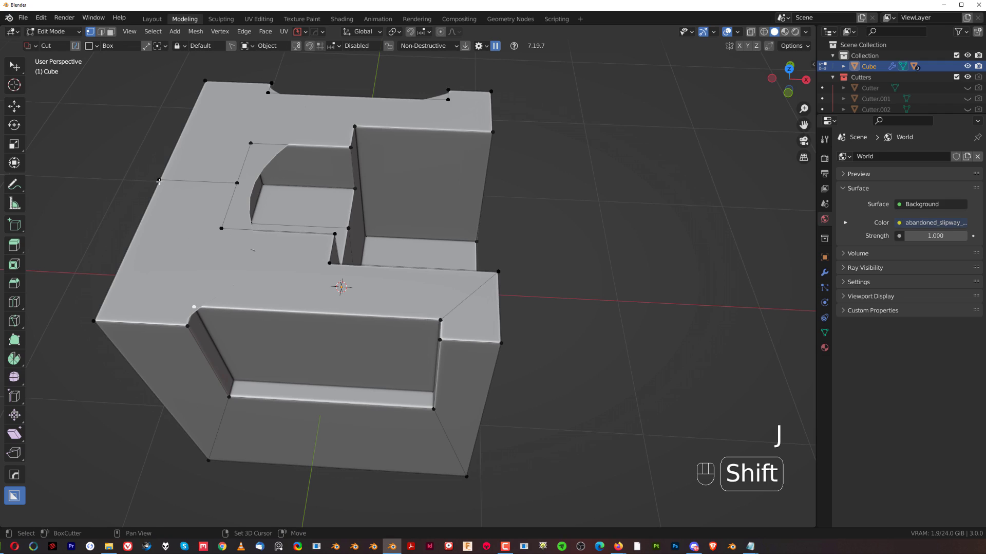
key("j")
left_click(214, 237)
left_click(102, 317, "shift")
key("j")
Connect the recess and notch corners on the far half of the top face to its outer vertices
middle_click_drag(172, 301, 257, 390, "shift")
left_click(325, 224)
left_click(278, 161, "shift")
key("j")
left_click(328, 226, "shift")
left_click(430, 206, "shift")
key("k")
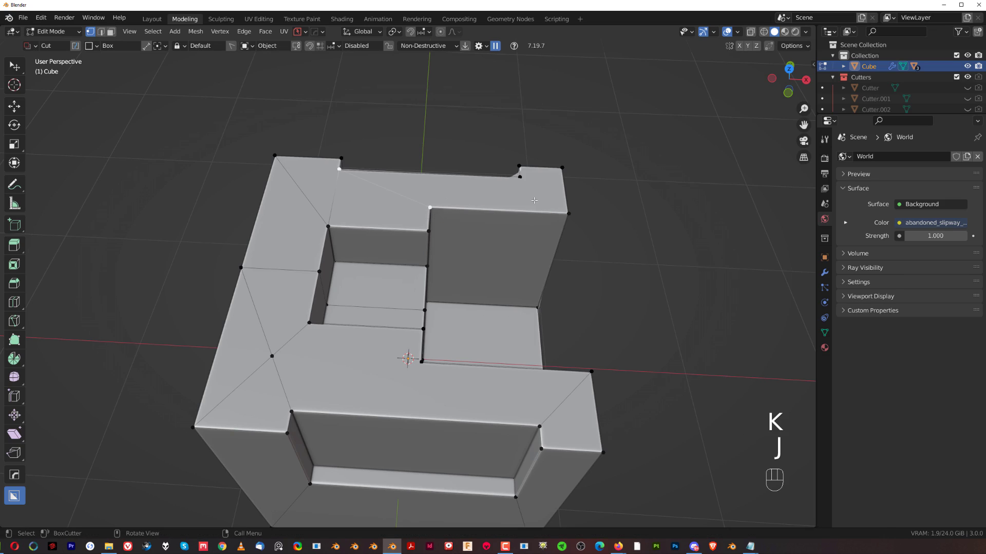
left_click(560, 215, "shift")
Connect the front notch's two lower corners to the bottom corners of the front face
middle_click_drag(564, 330, 473, 269)
key("Tab")
middle_click_drag(423, 224, 344, 390)
scroll(389, 232, "down", 1)
key("Tab")
key("Tab")
left_click(313, 457, "shift")
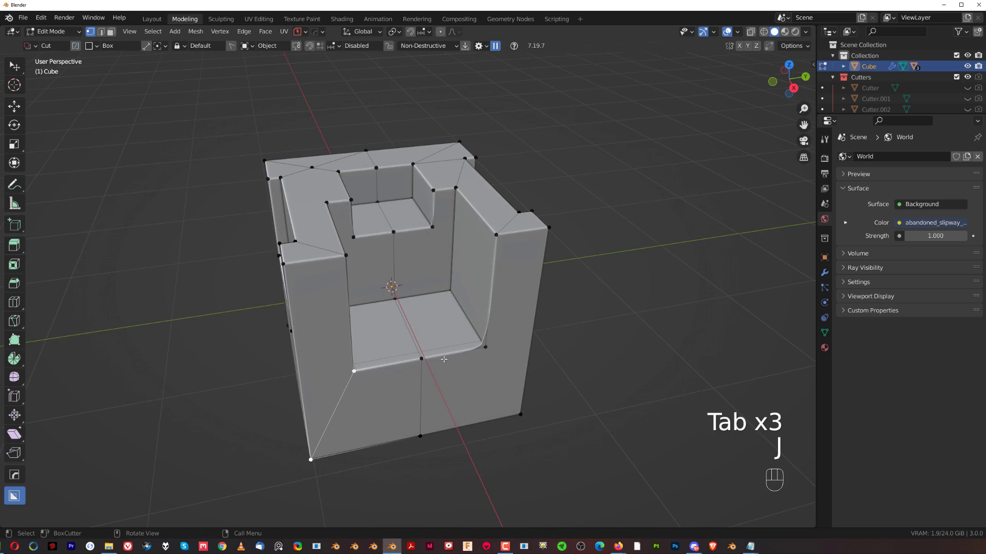
middle_click_drag(444, 358, 439, 355)
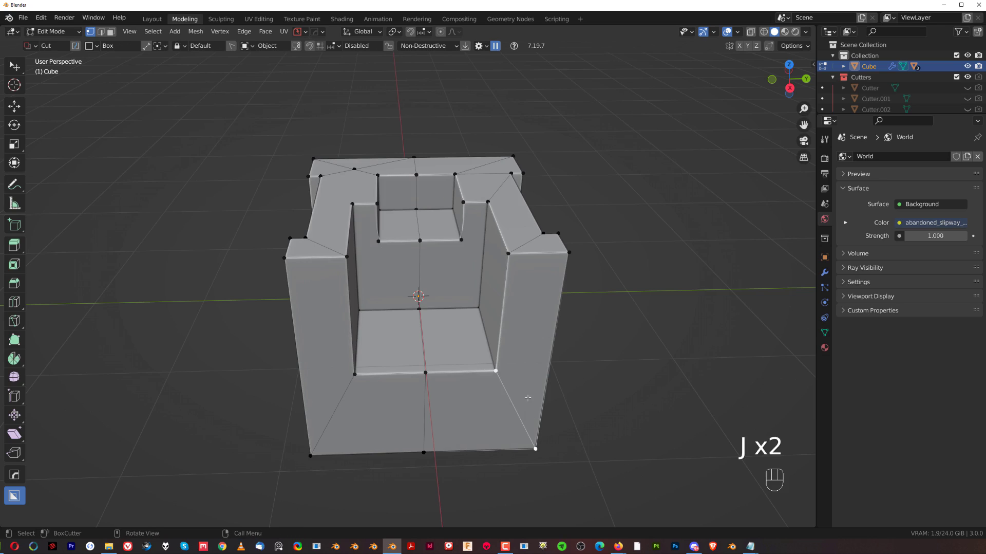
Connect the upper recess's lower front corners to the rear corners of the notch floor and check the subdivided result
middle_click_drag(456, 277, 434, 336, "shift")
scroll(434, 336, "up", 3)
key("shift")
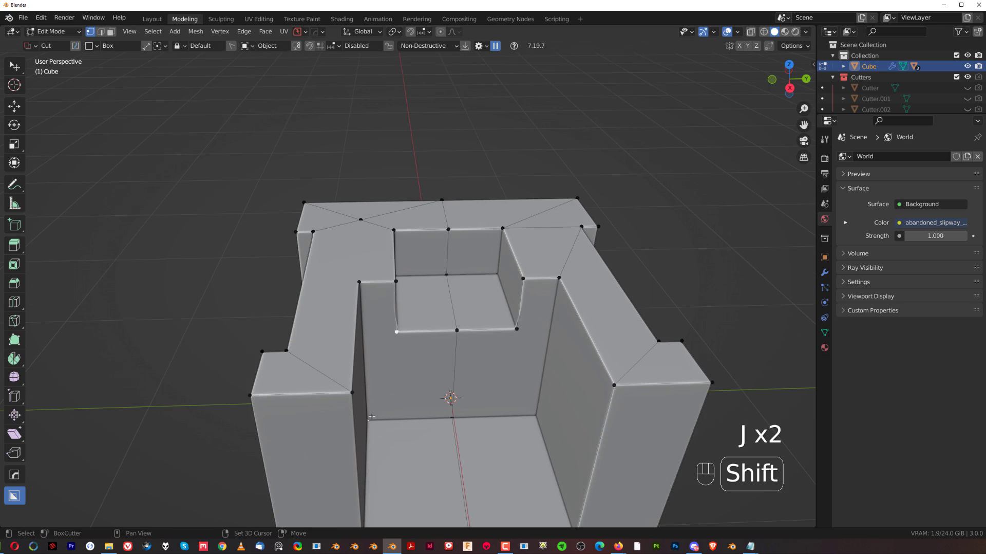
key("h")
key("j")
key("ctrl+z")
key("j")
key("ctrl+z")
key("ctrl+z")
key("j")
key("shift")
key("j")
key("Tab")
scroll(510, 302, "down", 5)
middle_click_drag(513, 244, 419, 224)
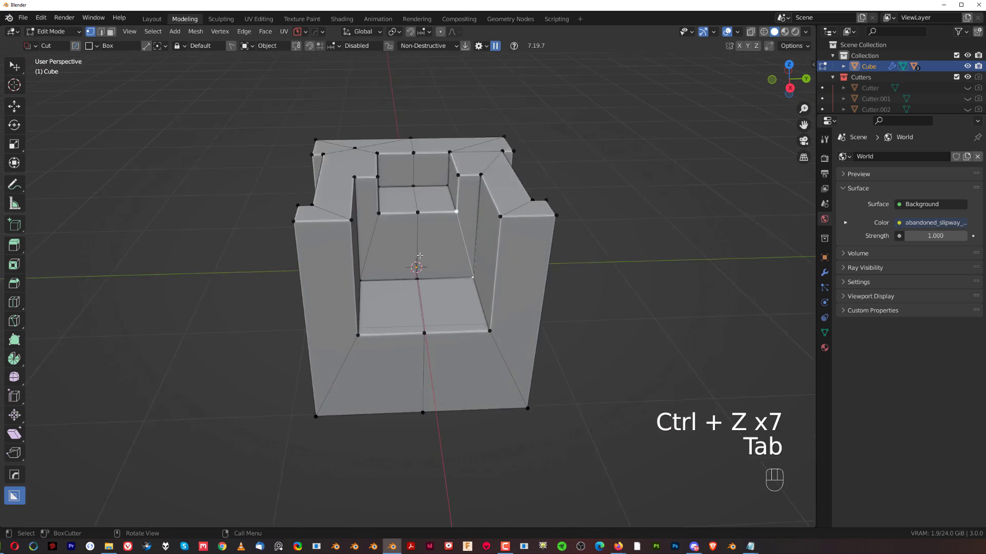
scroll(419, 222, "up", 5)
key("Tab")
key("Tab")
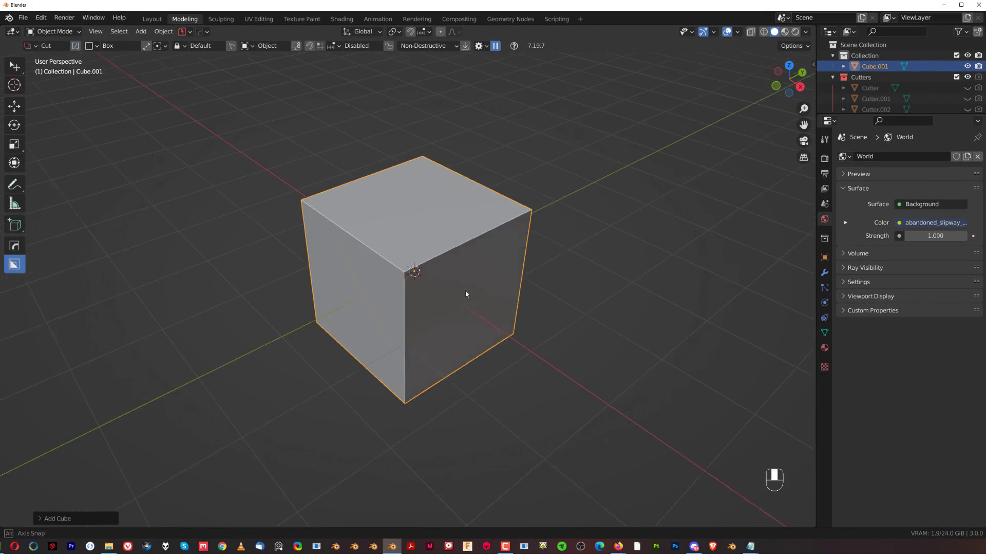
Inset the new cube's top face and adjacent front face together as one region in Edit Mode
middle_click_drag(457, 296, 470, 296)
key("Tab")
left_click(455, 228)
left_click(481, 275, "shift")
middle_click_drag(525, 268, 500, 292, "shift")
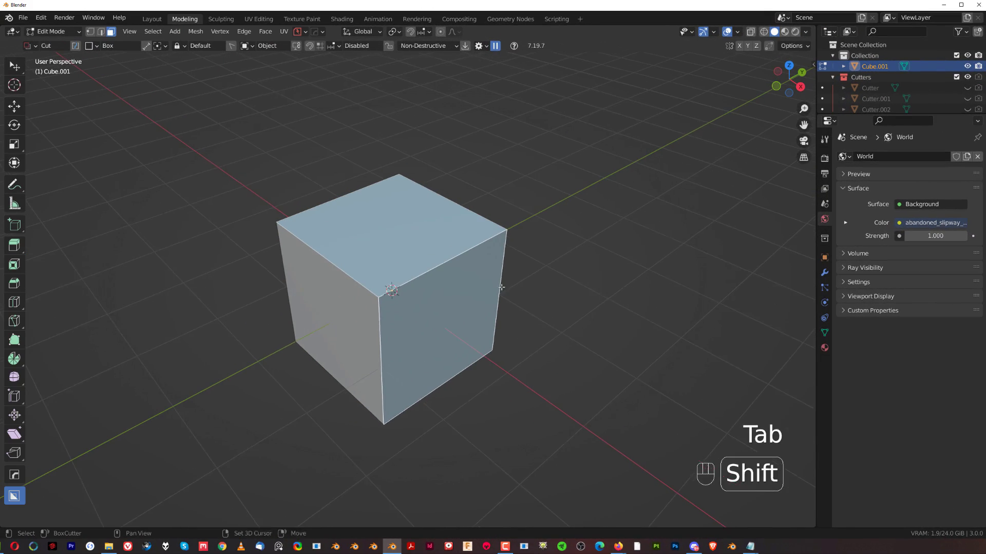
key("i")
left_click(647, 286)
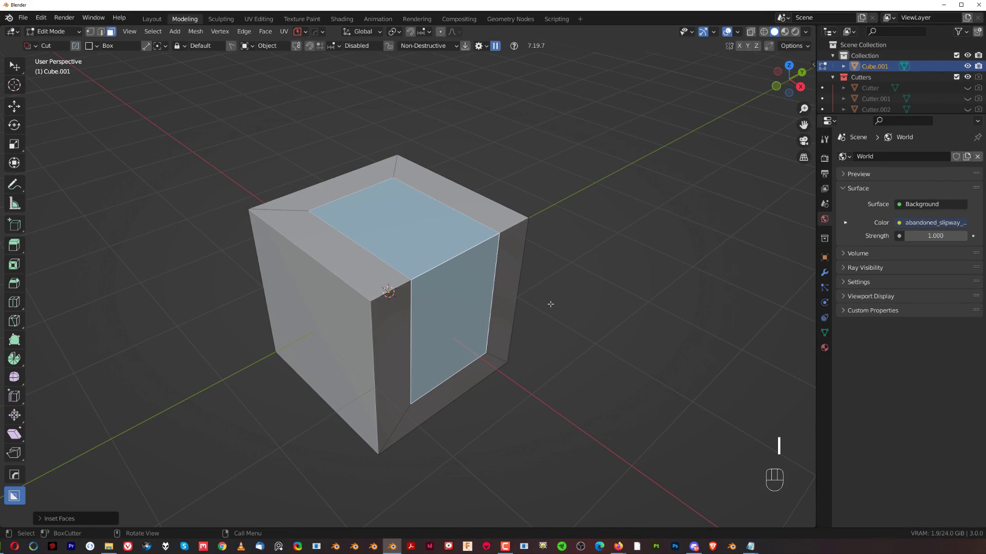
Extract the inset top and front faces as a separate plate with Curve/Extract, about 0.42 m thick with its solidify offset at 0
key("q")
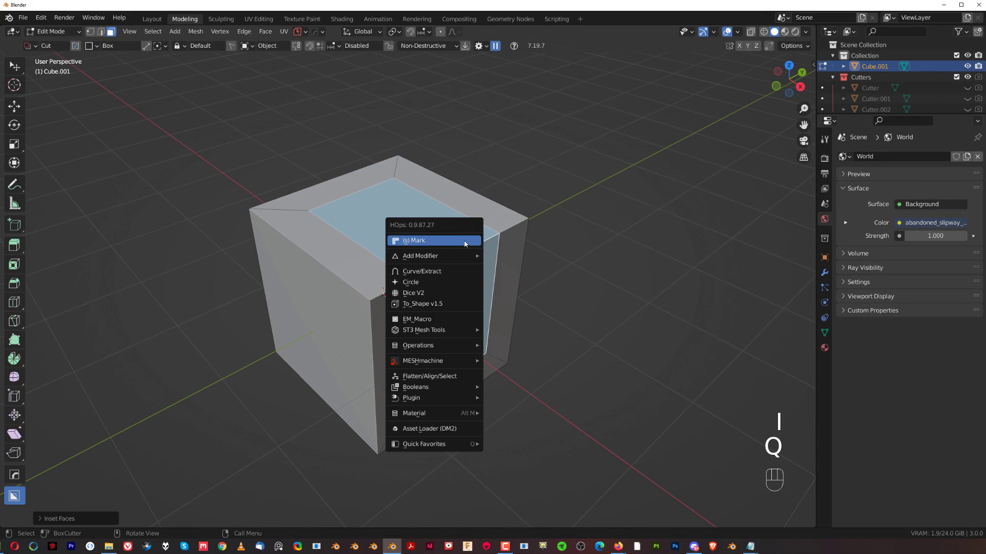
left_click(463, 272)
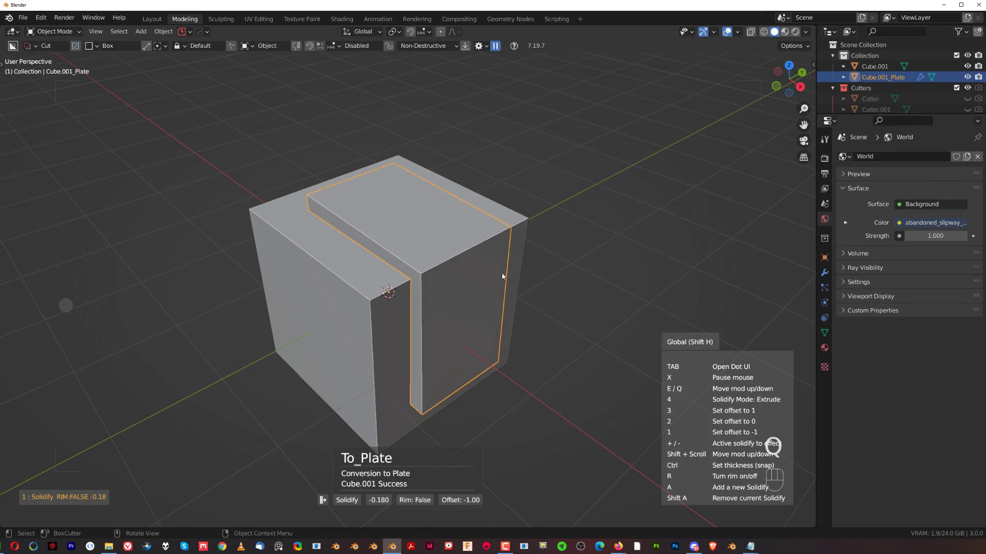
middle_click_drag(519, 279, 560, 250)
key("2")
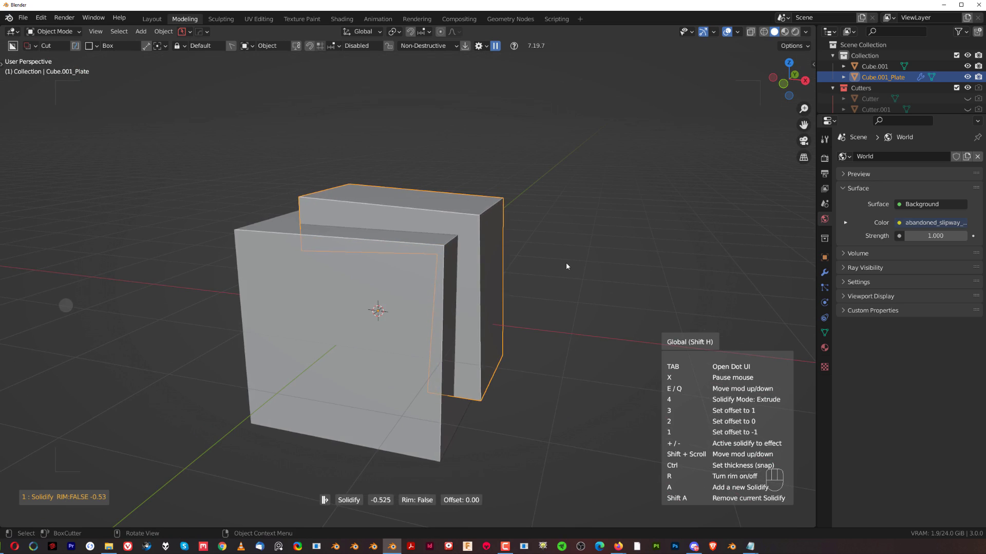
left_click(512, 284)
Turn on Even Thickness in the Normals settings of the plate's Solidify modifier
middle_click_drag(511, 284, 514, 245)
key("ctrl+grave")
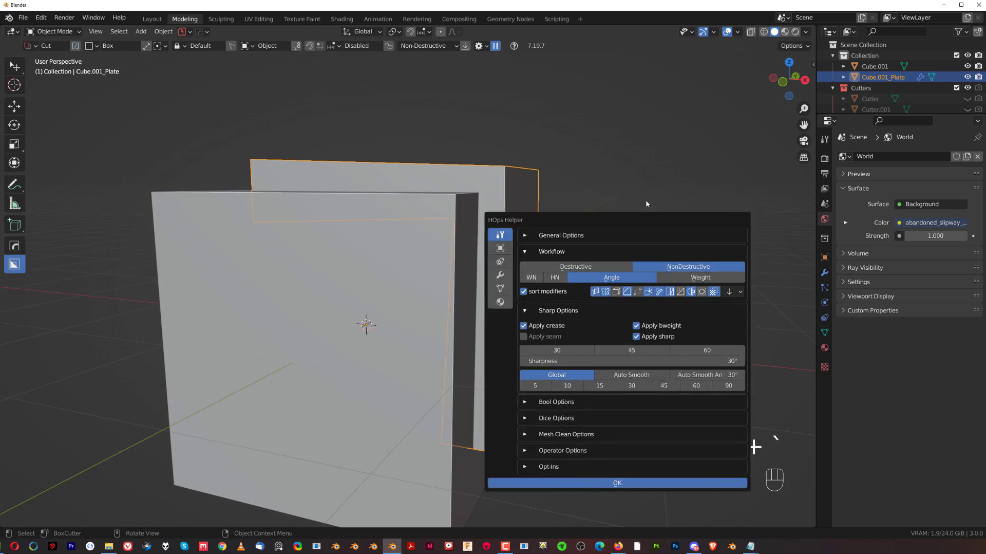
left_click(584, 216)
left_click(607, 189)
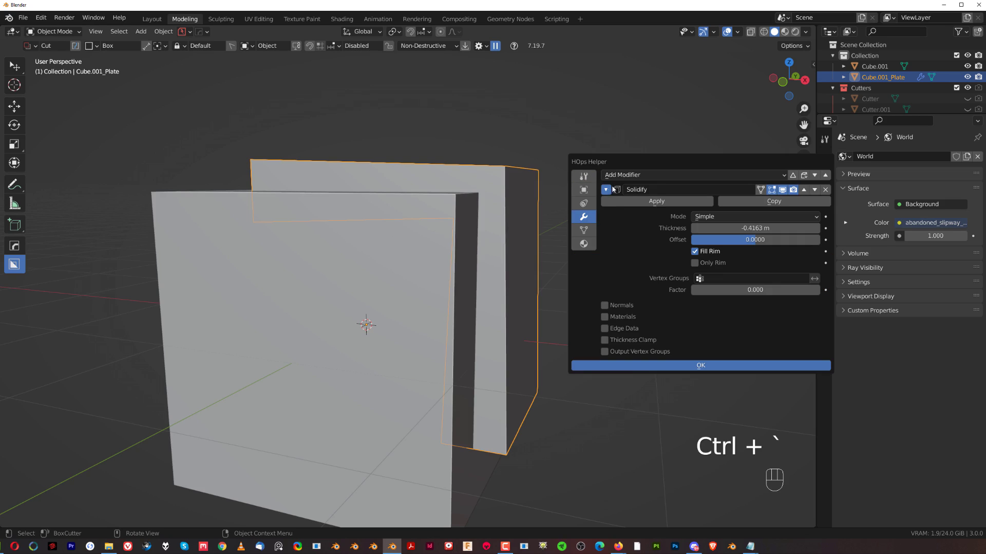
left_click(606, 305)
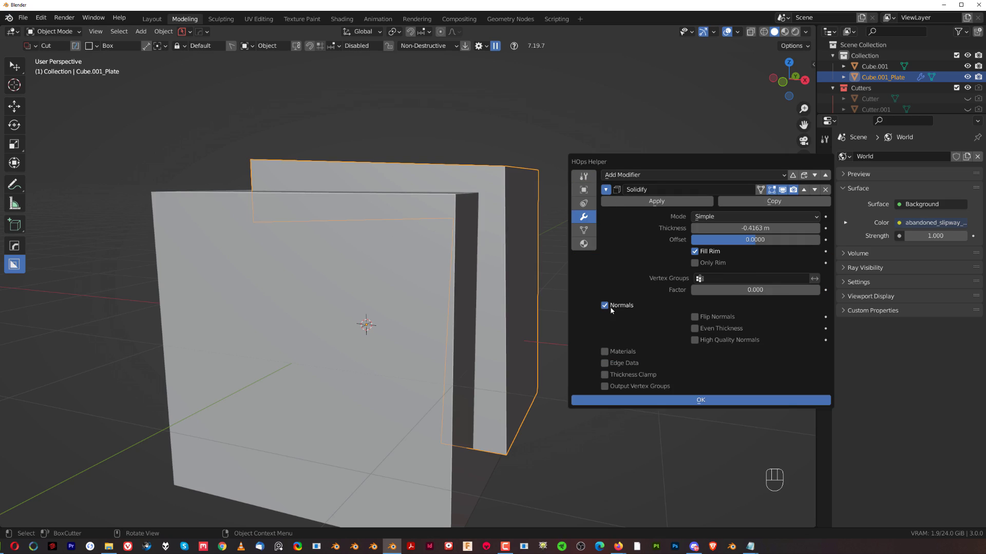
left_click(694, 329)
scroll(435, 230, "down", 4)
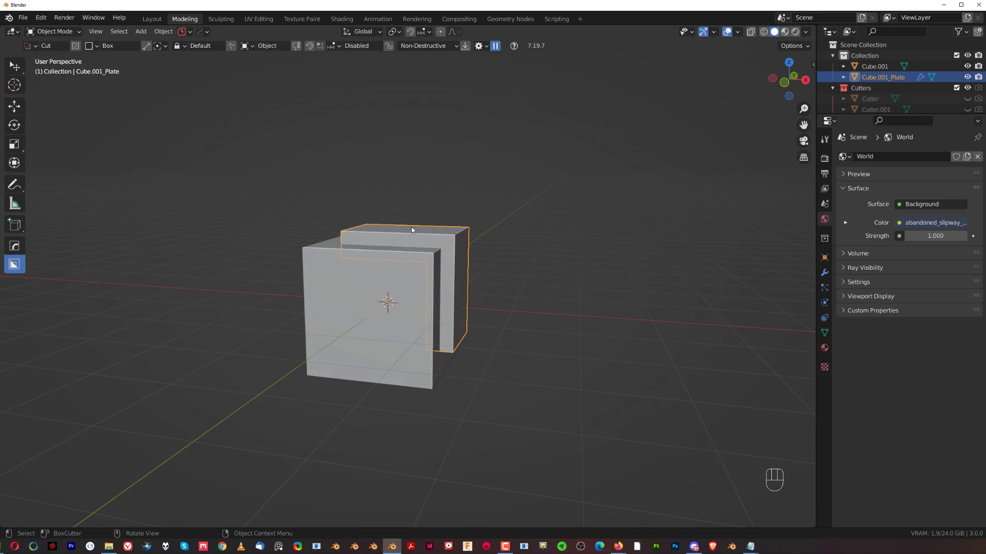
middle_click_drag(462, 308, 489, 270)
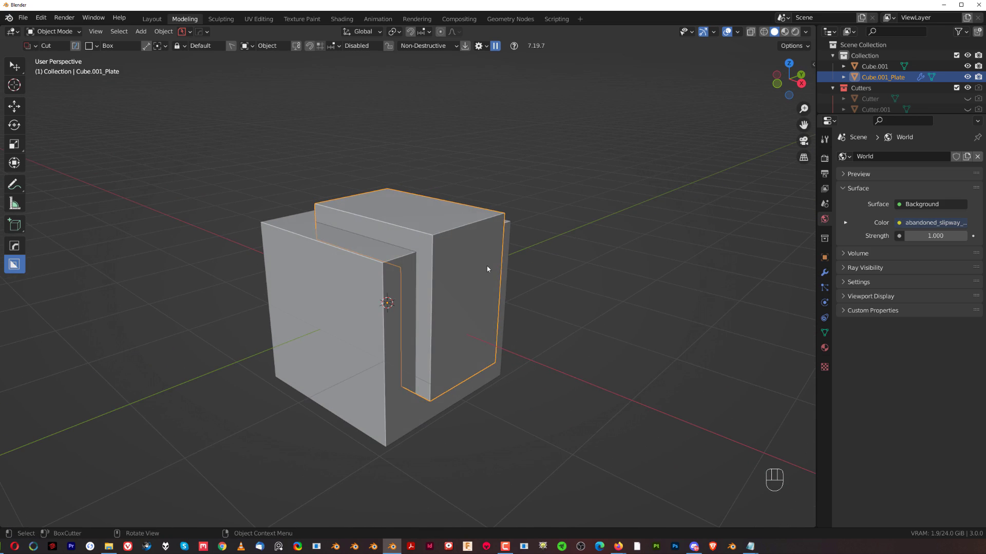
Delete the cube and its extracted plate and add a plane at the origin
key("g")
right_click(469, 273)
left_click(410, 326, "shift")
key("q")
left_click(407, 259)
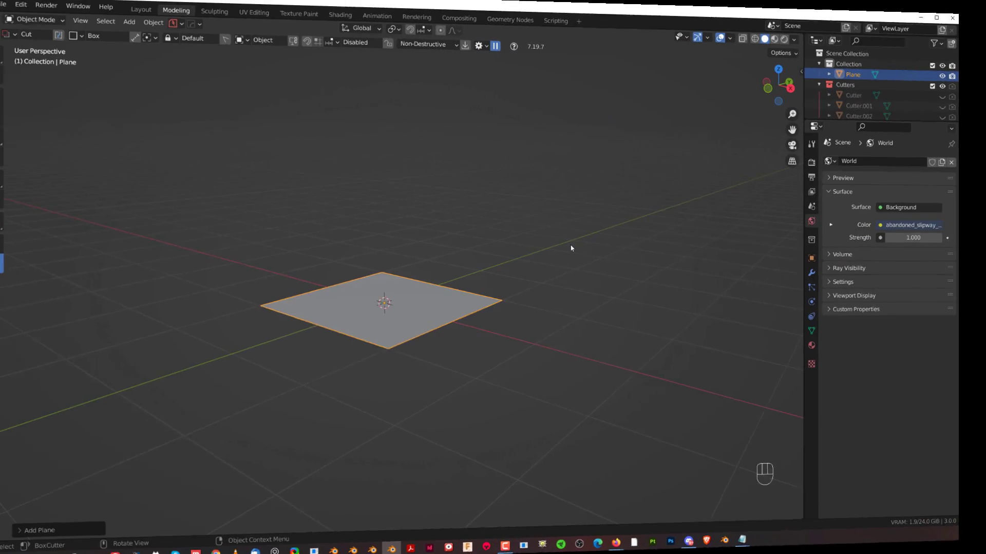
Round two adjacent corners of the plane with an eight-segment vertex bevel about 0.51 m wide in Edit Mode
scroll(471, 307, "up", 4)
key("Tab")
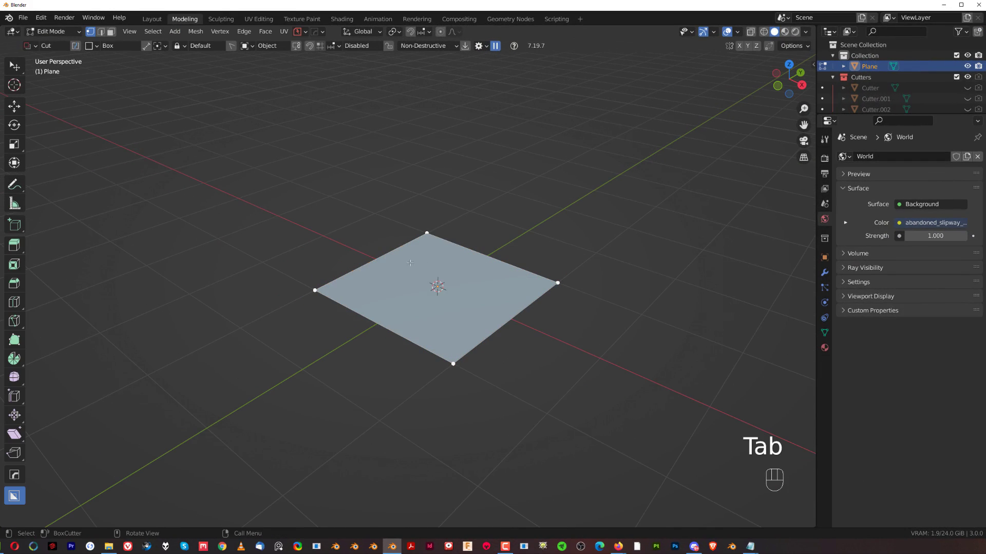
left_click(565, 286, "shift")
key("shift+ctrl+b")
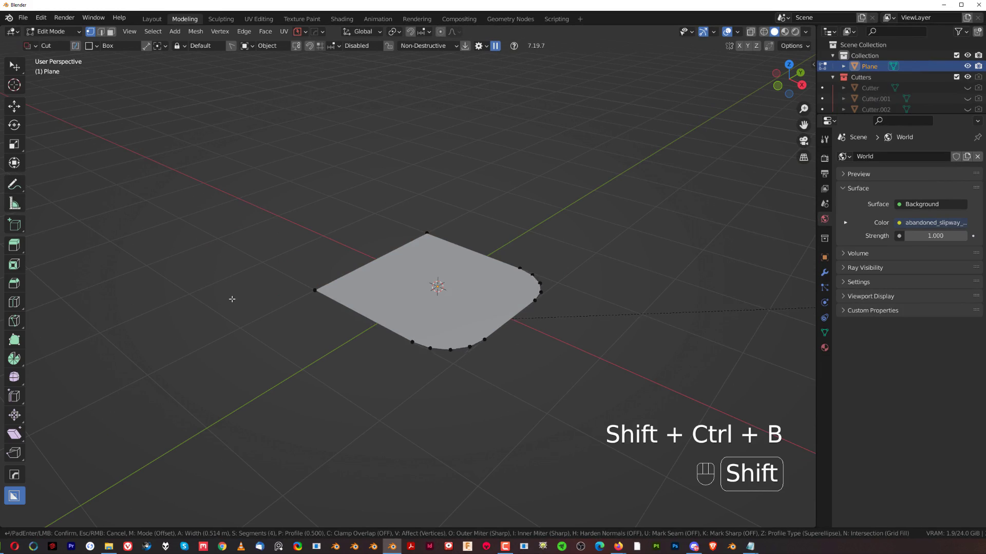
left_click(240, 294)
Extract the plane's edge path running around the two rounded corners as a thick curve and delete the plane
key("Tab")
left_click(351, 316)
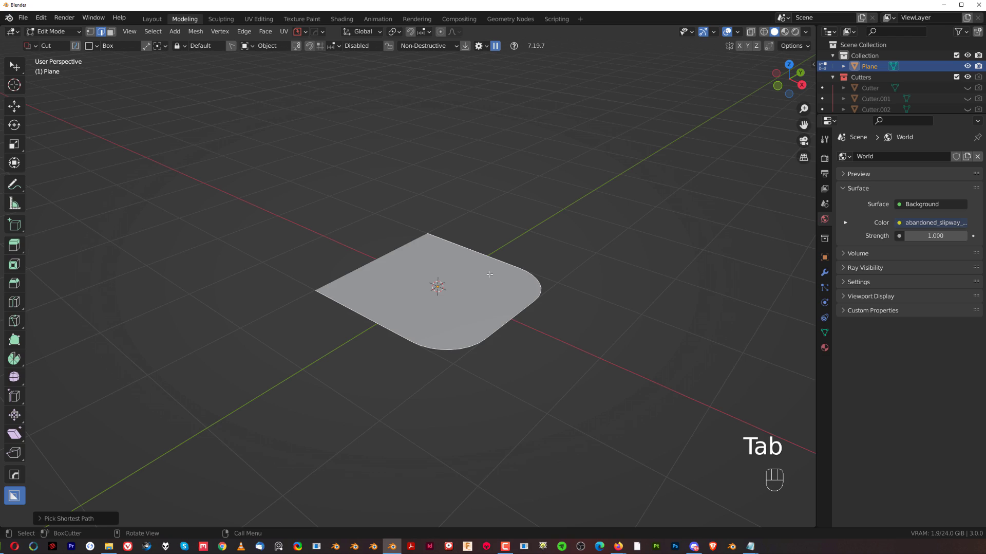
key("q")
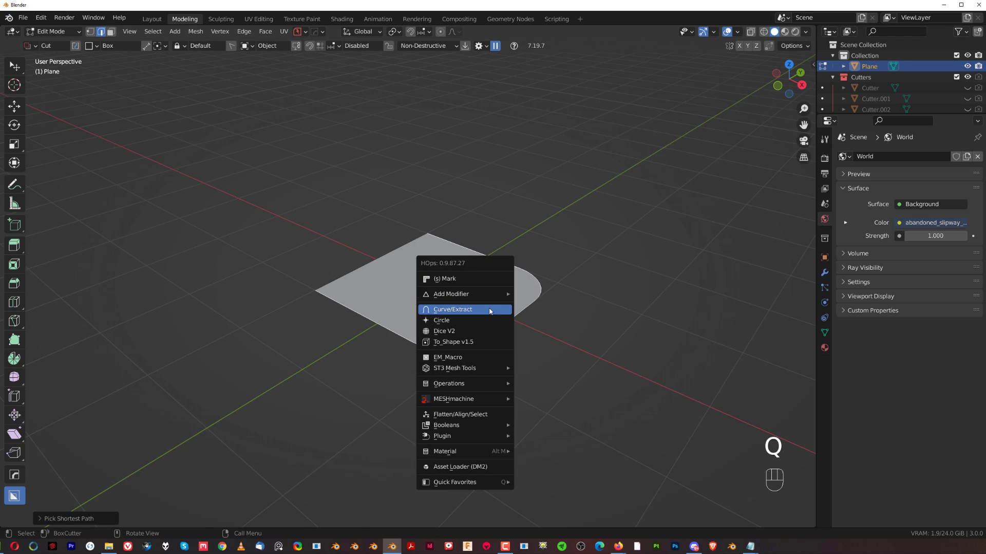
left_click(490, 310)
left_click(482, 303)
key("x")
left_click(483, 298)
middle_click_drag(482, 301, 490, 336)
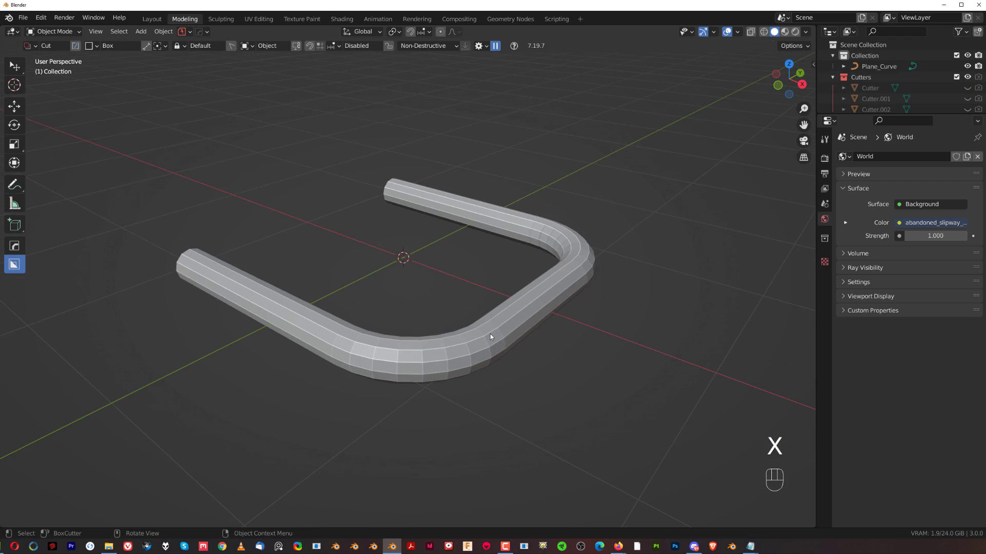
Give the U-shaped pipe curve smooth shading with Adjust Curve
left_click(490, 336)
key("q")
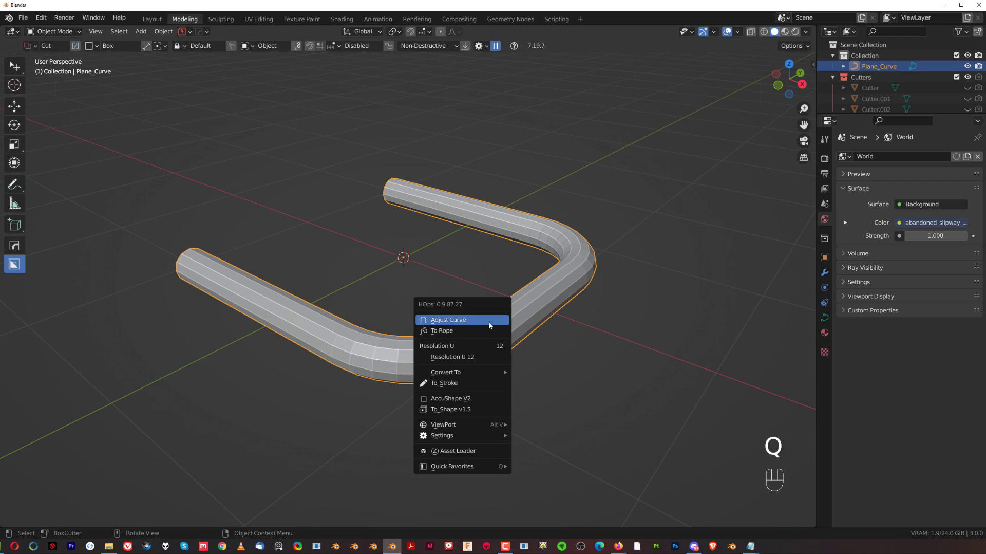
left_click(489, 324)
key("s")
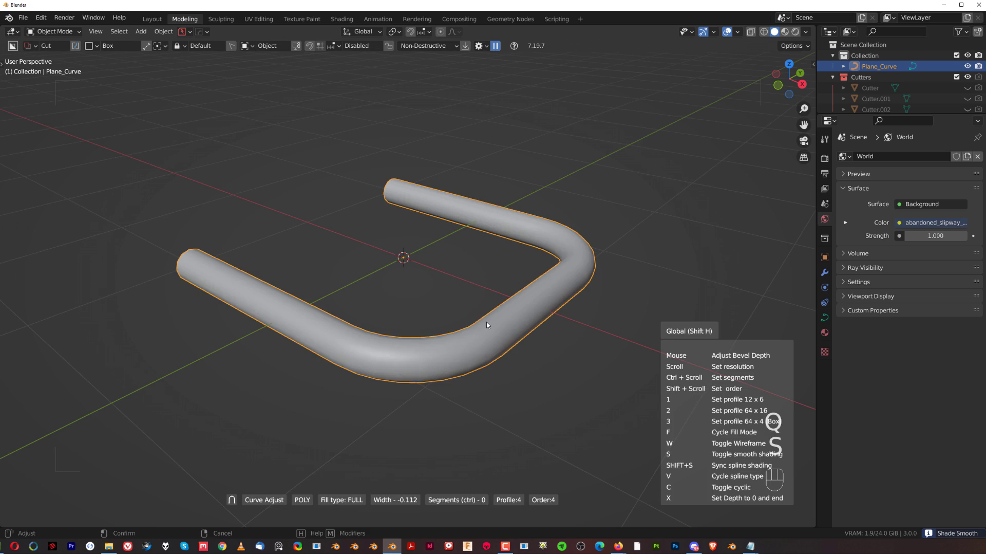
left_click(485, 330)
middle_click_drag(485, 330, 416, 345, "shift")
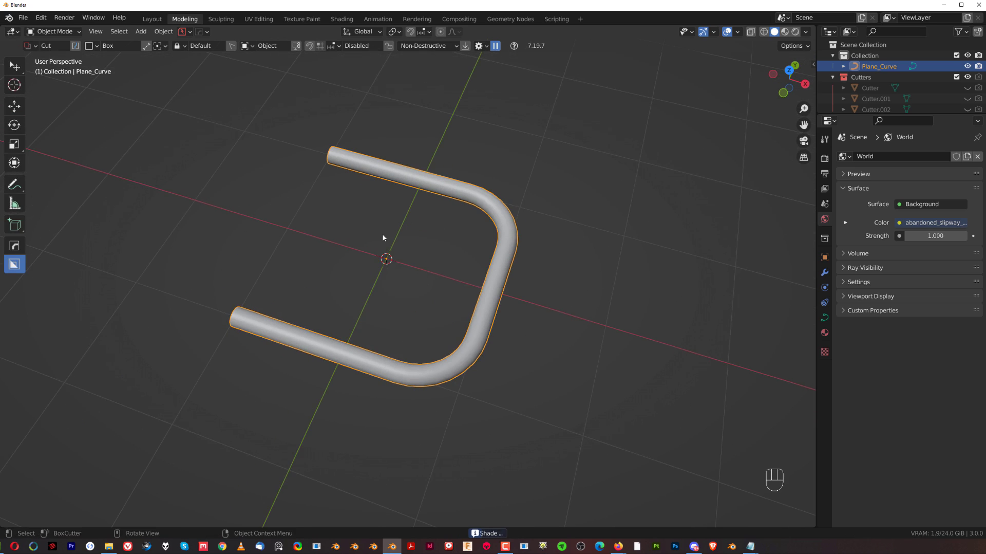
Examine the pipe curve from the top view and its control points in Edit Mode
key("grave")
key("KP_5")
middle_click_drag(328, 350, 409, 296, "shift")
scroll(409, 296, "up", 1)
scroll(404, 297, "down", 1)
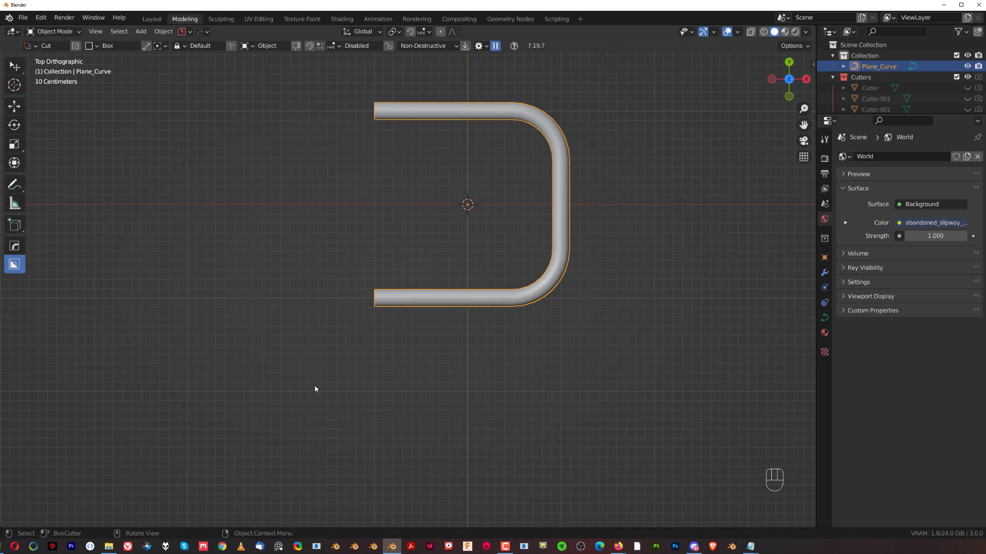
key("Tab")
middle_click_drag(272, 341, 482, 253)
key("KP_5")
key("Tab")
scroll(464, 293, "up", 2)
key("q")
key("Tab")
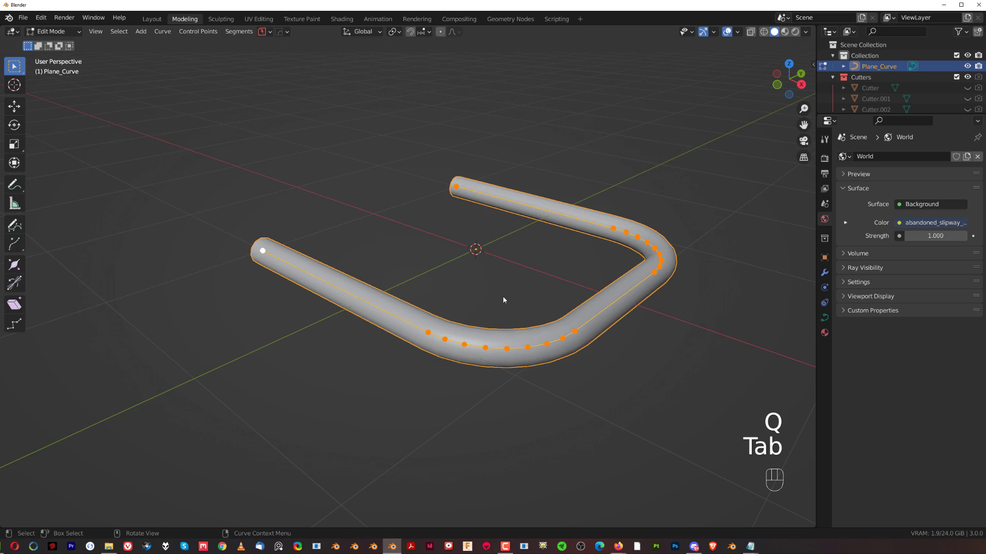
key("Tab")
Set the curve's bevel depth to 0 with Adjust Curve and convert the curve to a mesh
key("q")
left_click(500, 275)
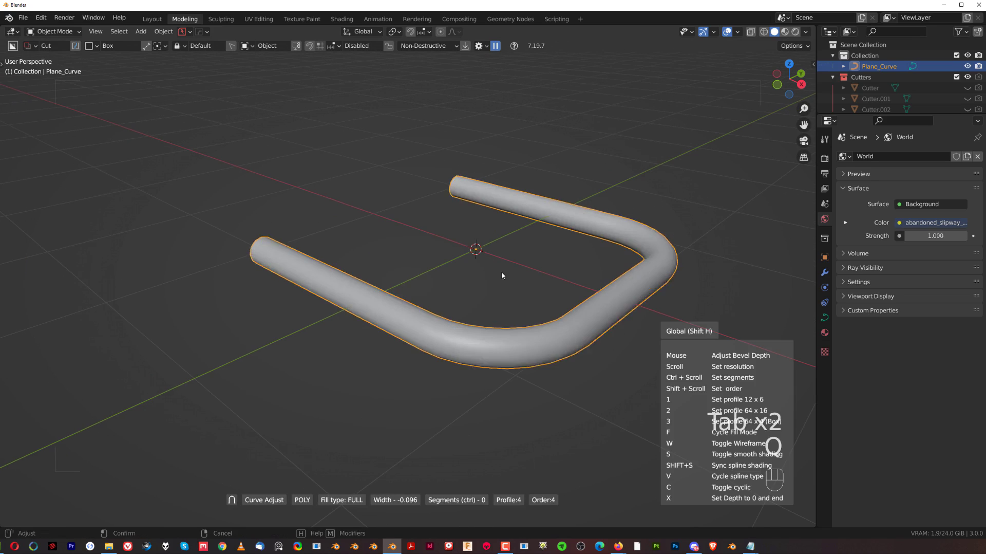
key("x")
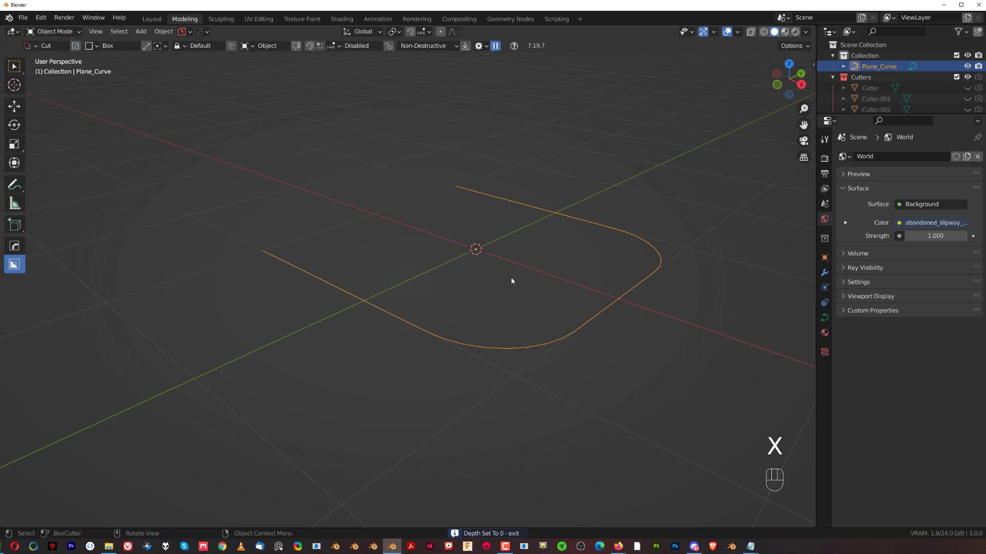
left_click(511, 278)
key("ctrl+a")
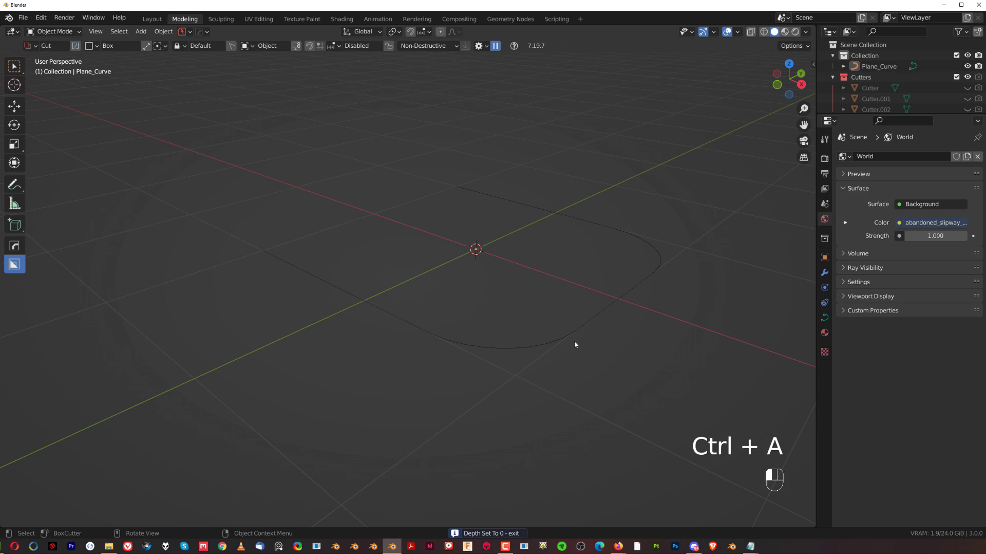
left_click(568, 334)
key("ctrl+a")
left_click(479, 303)
Extrude the front open end vertex of the path along the negative Y axis in Edit Mode
key("Tab")
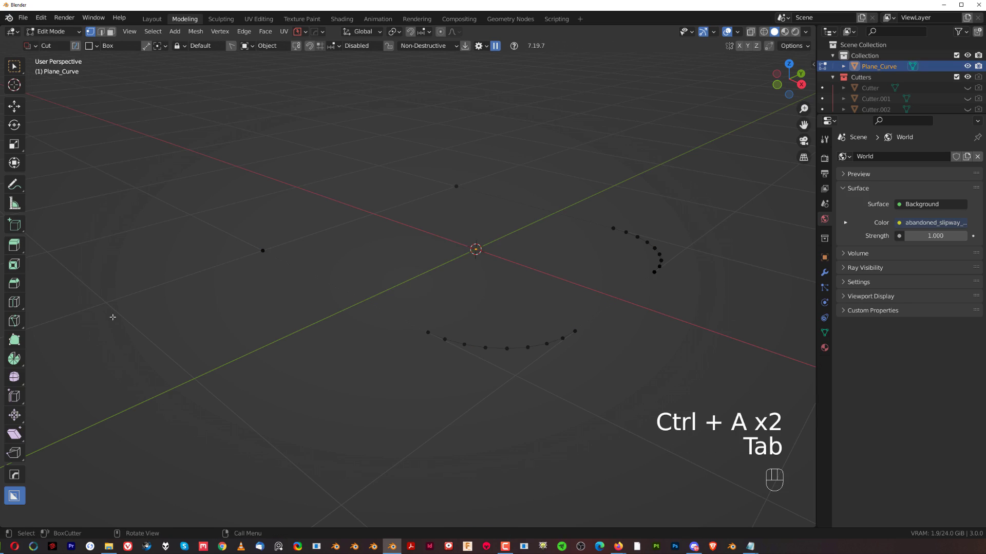
key("grave")
key("KP_5")
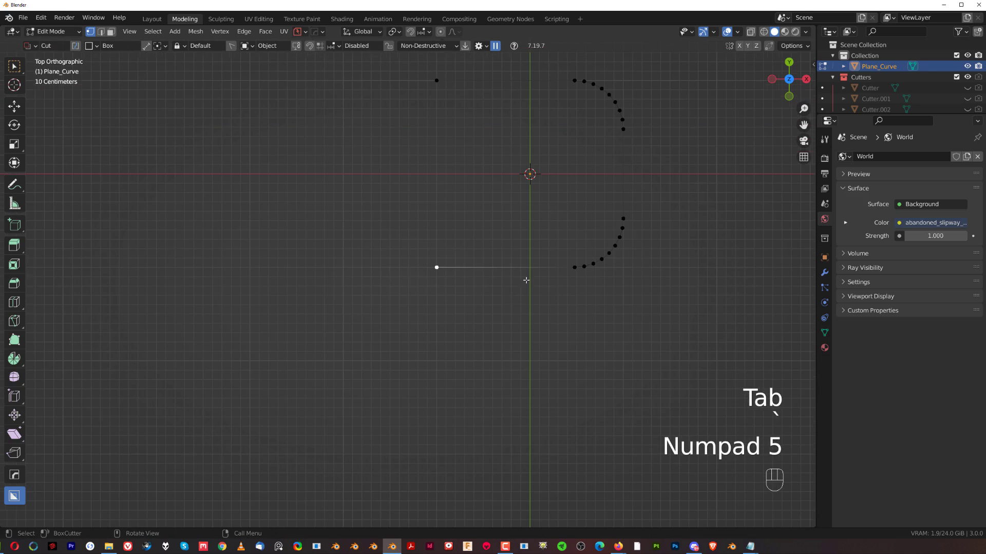
key("e")
key("y")
left_click(503, 450)
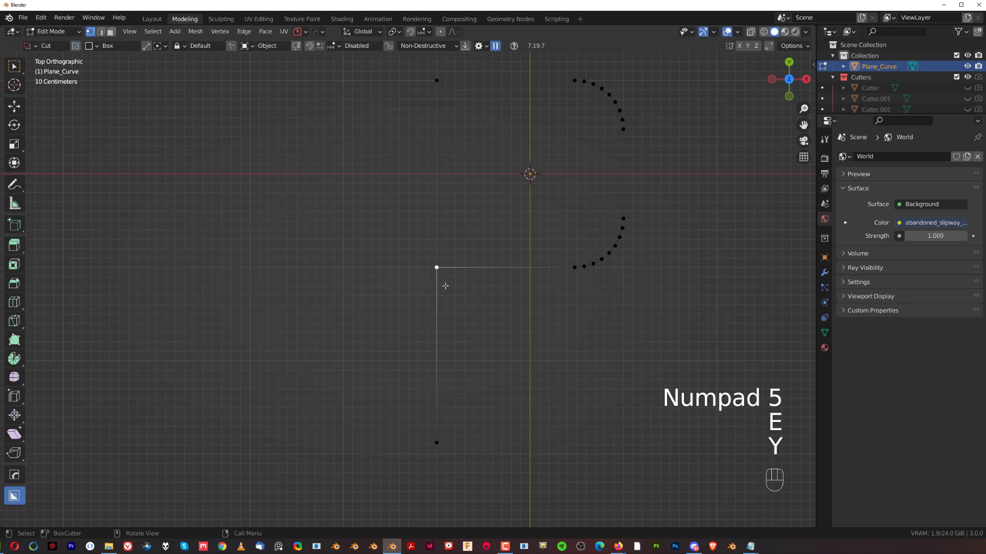
Round the path's new corner with an eight-segment vertex bevel about 0.57 m wide and return to Object Mode
key("ctrl+shift+b")
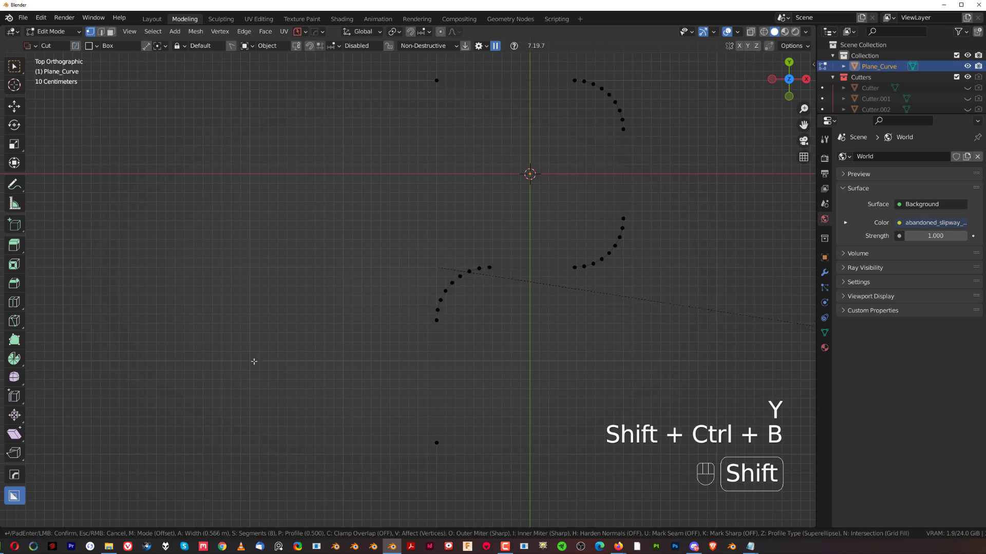
left_click(495, 281)
key("Tab")
Convert the extended path to a curve with the Hard Ops mesh tools, using smooth shading and the 12 x 6 profile
key("q")
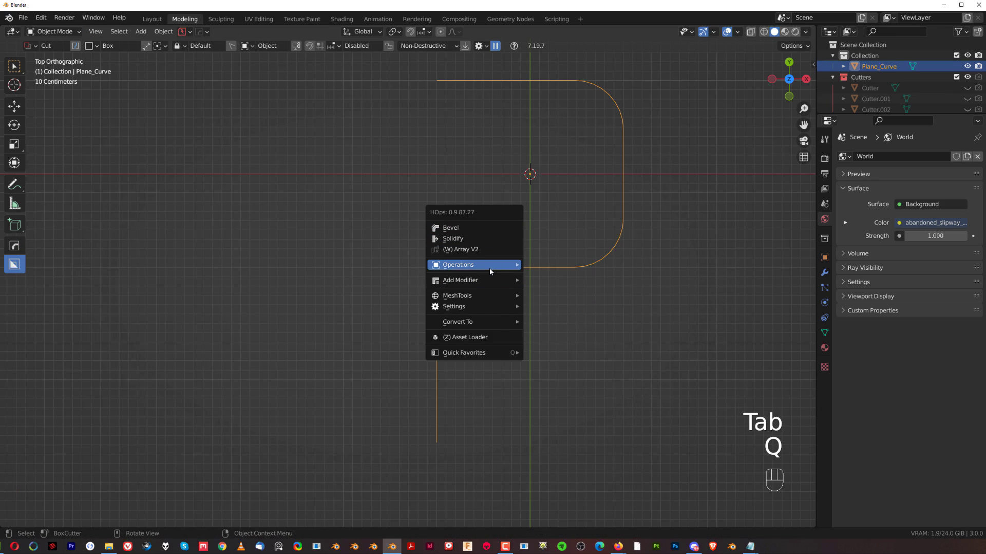
mouse_move(491, 271)
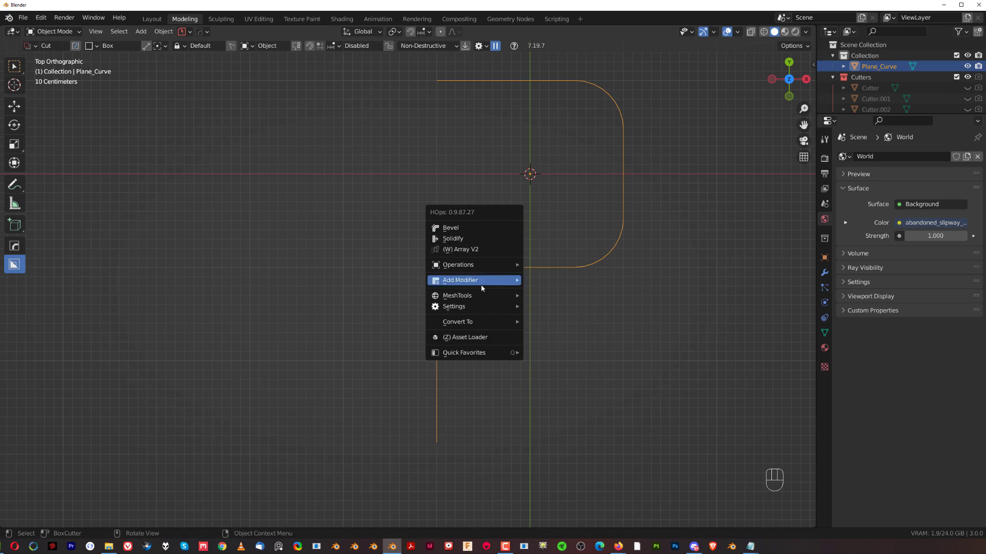
mouse_move(477, 299)
left_click(570, 398)
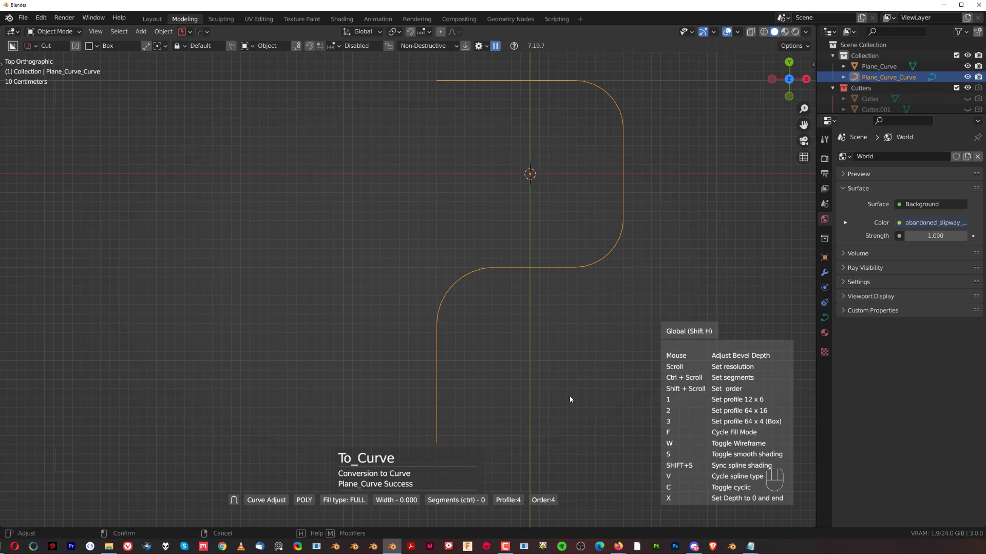
key("s")
key("1")
left_click(596, 402)
middle_click_drag(597, 400, 477, 319)
key("KP_5")
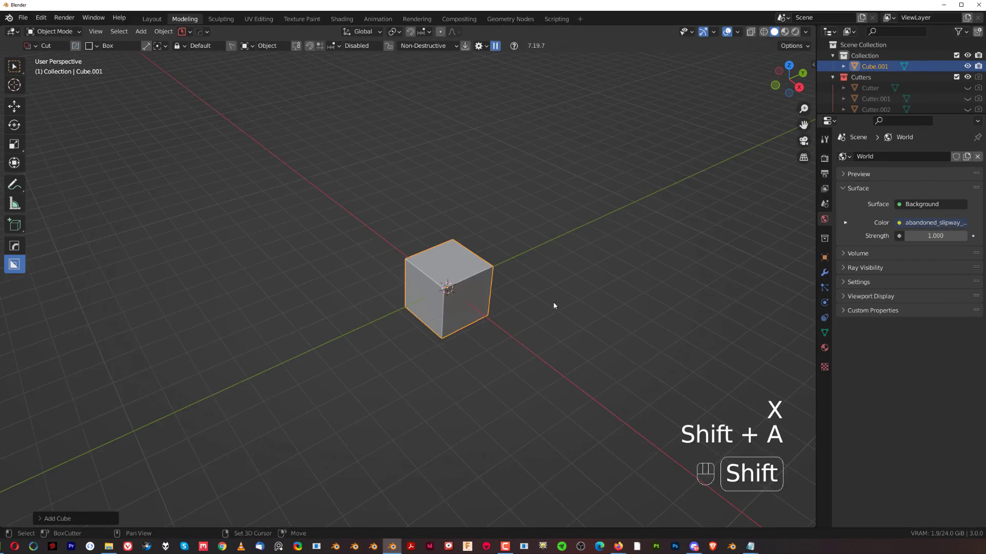
Array the cube along X with Array V2, using a count of 7 and a constant offset of about 4.65
middle_click_drag(554, 305, 431, 342)
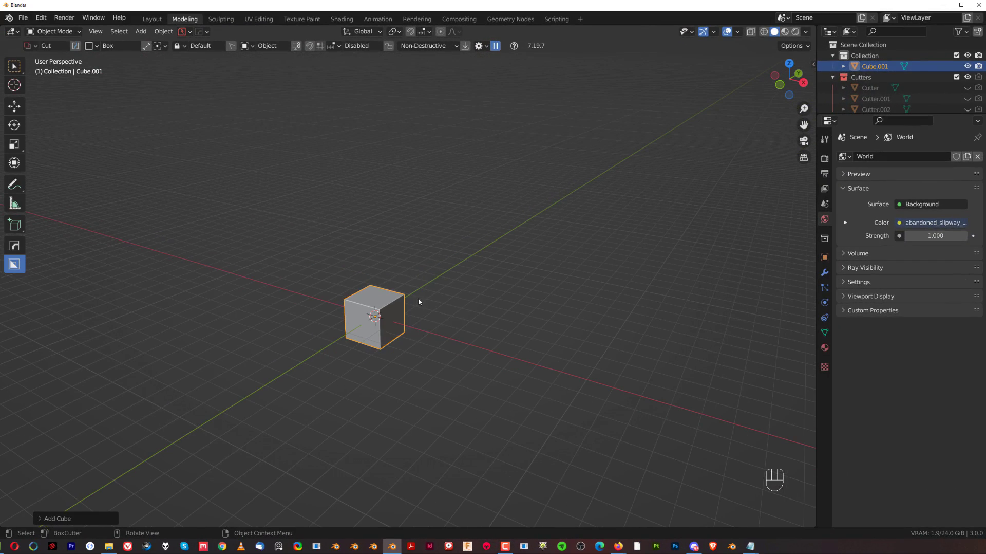
key("q")
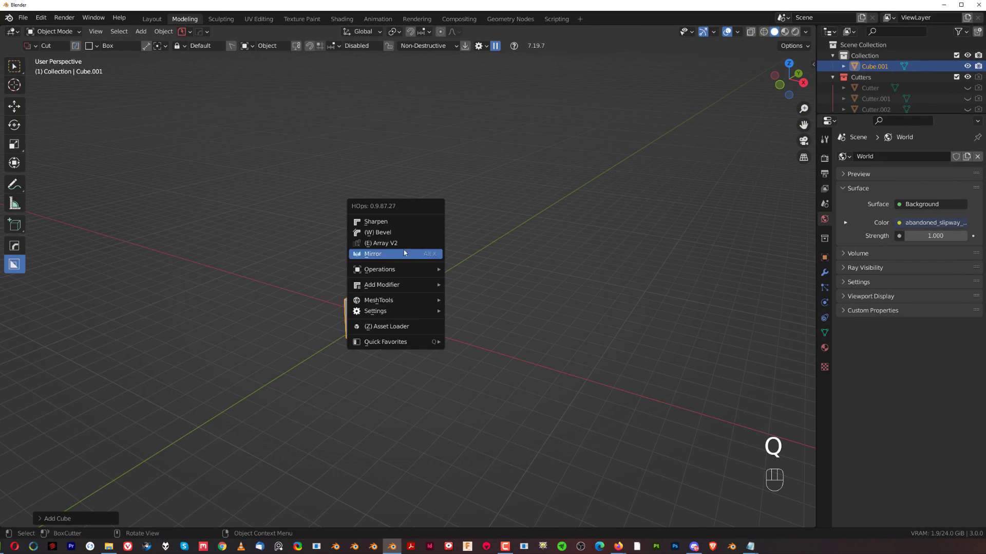
left_click(406, 245)
scroll(486, 268, "up", 5)
middle_click_drag(489, 290, 389, 219, "shift")
scroll(410, 218, "down", 5)
scroll(413, 220, "up", 1)
scroll(414, 223, "down", 1)
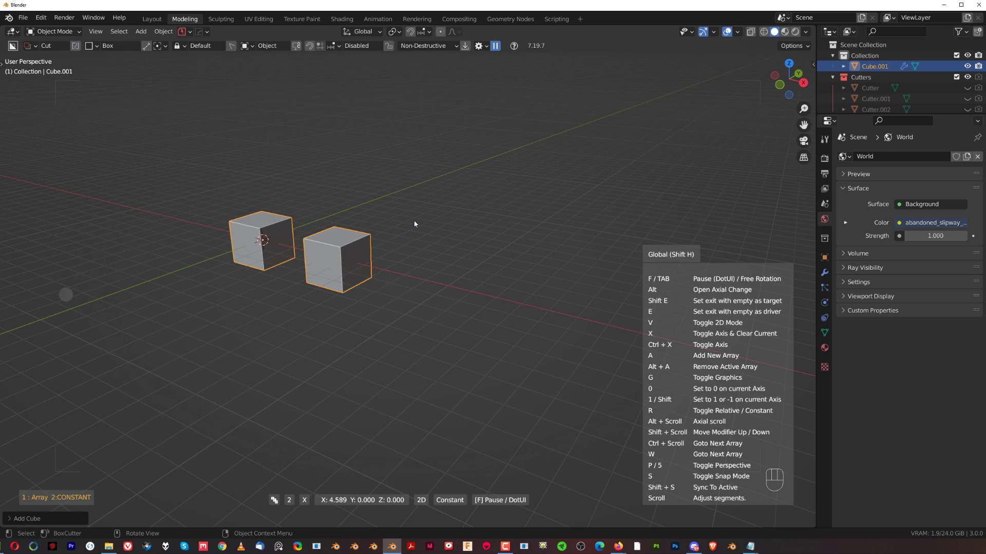
scroll(414, 224, "up", 3)
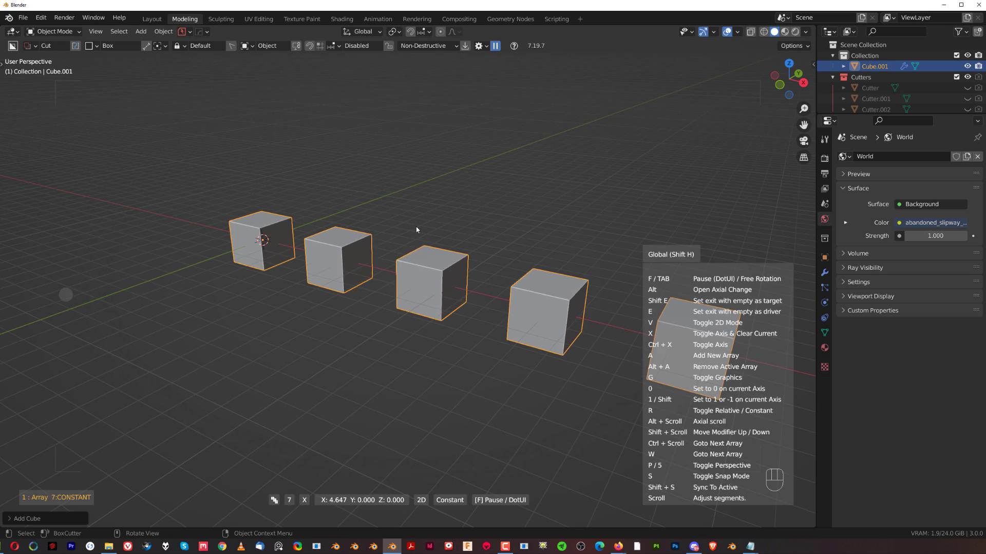
Add a second array along Y with a count of 7 and an offset of about 4.47, plus a third array along Z
key("a")
scroll(512, 192, "up", 5)
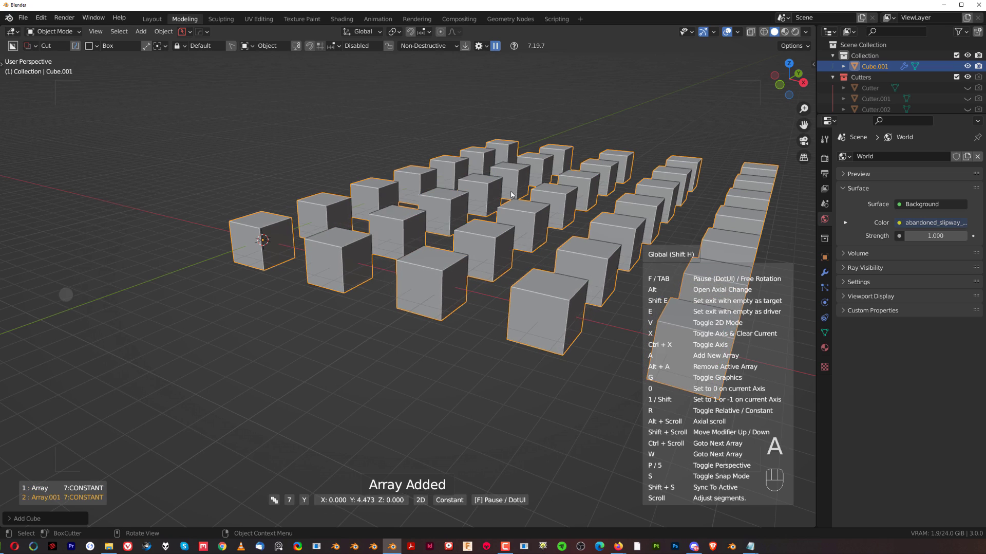
key("a")
scroll(521, 170, "up", 7)
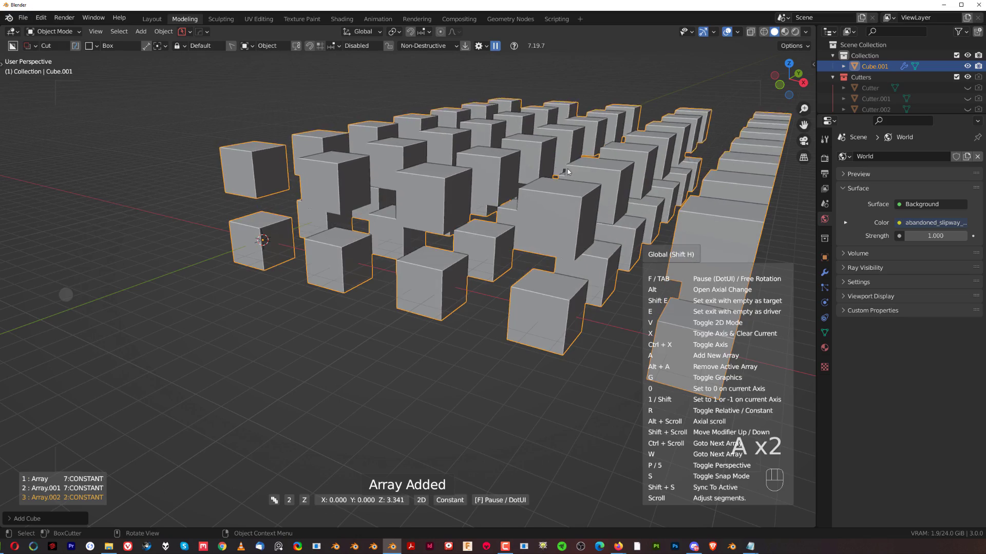
left_click(568, 172)
scroll(559, 183, "down", 7)
middle_click_drag(559, 183, 554, 221)
middle_click_drag(555, 221, 529, 283, "shift")
scroll(500, 293, "up", 3)
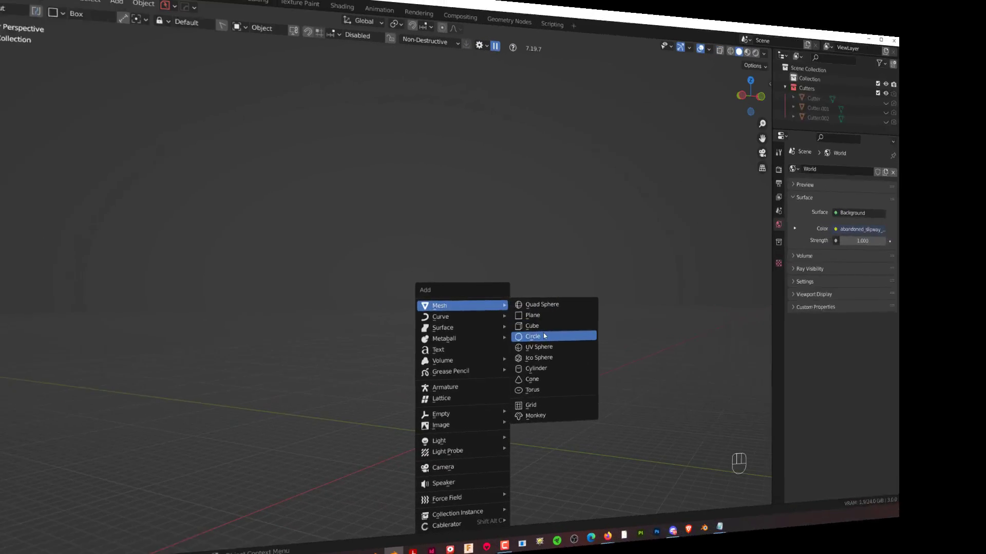
Add a mesh circle at the origin, scale it up to several times its size, and check its vertices in Edit Mode
left_click(538, 334)
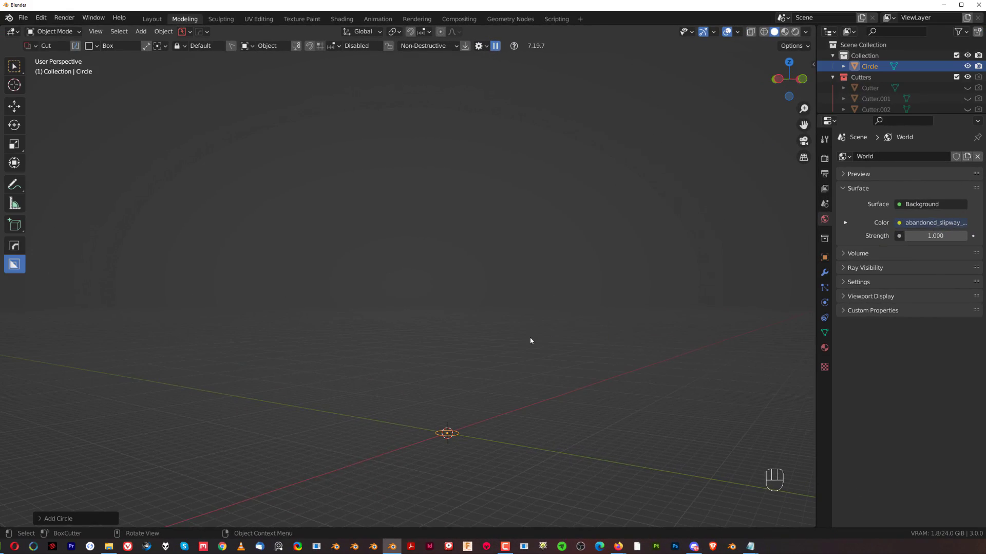
middle_click_drag(506, 268, 427, 296)
key("s")
left_click(519, 317)
mouse_move(519, 317)
middle_mouse_down()
mouse_move(533, 288)
mouse_move(536, 323)
middle_mouse_up()
key("Tab")
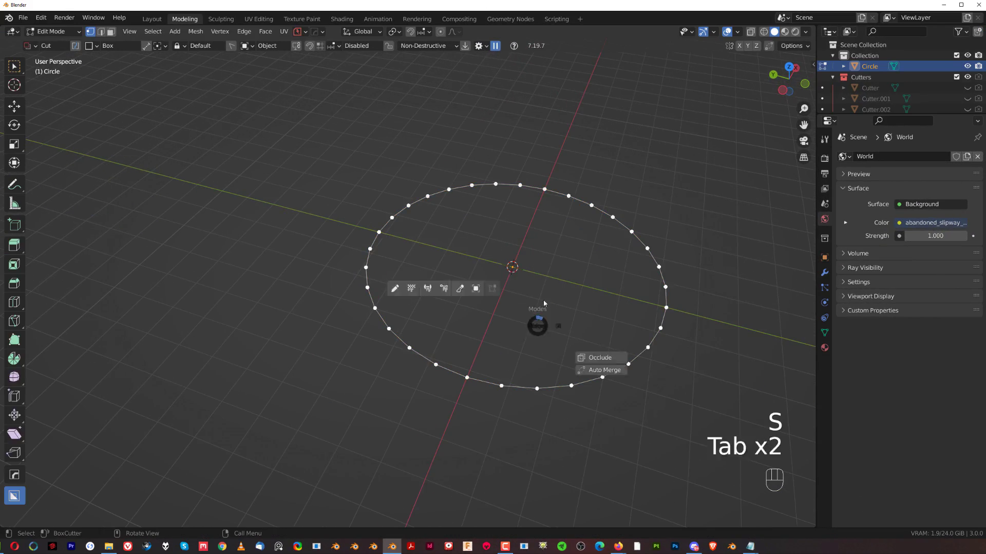
key("Tab")
Convert the scaled mesh circle to a curve
key("q")
mouse_move(564, 322)
left_click(603, 322)
middle_click_drag(523, 264, 427, 280, "shift")
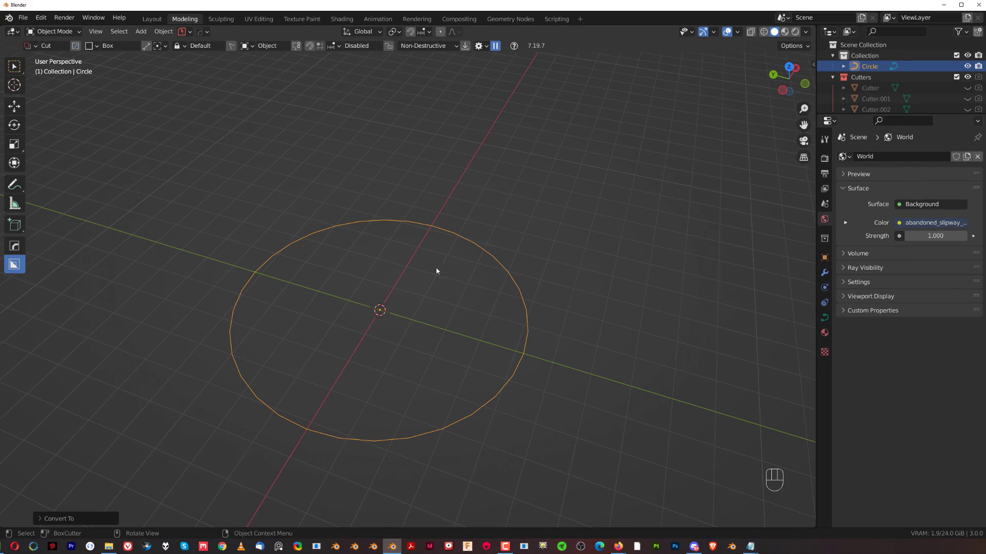
key("shift+a")
mouse_move(509, 247)
left_click(540, 278)
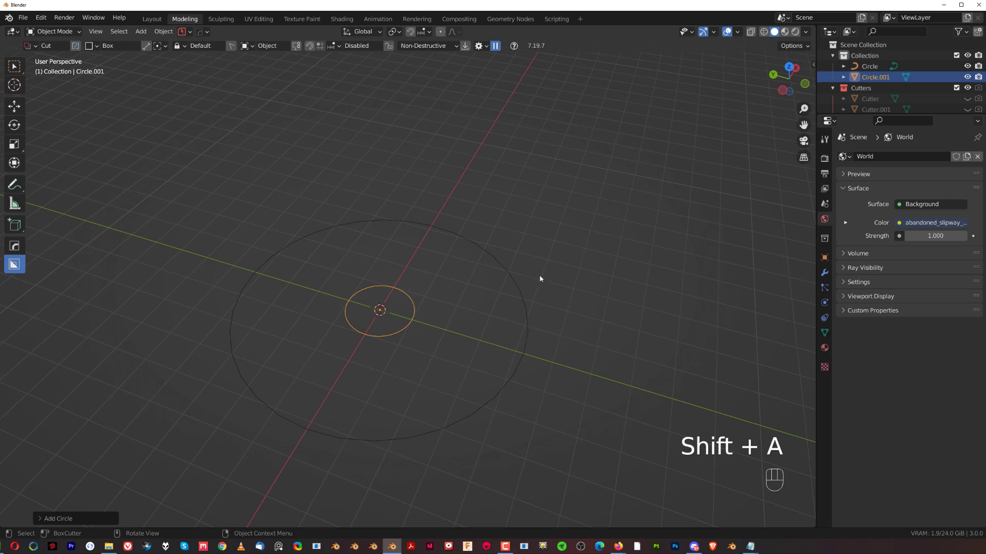
key("x")
Add a mesh cube at the origin inside the curve circle
key("shift+a")
mouse_move(483, 266)
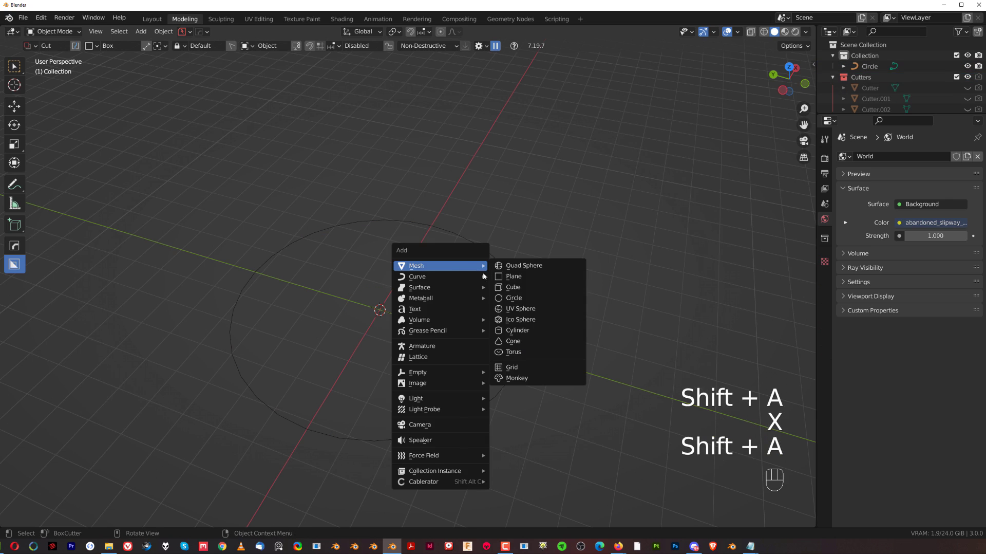
left_click(513, 287)
key("KP_5")
key("KP_5")
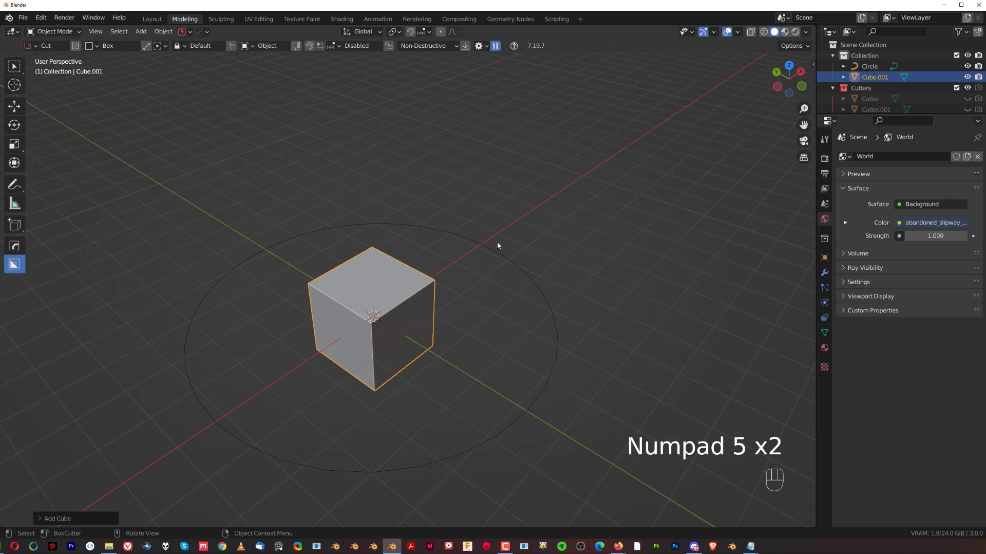
scroll(396, 287, "down", 2)
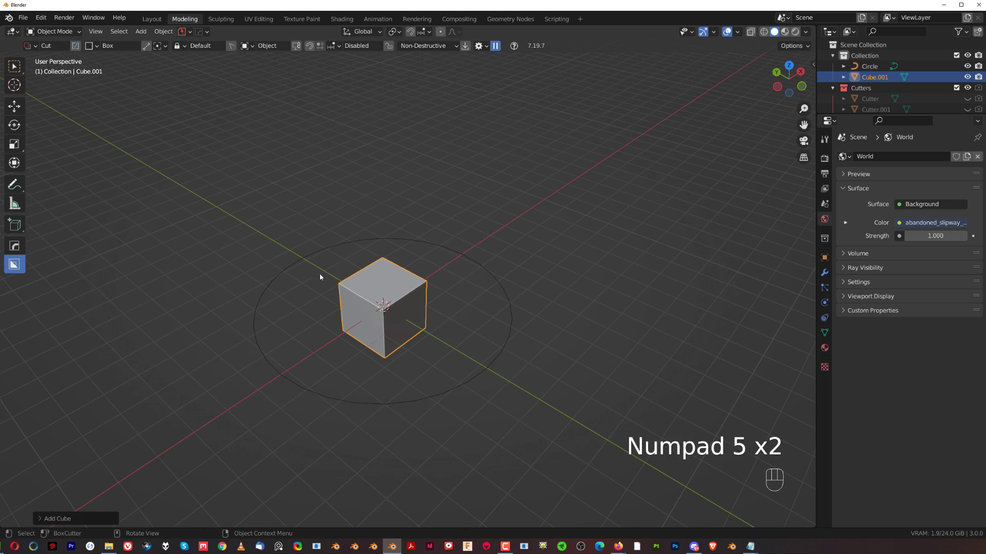
Add a Curve modifier to the cube with Hard Ops, using the circle curve as its target
left_click(488, 266, "shift")
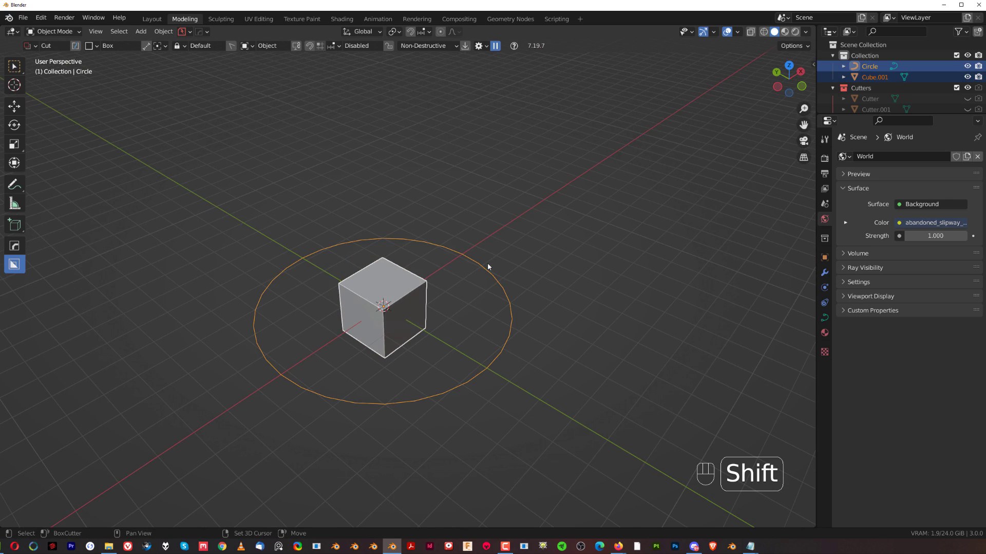
key("alt+w")
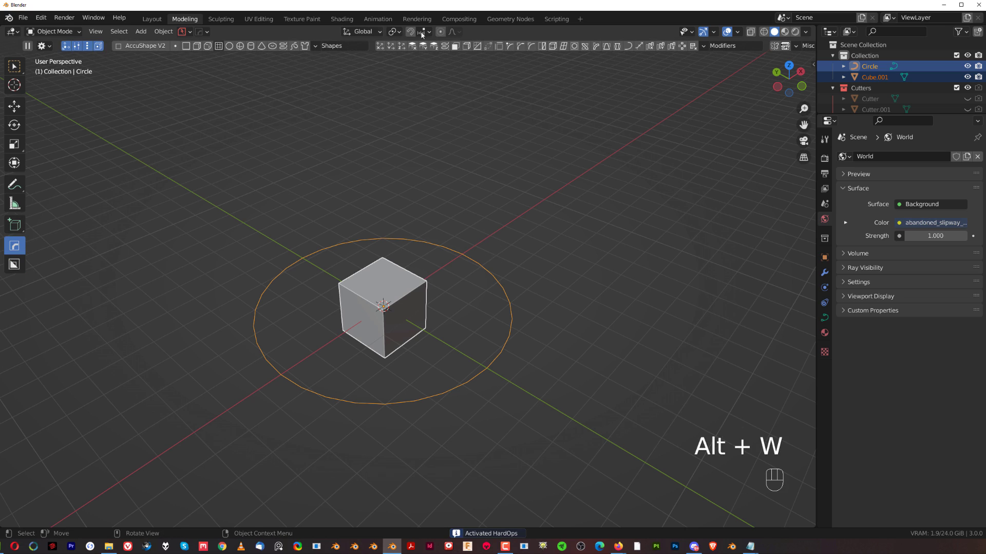
left_click(628, 51)
middle_click_drag(389, 229, 375, 235)
Move the curve-deformed cube along the global Z axis so that it travels around the circle
left_click(285, 231)
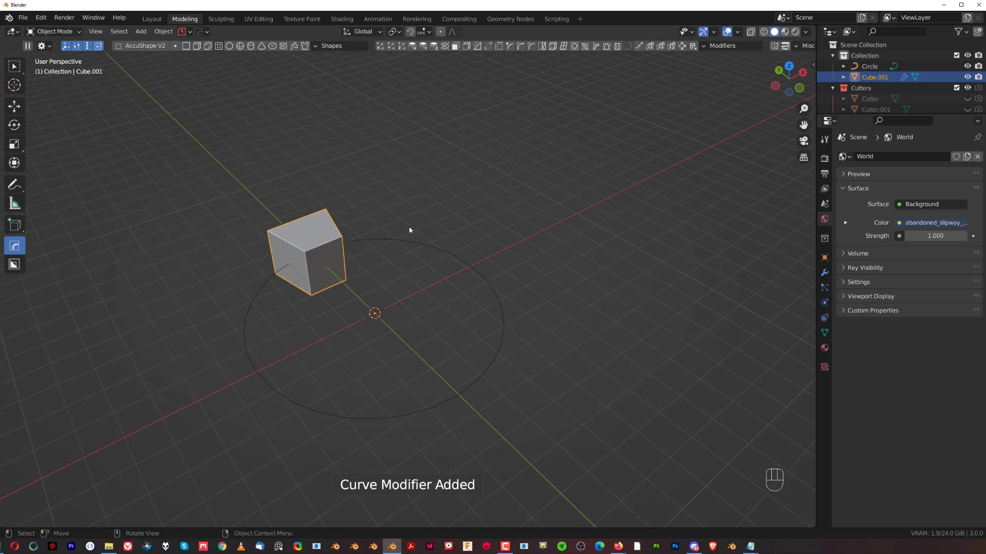
key("g")
key("z")
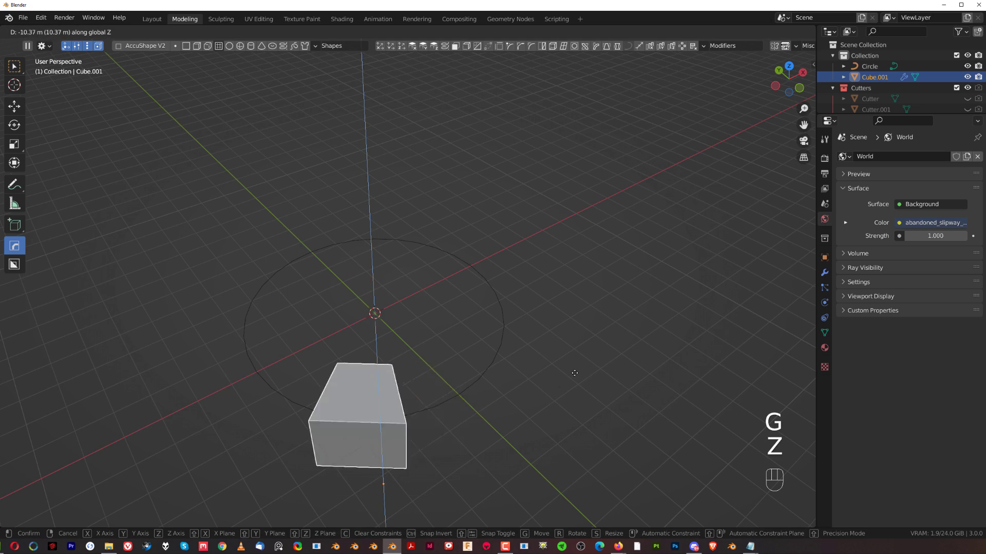
left_click(435, 250)
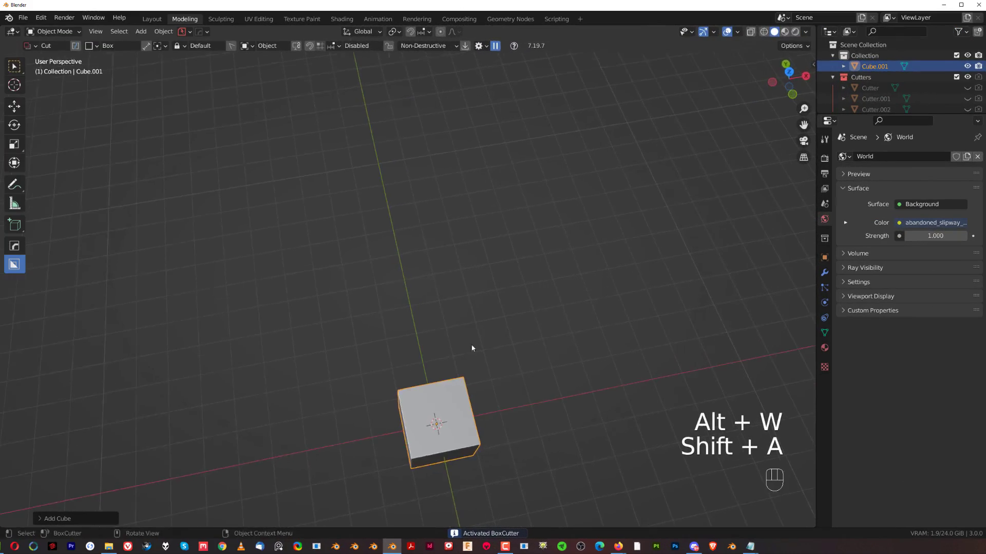
Draw a BoxCutter box cut across the new cube's upper edge and mirror it on X, Y and Z during extrusion
middle_click_drag(473, 346, 447, 262)
key("KP_5")
key("KP_5")
mouse_move(430, 257)
left_mouse_down()
mouse_move(465, 313)
mouse_move(479, 316)
left_mouse_up()
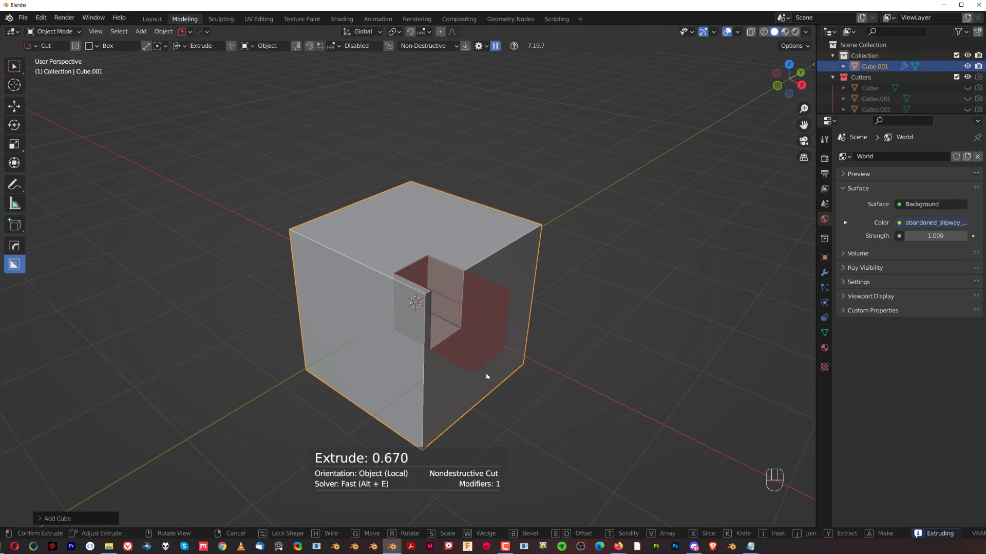
key("1")
key("2")
key("3")
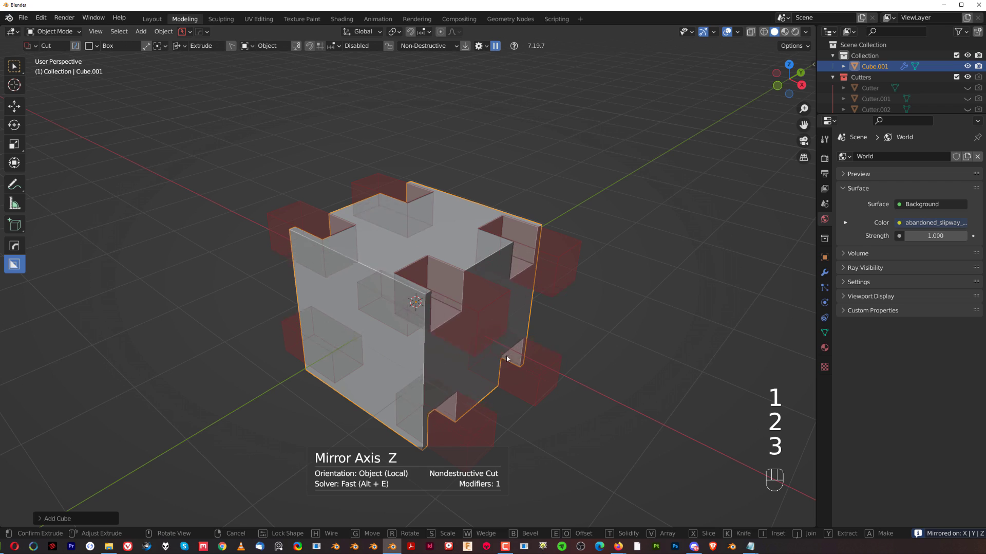
Toggle the cut's mirroring through different X, Y and Z combinations, finishing with all three axes enabled
key("3")
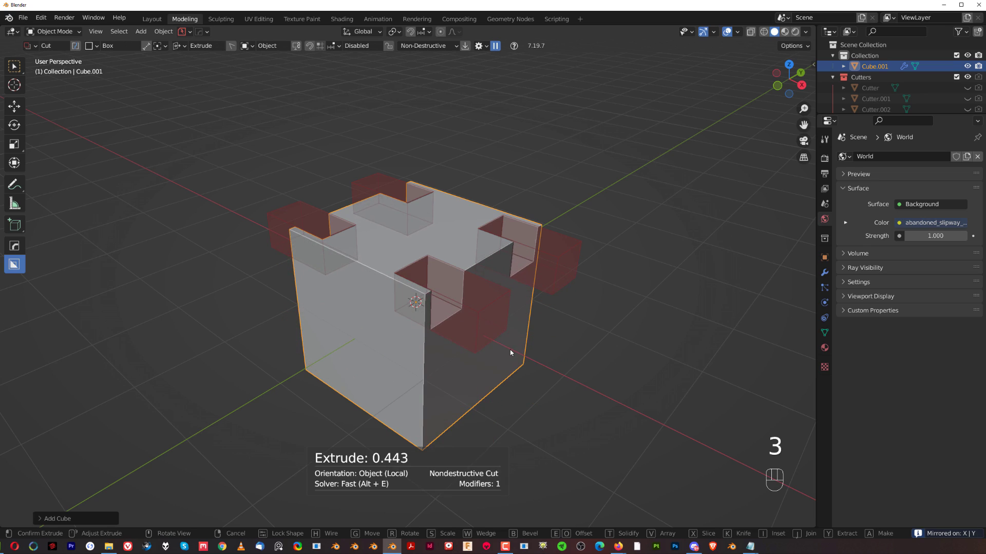
key("2")
key("1")
key("1")
key("2")
key("3")
key("2")
key("3")
key("2")
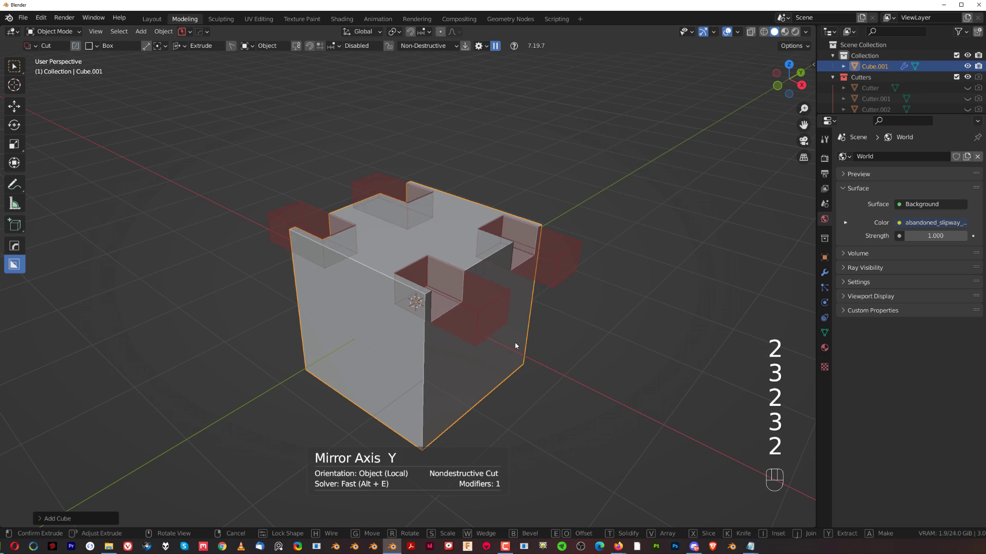
key("1")
key("2")
key("1")
key("4")
key("3")
key("3")
key("2")
key("1")
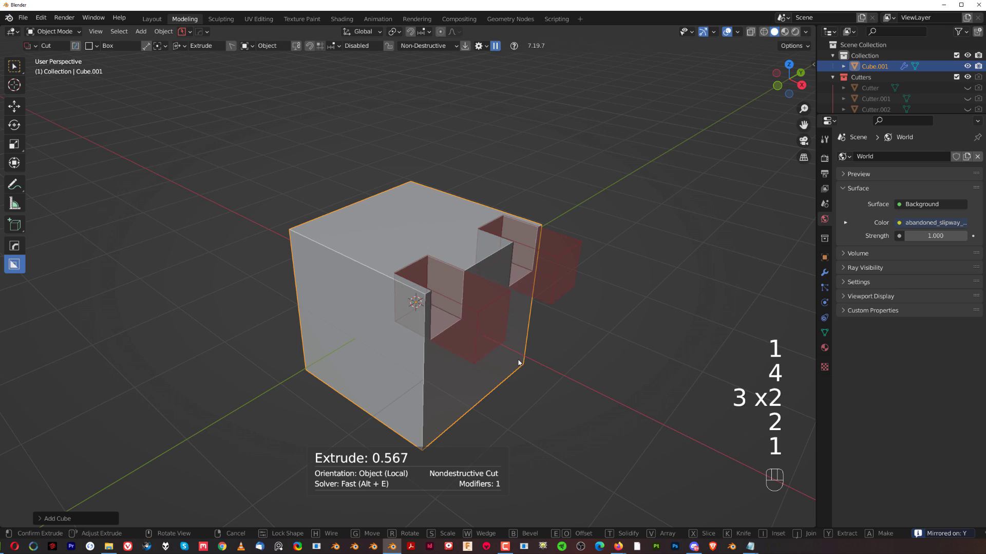
key("4")
key("3")
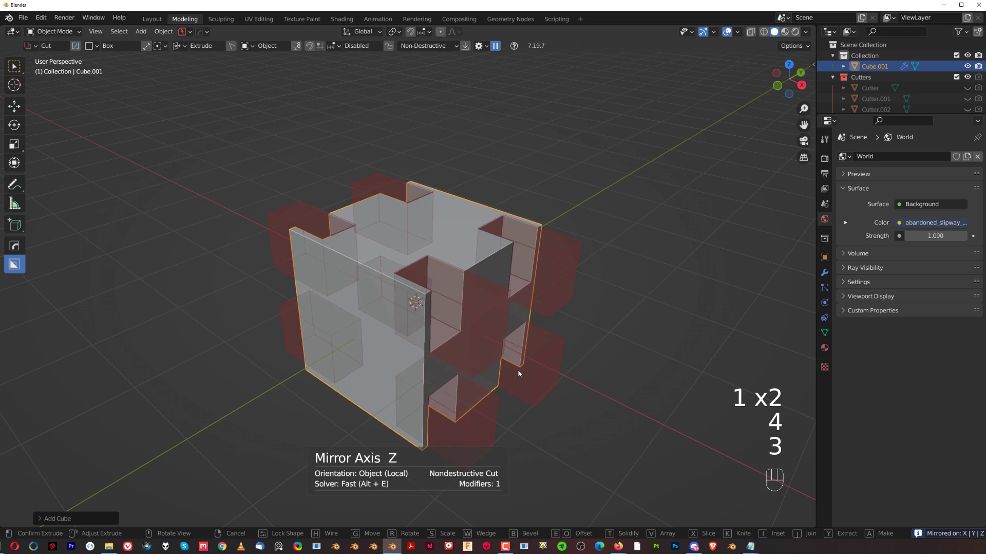
key("Tab")
key("Tab")
key("Tab")
key("Tab")
key("Tab")
key("Tab")
key("Tab")
key("shift")
middle_click_drag(367, 311, 424, 274)
scroll(452, 262, "up", 1)
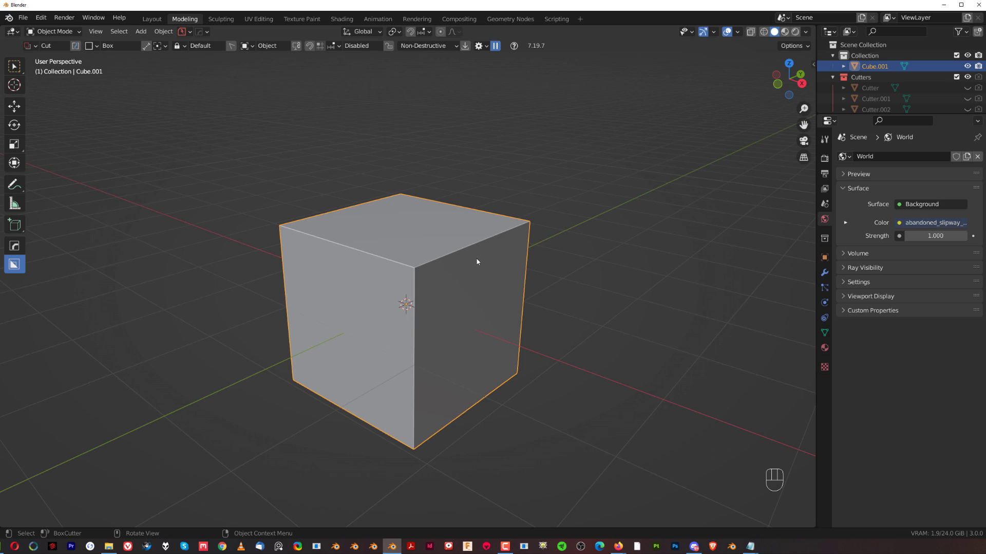
key("Tab")
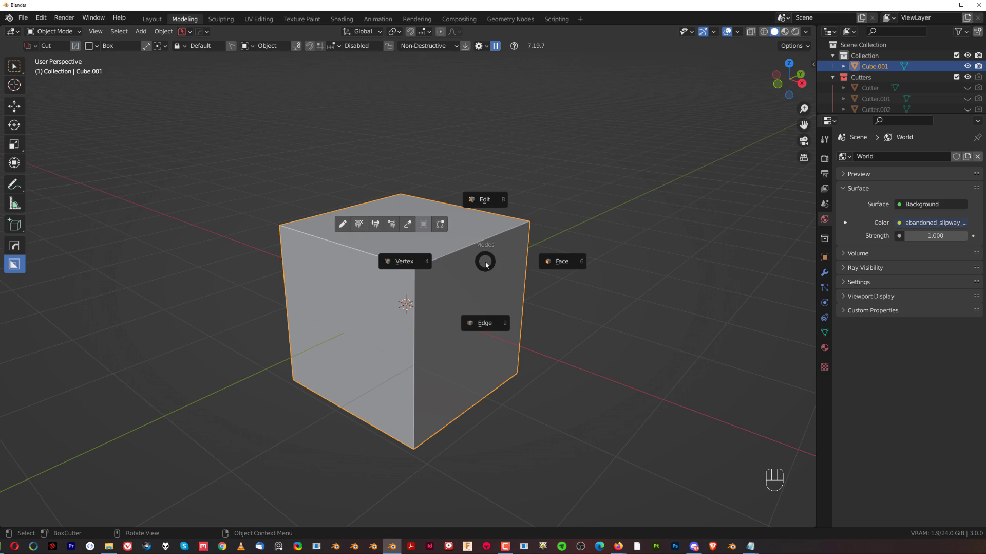
key("Tab")
key("Tab")
key("Tab")
key("Tab")
key("Tab")
key("Tab")
key("Tab")
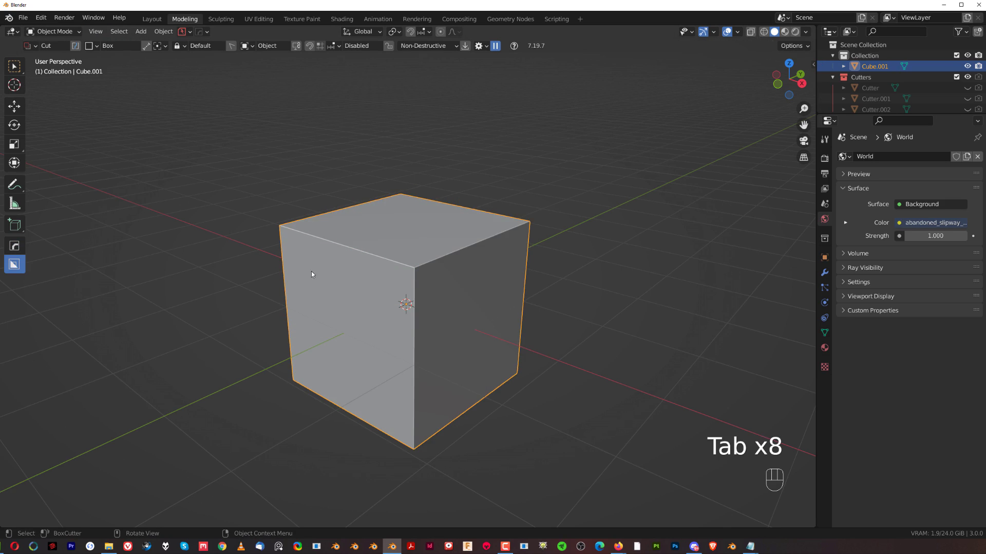
scroll(478, 264, "up", 1)
key("Tab")
key("Tab")
scroll(445, 245, "down", 3)
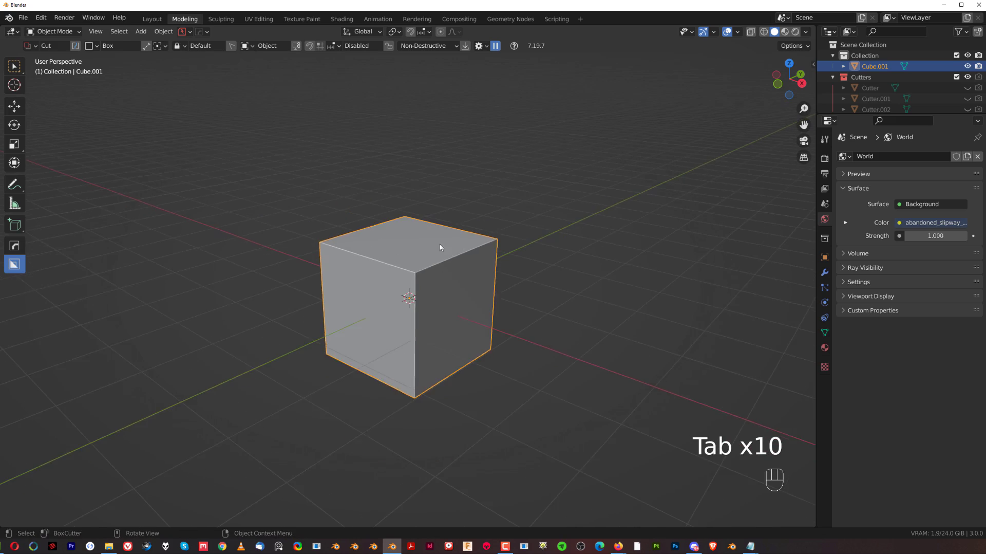
scroll(483, 247, "up", 2)
mouse_move(438, 259)
middle_mouse_down()
mouse_move(342, 258)
mouse_move(386, 283)
mouse_move(446, 262)
middle_mouse_up()
scroll(419, 282, "down", 2)
scroll(419, 282, "up", 2)
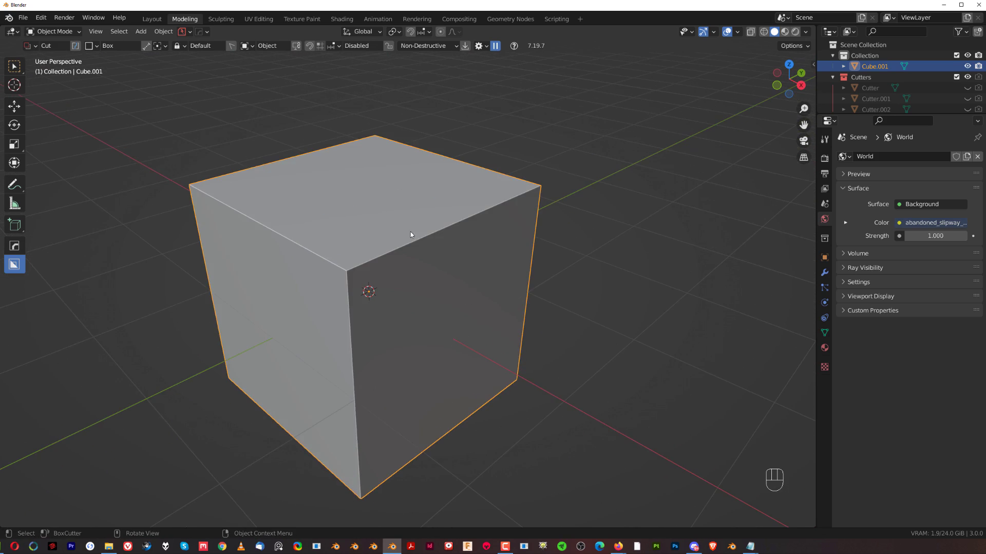
scroll(424, 264, "down", 3)
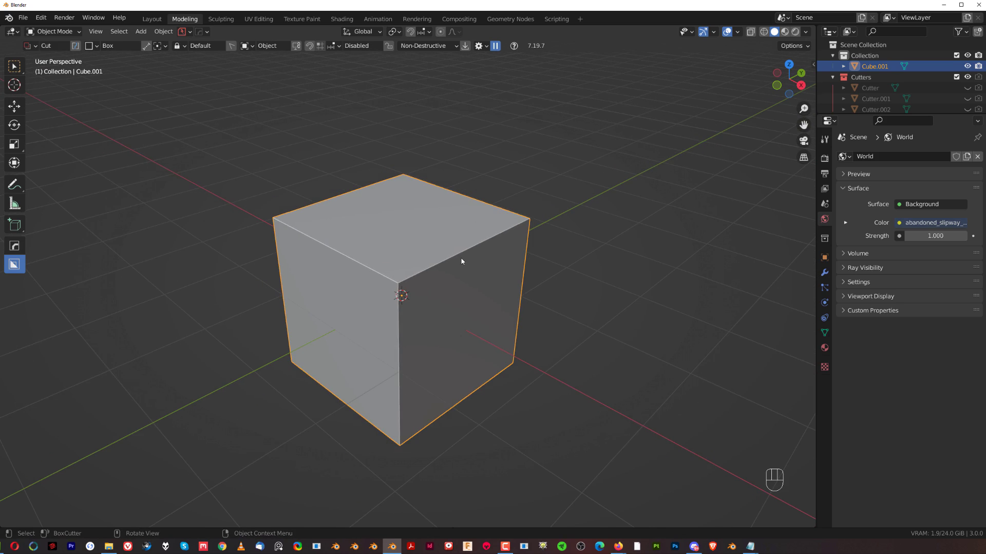
Enter vertex editing on the cube and extrude a stray vertex from one of its top corners
key("Tab")
scroll(286, 276, "down", 3)
left_click(403, 283)
key("e")
key("r")
key("r")
key("r")
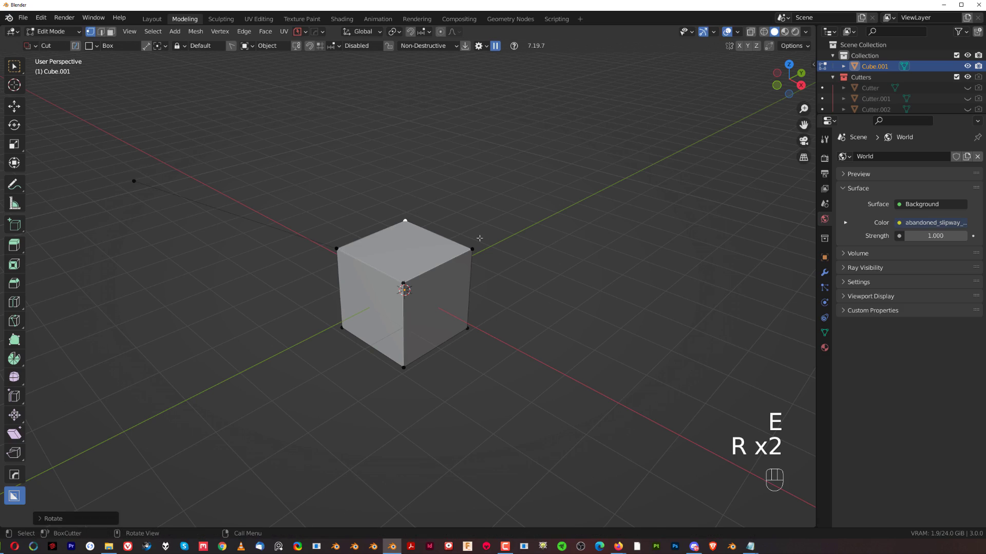
Subdivide the cube's front top edge once in edge mode and return to vertex mode
left_click(471, 249)
key("Tab")
right_click(448, 256)
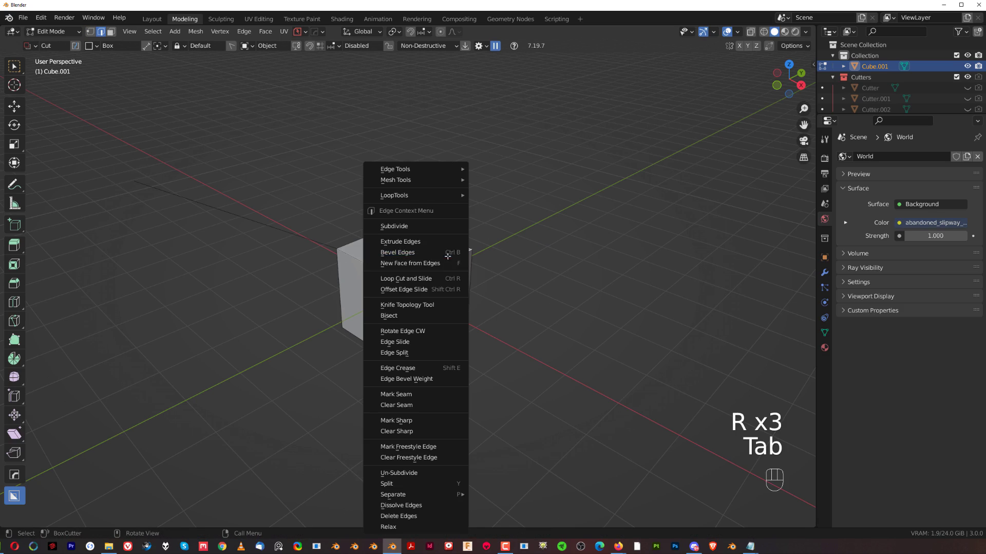
left_click(423, 226)
scroll(425, 227, "up", 3)
key("Tab")
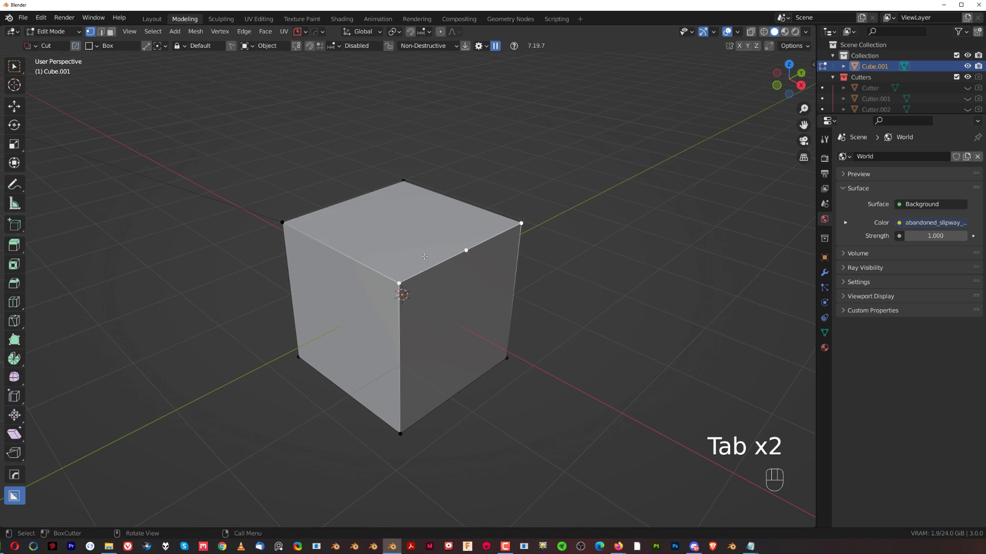
Apply a vertex bevel to the subdivided top edge to create a row of redundant vertices along it
key("ctrl+shift+b")
left_click(800, 159)
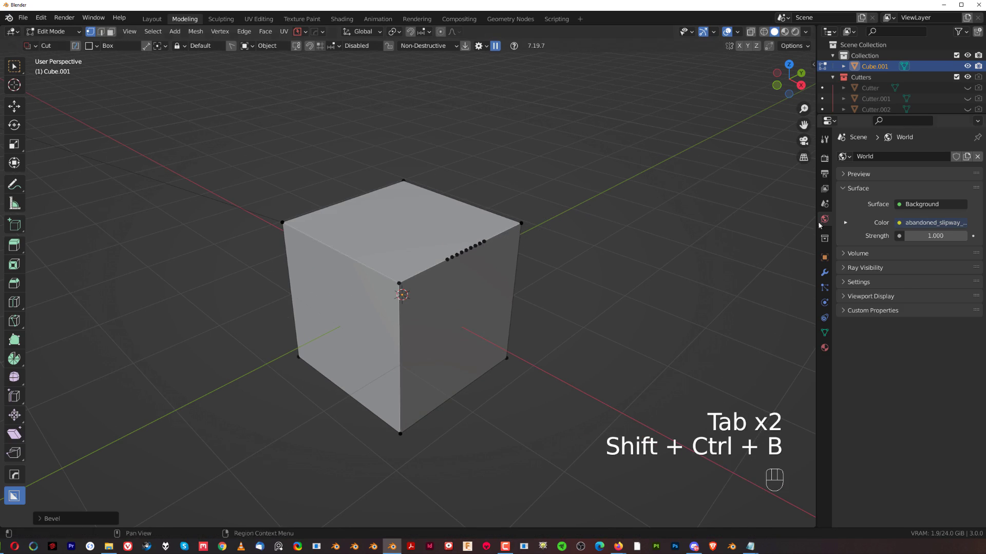
middle_click_drag(526, 240, 511, 228)
Run the MACHIN3 Clean Up operation to remove the redundant and stray vertices from the cube
left_click(441, 256)
middle_click_drag(657, 272, 491, 261)
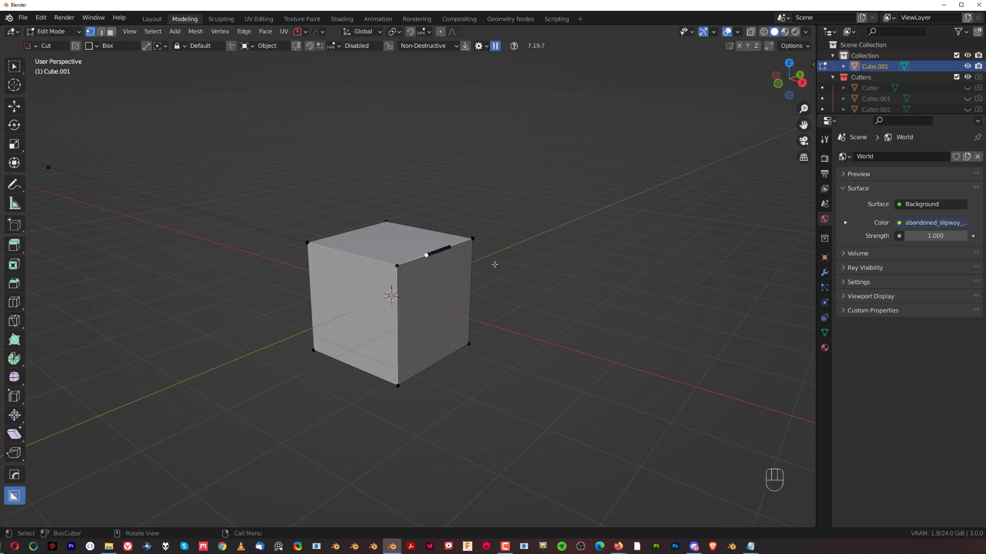
key("3")
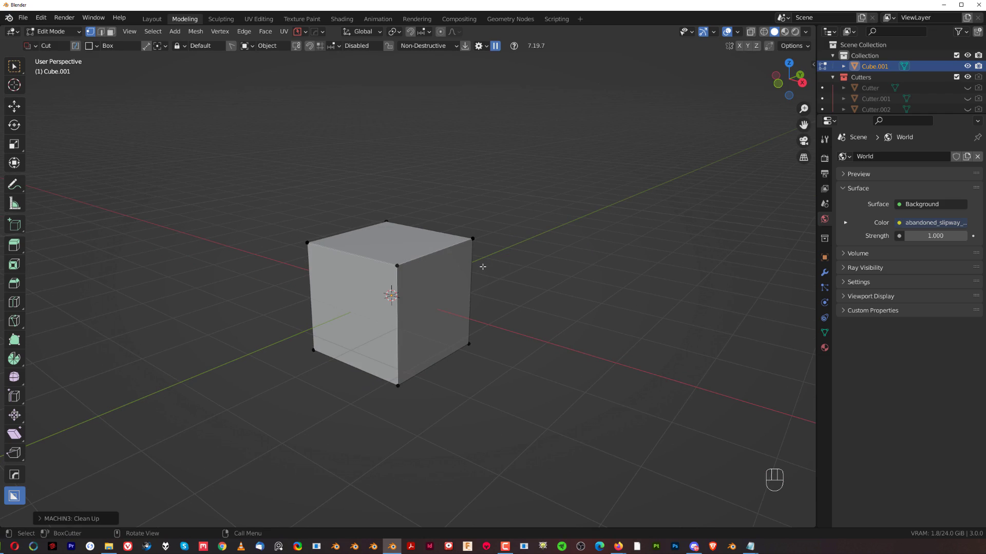
middle_click_drag(474, 291, 480, 149)
Return to Object Mode and run the Hard Ops Clean Mesh operation on the cube
key("Tab")
key("q")
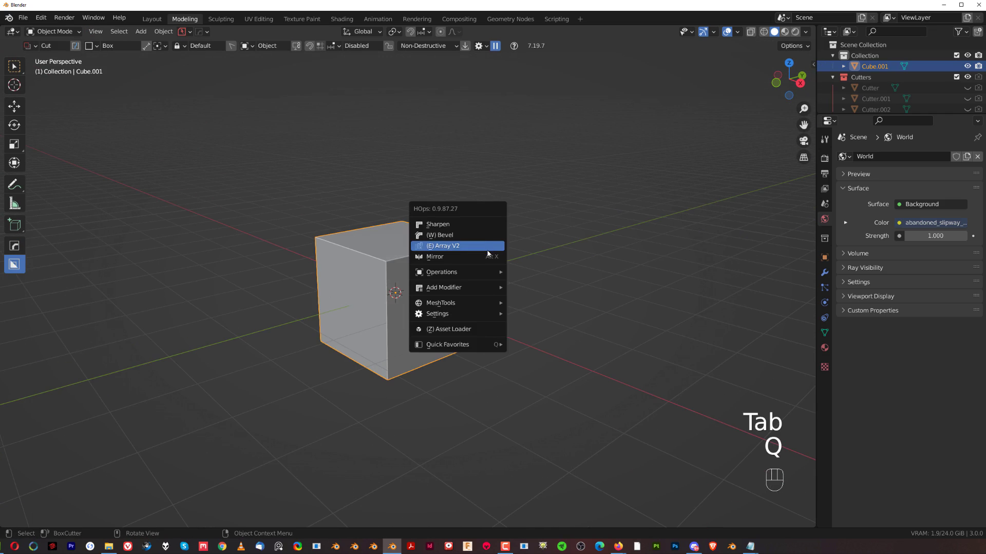
mouse_move(482, 278)
left_click(555, 362)
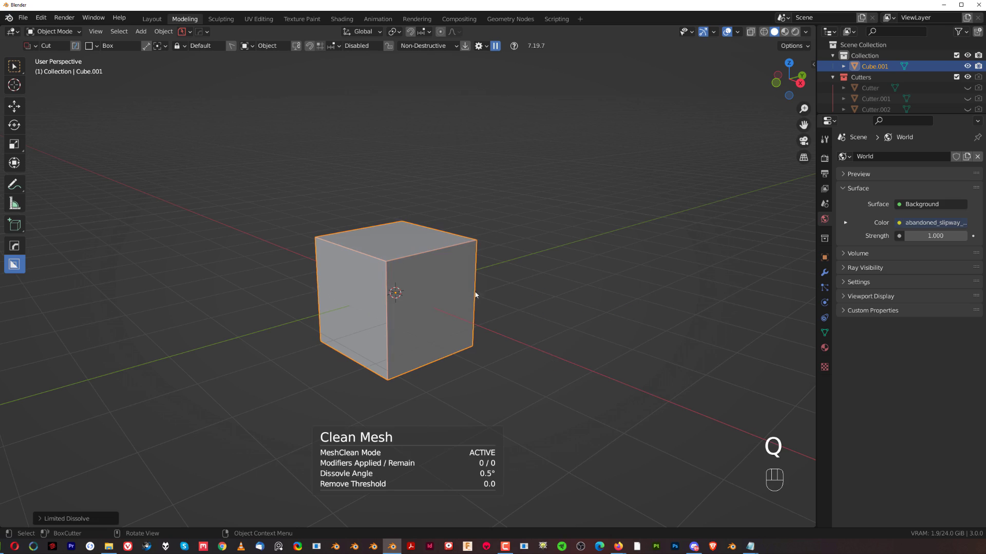
Run the 3D-Print Make Manifold clean-up on the selected cube
scroll(401, 268, "up", 2)
middle_click_drag(400, 285, 356, 269, "shift")
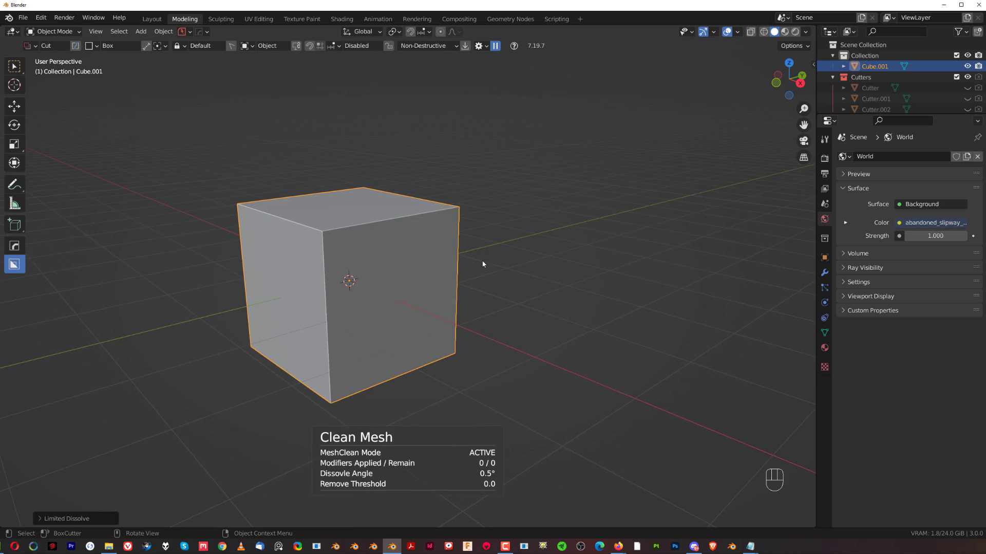
key("n")
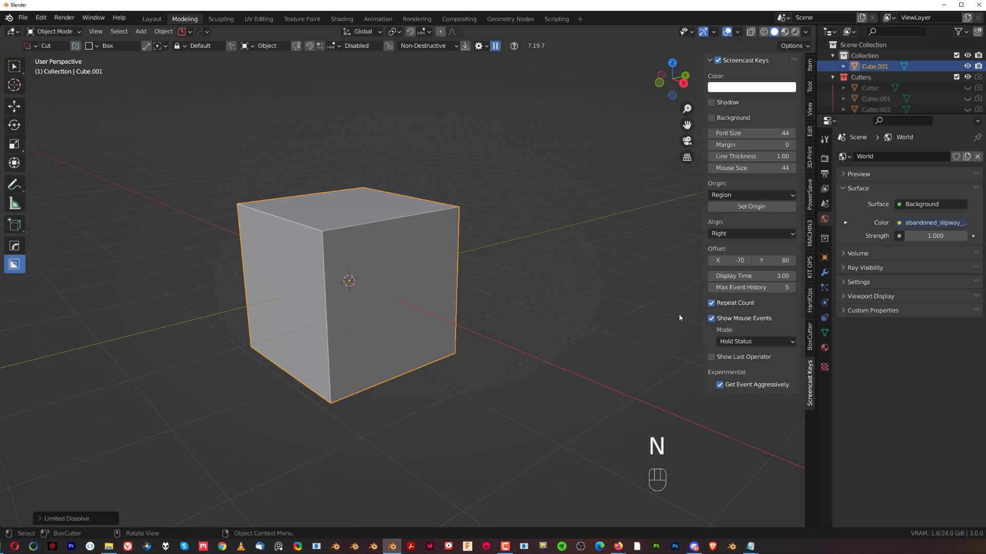
left_click(811, 156)
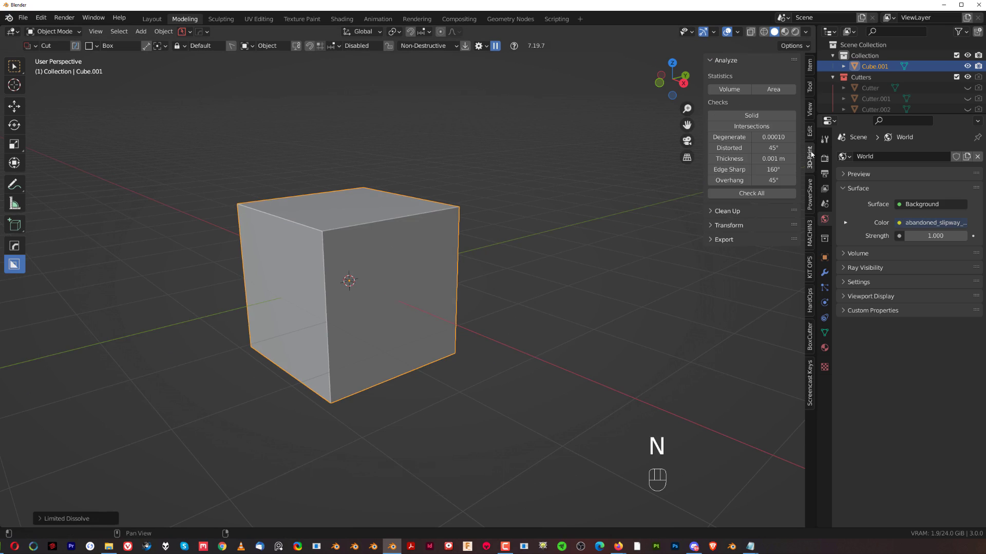
left_click(727, 211)
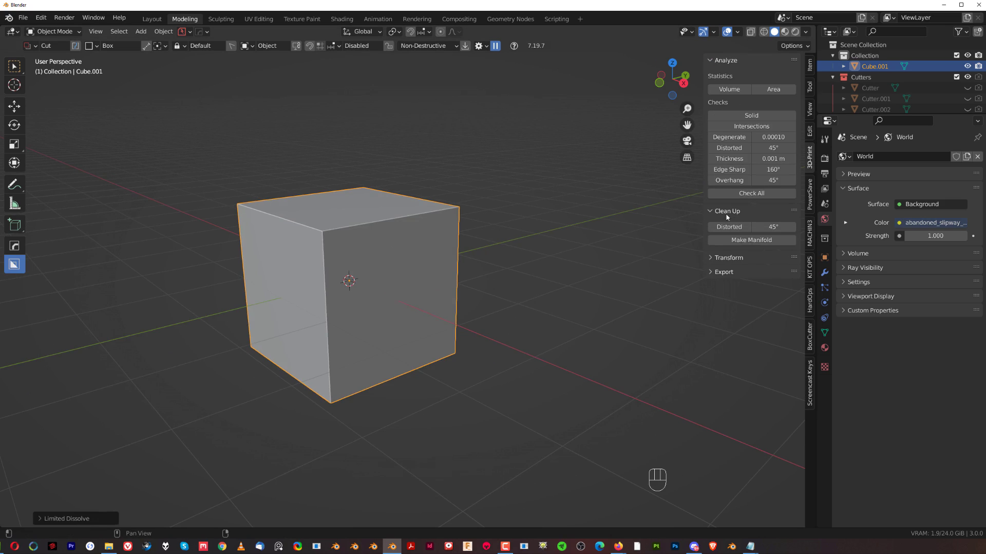
left_click(753, 242)
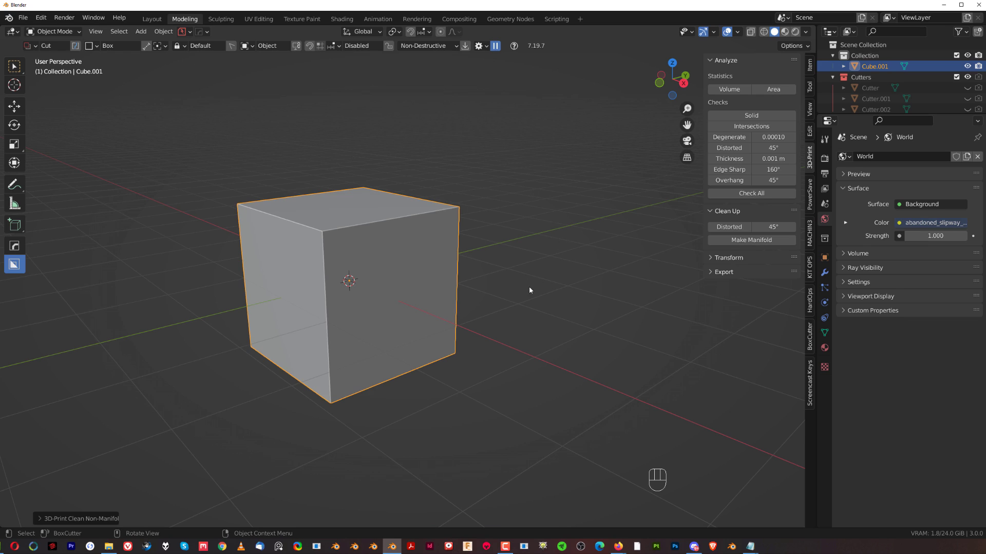
middle_click_drag(554, 194, 497, 205)
scroll(452, 241, "down", 2)
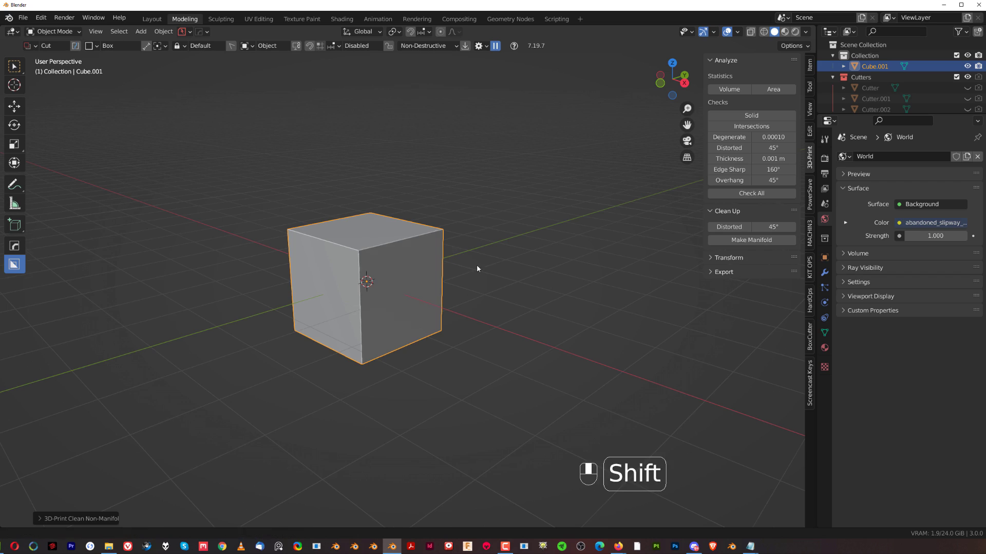
middle_click_drag(474, 263, 475, 261, "shift")
scroll(448, 279, "up", 3)
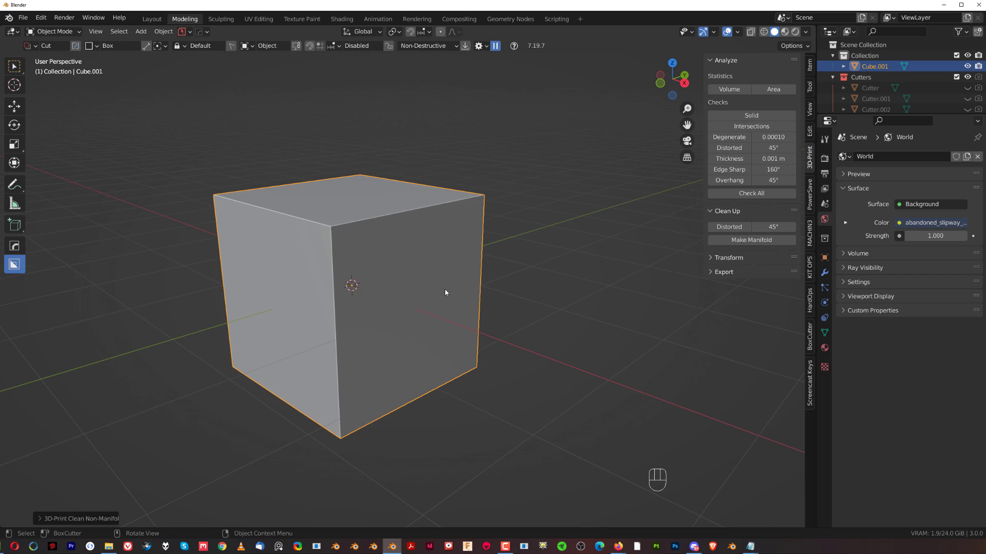
scroll(424, 275, "down", 2)
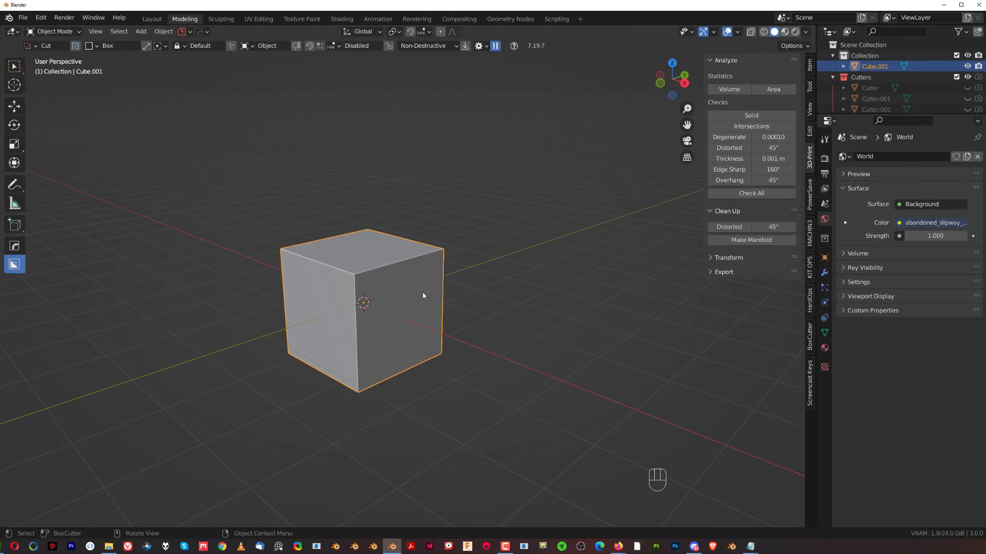
In Edit Mode, move several corner vertices of the cube freely out of position to distort its shape
key("Tab")
left_click(364, 276)
middle_click_drag(369, 278, 450, 353)
middle_click_drag(386, 305, 280, 240, "shift")
scroll(478, 324, "down", 2)
key("g")
left_click(376, 287)
middle_click_drag(262, 314, 420, 270, "shift")
key("g")
left_click(363, 321)
middle_click_drag(364, 321, 462, 313)
key("g")
left_click(593, 272)
Straighten the top face's near edge by aligning its displaced vertex with the neighbouring corner using MACHIN3 Align
middle_click_drag(594, 273, 619, 278)
scroll(523, 284, "up", 2)
scroll(619, 278, "down", 1)
key("grave")
middle_click_drag(508, 260, 468, 314, "shift")
key("KP_5")
scroll(475, 280, "up", 2)
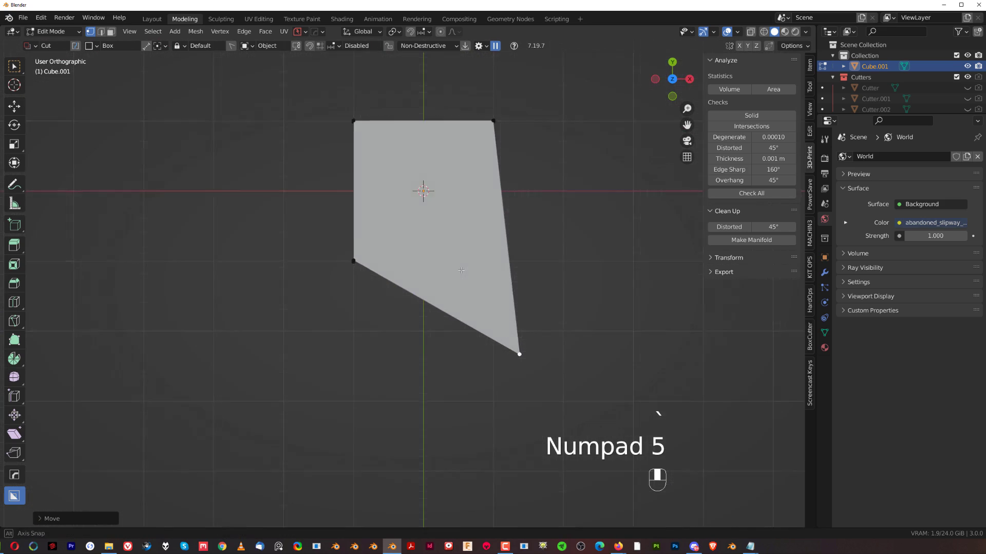
middle_click_drag(475, 280, 515, 378)
key("shift")
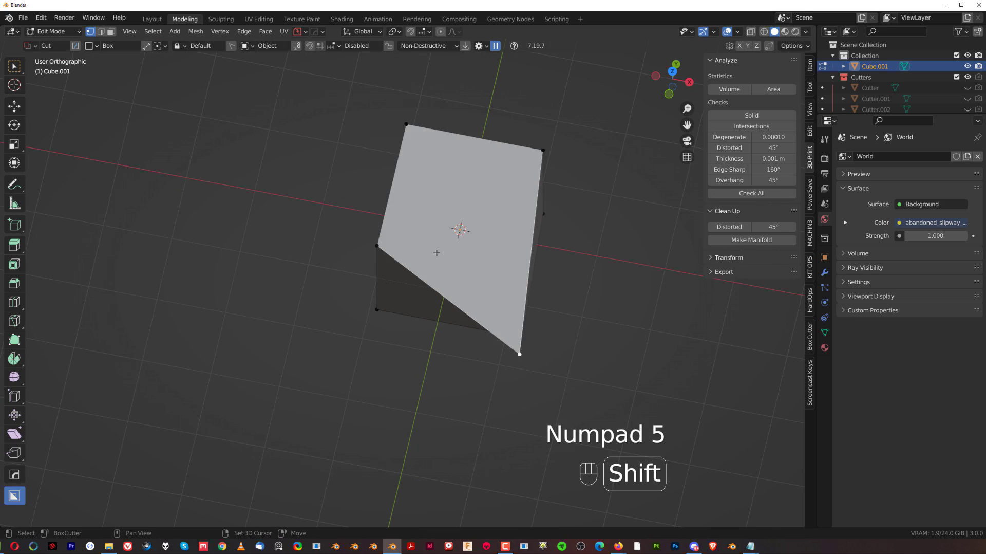
left_click(376, 237, "shift")
key("alt+a")
left_click(517, 227)
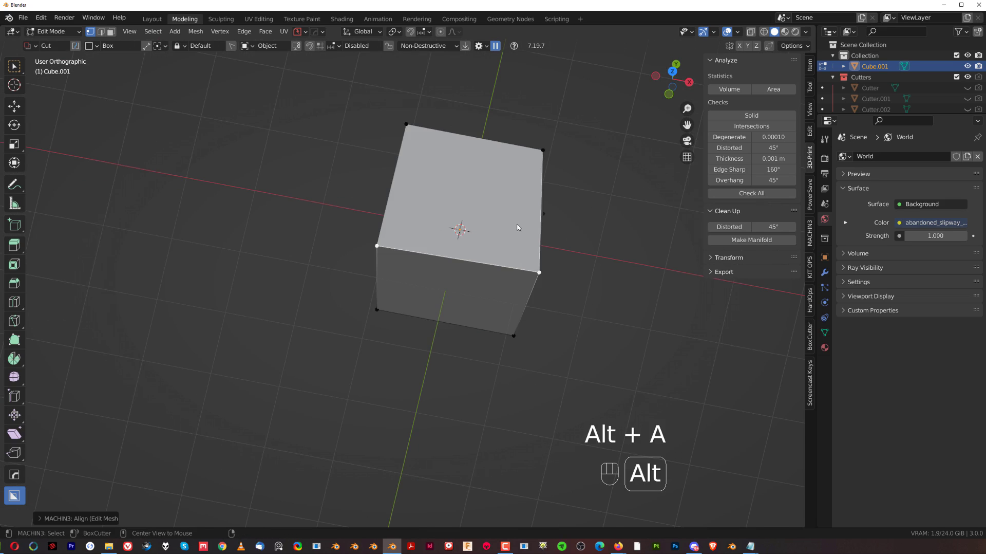
In the Right orthographic view, align the vertices of one side into a straight vertical line with MACHIN3 Align
middle_click_drag(563, 260, 462, 248)
key("grave")
left_click(480, 156)
left_click(497, 258)
key("alt+a")
left_click(536, 298)
scroll(536, 299, "up", 3)
middle_click_drag(550, 308, 615, 237)
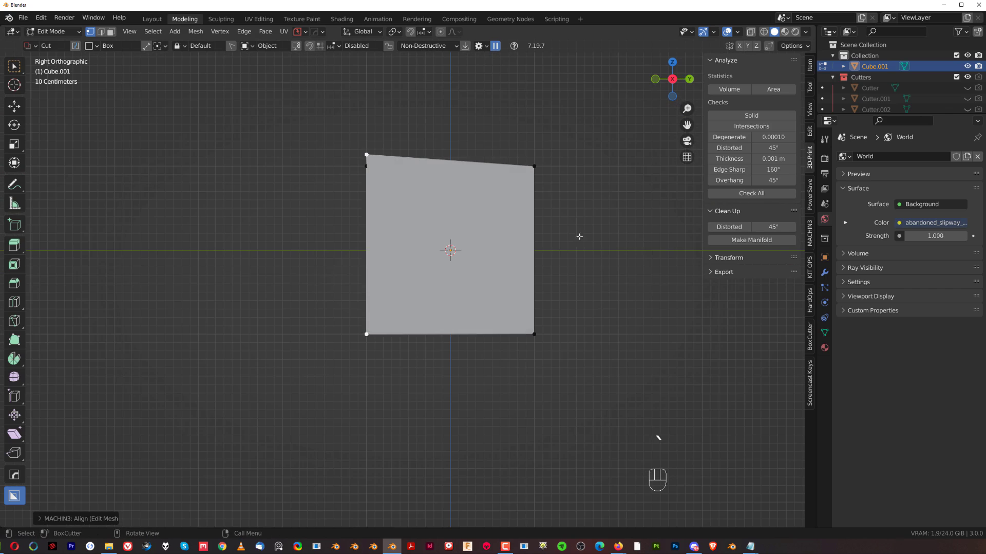
Align the upper corner vertices of the cube level with each other and return to Object Mode
left_click(363, 163)
left_click(535, 167, "shift")
key("alt+a")
key("alt+a")
key("Tab")
middle_click_drag(609, 401, 388, 167)
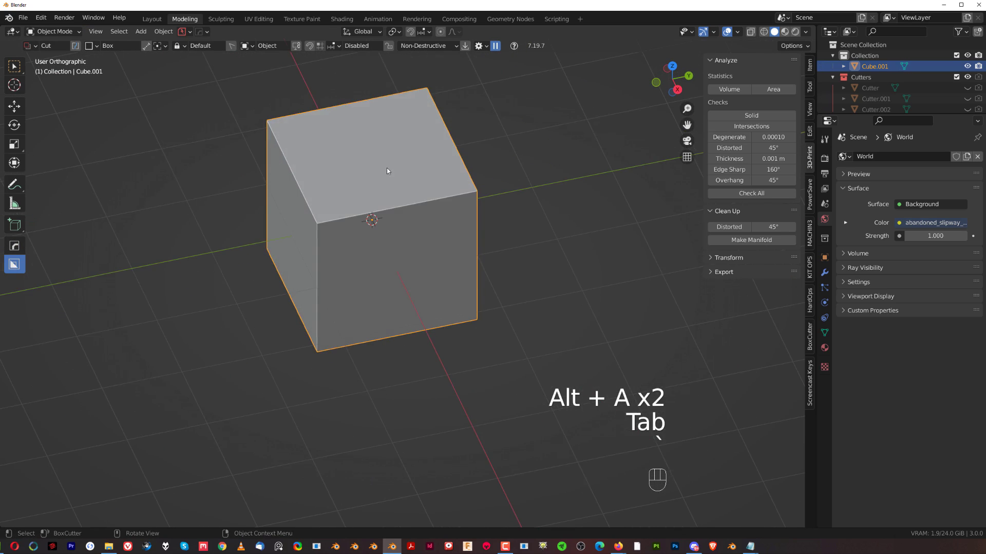
Return to perspective and Edit Mode, and switch the MACHIN3 Align mode to Axes and back to View
key("KP_5")
middle_click_drag(471, 216, 357, 200)
middle_click_drag(410, 243, 425, 257, "shift")
key("Tab")
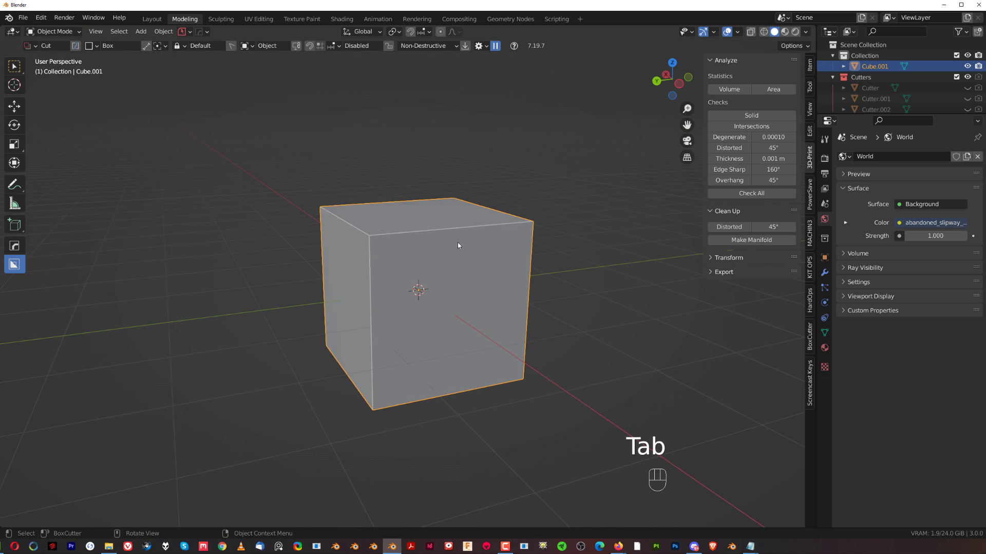
key("Tab")
key("alt+a")
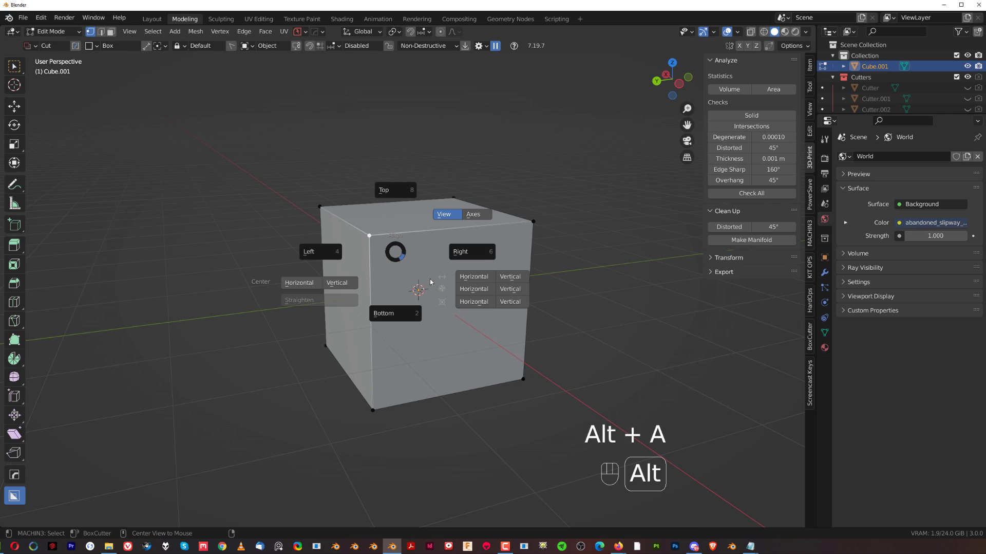
left_click(483, 220)
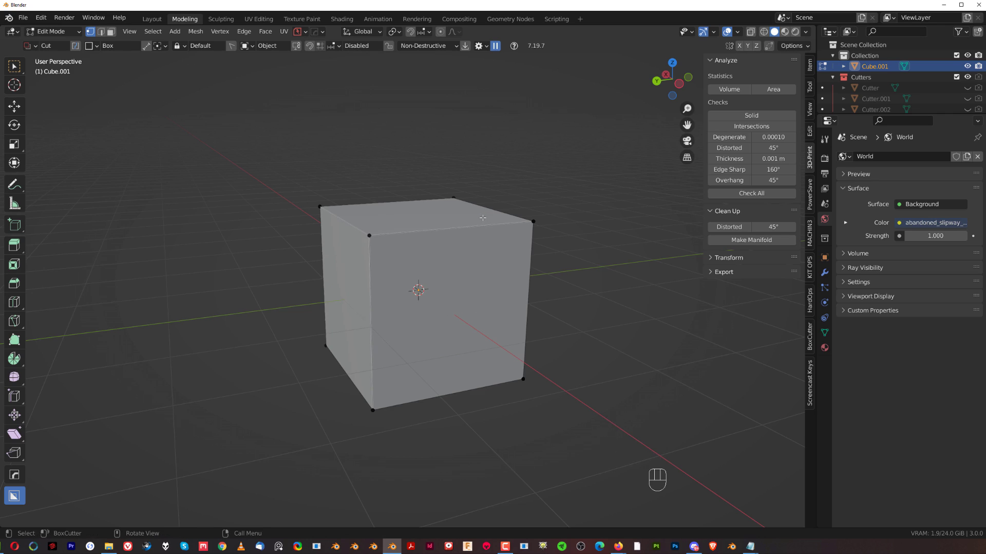
key("alt+a")
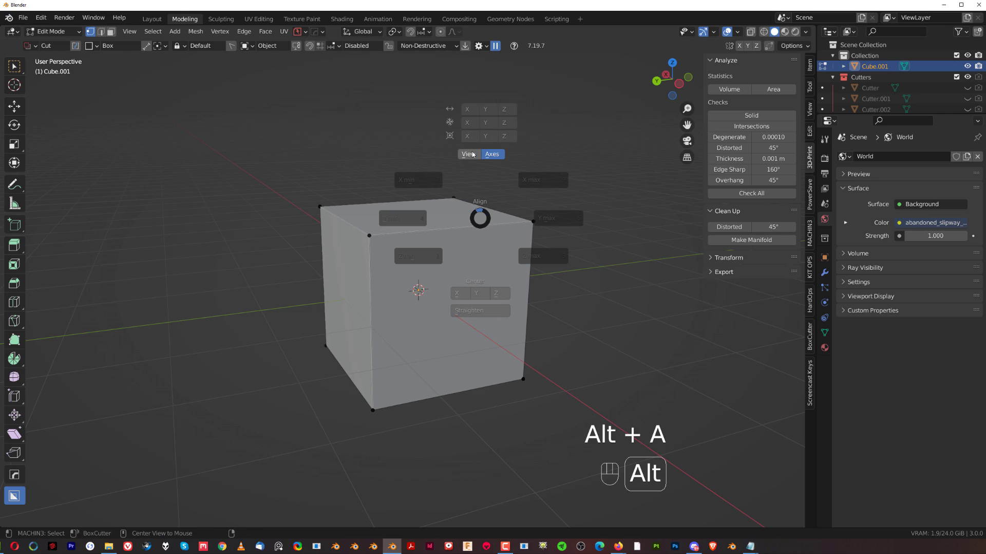
left_click(469, 154)
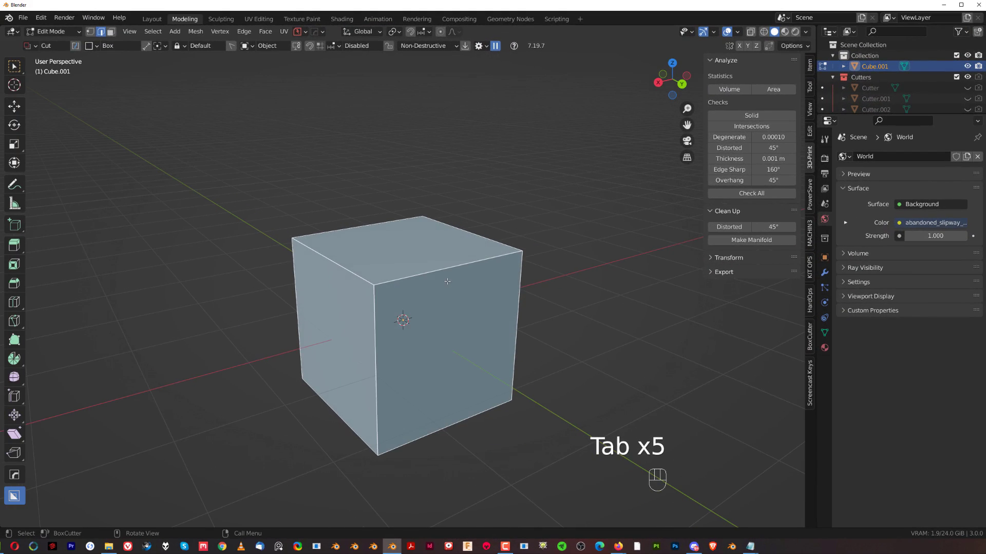
Bevel the cube's four parallel edges with multiple segments to round them
left_click(447, 281)
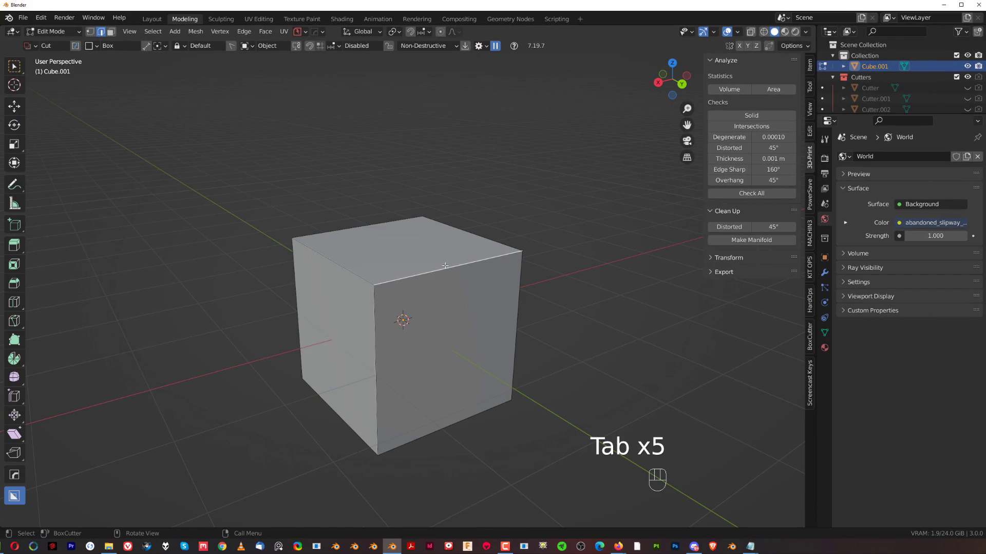
middle_click_drag(434, 324, 422, 299)
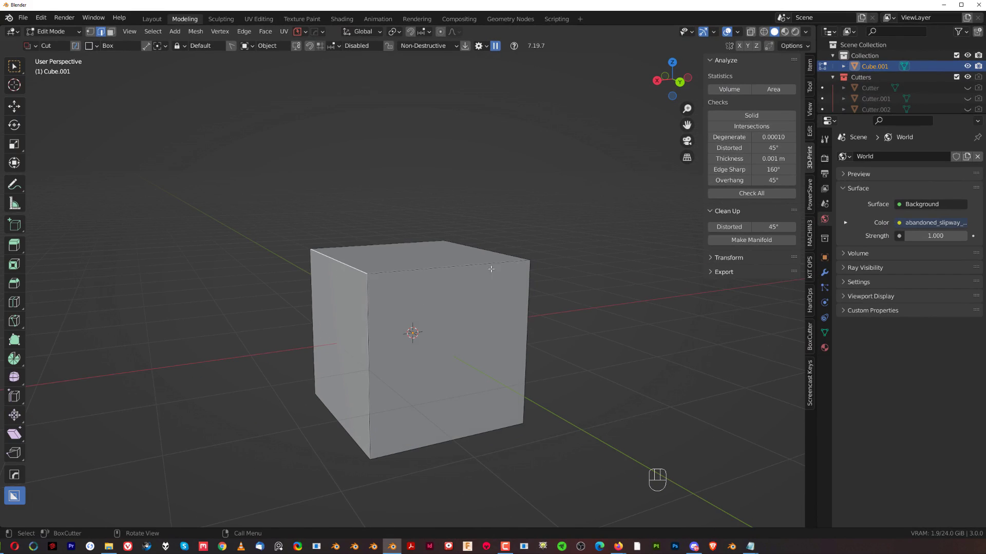
middle_click_drag(333, 450, 476, 423)
key("ctrl+b")
scroll(590, 370, "up", 6)
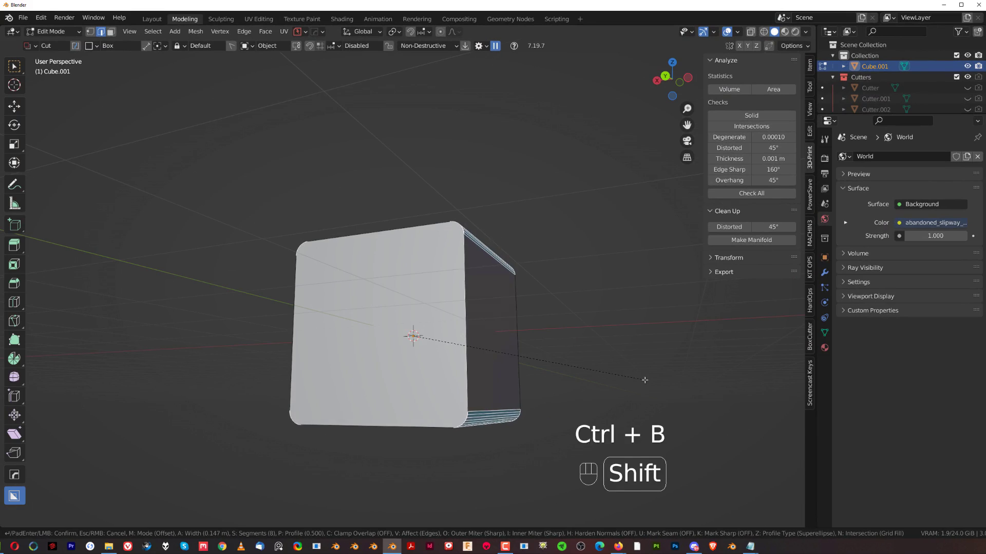
left_click(597, 383)
Try a shallow inset on the cube's rounded-corner end face, then undo it
key("Tab")
left_click(417, 302)
middle_click_drag(407, 332, 481, 345)
key("i")
left_click(633, 350)
scroll(519, 314, "up", 3)
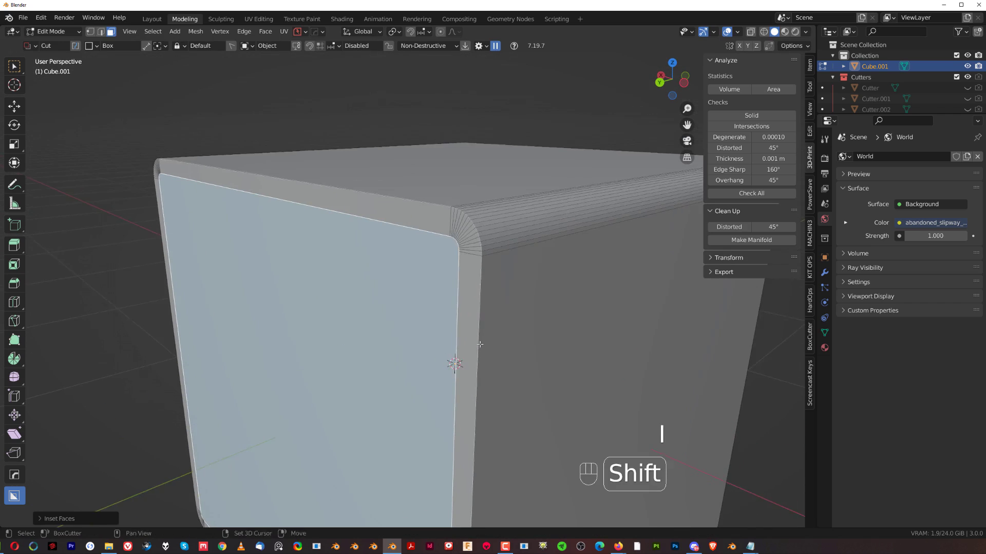
scroll(480, 345, "up", 1)
key("ctrl+z")
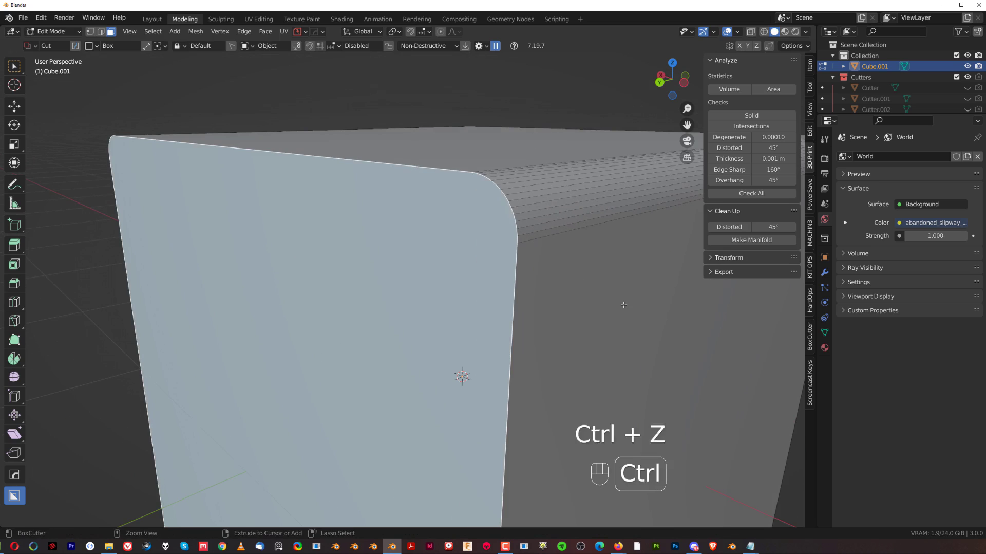
Inset the rounded-corner end face deeply enough for the inner corner geometry to cross over itself
key("i")
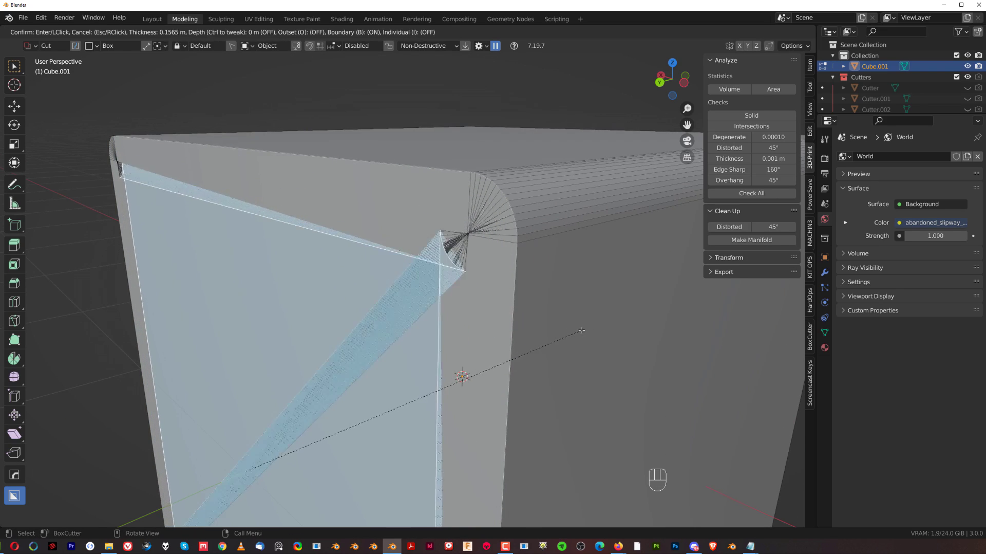
left_click(564, 334)
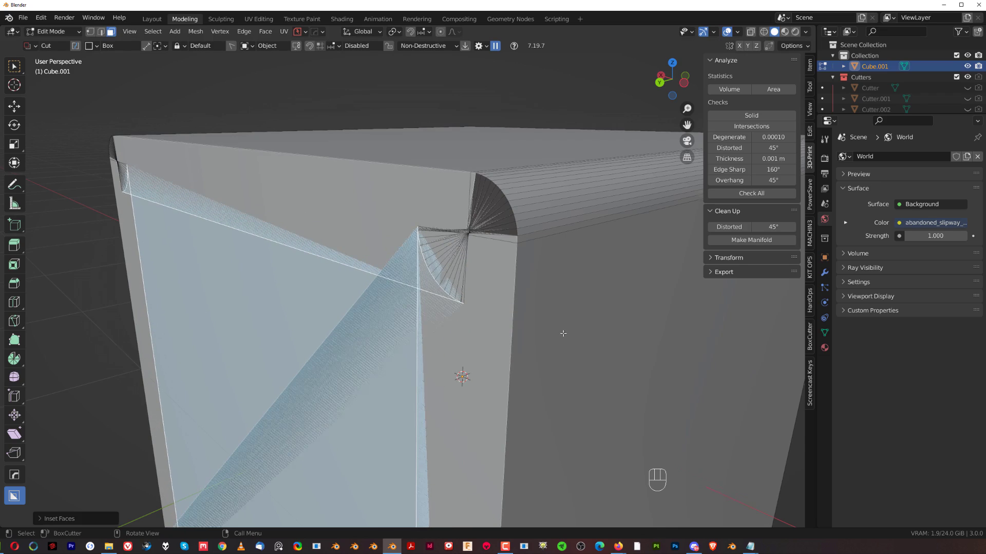
scroll(554, 335, "down", 5)
middle_click_drag(447, 340, 488, 282)
scroll(501, 274, "up", 1)
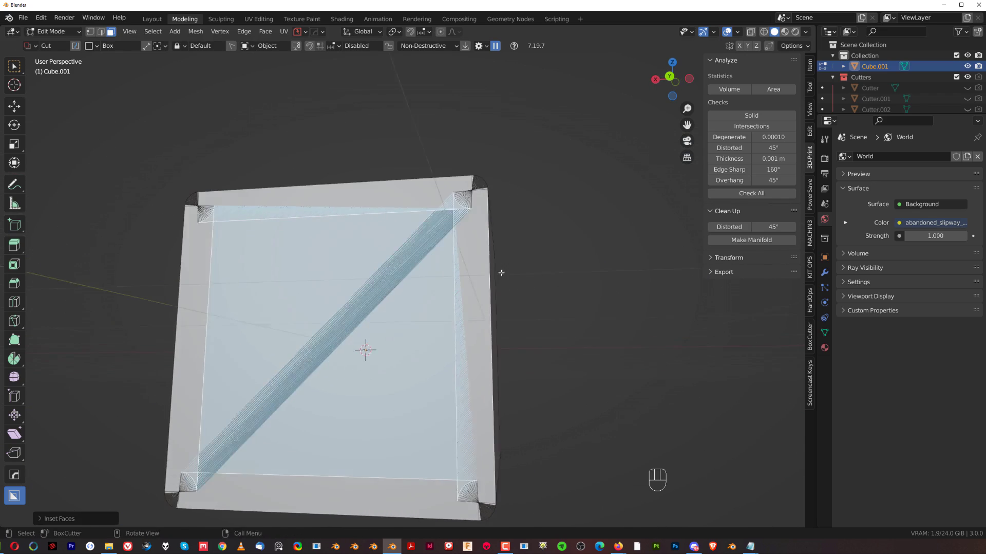
scroll(498, 270, "up", 2)
middle_click_drag(477, 249, 434, 272)
middle_click_drag(348, 177, 329, 251, "shift")
scroll(329, 251, "up", 1)
scroll(406, 269, "down", 3)
scroll(419, 281, "up", 2)
Select the two inset edges meeting at the broken upper corner and repair it with MESHmachine Unf*ck
key("Tab")
key("Tab")
scroll(406, 289, "down", 2)
left_click(408, 282)
middle_click_drag(395, 283, 397, 234, "shift")
key("Tab")
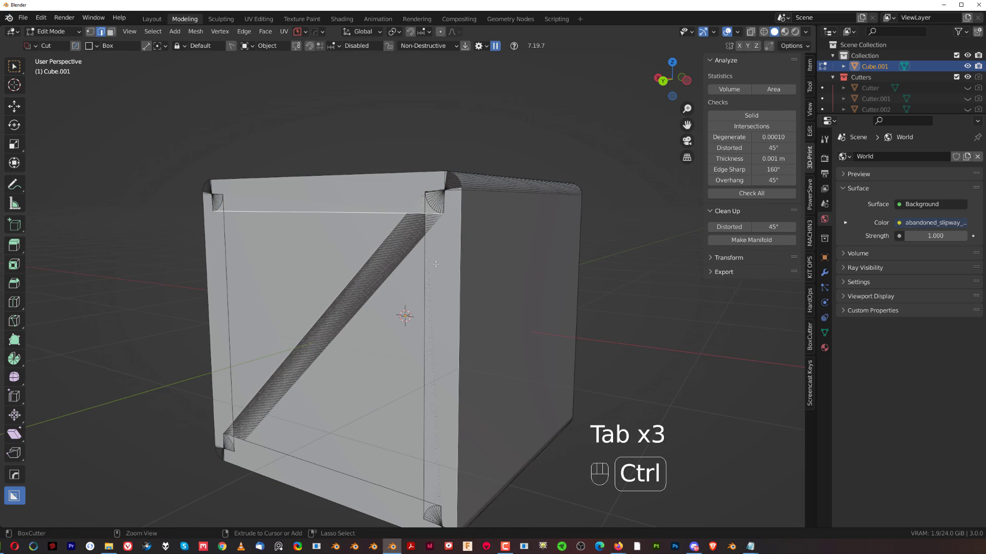
left_click(429, 261, "ctrl")
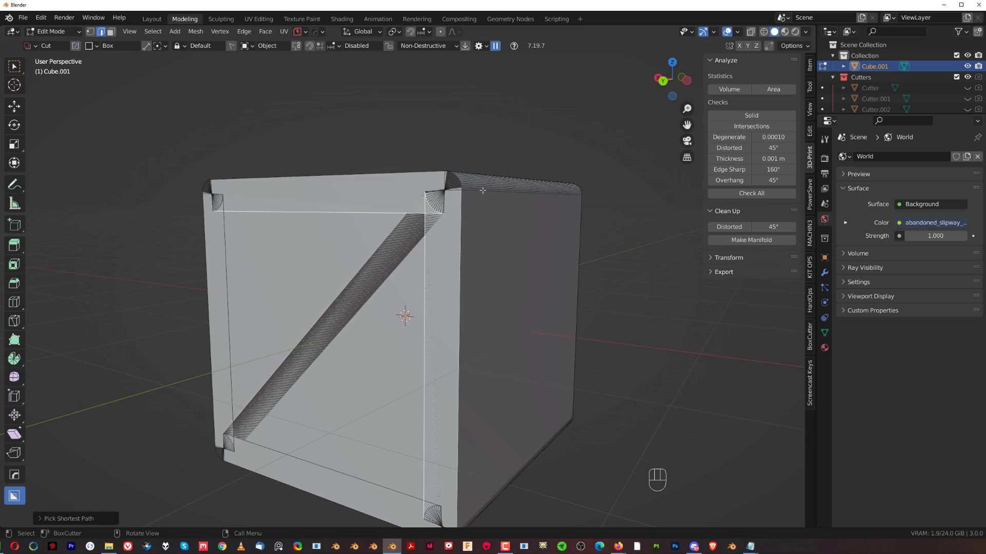
key("y")
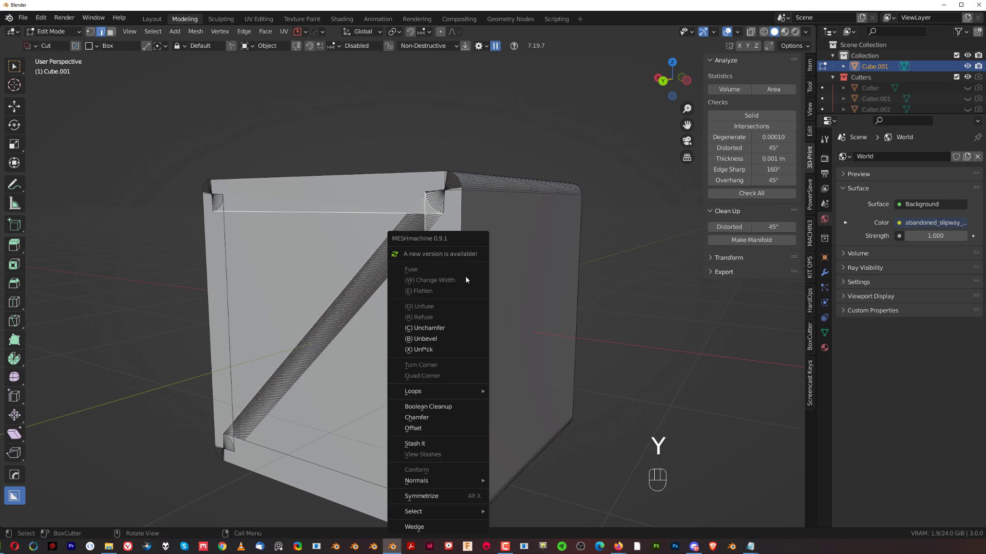
left_click(449, 348)
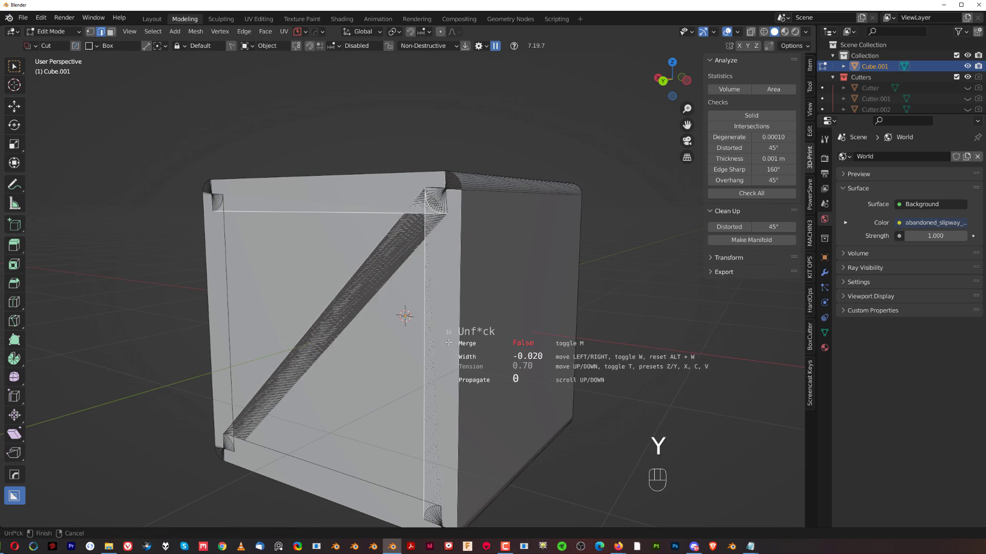
left_click(492, 342)
scroll(462, 308, "down", 3)
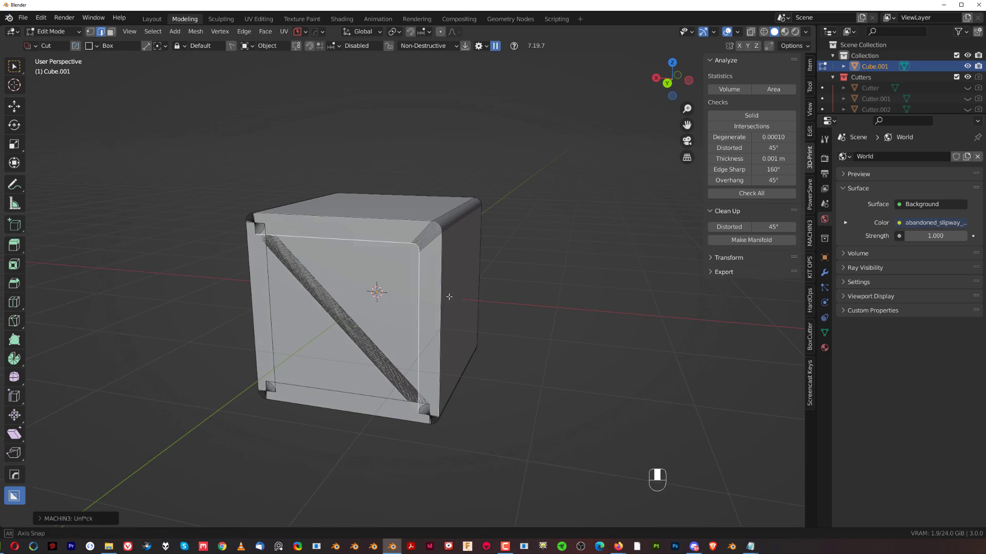
Symmetrize the mesh twice with MESHmachine to mirror the repaired corner across the cube
middle_click_drag(440, 273, 341, 258)
key("alt+x")
key("alt+x")
key("Tab")
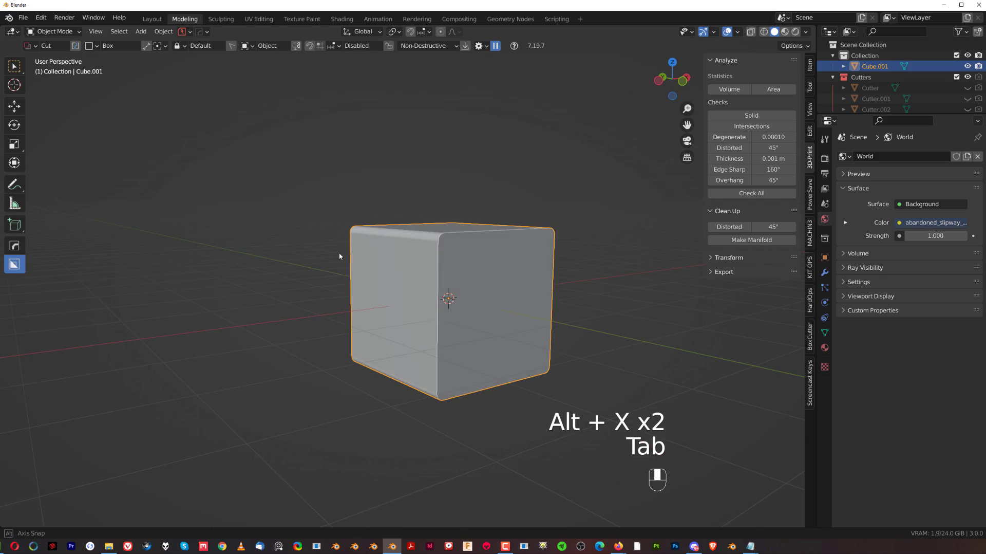
key("Tab")
middle_click_drag(209, 249, 366, 282)
Delete the repaired cube in Object Mode and add a new mesh cube
key("Tab")
key("x")
left_click(382, 272)
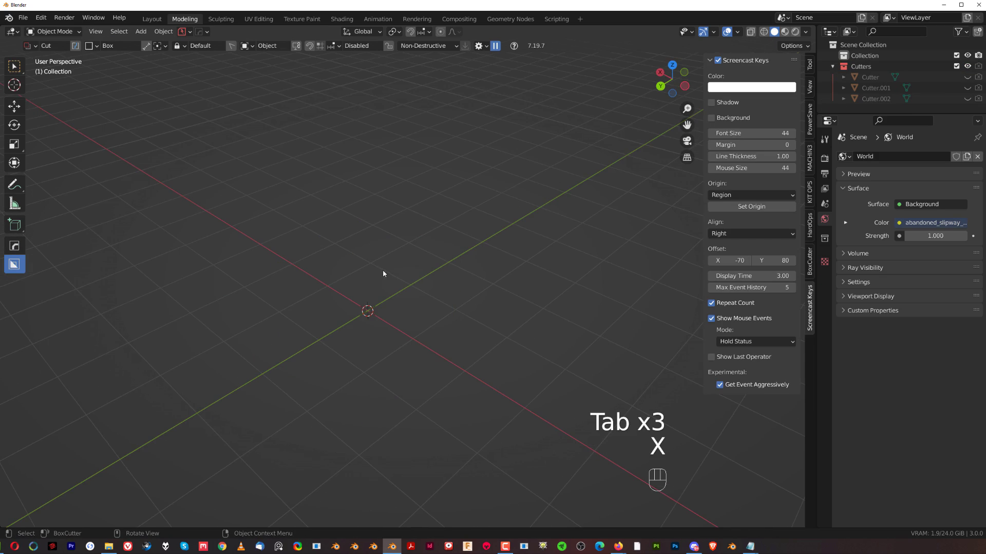
key("shift+a")
mouse_move(387, 265)
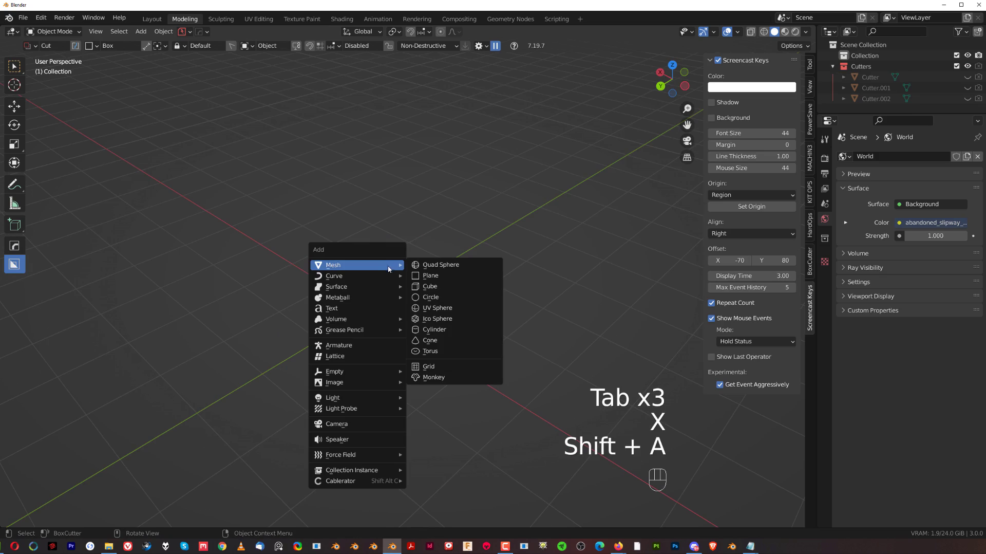
left_click(430, 285)
scroll(430, 288, "up", 2)
Bevel the new cube's top side edge with a single segment about 0.46 m wide and return to Object Mode
key("Tab")
key("ctrl+b")
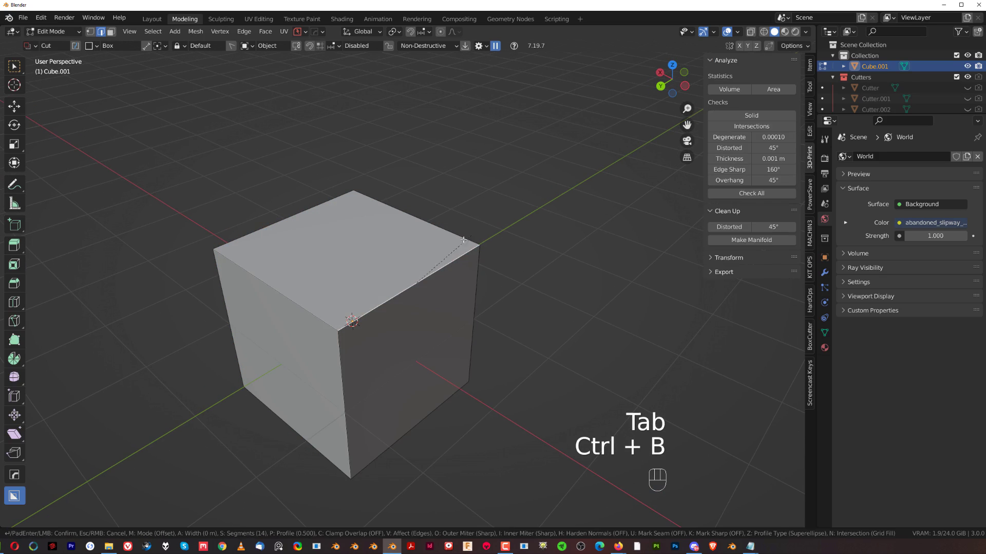
scroll(550, 295, "down", 13)
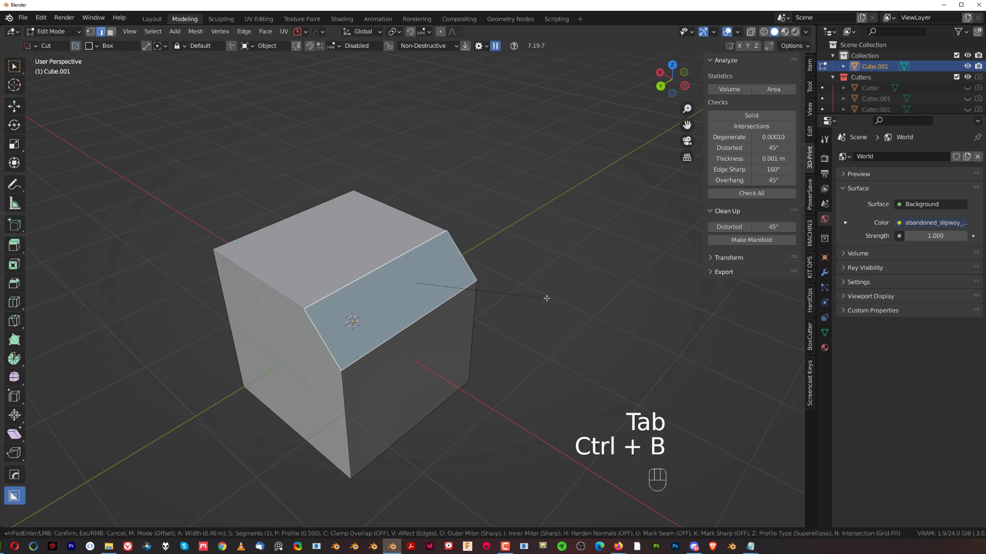
left_click(467, 166)
key("Tab")
Try mirroring the chamfered cube with the Hard Ops Mirror gizmo in Symmetry mode and undo it
middle_click_drag(467, 165, 469, 285)
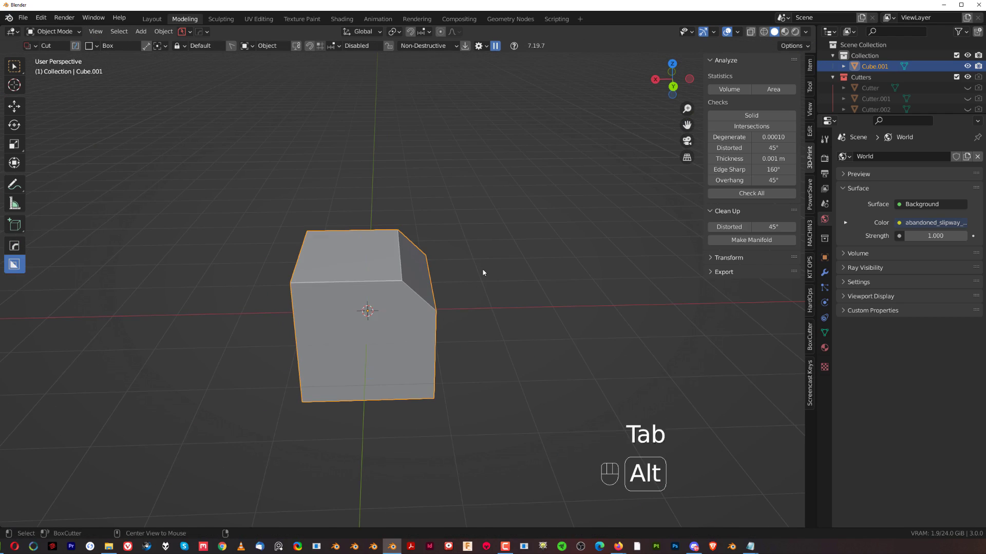
key("alt+x")
key("d")
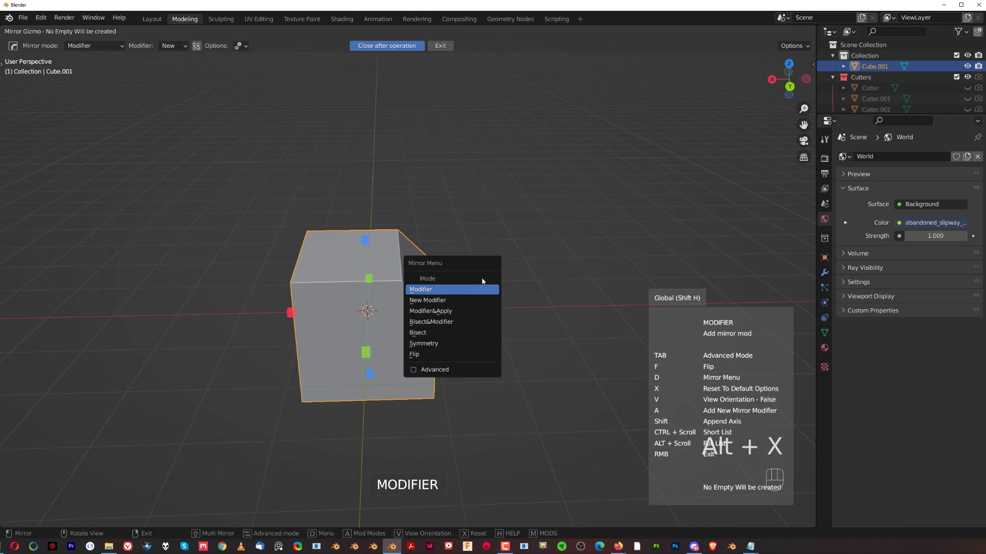
left_click(463, 346)
left_click(443, 308)
key("ctrl+shift+z")
key("ctrl+z")
In Edit Mode, symmetrize the chamfered cube towards Positive X with MACHIN3 Symmetrize
middle_click_drag(509, 231, 409, 254)
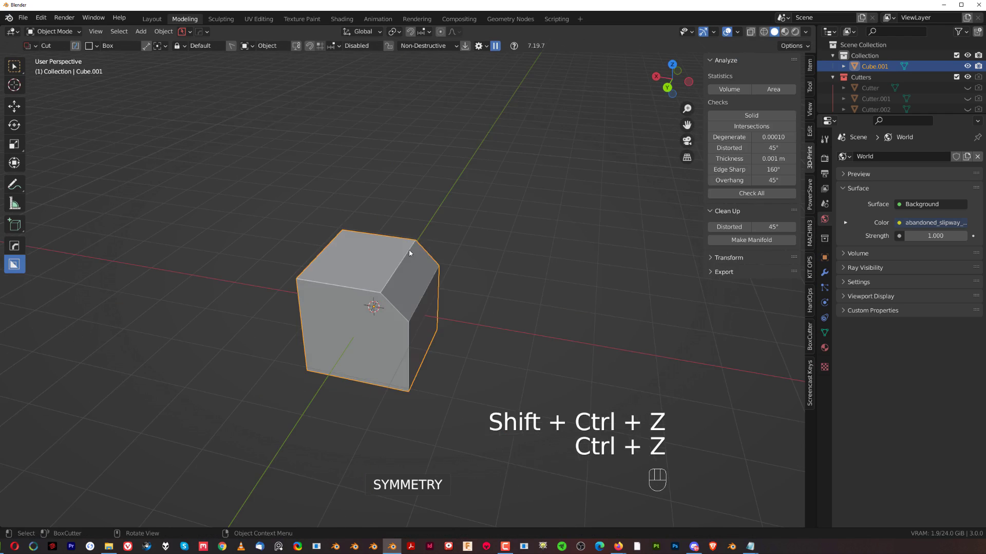
key("Tab")
middle_click_drag(475, 274, 518, 249, "shift")
scroll(509, 236, "up", 2)
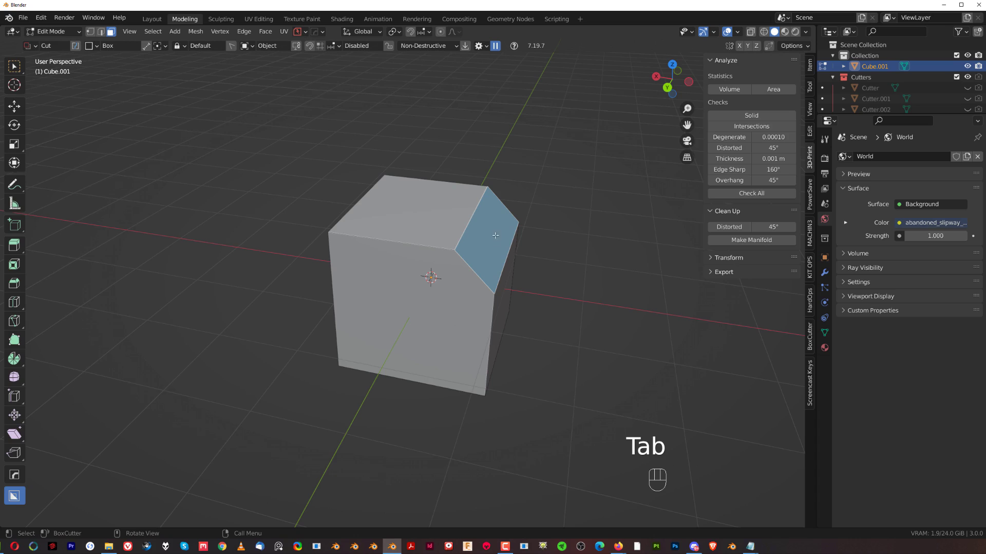
middle_click_drag(482, 250, 501, 254)
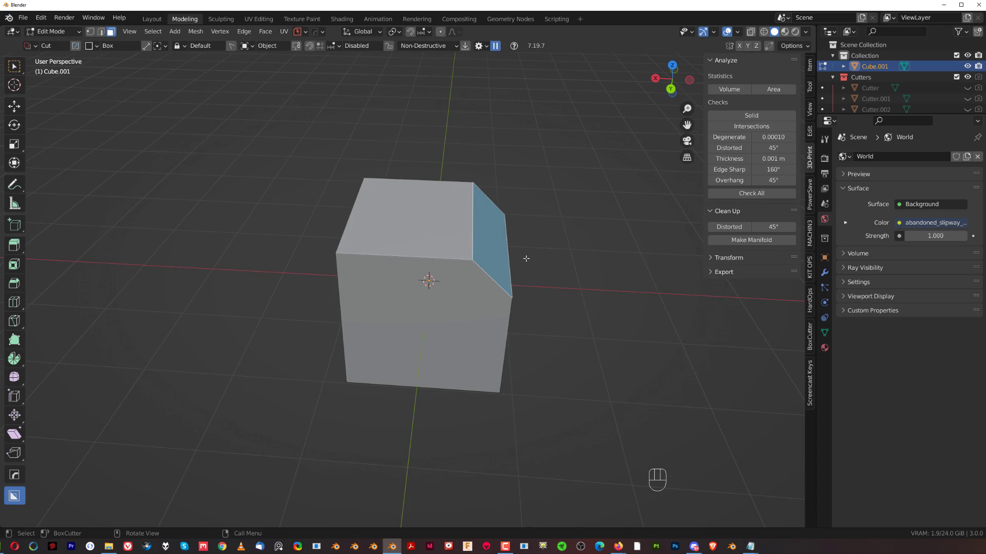
key("alt")
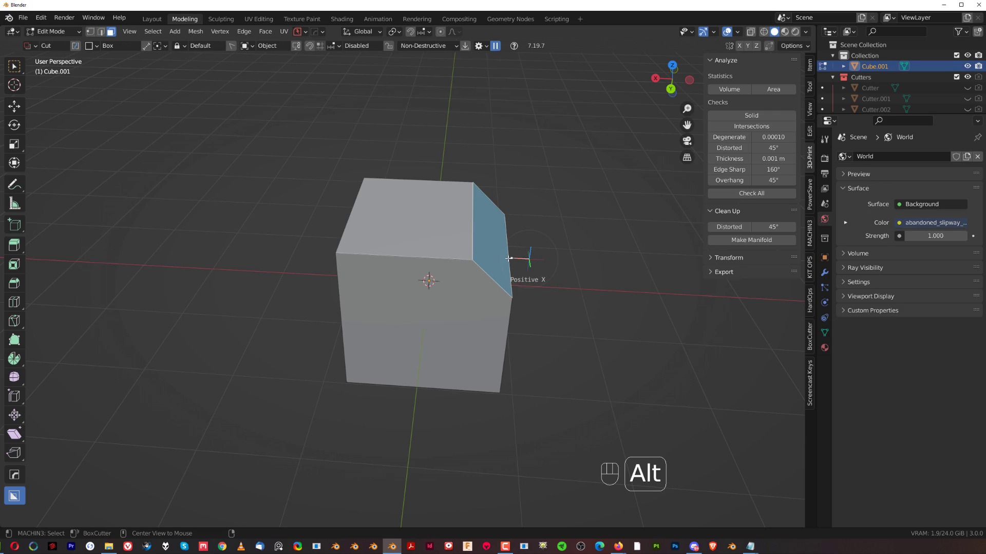
key("alt+x")
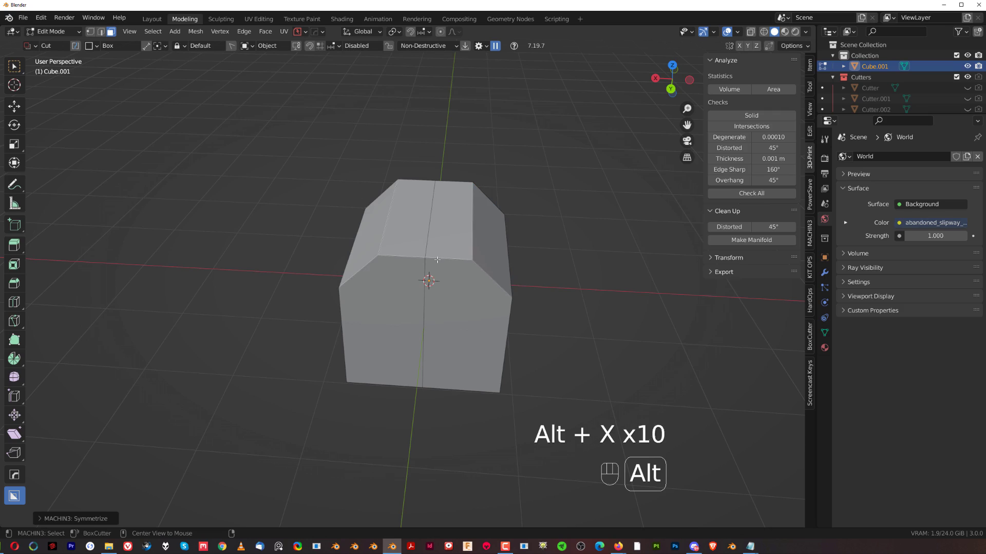
Run the symmetrize repeatedly on the chamfered cube, undo the last one and apply it once more
key("alt+x")
key("alt+x")
key("alt+x")
key("alt+x")
key("alt+x")
key("alt+x")
key("Tab")
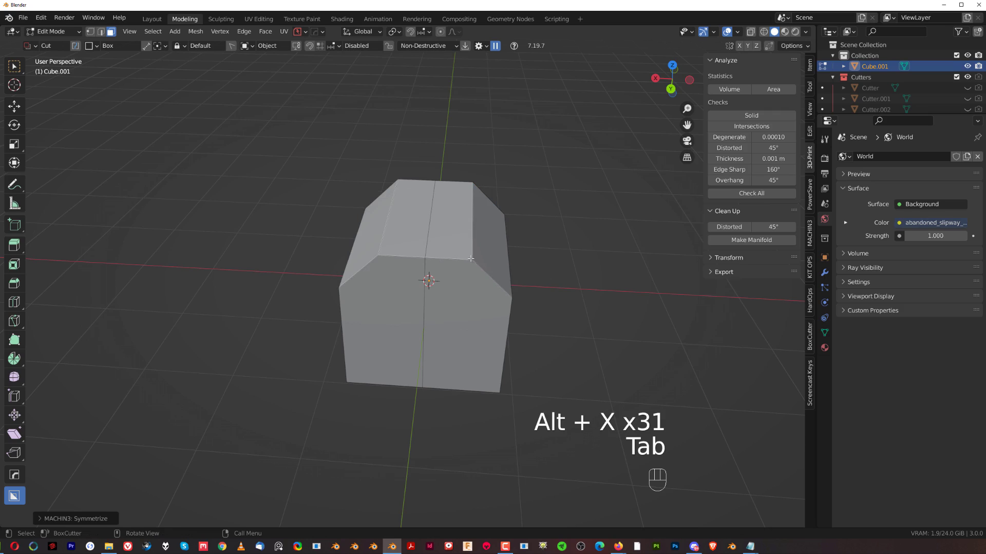
key("ctrl+z")
key("alt+x")
Bevel the lower edge of the mirrored cube's side chamfer and the vertical corner edge beneath it
middle_click_drag(602, 262, 510, 279)
scroll(388, 268, "down", 4)
key("Tab")
key("Tab")
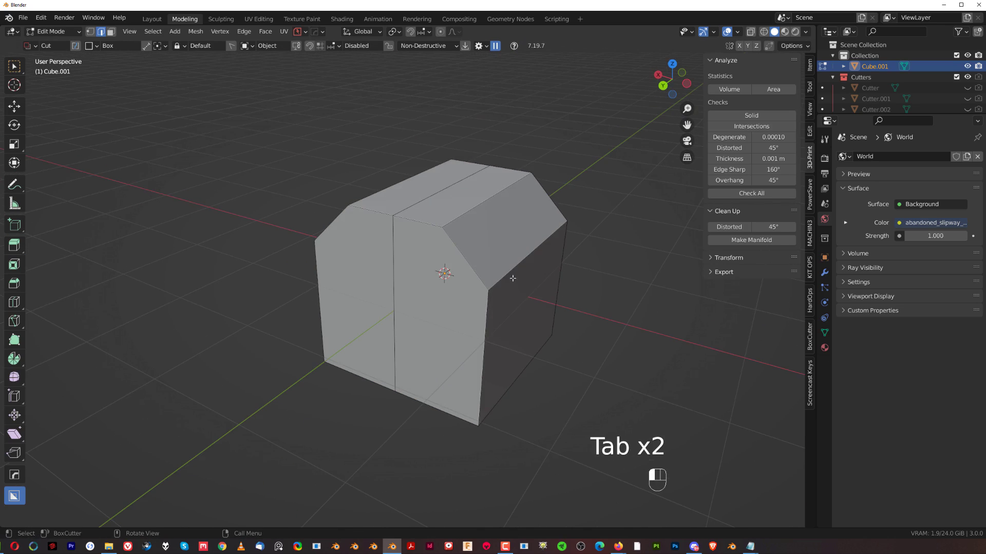
key("ctrl+b")
left_click(621, 278)
left_click(490, 338)
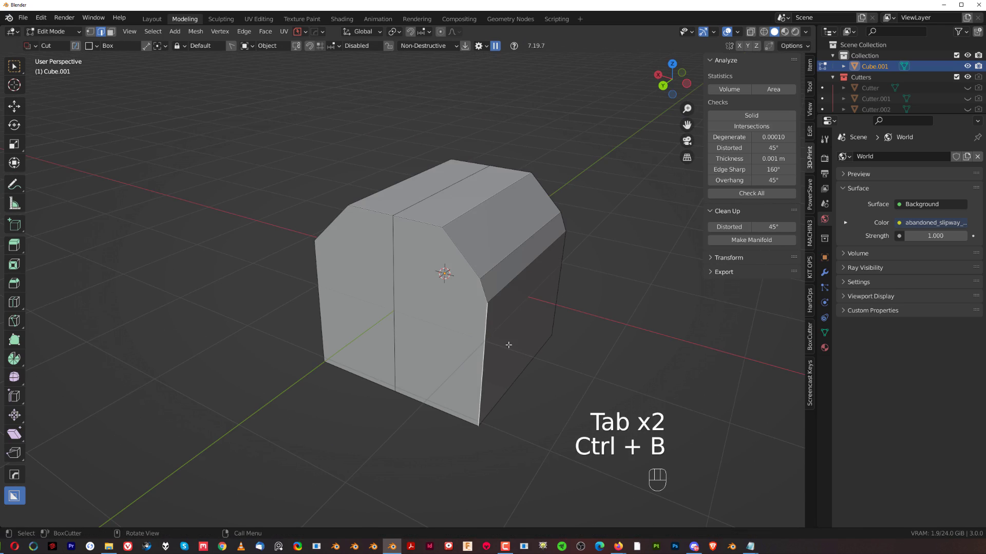
key("ctrl+b")
Symmetrize the beveled mesh three times with MACHIN3 Symmetrize to mirror its bevels across the other axes
middle_click_drag(544, 366, 562, 337)
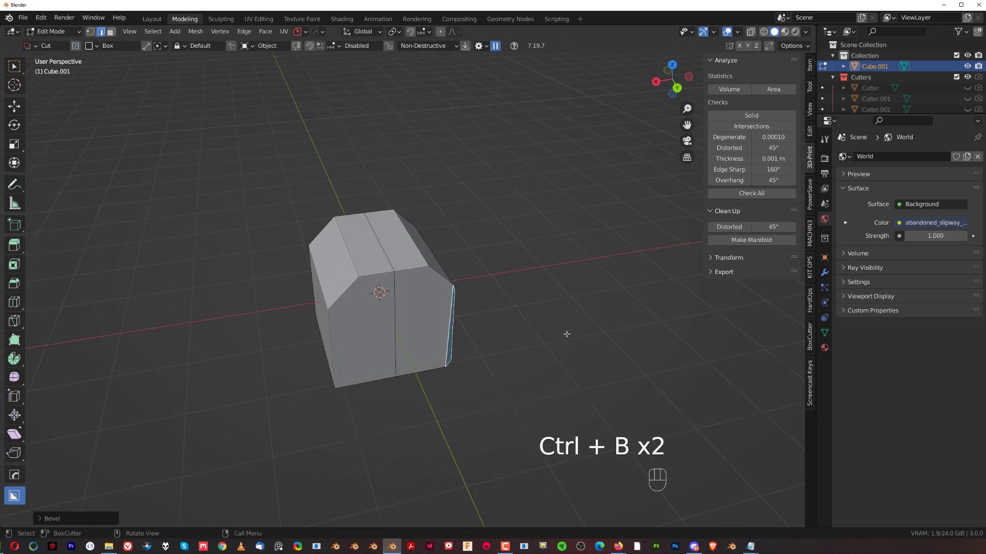
key("alt+x")
middle_click_drag(293, 348, 384, 313)
key("alt+x")
middle_click_drag(585, 288, 488, 304)
middle_click_drag(575, 272, 443, 232, "shift")
key("alt+x")
Select the end face's upper and lower outer corner vertices and align them Left in View mode
middle_click_drag(473, 375, 576, 370)
middle_click_drag(441, 344, 437, 286, "shift")
middle_click_drag(437, 287, 488, 283)
scroll(465, 290, "up", 2)
middle_click_drag(439, 304, 477, 228)
scroll(411, 375, "down", 1)
key("Tab")
middle_click_drag(465, 385, 472, 393)
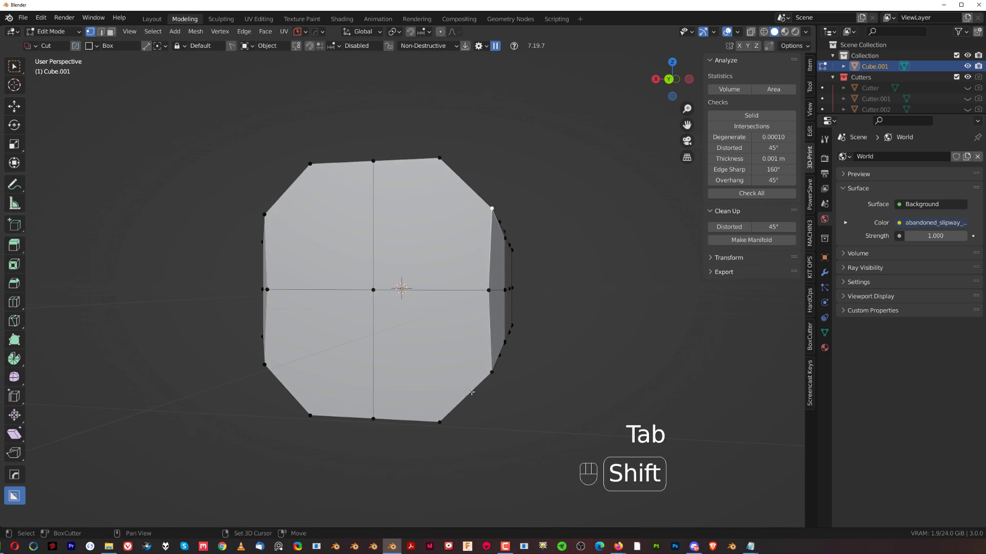
key("alt+a")
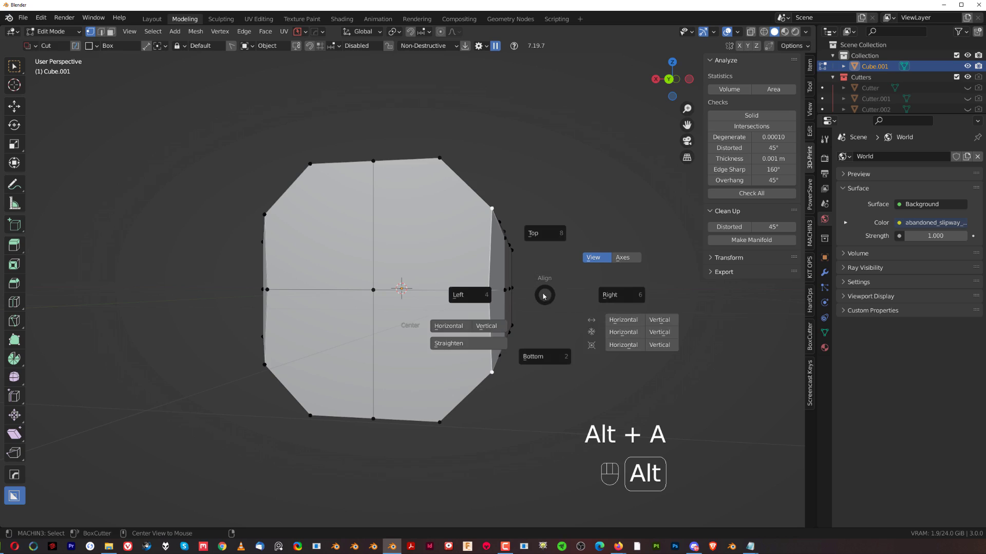
left_click(452, 298)
Symmetrize the aligned vertices across the mesh and run MACHIN3 Clean Up
middle_click_drag(468, 327, 454, 289)
key("alt+x")
middle_click_drag(608, 260, 414, 293)
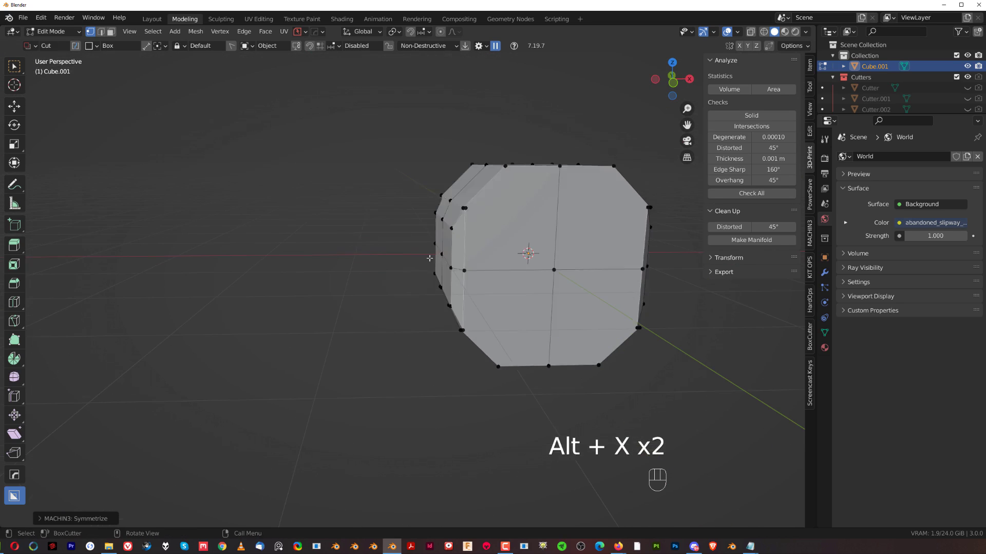
key("Tab")
middle_click_drag(440, 207, 528, 230)
key("Tab")
middle_click_drag(396, 288, 478, 301)
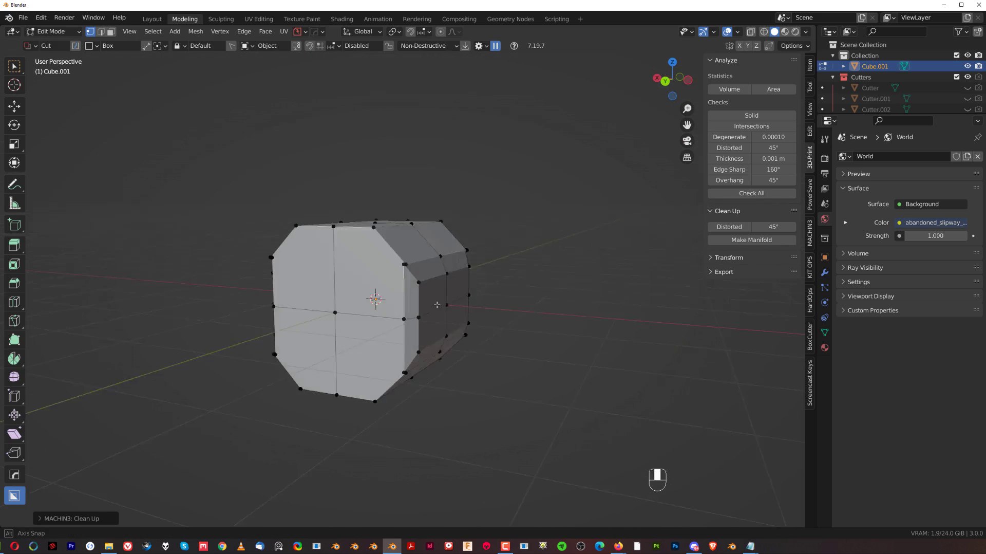
Delete the symmetrized shape in Object Mode, replace it with a new mesh cube and enter Edit Mode
scroll(477, 301, "up", 2)
middle_click_drag(478, 301, 513, 356, "shift")
scroll(470, 318, "down", 2)
key("Tab")
key("x")
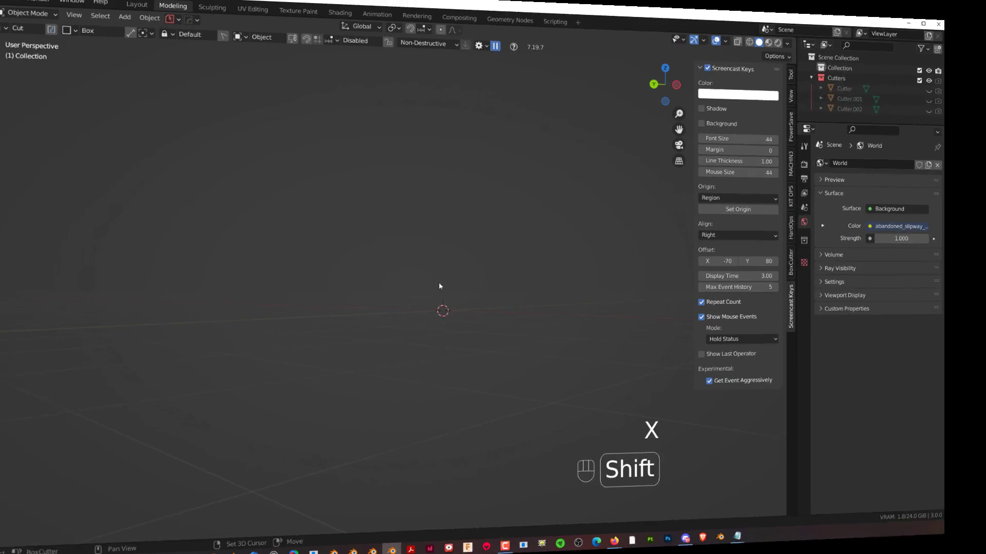
key("shift+a")
mouse_move(439, 282)
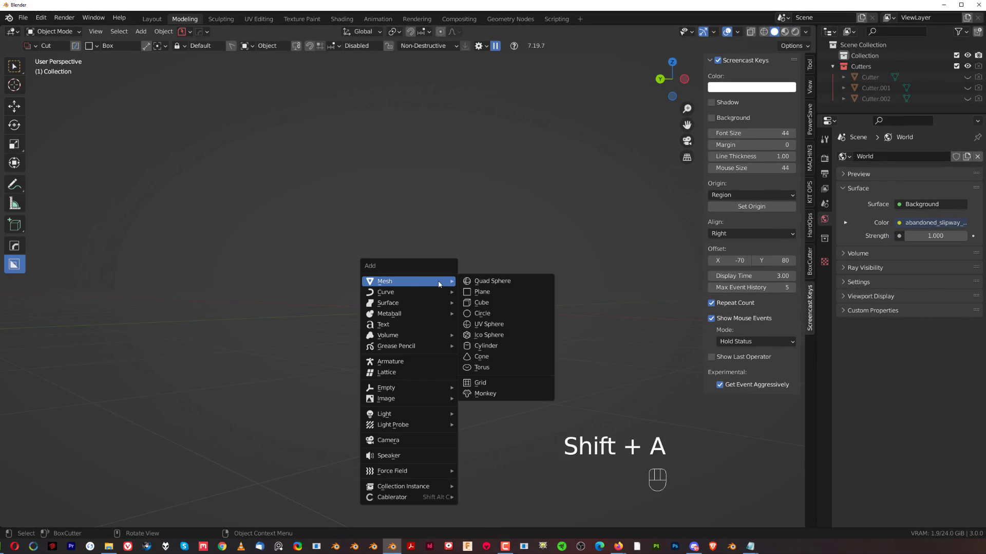
left_click(476, 302)
middle_click_drag(469, 303, 534, 252)
key("Tab")
middle_click_drag(502, 303, 394, 250, "shift")
scroll(395, 249, "down", 2)
key("ctrl+b")
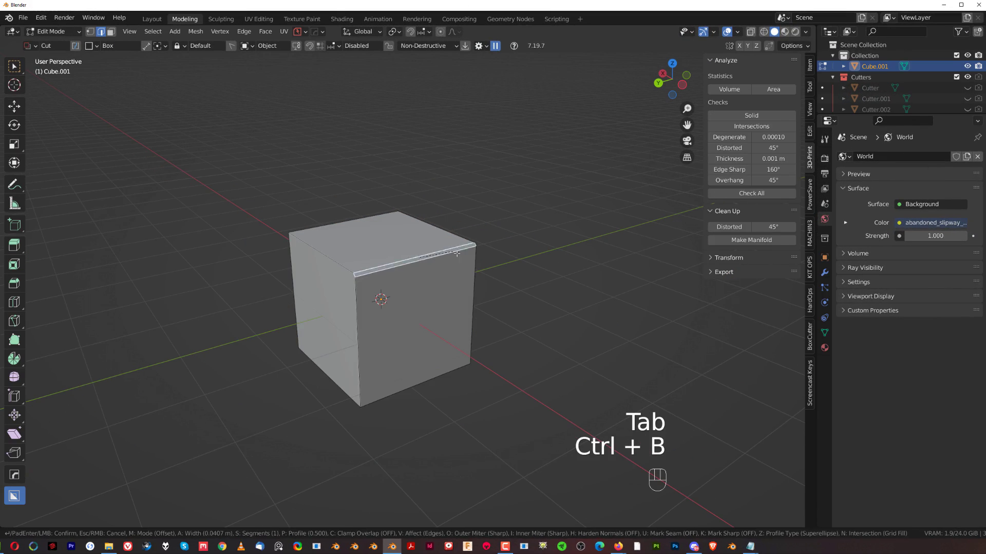
scroll(516, 266, "up", 4)
scroll(516, 266, "up", 6)
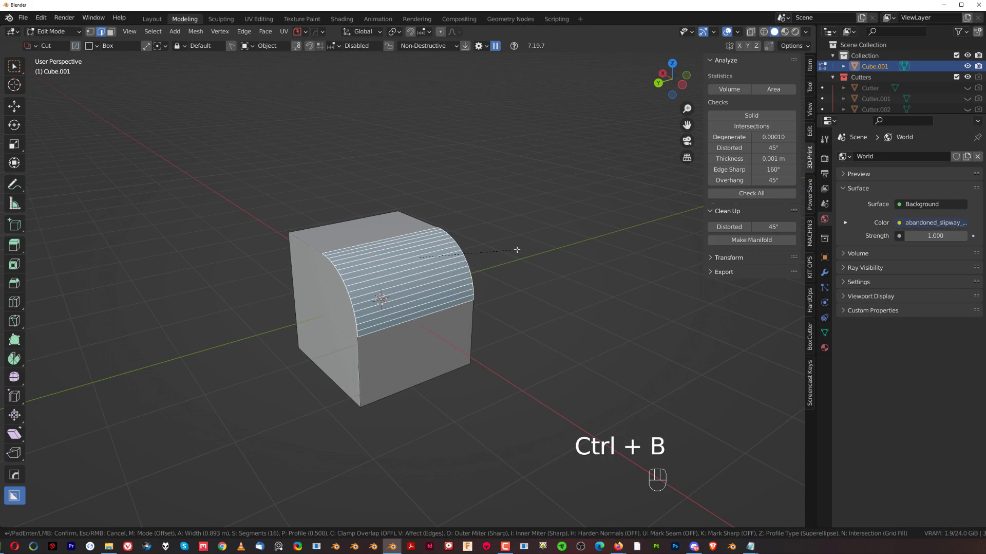
right_click(512, 252)
Chamfer the cube's front top edge with a single-segment bevel
middle_click_drag(512, 252, 356, 282)
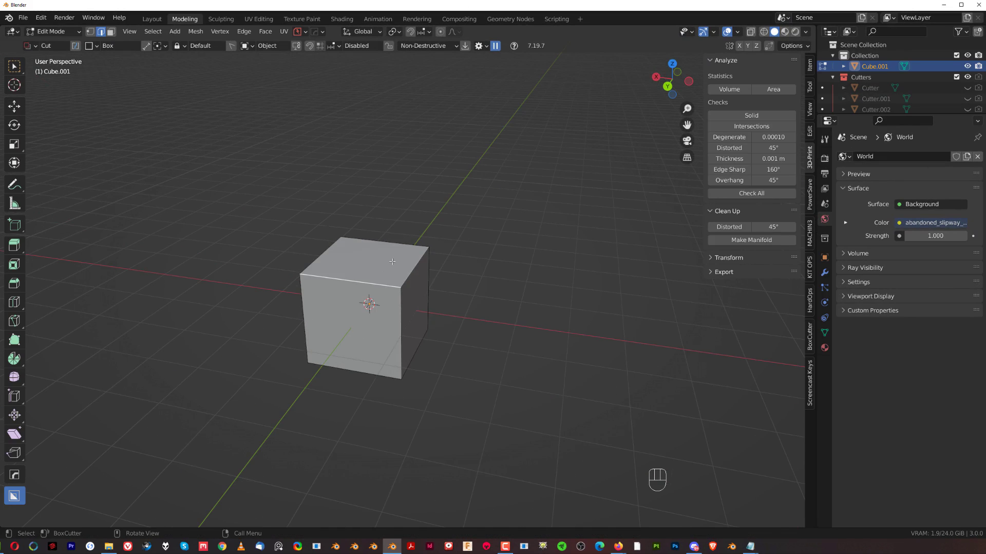
key("ctrl+b")
left_click(448, 258)
Select the edge path running along the side's top, chamfer end and vertical corner, and bevel it with 8 segments
middle_click_drag(432, 290, 393, 280)
left_click(420, 284)
left_click(395, 333, "ctrl")
key("ctrl+b")
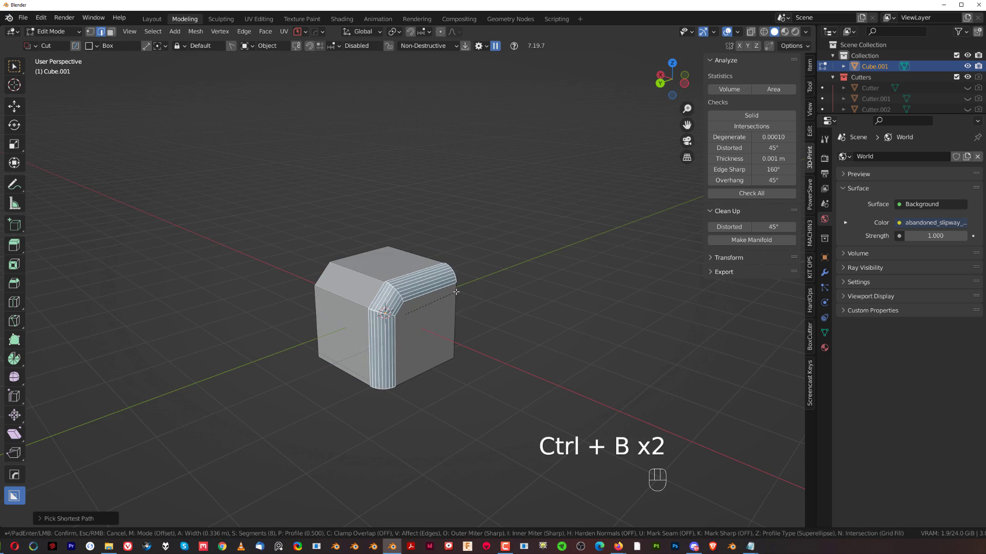
left_click(453, 303)
Select both long edge loops bordering the flat chamfer and round them with a multi-segment bevel
left_click(356, 303, "alt")
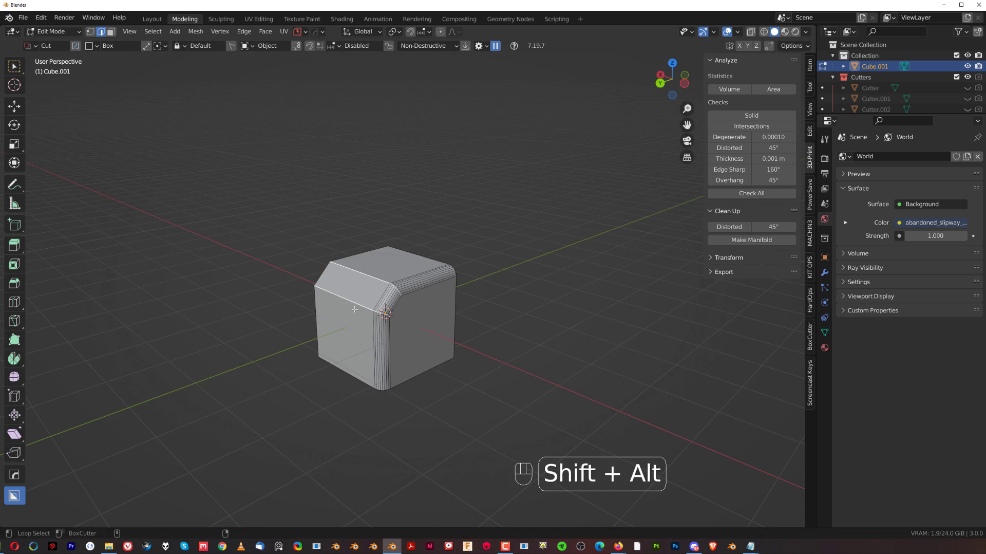
left_click(368, 275, "alt+shift")
key("ctrl+b")
left_click(513, 308)
Return to Object Mode and apply Hard Ops Sharpen to the rounded cube
key("Tab")
scroll(410, 315, "up", 4)
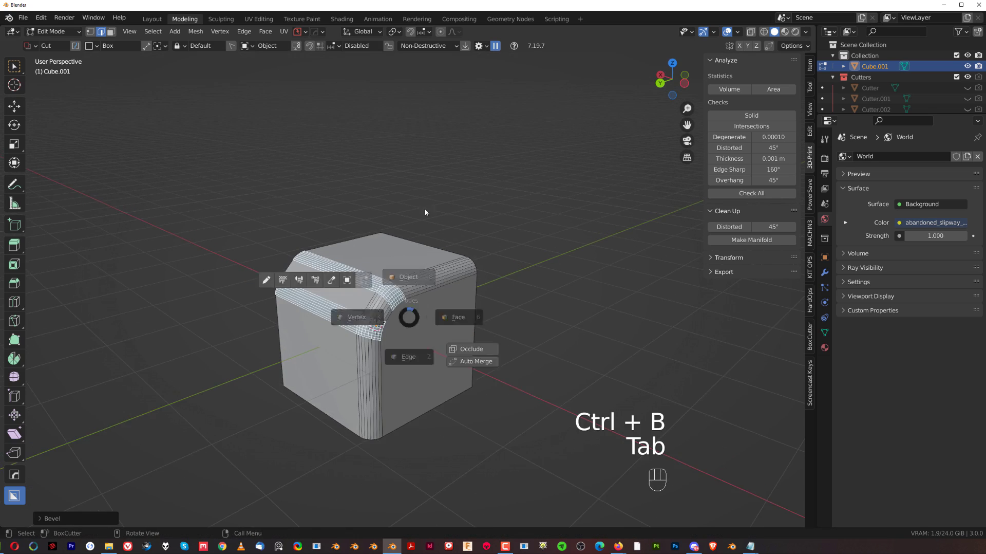
key("q")
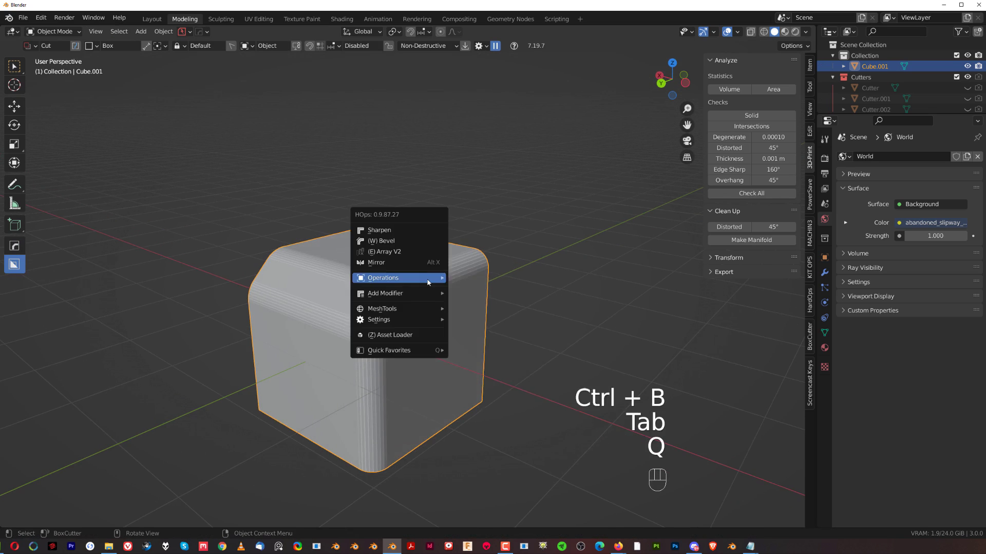
left_click(410, 230)
scroll(395, 273, "up", 2)
middle_click_drag(400, 272, 481, 243, "shift")
scroll(408, 288, "down", 2)
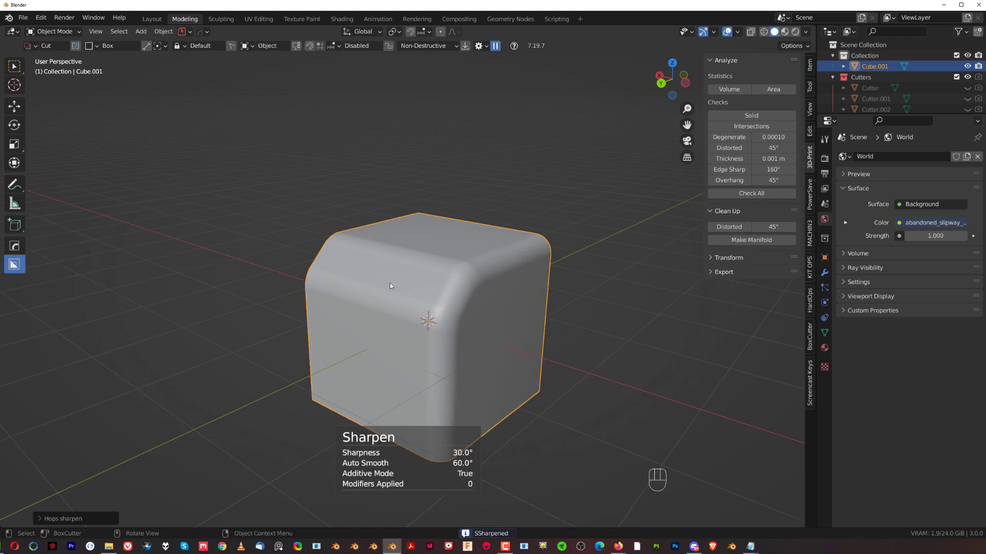
In Edit Mode, select the faces across the rounded bevel along the cube's top side edge
middle_click_drag(409, 287, 497, 273)
key("Tab")
scroll(514, 267, "up", 2)
left_click(501, 276)
middle_click_drag(503, 272, 513, 289)
scroll(514, 286, "up", 2)
left_click(513, 284)
middle_click_drag(515, 285, 451, 276, "shift")
scroll(450, 275, "down", 2)
left_click(462, 233, "ctrl")
middle_click_drag(462, 234, 476, 265)
Try MESHmachine Unbevel on the selected bevel faces and undo it
key("y")
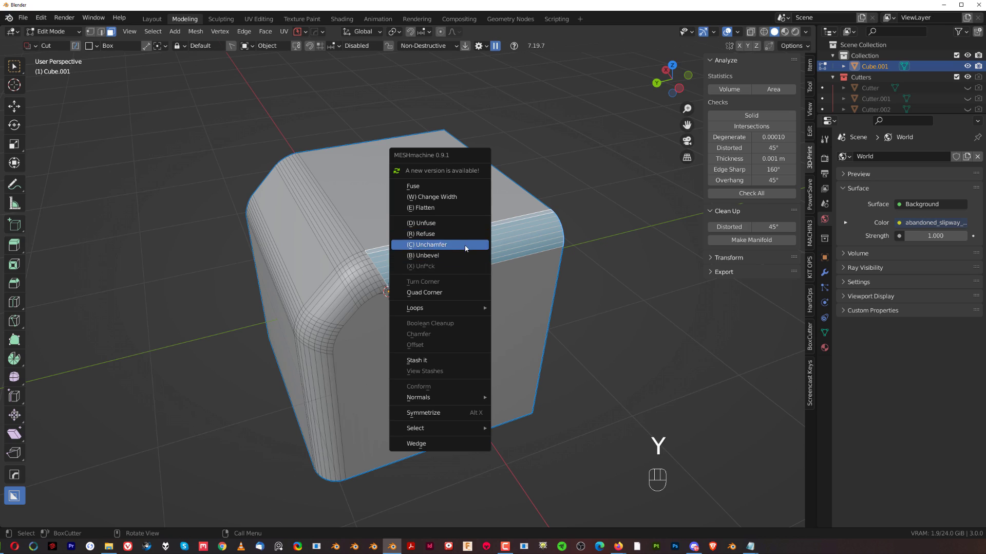
left_click(466, 259)
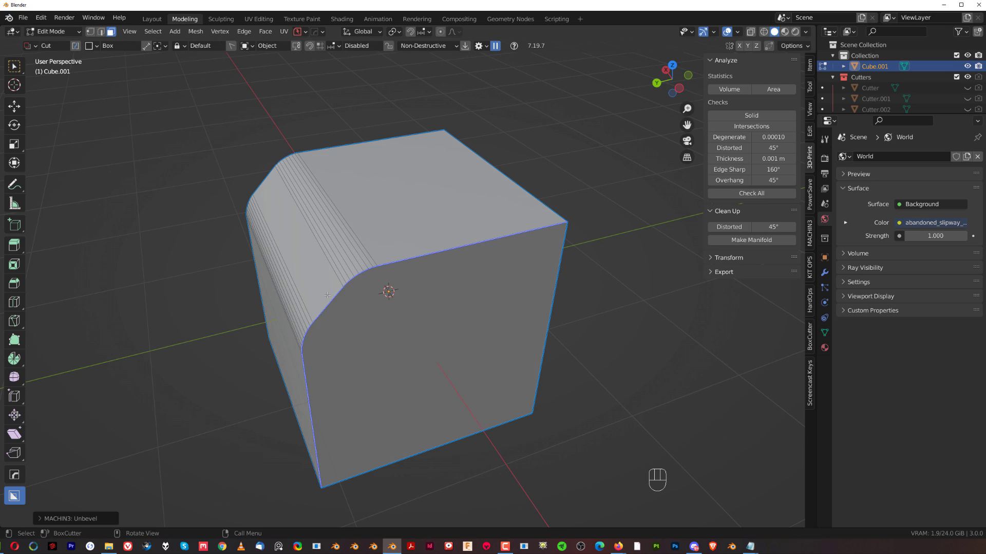
key("ctrl+z")
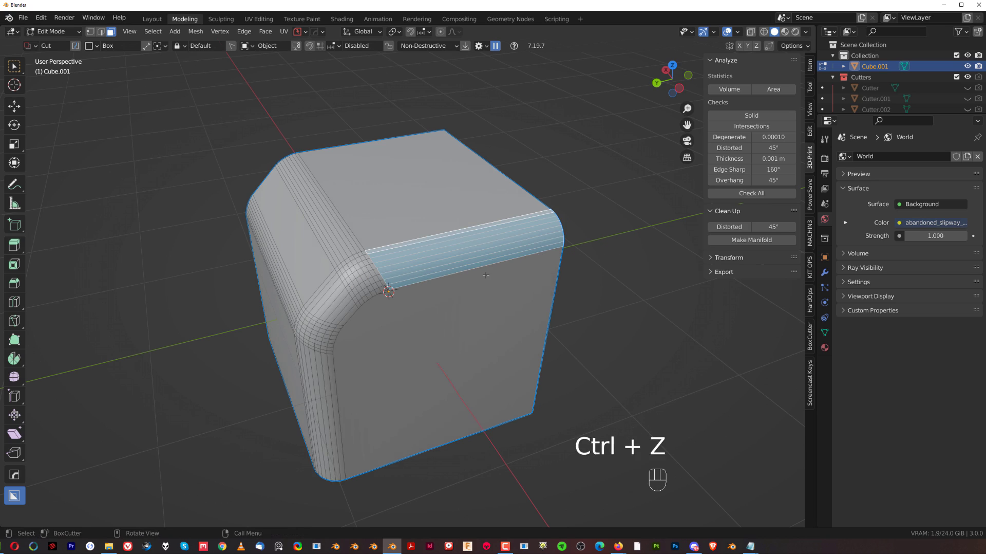
Convert the selected bevel into a flat chamfer with MESHmachine Unfuse and collapse it to a sharp edge with Unchamfer
key("y")
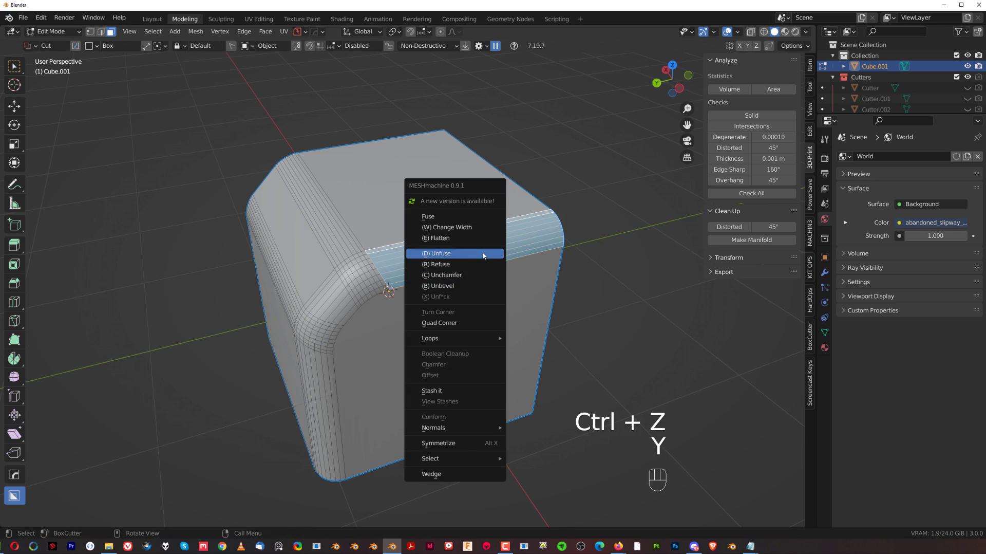
left_click(483, 254)
left_click(483, 253)
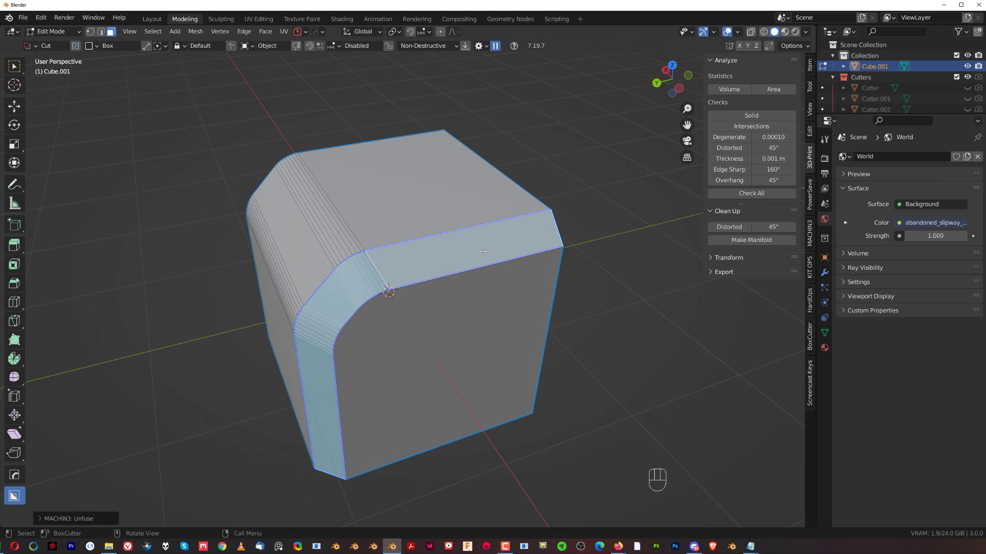
key("y")
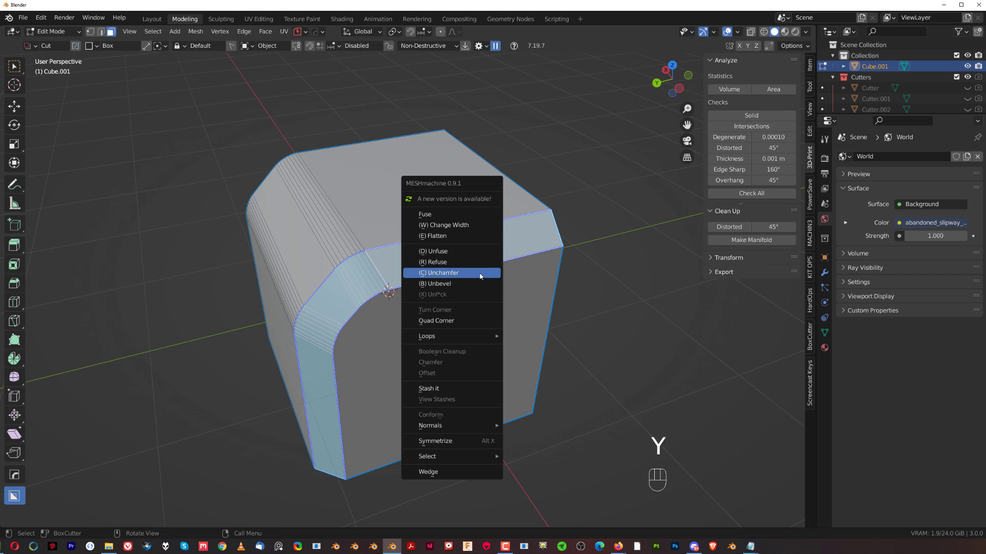
left_click(482, 272)
left_click(467, 282)
Select the faces across the lower rounded bevel on the cube's side and restore its hard edge with MESHmachine Unbevel
middle_click_drag(467, 282, 497, 273)
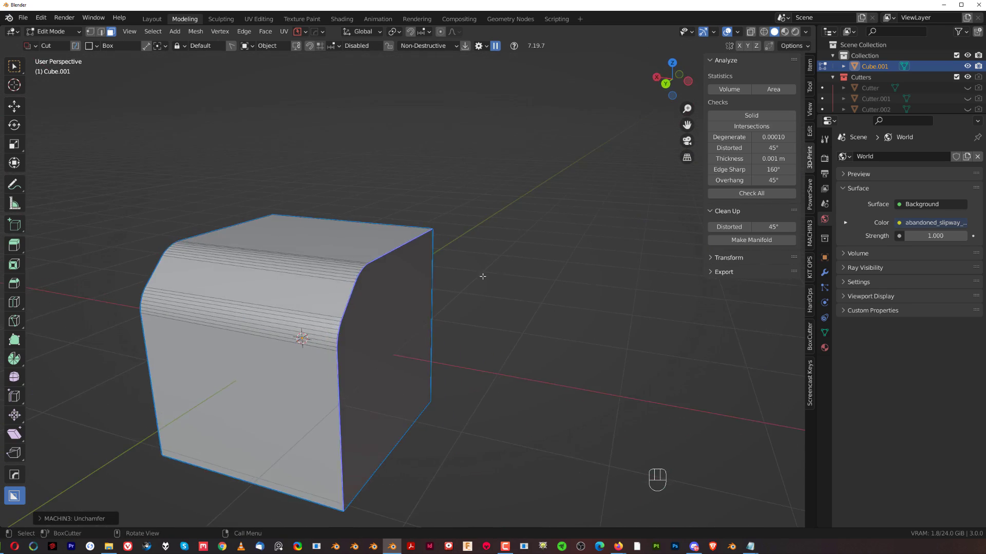
middle_click_drag(320, 309, 460, 296, "shift")
key("Tab")
left_click(507, 328)
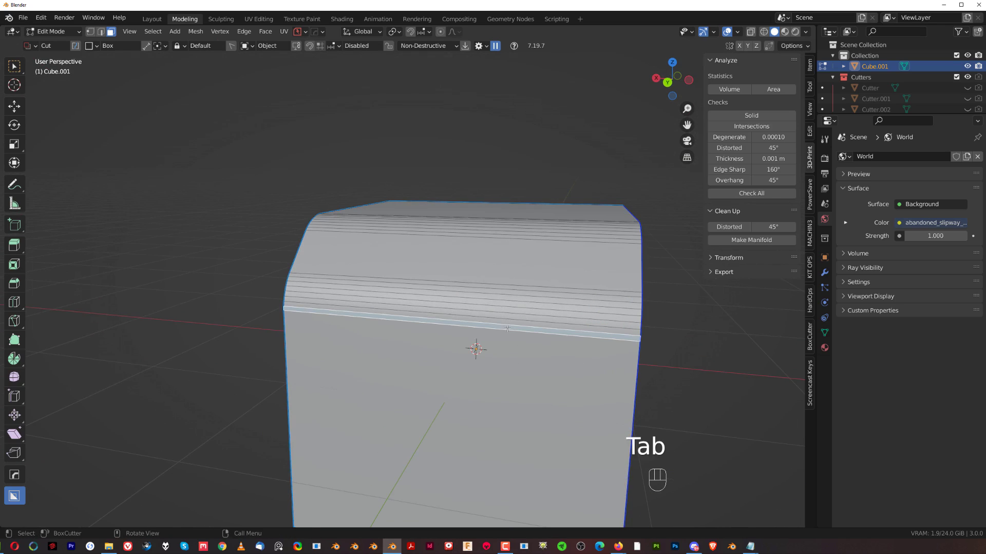
left_click(513, 284, "ctrl")
key("ctrl+z")
left_click(509, 285, "ctrl")
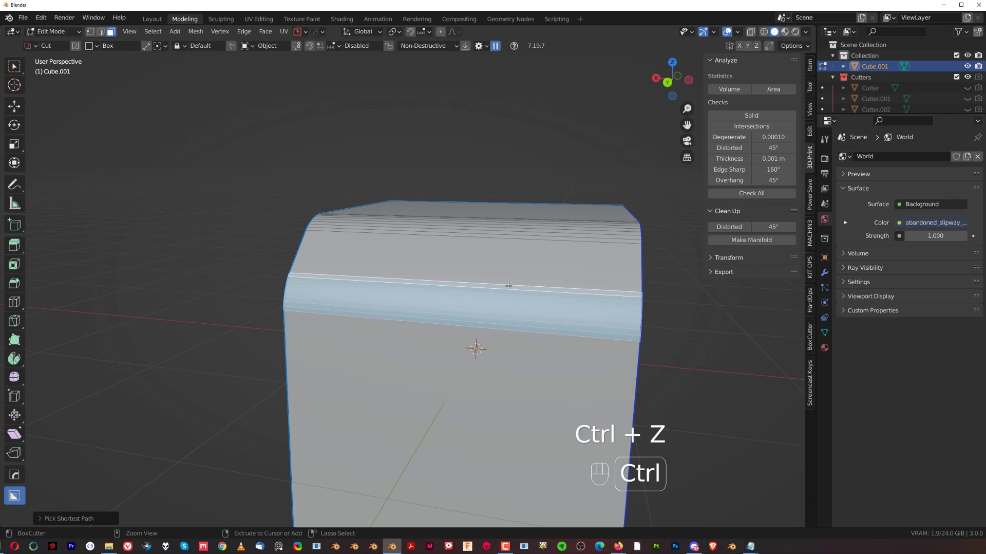
key("y")
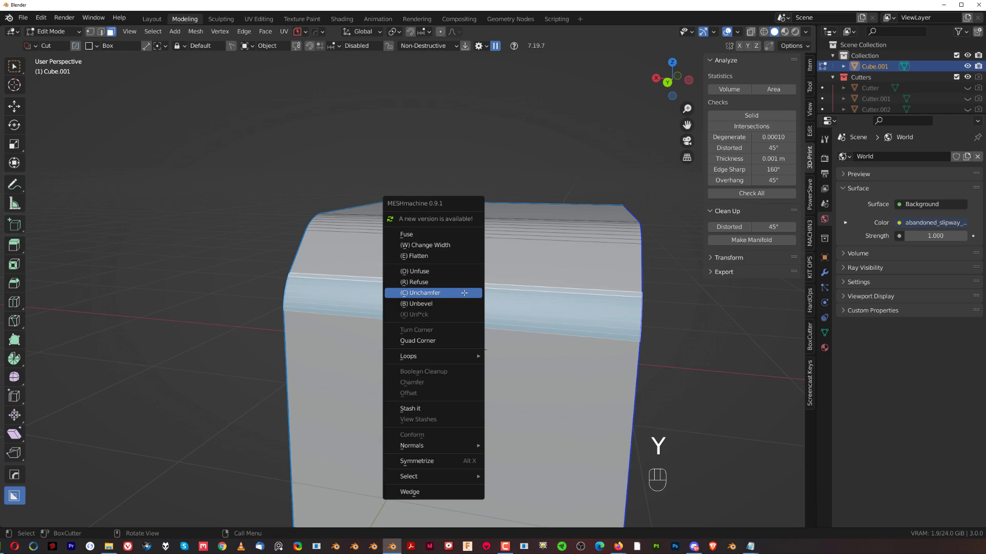
left_click(450, 304)
Select the faces of the upper rounded bevel and Unbevel them, and apply Unbevel to the remaining slanted chamfer face
middle_click_drag(477, 347, 504, 311)
key("Tab")
key("Tab")
left_click(525, 301, "ctrl")
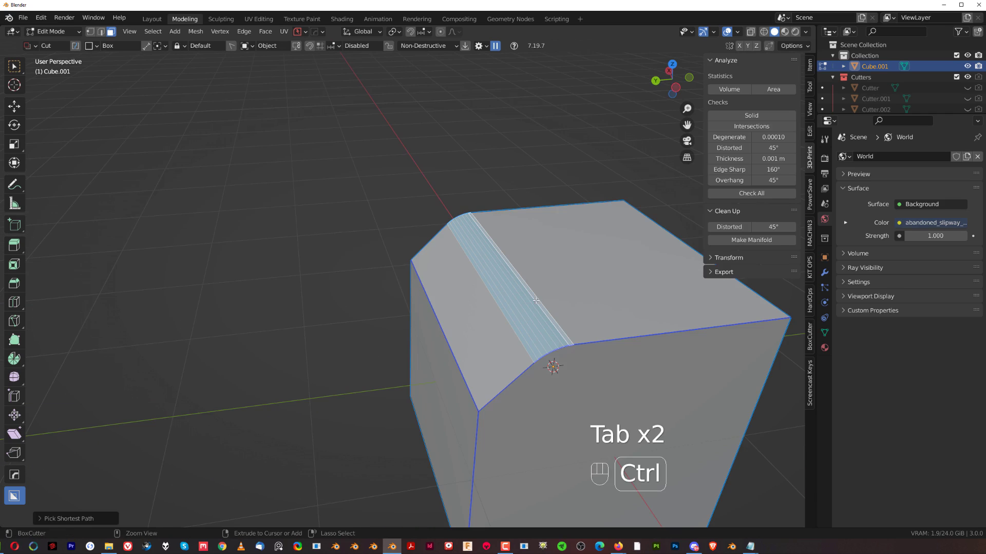
key("y")
left_click(535, 304)
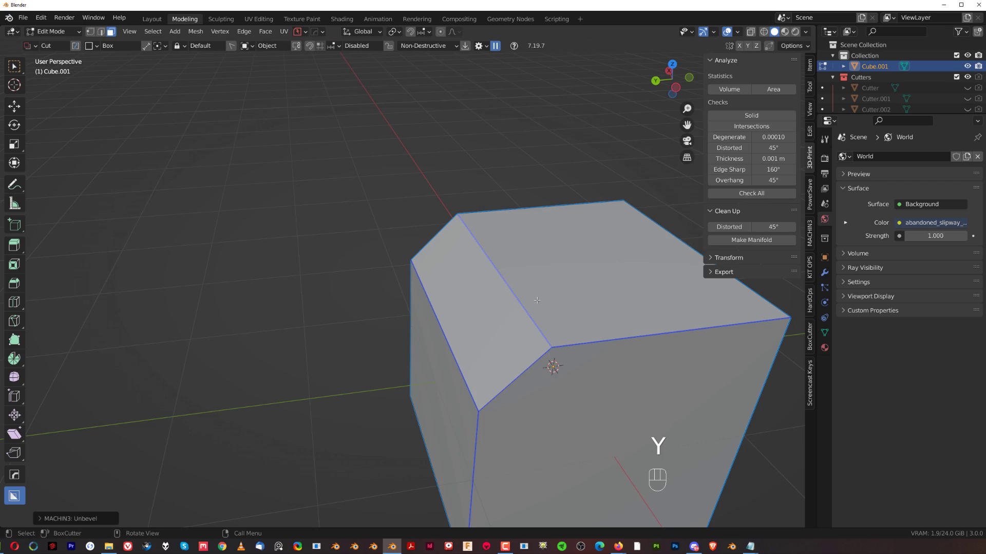
key("y")
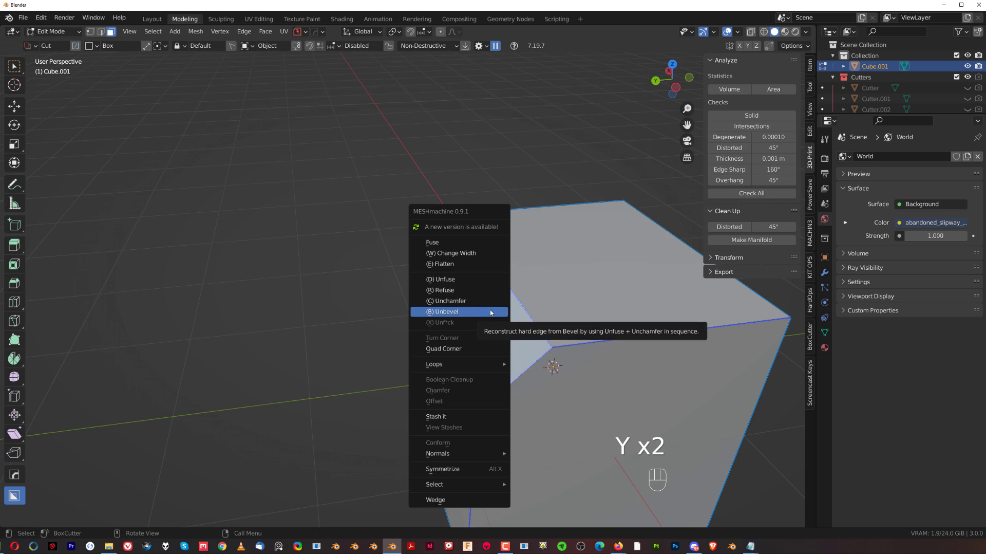
left_click(491, 311)
Return to Object Mode, delete the cube and add a new mesh cube
key("Tab")
scroll(517, 232, "down", 5)
middle_click_drag(516, 232, 445, 222)
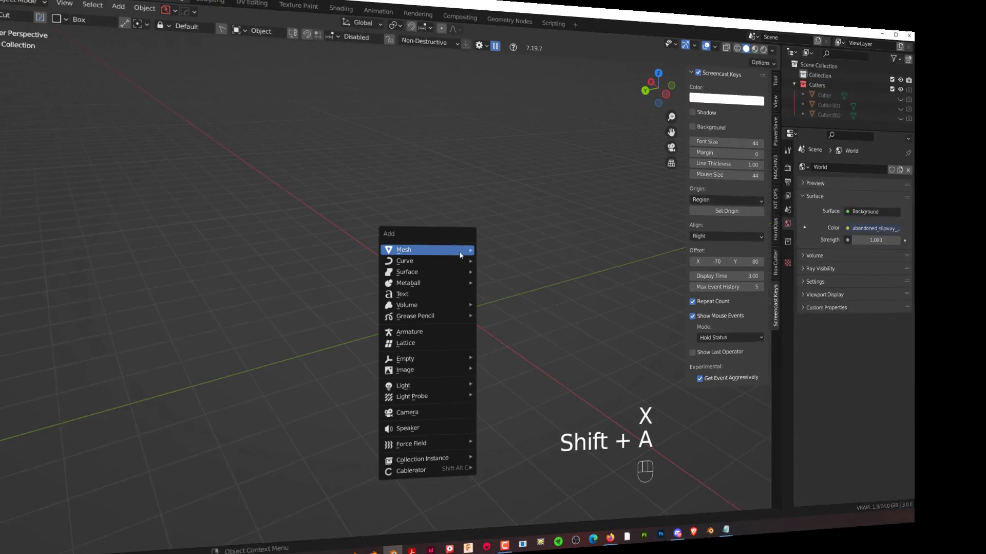
mouse_move(461, 250)
left_click(508, 249)
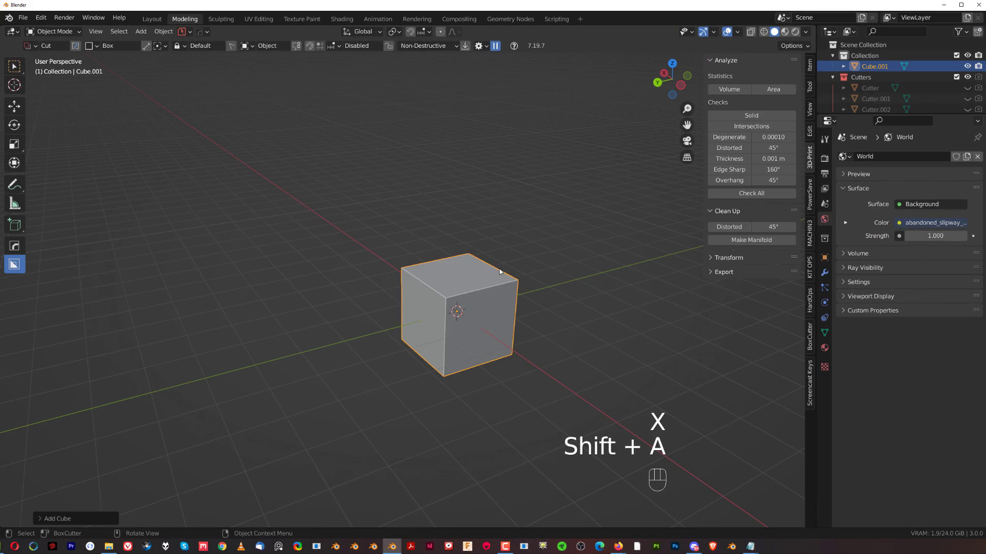
key("KP_5")
key("KP_5")
scroll(436, 260, "up", 3)
middle_click_drag(414, 279, 426, 336, "shift")
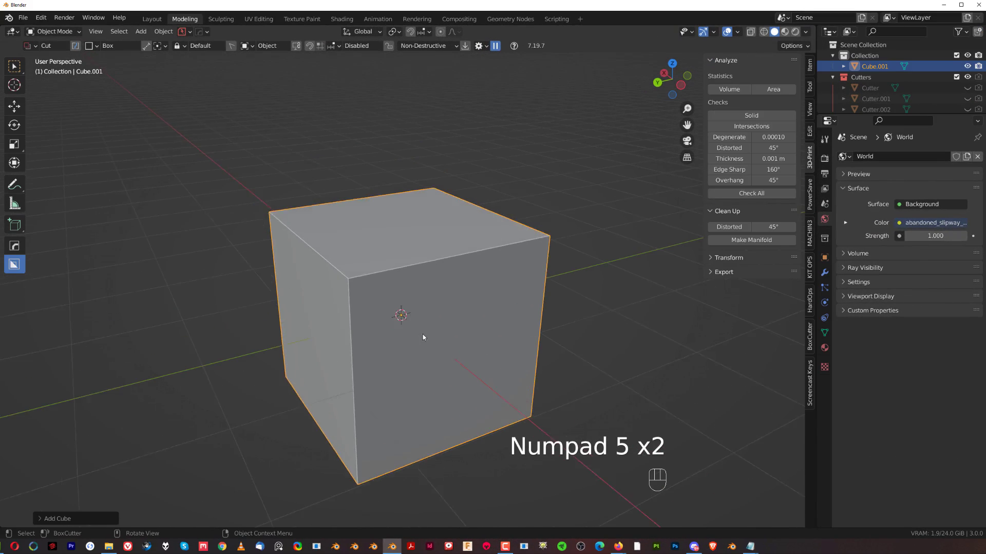
In Object Mode, scale the cube along the Y axis into a long beam about ten times its height
scroll(426, 334, "down", 2)
left_click(434, 265)
key("Tab")
scroll(481, 293, "down", 3)
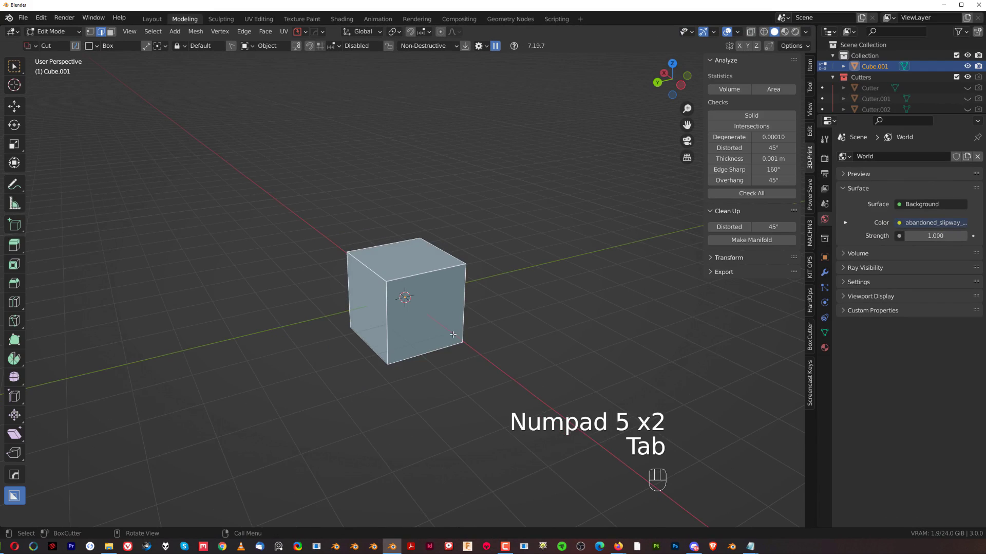
key("Tab")
scroll(481, 292, "down", 2)
key("s")
key("y")
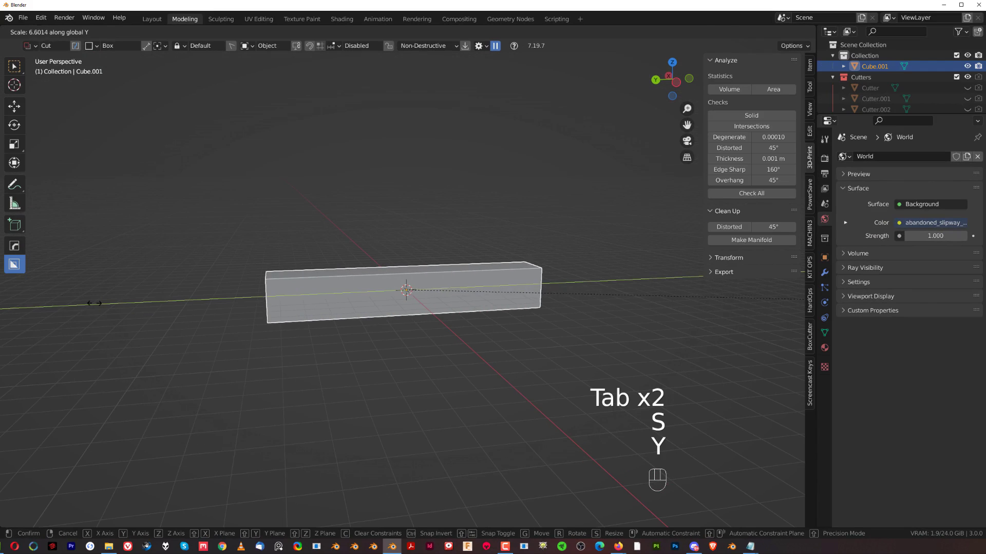
left_click(581, 278)
Show the beam in the right orthographic view and add a Hard Ops bevel to it
key("grave")
left_click(359, 319)
key("KP_5")
scroll(407, 352, "down", 2)
middle_click_drag(357, 304, 397, 312, "shift")
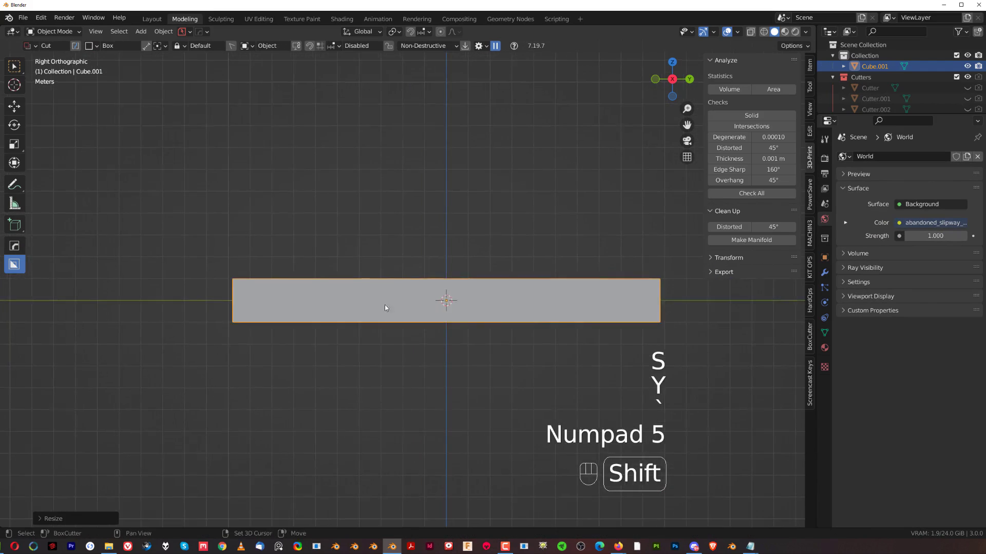
scroll(397, 313, "up", 2)
key("q")
left_click(401, 280)
left_click(405, 281, "shift")
Cut a long rectangular BoxCutter pocket into the beam's side, inset slightly from its edges, keeping the cutter active
scroll(408, 281, "down", 1)
key("d")
mouse_move(205, 282)
left_mouse_down()
mouse_move(668, 331)
mouse_move(703, 322)
left_mouse_up()
scroll(703, 323, "down", 1)
middle_click_drag(700, 325, 733, 341)
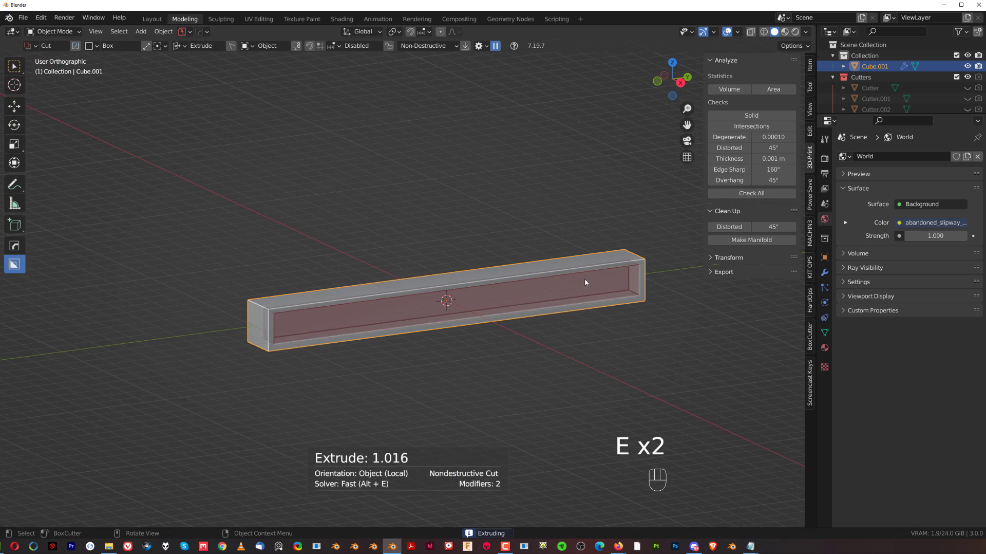
left_click(568, 199, "shift")
From the right view, switch BoxCutter to the line Ngon shape, start a slanted line over the beam and thicken it with Solidify
key("grave")
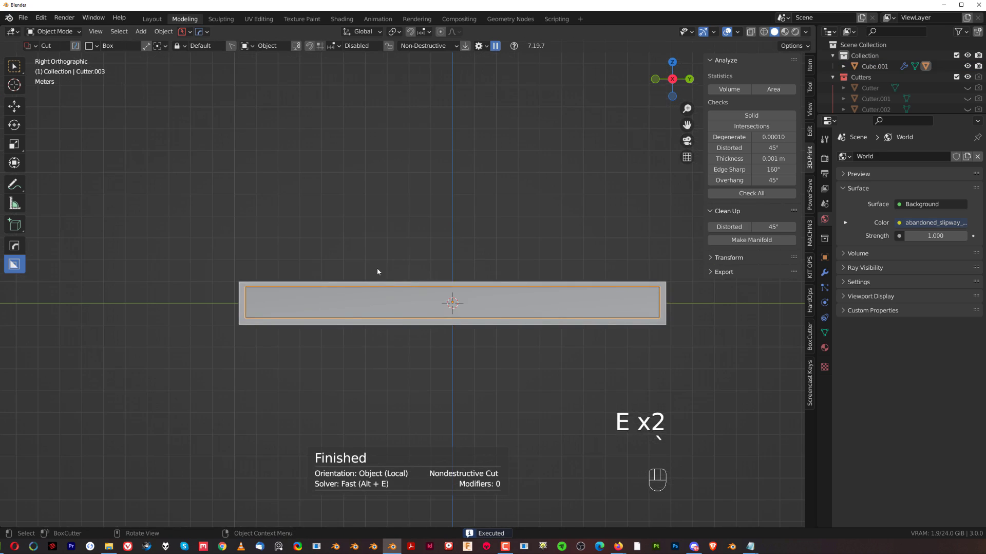
middle_click_drag(378, 269, 330, 257, "shift")
scroll(323, 249, "up", 2)
key("d")
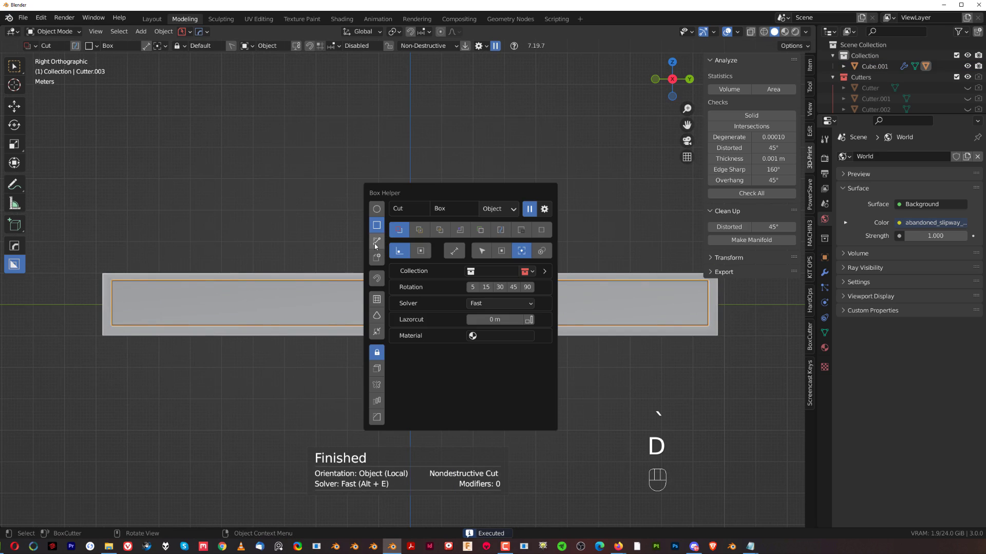
left_click(377, 240)
left_click(460, 253)
left_click(117, 200)
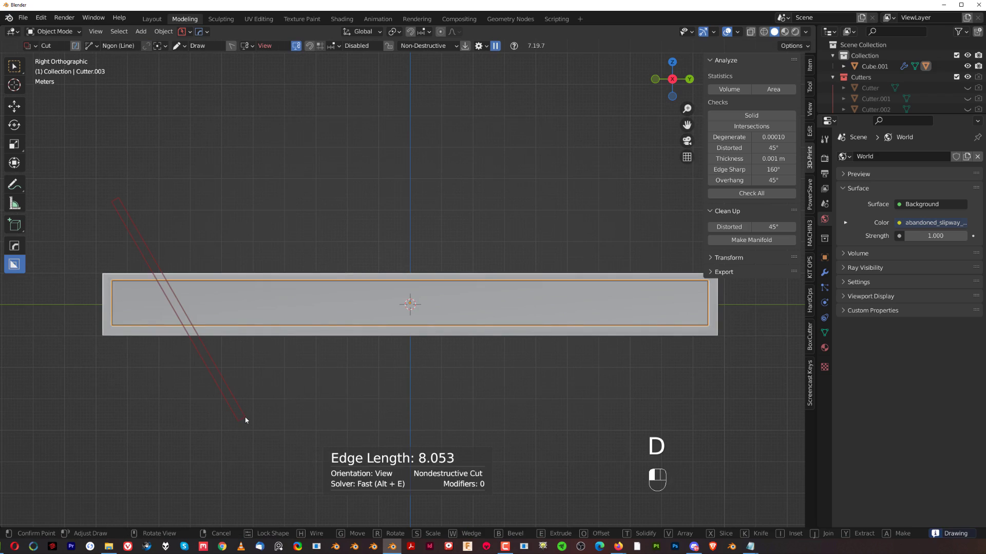
key("t")
left_click(408, 387)
left_click(272, 414)
Draw a zigzag line cut back and forth across the pocket's cutter to leave vertical and slanted dividing ribs in the beam
mouse_move(136, 236)
left_mouse_down()
mouse_move(207, 394)
mouse_move(215, 390)
left_mouse_up()
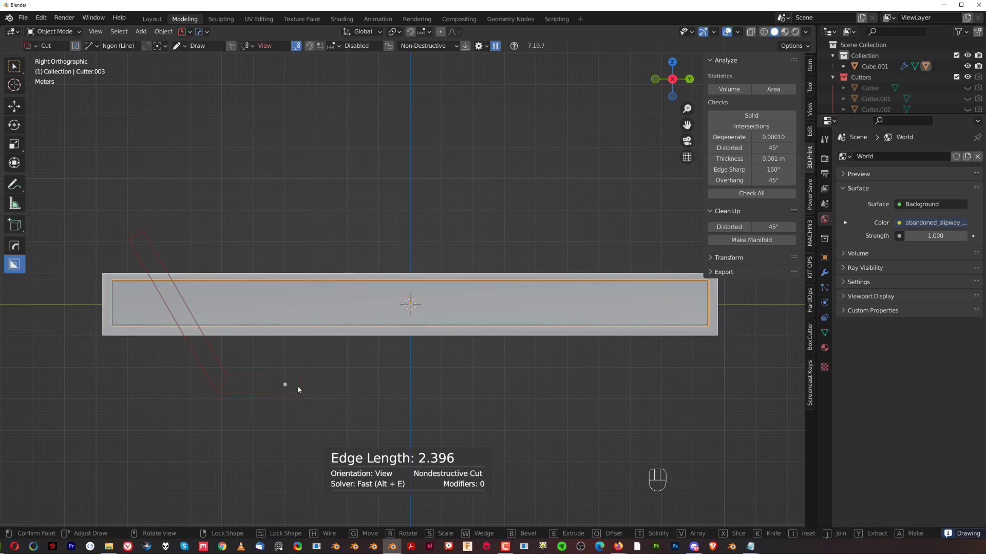
left_click(510, 225)
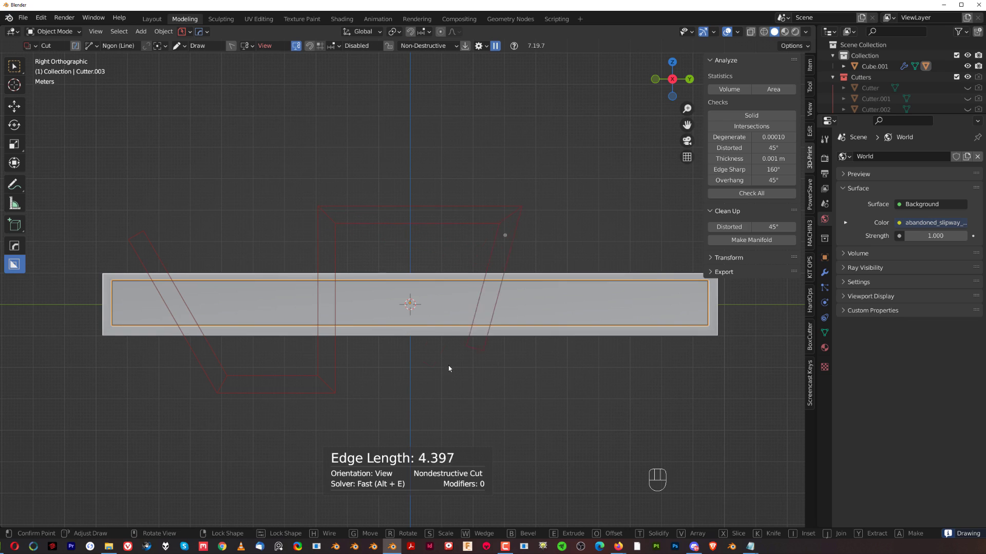
left_click(410, 389)
left_click(653, 389)
double_click(634, 157)
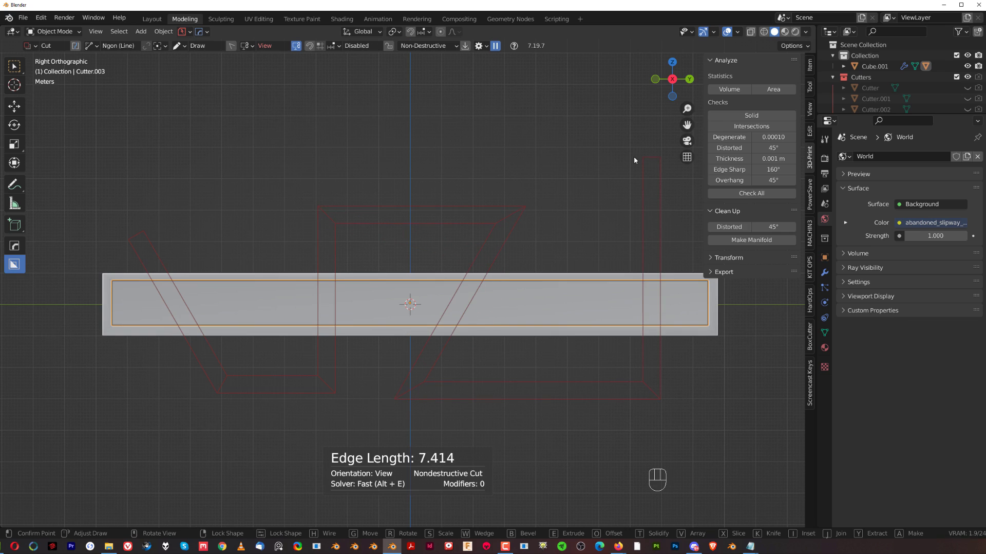
scroll(498, 271, "down", 2)
scroll(452, 260, "up", 2)
middle_click_drag(408, 249, 368, 211, "shift")
scroll(206, 198, "down", 4)
scroll(226, 236, "up", 2)
key("d")
mouse_move(155, 194)
left_mouse_down()
mouse_move(454, 270)
mouse_move(446, 267)
left_mouse_up()
right_click(411, 236)
Switch BoxCutter to the Box shape, try drawing a box over the beam and undo it
key("d")
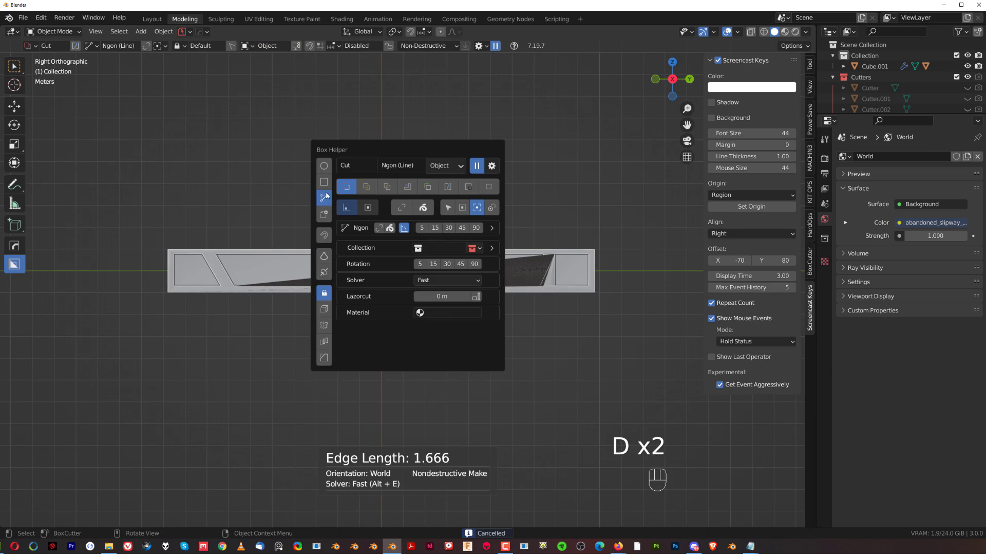
left_click(325, 182)
left_click_drag(249, 181, 271, 306)
left_click(270, 307)
right_click(240, 220)
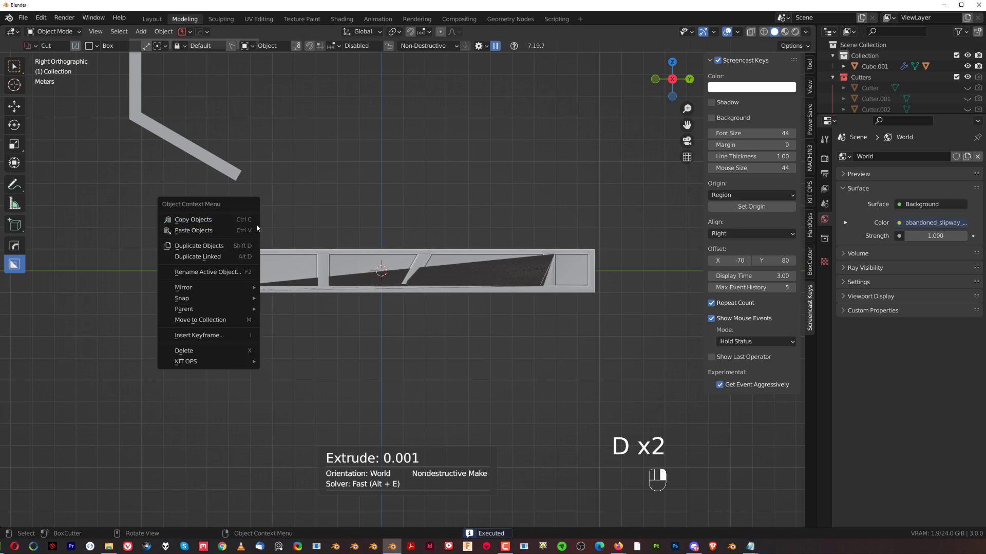
key("ctrl+z")
Knife the beam lengthwise at mid-height with a BoxCutter box about 23.5 by 3.2 m covering its upper half
left_click_drag(118, 202, 631, 272)
key("k")
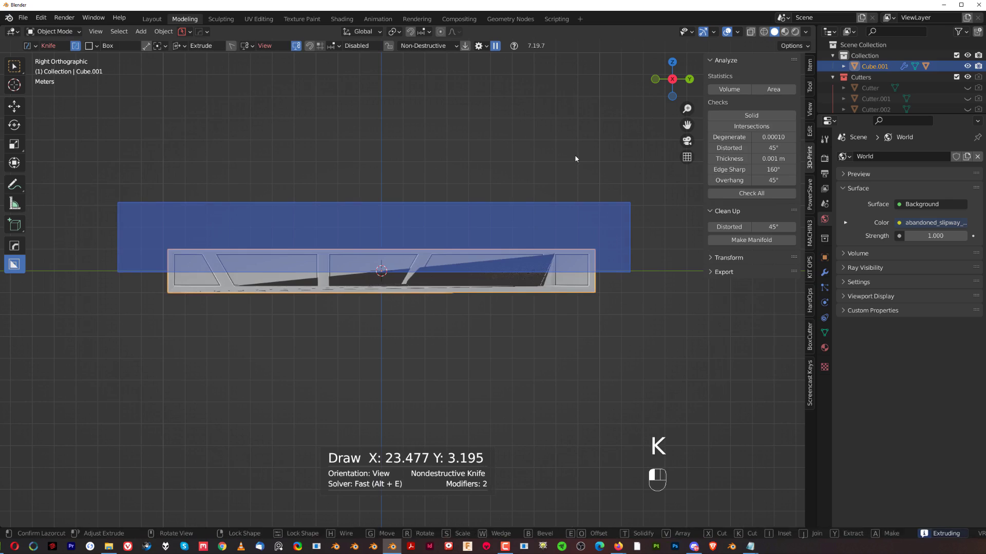
left_click(577, 156)
Apply the beam's cut modifiers with Hard Ops Smart Apply, keeping the bevel modifier
scroll(457, 198, "up", 3)
middle_click_drag(348, 218, 446, 256, "shift")
scroll(390, 254, "down", 3)
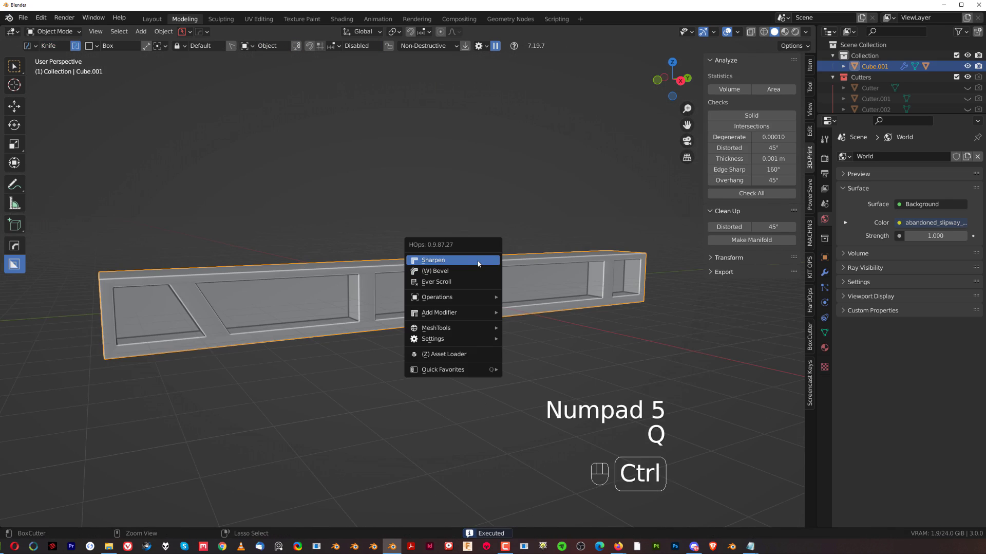
mouse_move(485, 296)
left_click(556, 404)
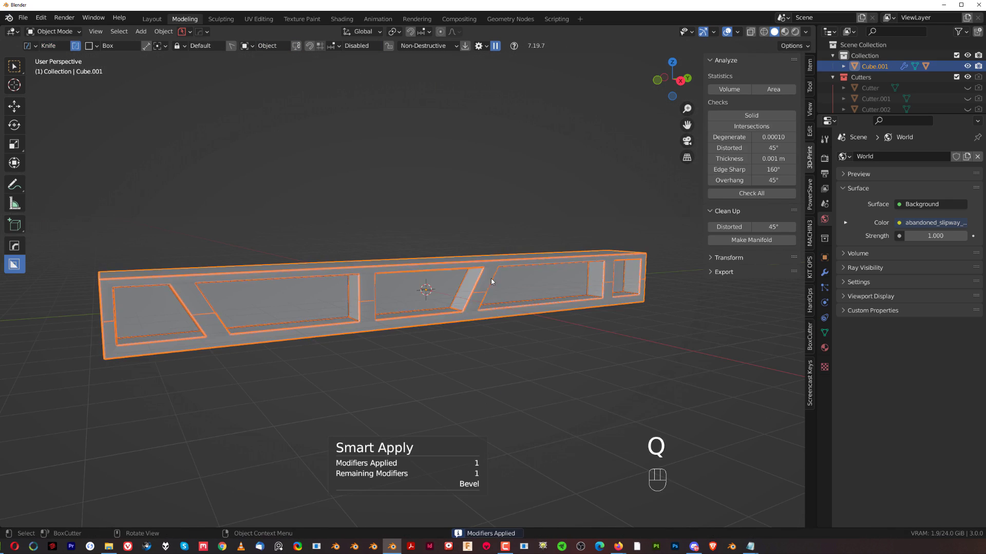
key("q")
left_click(466, 220, "ctrl")
In Edit Mode, run MACHIN3 Clean Up on the whole beam mesh to remove redundant vertices and edges
key("Tab")
middle_click_drag(436, 221, 407, 224)
key("Tab")
scroll(418, 323, "down", 1)
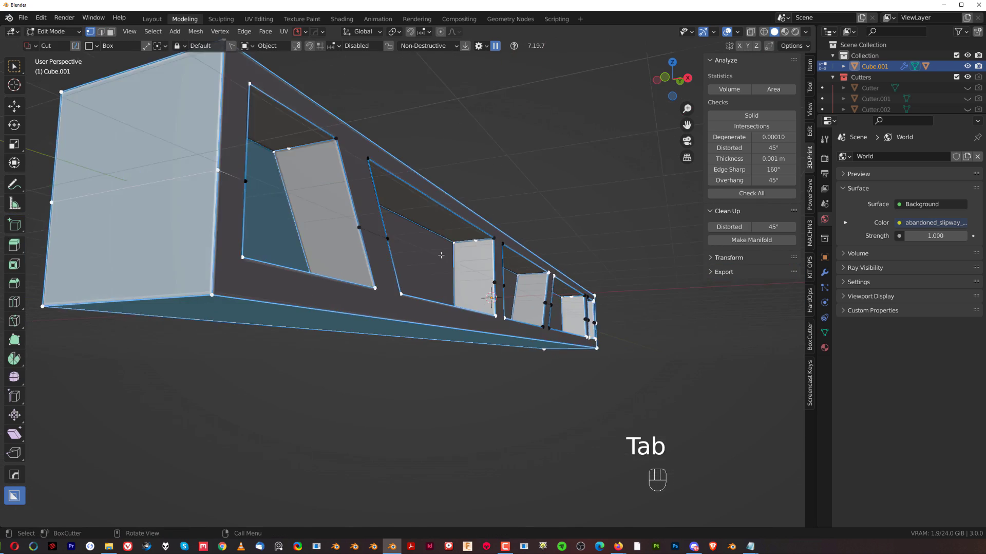
middle_click_drag(441, 254, 463, 259)
middle_click_drag(429, 267, 505, 345, "shift")
middle_click_drag(462, 313, 436, 277)
key("3")
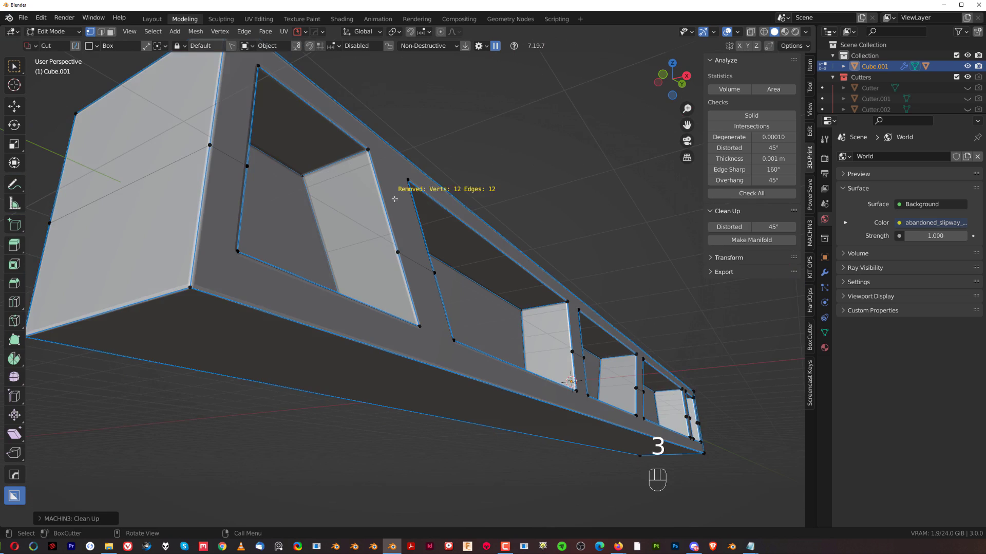
scroll(387, 199, "down", 3)
scroll(390, 210, "up", 2)
Select the pocket corner edges by similar direction, leaving out the beam's outer edges, and bevel them about 0.5 m with 8 segments
key("Tab")
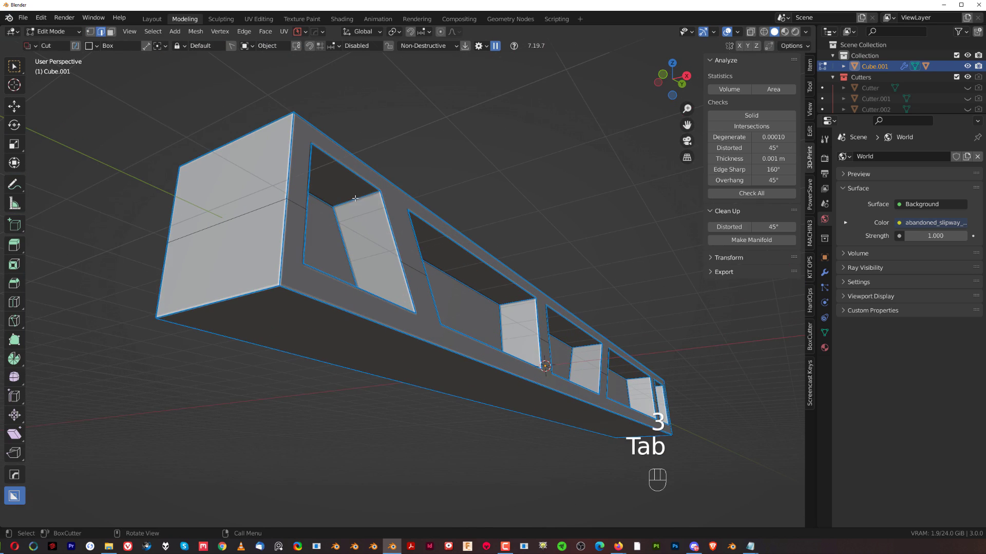
key("shift+g")
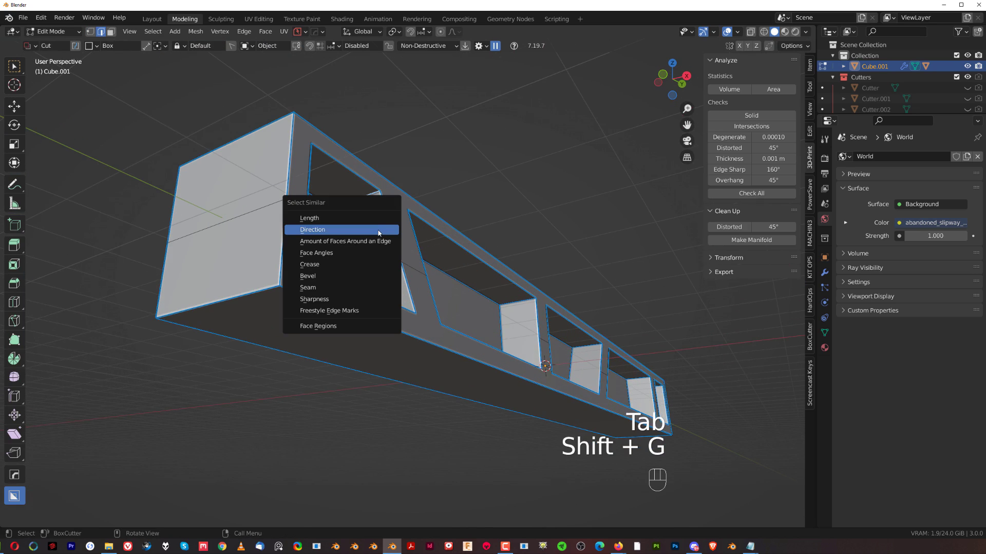
left_click(378, 234)
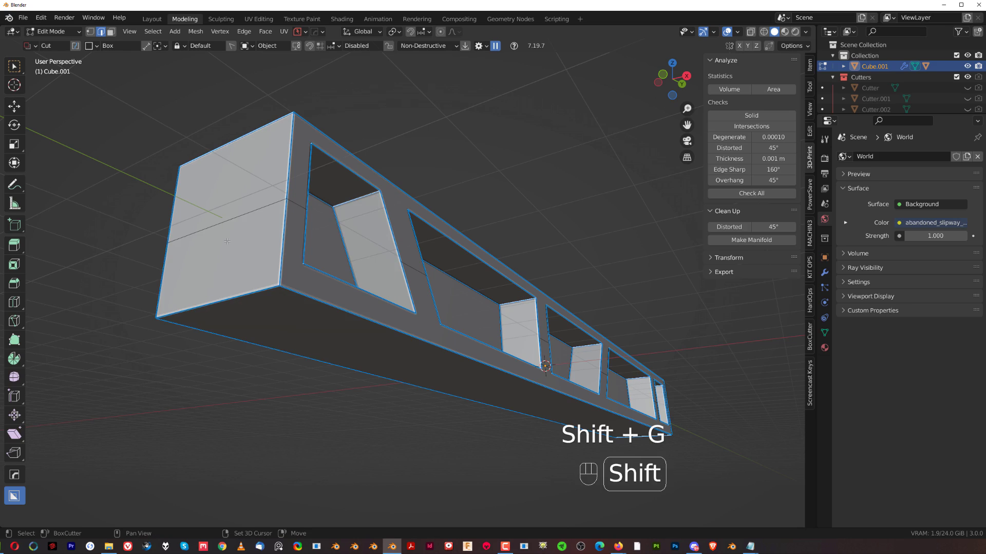
middle_click_drag(230, 133, 248, 302)
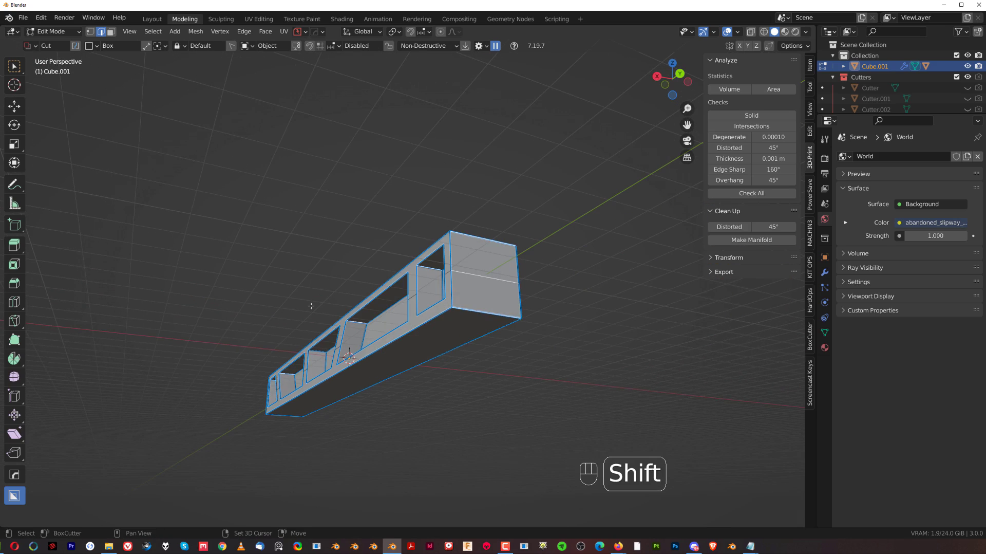
middle_click_drag(390, 276, 522, 269)
scroll(522, 268, "up", 2)
key("ctrl+b")
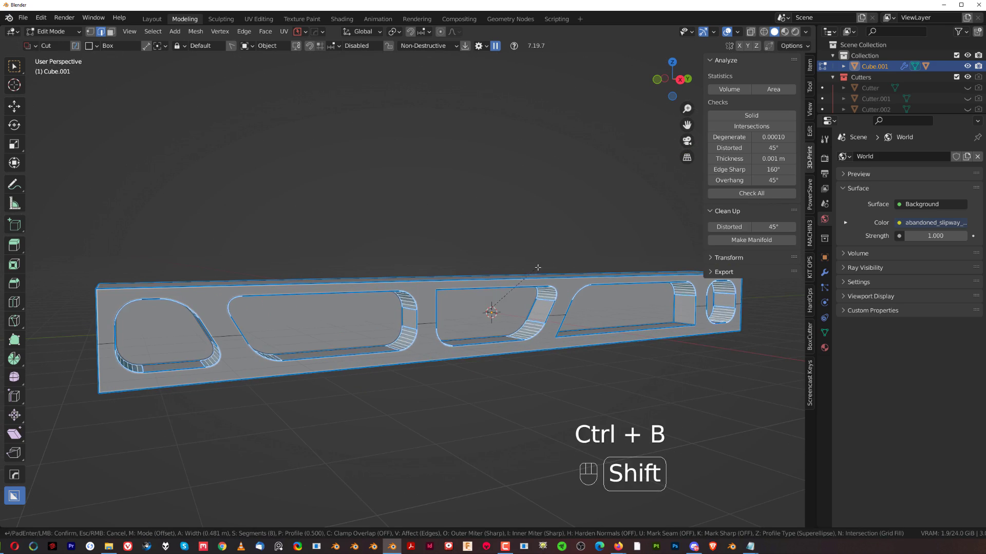
left_click(501, 335)
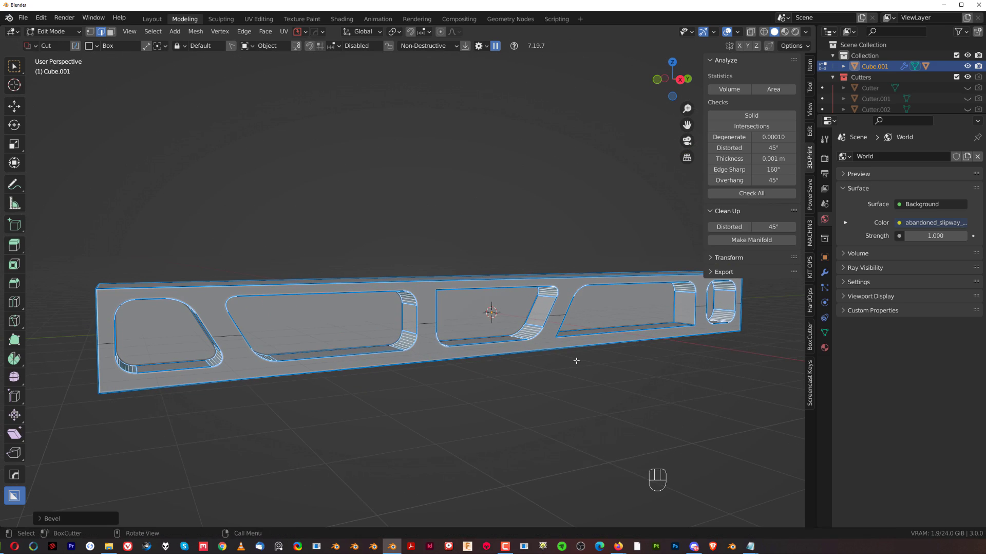
Select the remaining sharp lower corner edges of the long fourth pocket and bevel them with 8 segments
middle_click_drag(577, 359, 577, 381)
left_click(620, 437)
middle_click_drag(623, 439, 434, 365, "shift")
middle_click_drag(434, 365, 521, 375)
middle_click_drag(449, 283, 496, 336, "shift")
key("ctrl+b")
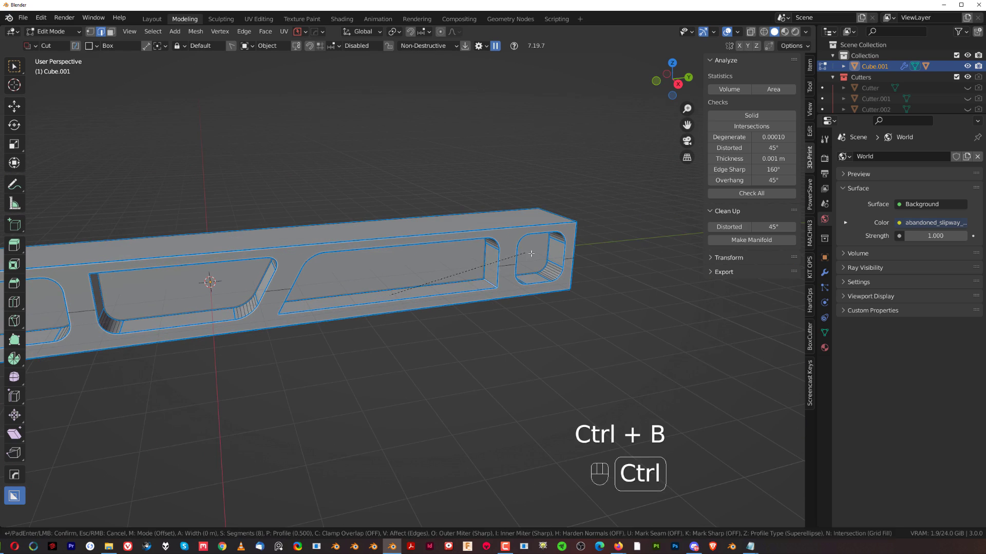
left_click(579, 254)
middle_click_drag(396, 339, 429, 309)
middle_click_drag(302, 296, 289, 294)
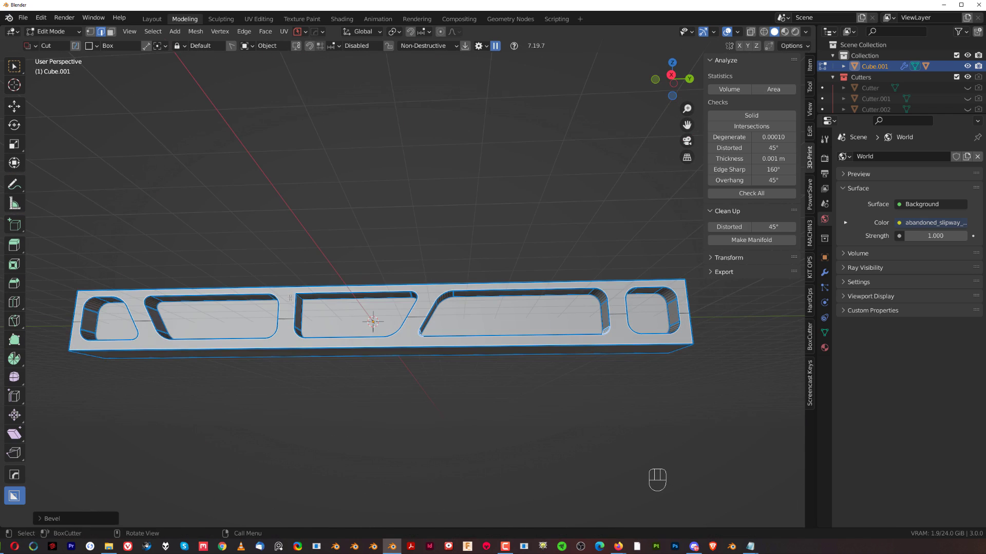
Bevel the remaining sharp vertical corner edges of the middle and fourth pockets to round them
key("ctrl+b")
left_click(445, 271)
middle_click_drag(446, 271, 514, 301)
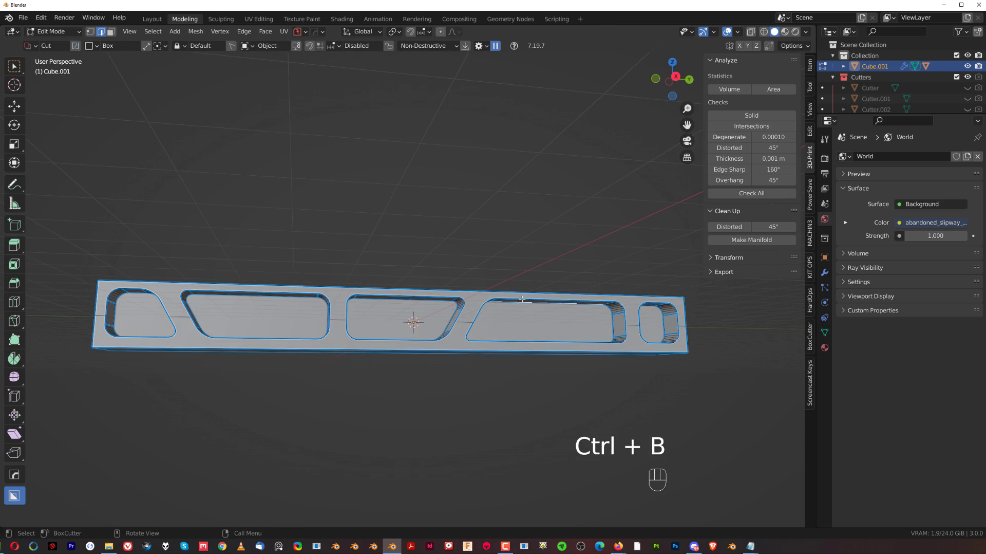
middle_click_drag(522, 392, 638, 310)
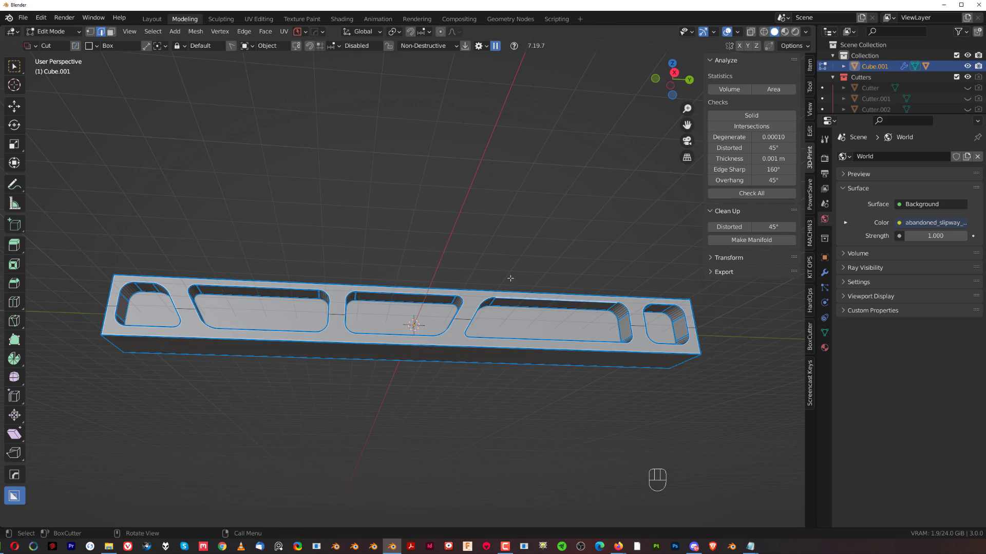
Select the front rim loops of all five pockets with MACHIN3 Loop Select and bevel them about 0.11 m with 8 segments
middle_click_drag(252, 272, 286, 276, "shift")
scroll(297, 282, "up", 2)
scroll(318, 290, "down", 1)
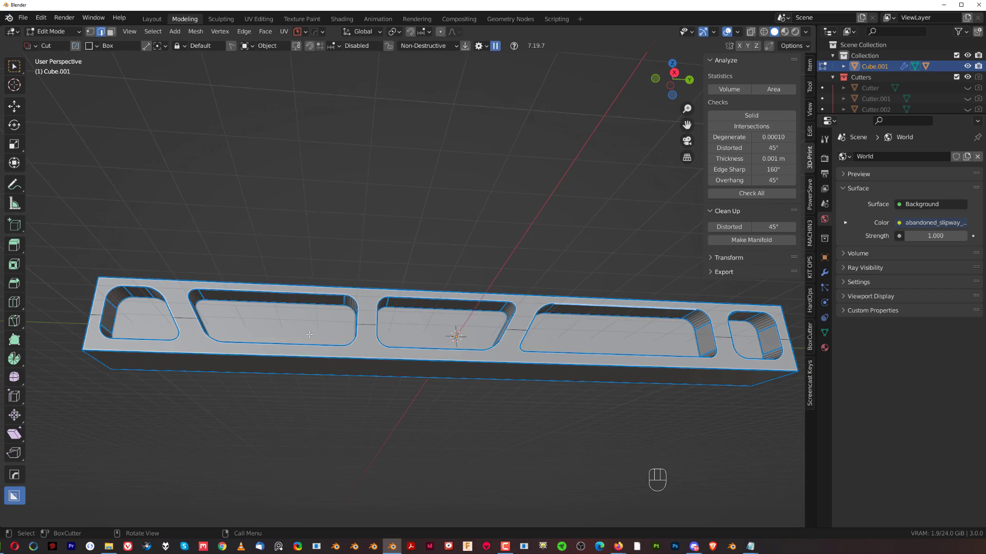
middle_click_drag(337, 297, 344, 275, "shift")
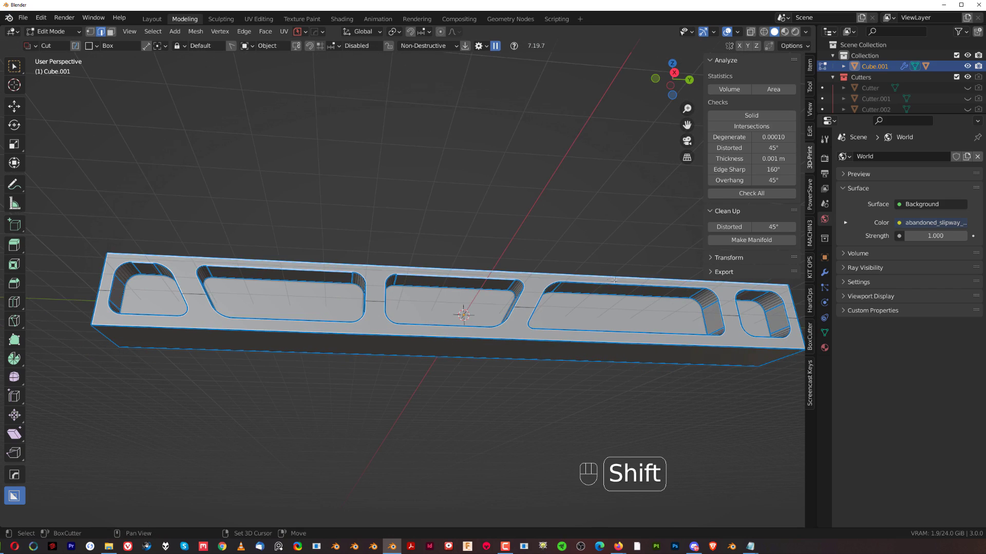
key("ctrl+z")
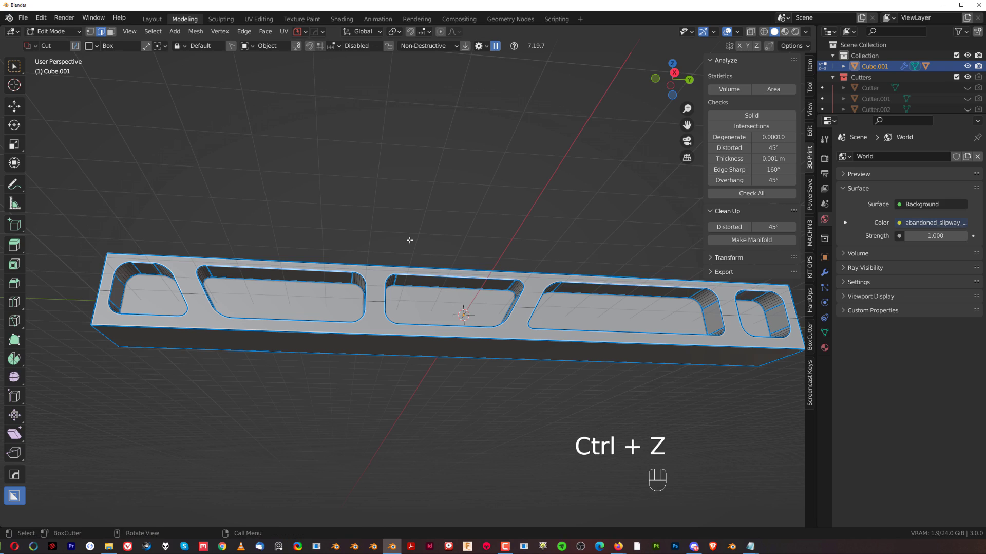
key("y")
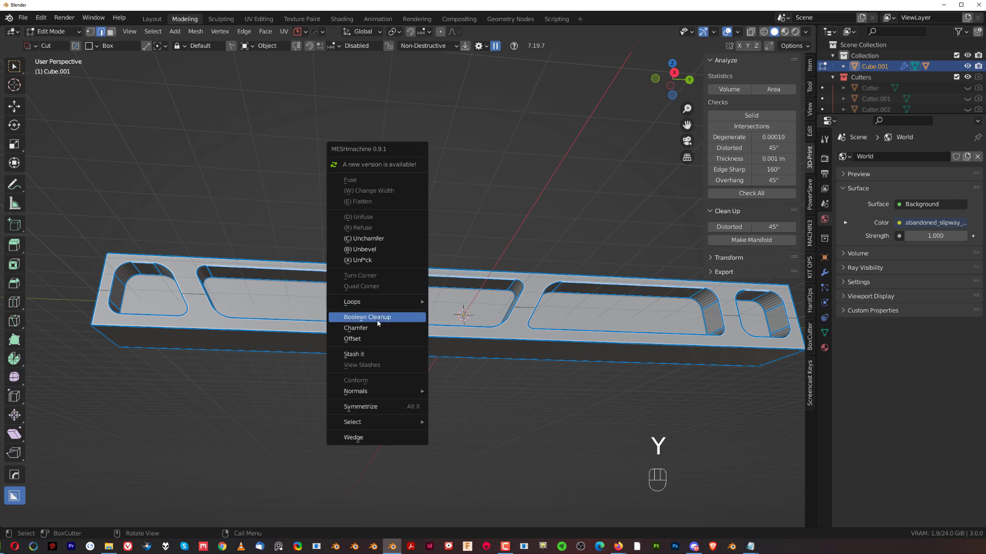
mouse_move(372, 423)
left_click(456, 420)
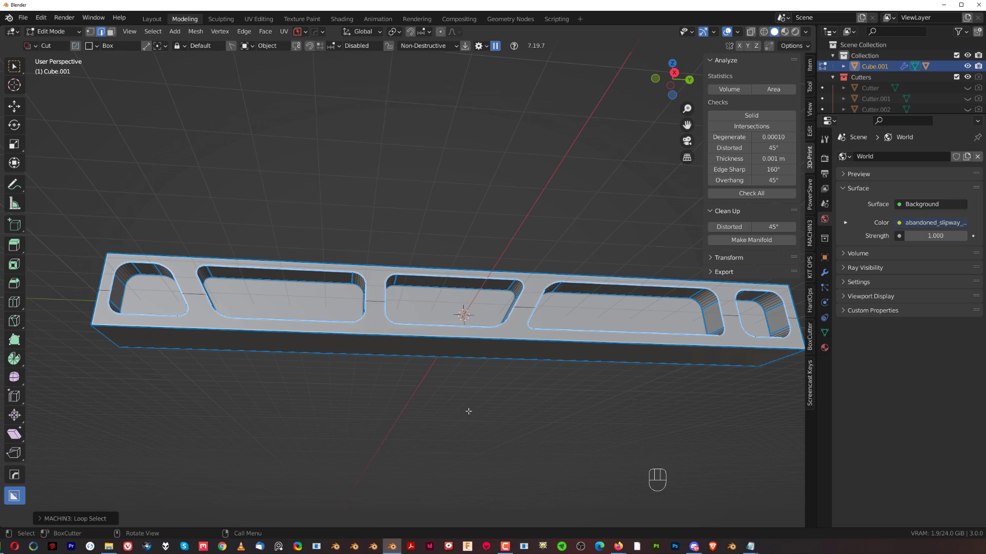
middle_click_drag(507, 324, 638, 270)
scroll(420, 231, "down", 3)
middle_click_drag(412, 265, 432, 275, "shift")
scroll(433, 257, "up", 2)
key("ctrl+b")
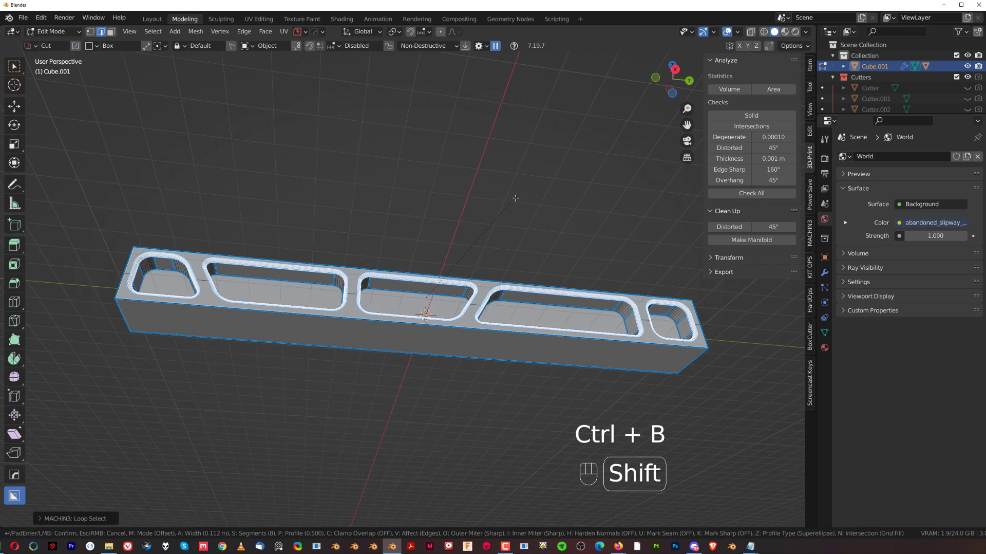
left_click(528, 205)
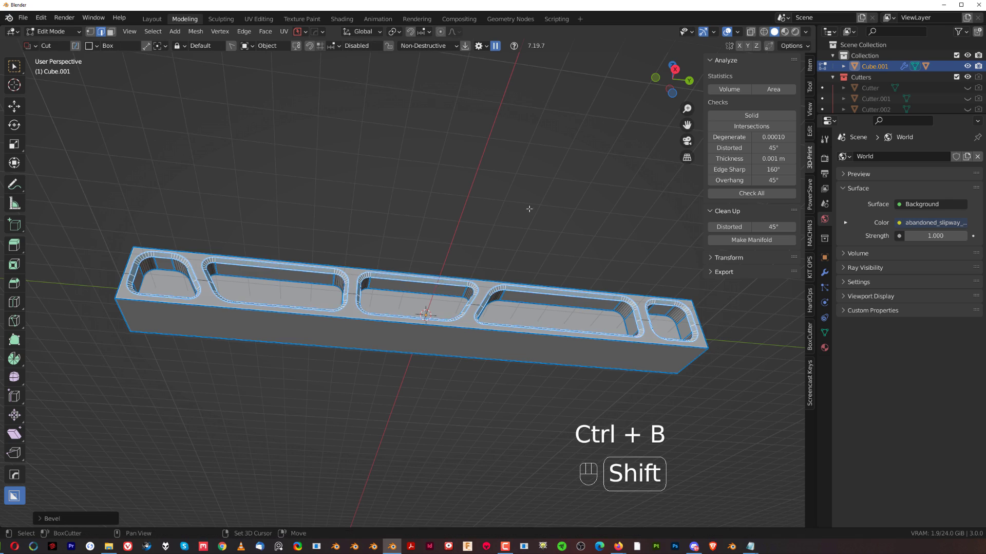
Return to Object Mode and examine the beam's pocketed face in right orthographic view and its plain back side
key("Tab")
key("grave")
key("KP_5")
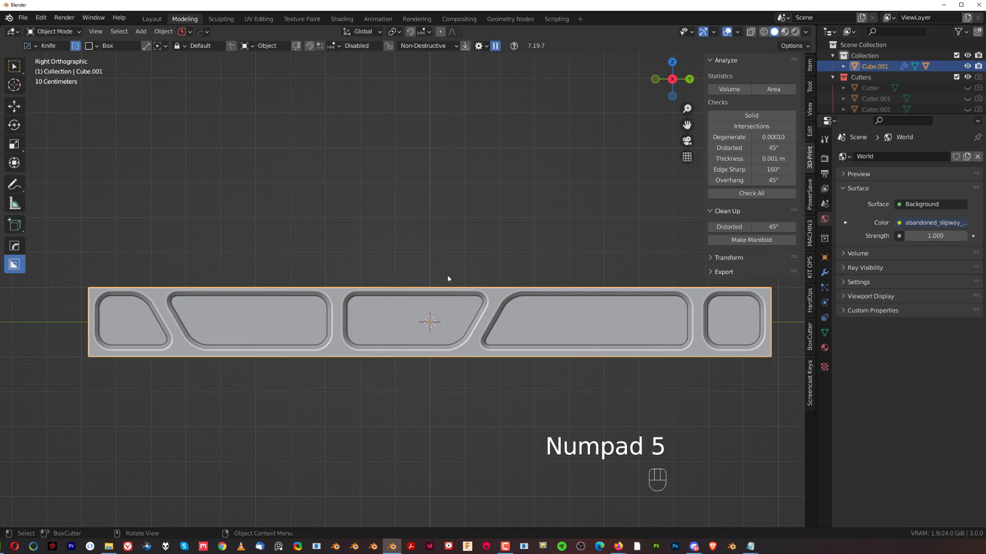
scroll(413, 283, "down", 2)
middle_click_drag(377, 279, 401, 274, "shift")
scroll(404, 279, "up", 2)
middle_click_drag(342, 262, 457, 267)
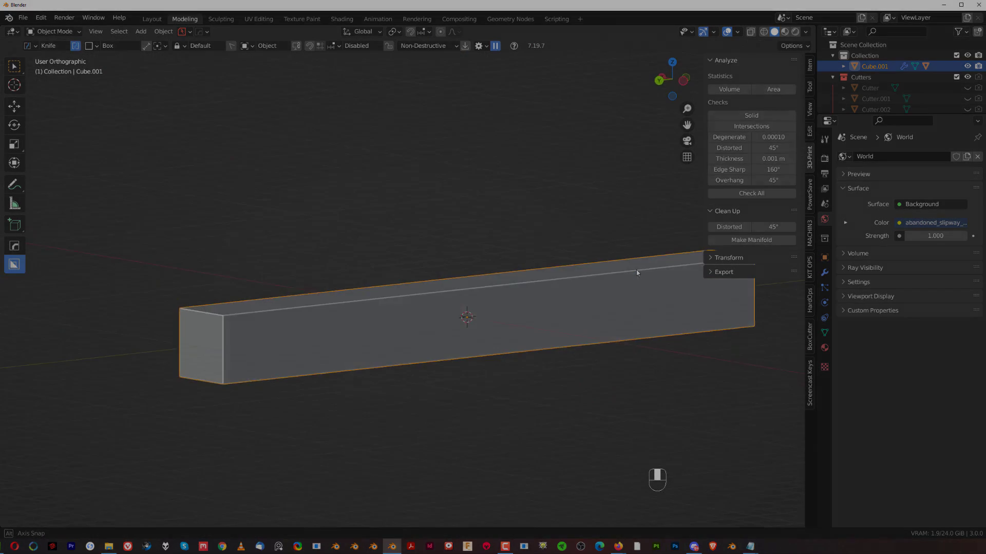